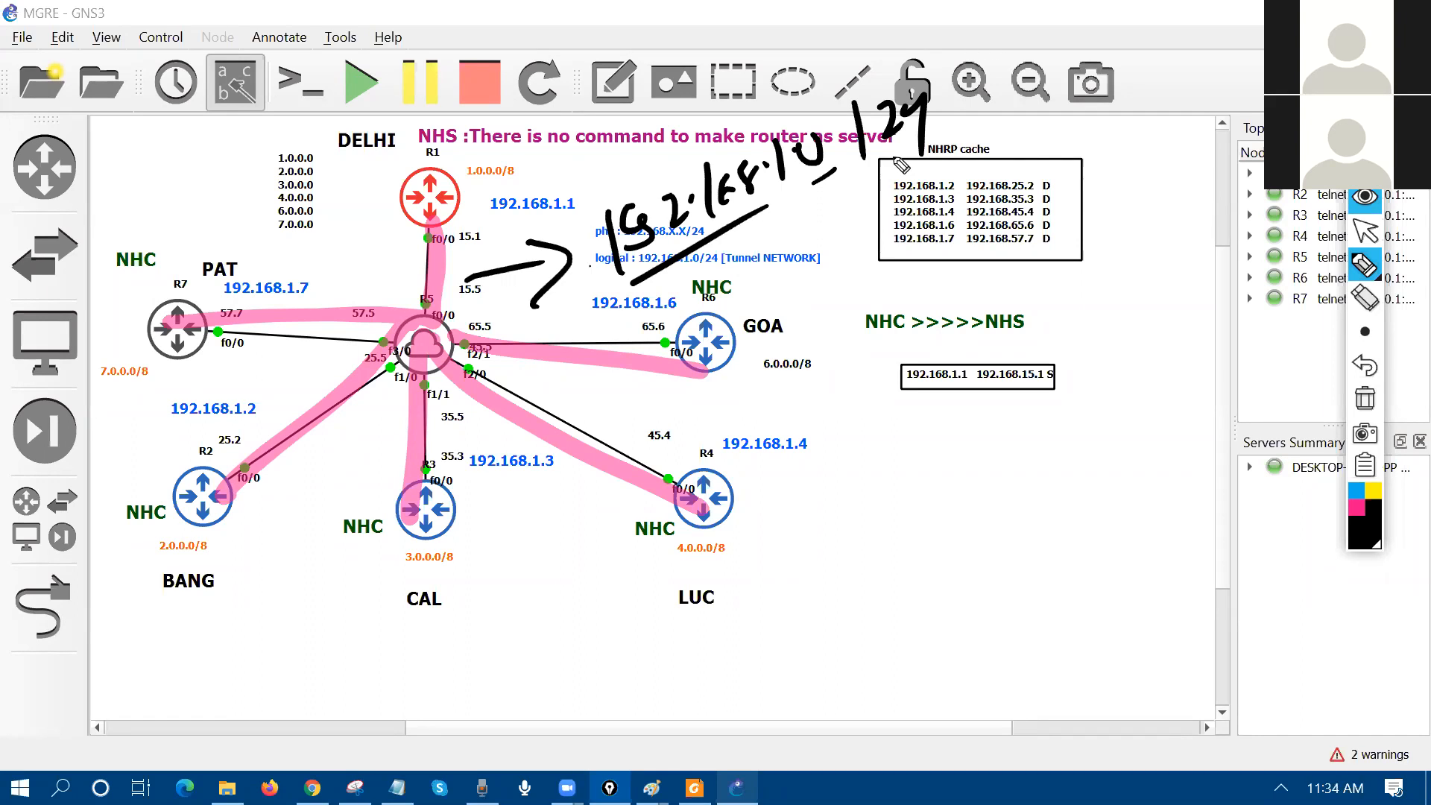
Step: Erase every pink highlight and handwritten note from the mGRE topology and return to the arrow tool
{"action": "left_click", "coordinate": [1365, 399]}
{"action": "left_click", "coordinate": [1366, 231]}
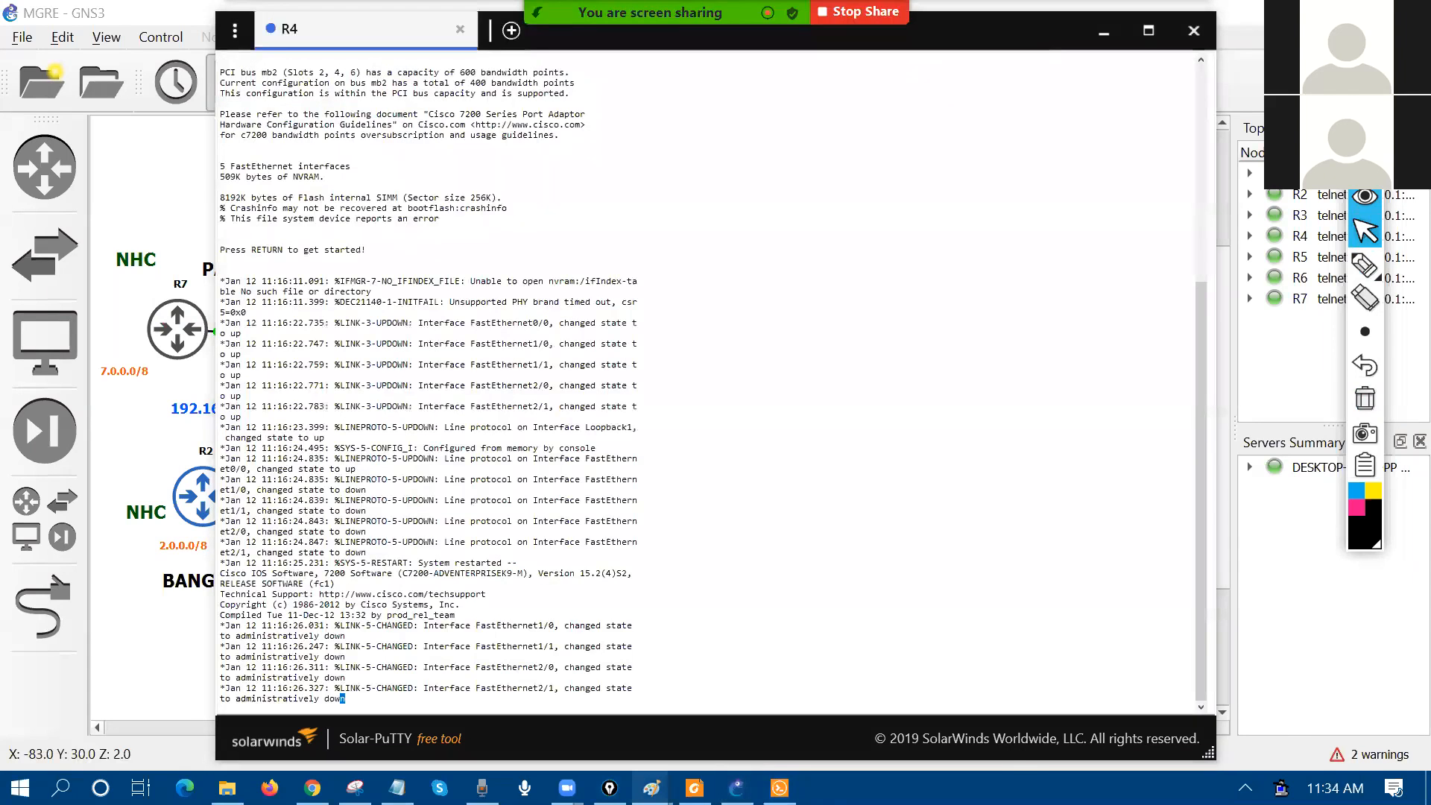
Step: Finish the text box in the Paint drawing, then close the R4 router console
{"action": "mouse_move", "coordinate": [651, 788]}
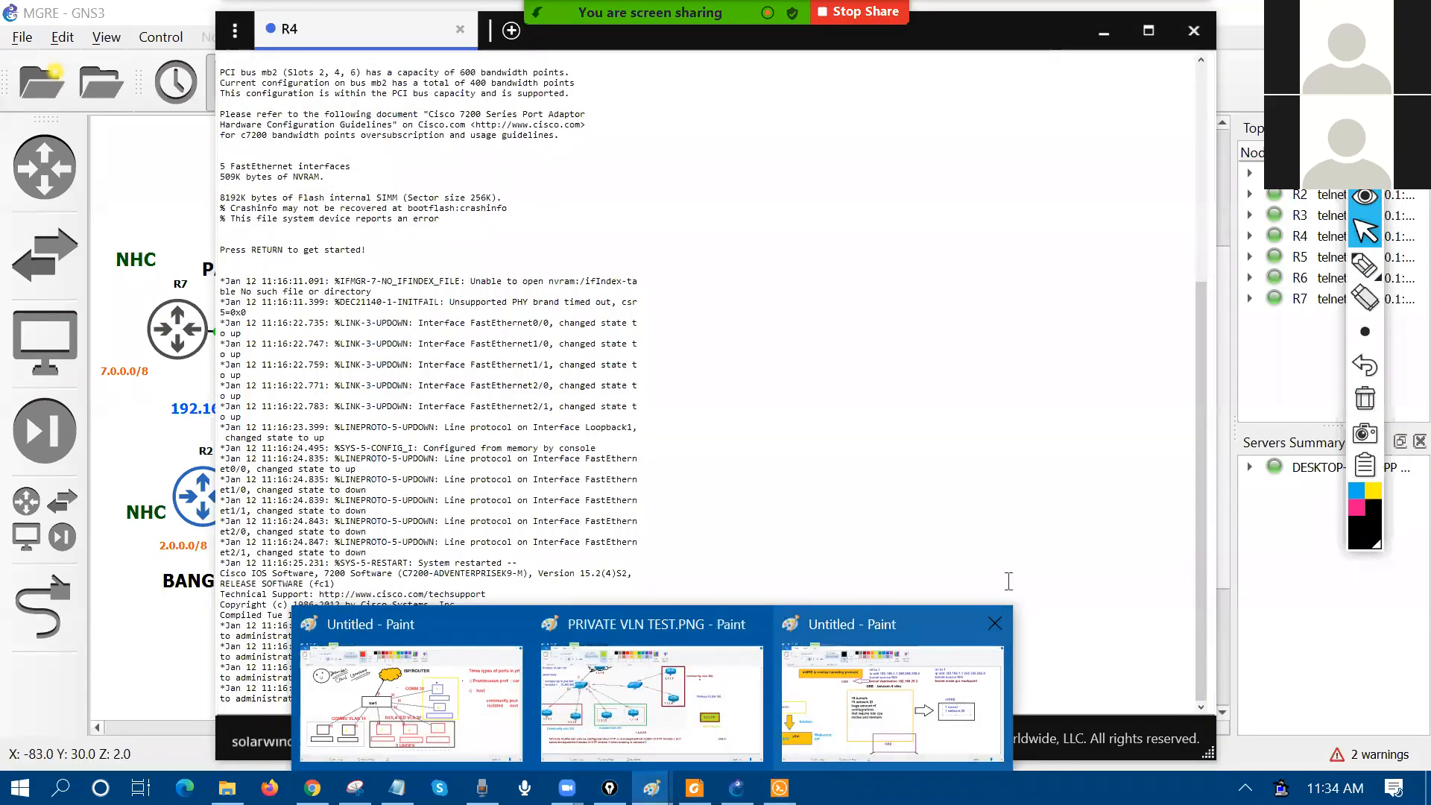
{"action": "left_click", "coordinate": [893, 694]}
{"action": "left_click", "coordinate": [646, 708]}
{"action": "left_click_drag", "start_coordinate": [721, 731], "coordinate": [601, 700]}
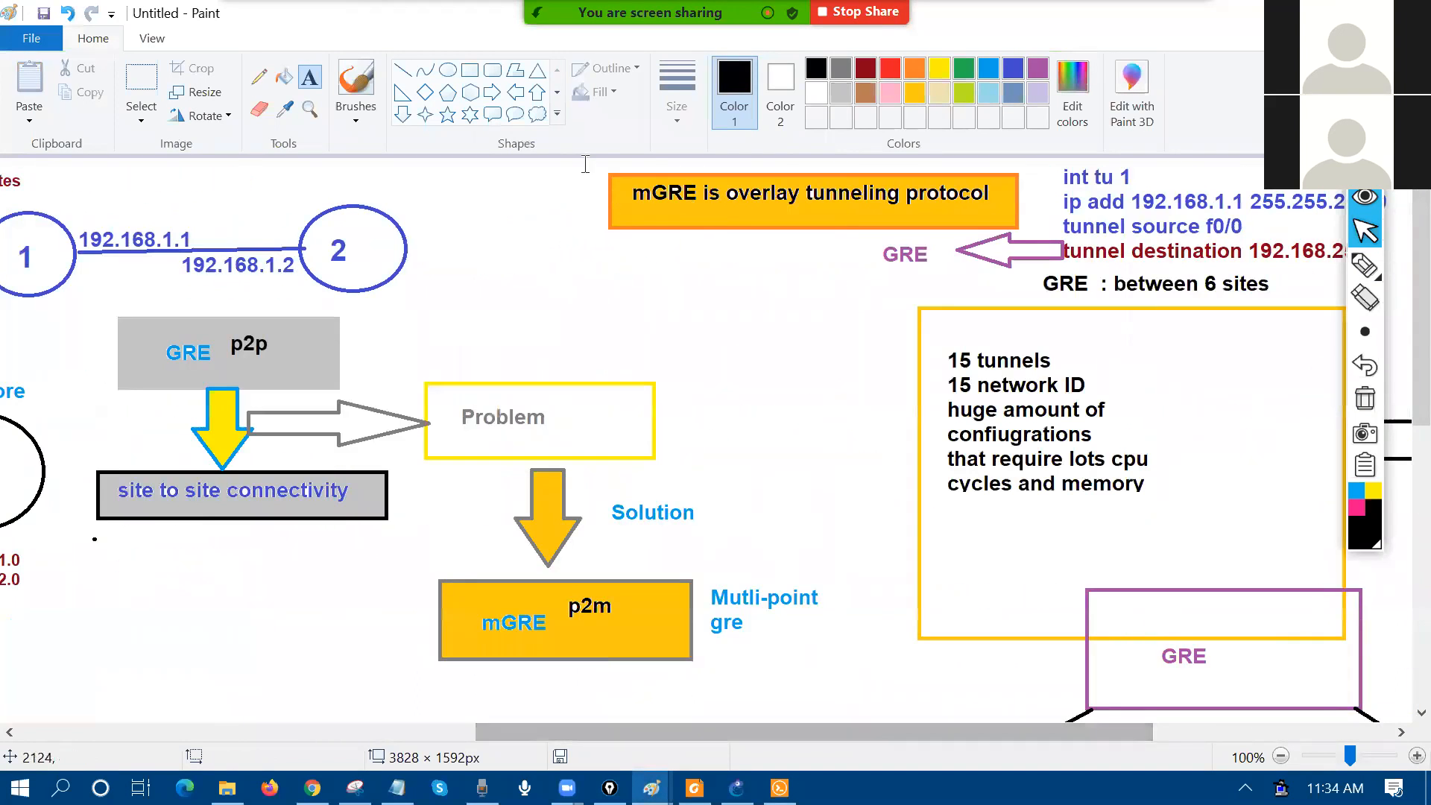
{"action": "left_click_drag", "start_coordinate": [587, 164], "coordinate": [1038, 233]}
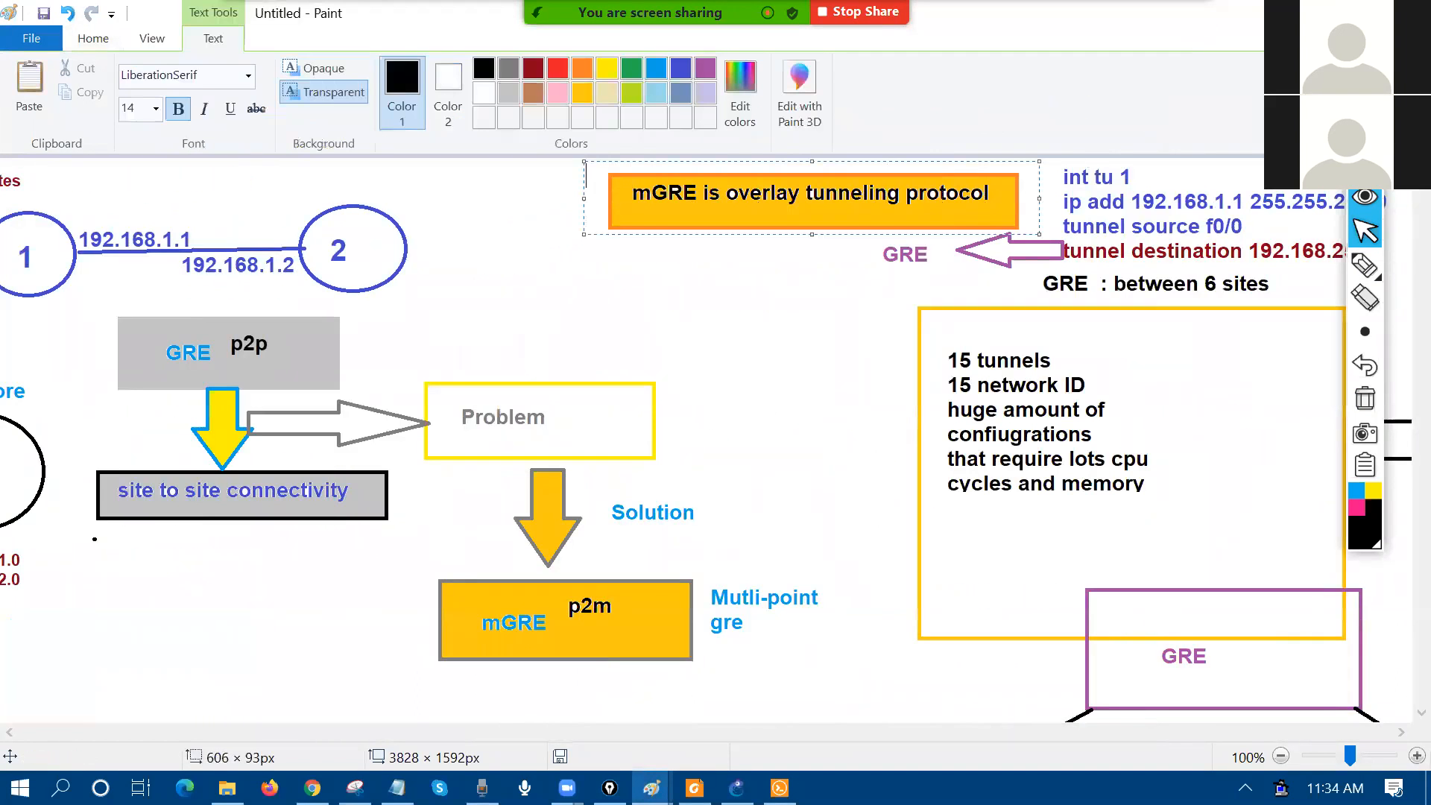
{"action": "key", "text": "alt+Tab"}
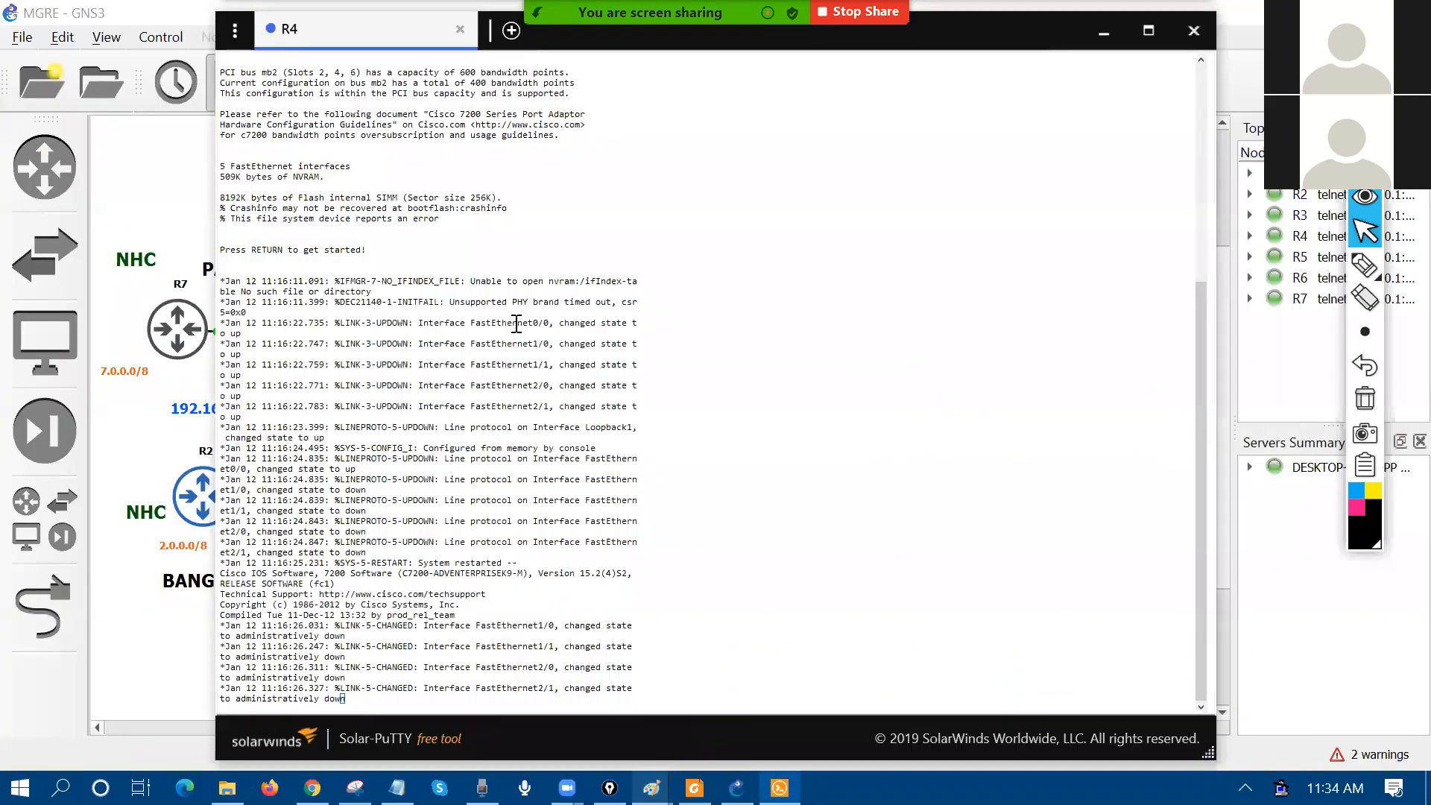
{"action": "left_click", "coordinate": [1194, 30]}
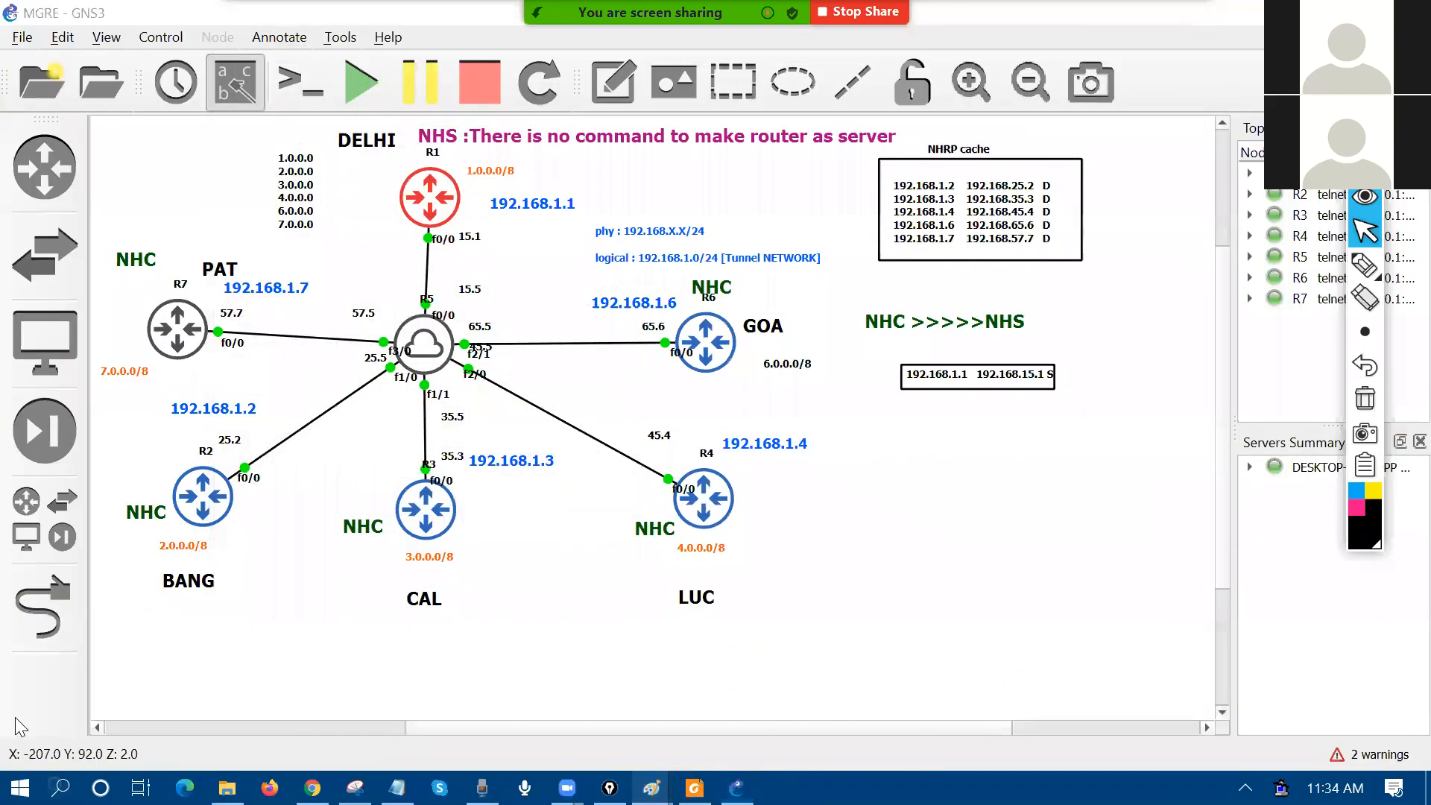
Step: Launch PuTTY and save its Default Settings with an 18-point terminal font
{"action": "left_click", "coordinate": [61, 788]}
{"action": "type", "text": "pu"}
{"action": "key", "text": "Return"}
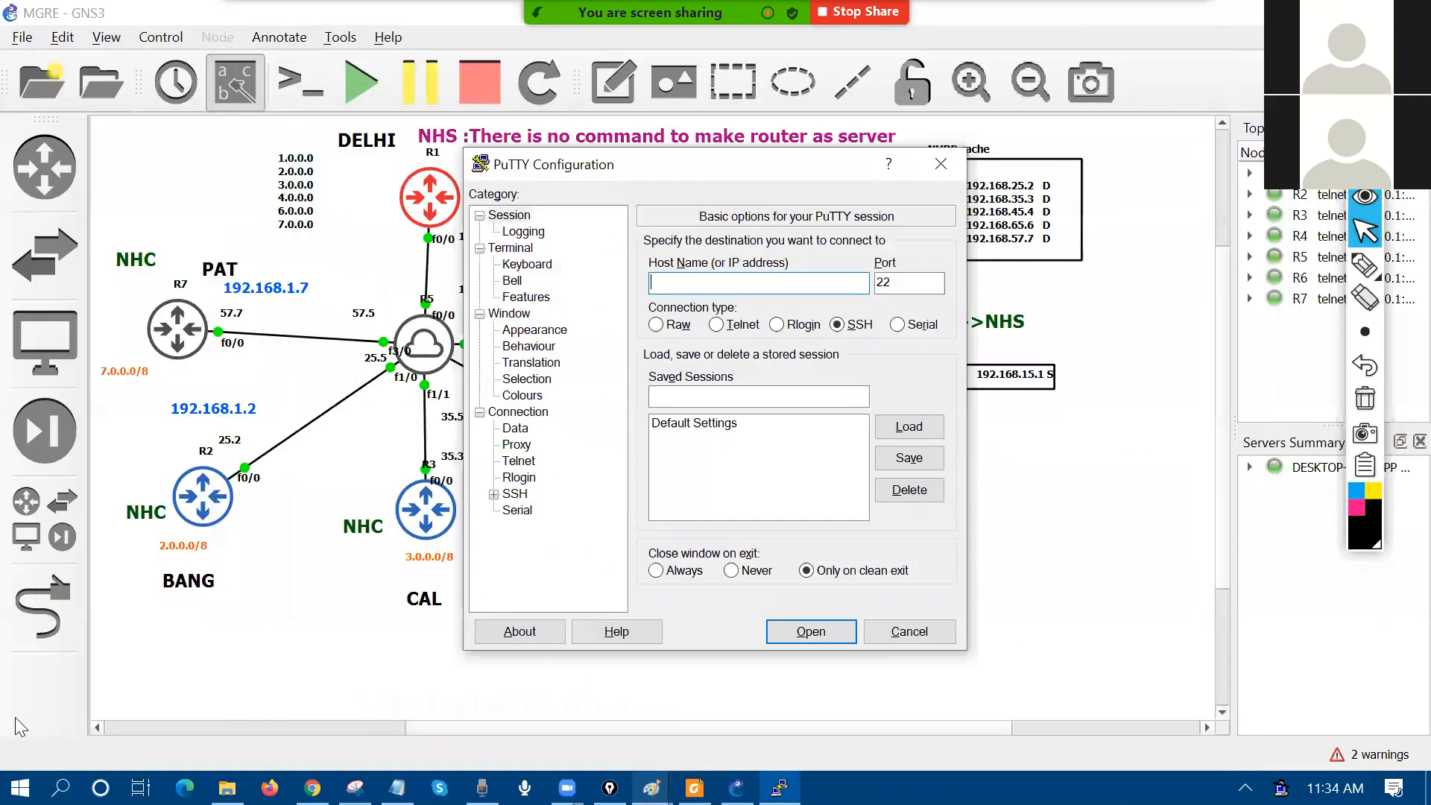
{"action": "left_click", "coordinate": [534, 330]}
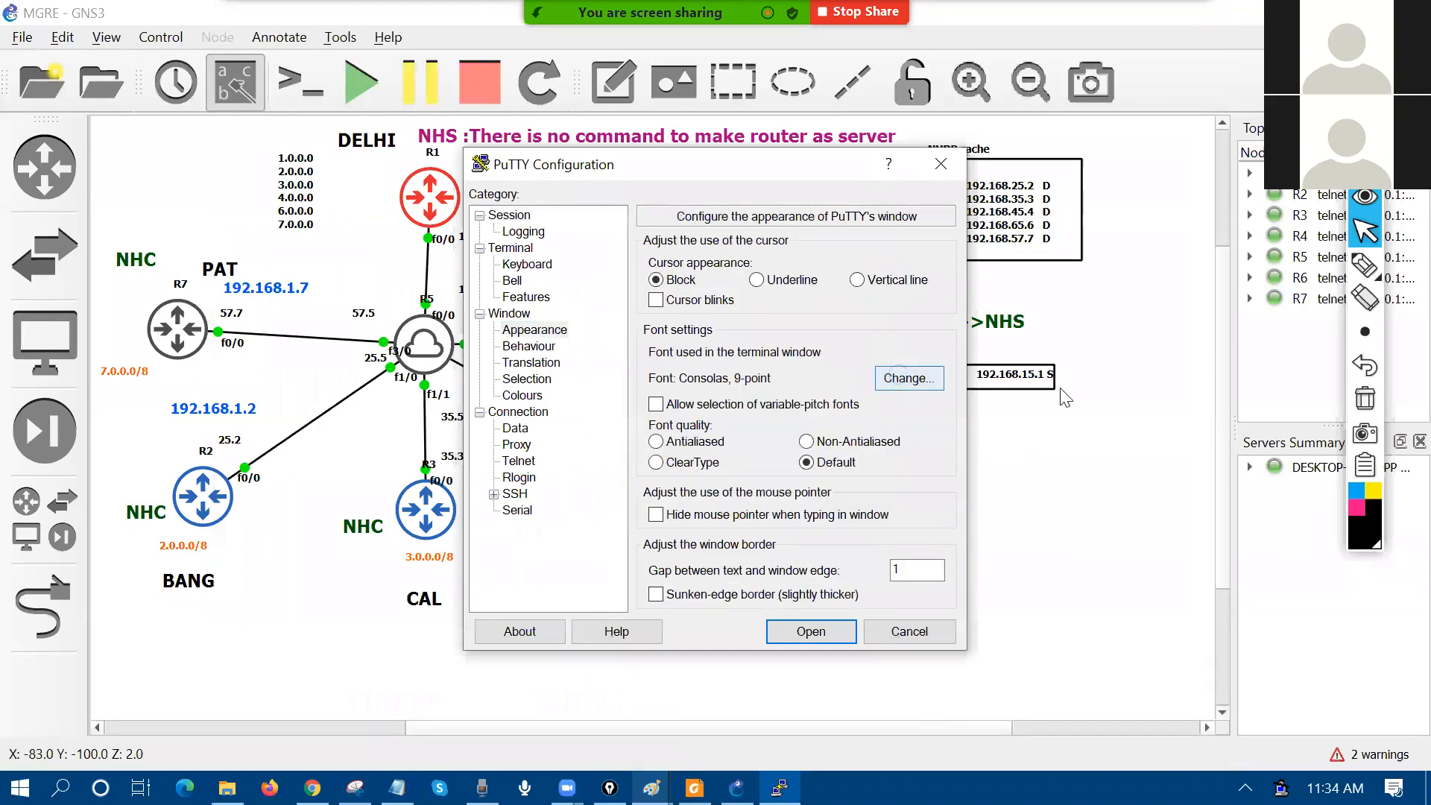
{"action": "left_click", "coordinate": [909, 370]}
{"action": "left_click", "coordinate": [905, 381]}
{"action": "left_click", "coordinate": [903, 398]}
{"action": "left_click", "coordinate": [809, 735]}
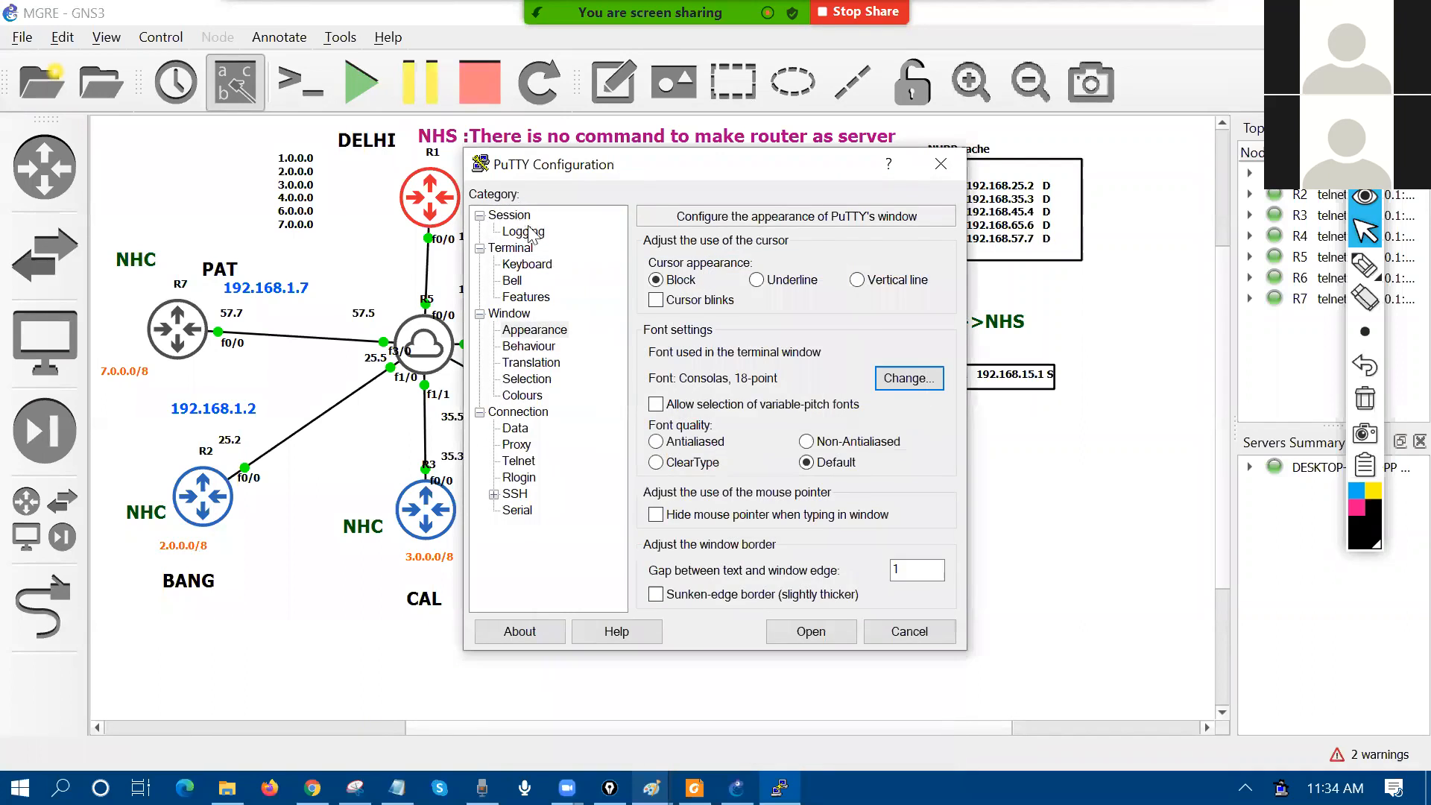
{"action": "left_click", "coordinate": [511, 216]}
{"action": "left_click", "coordinate": [763, 435]}
{"action": "left_click", "coordinate": [910, 457]}
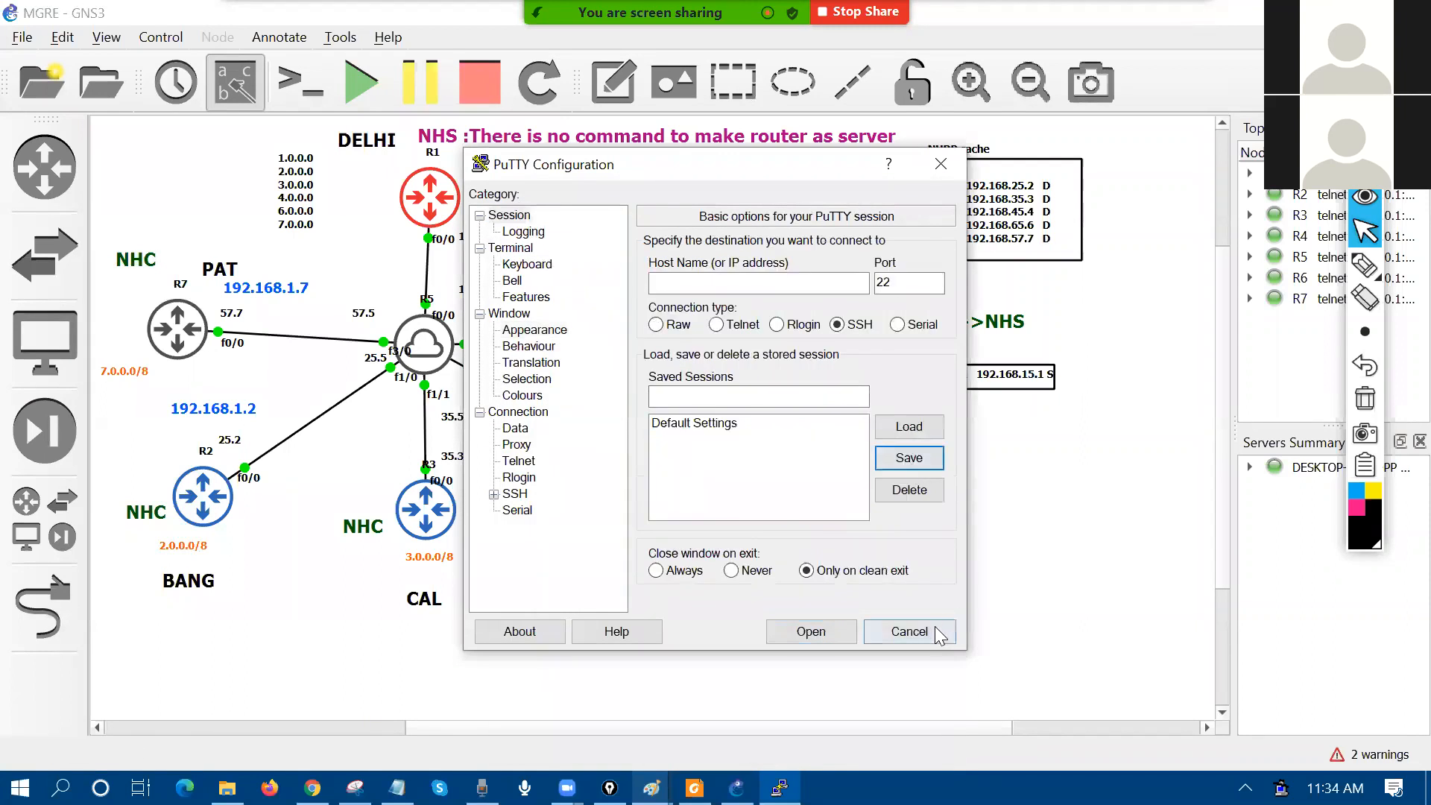
{"action": "left_click", "coordinate": [910, 632]}
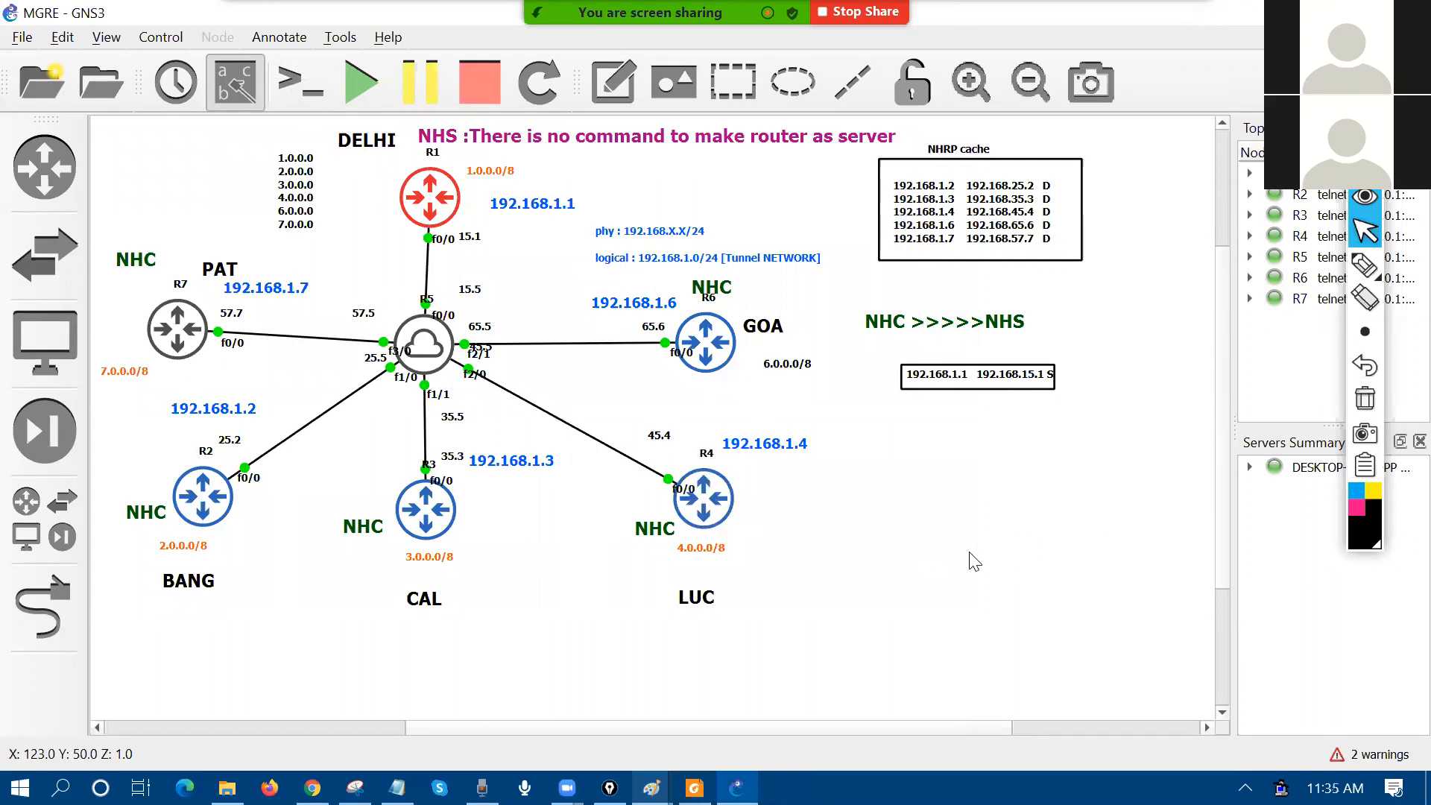
Step: Open the router console sessions and shrink the Solar-PuTTY window toward the bottom right
{"action": "double_click", "coordinate": [738, 508]}
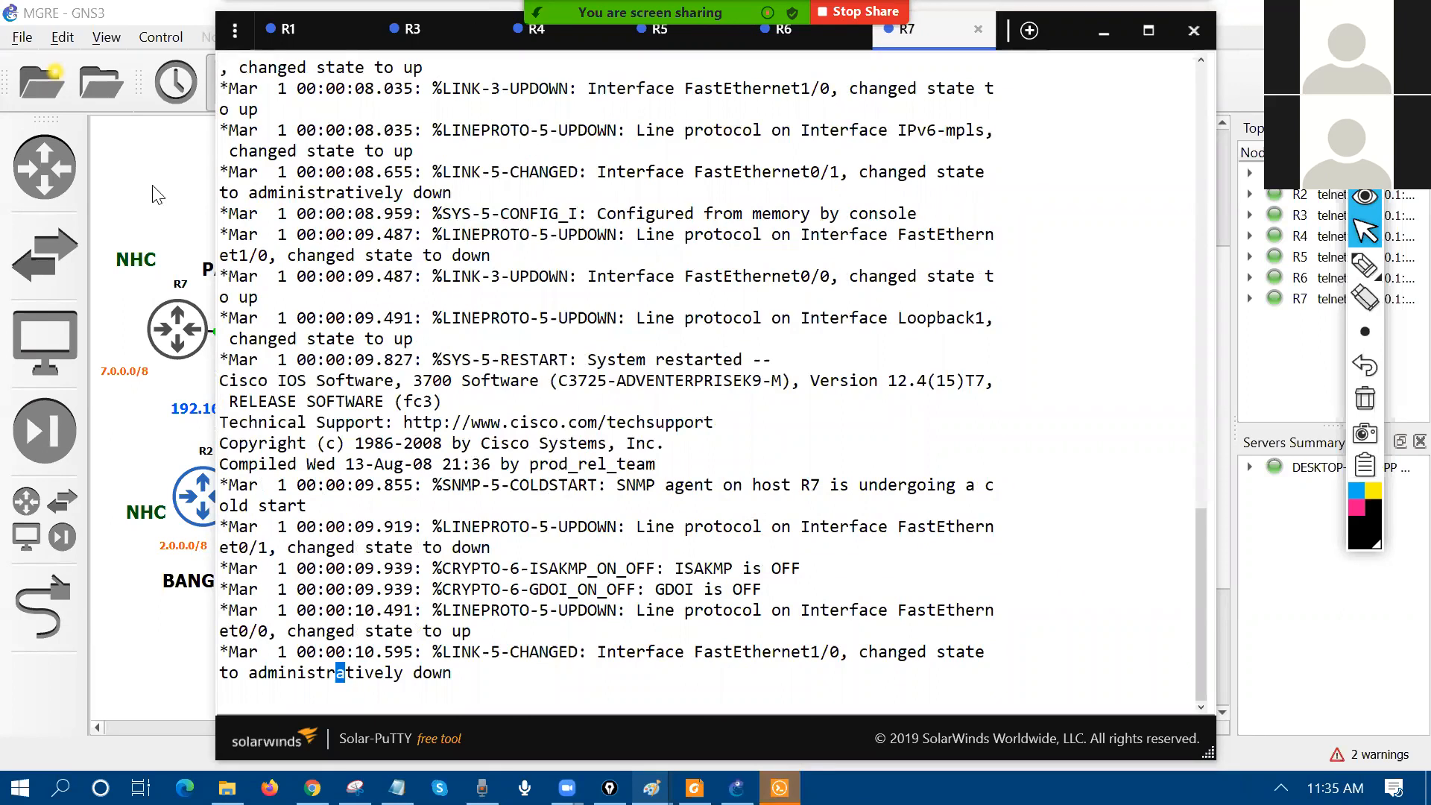
{"action": "left_click", "coordinate": [201, 487]}
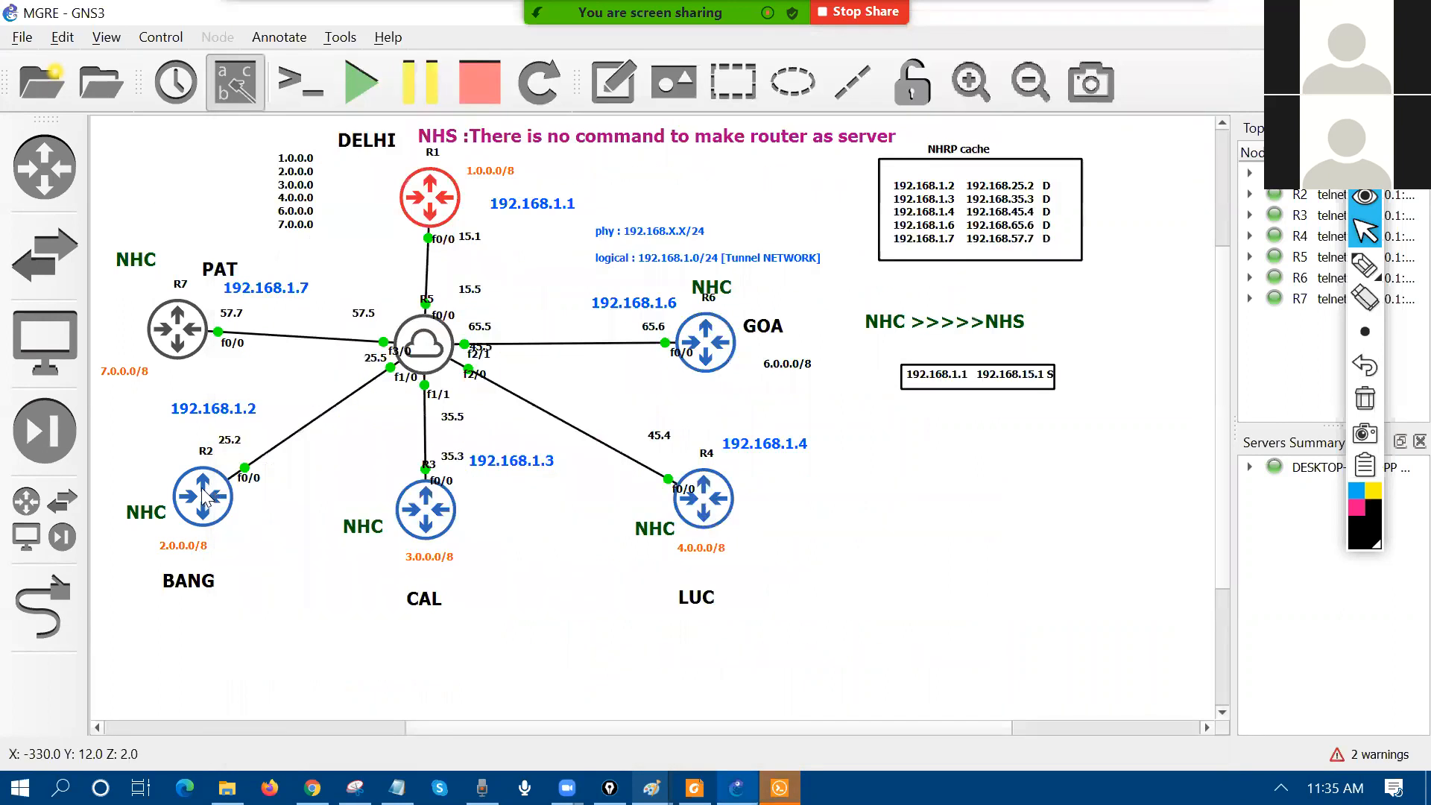
{"action": "left_click", "coordinate": [780, 788]}
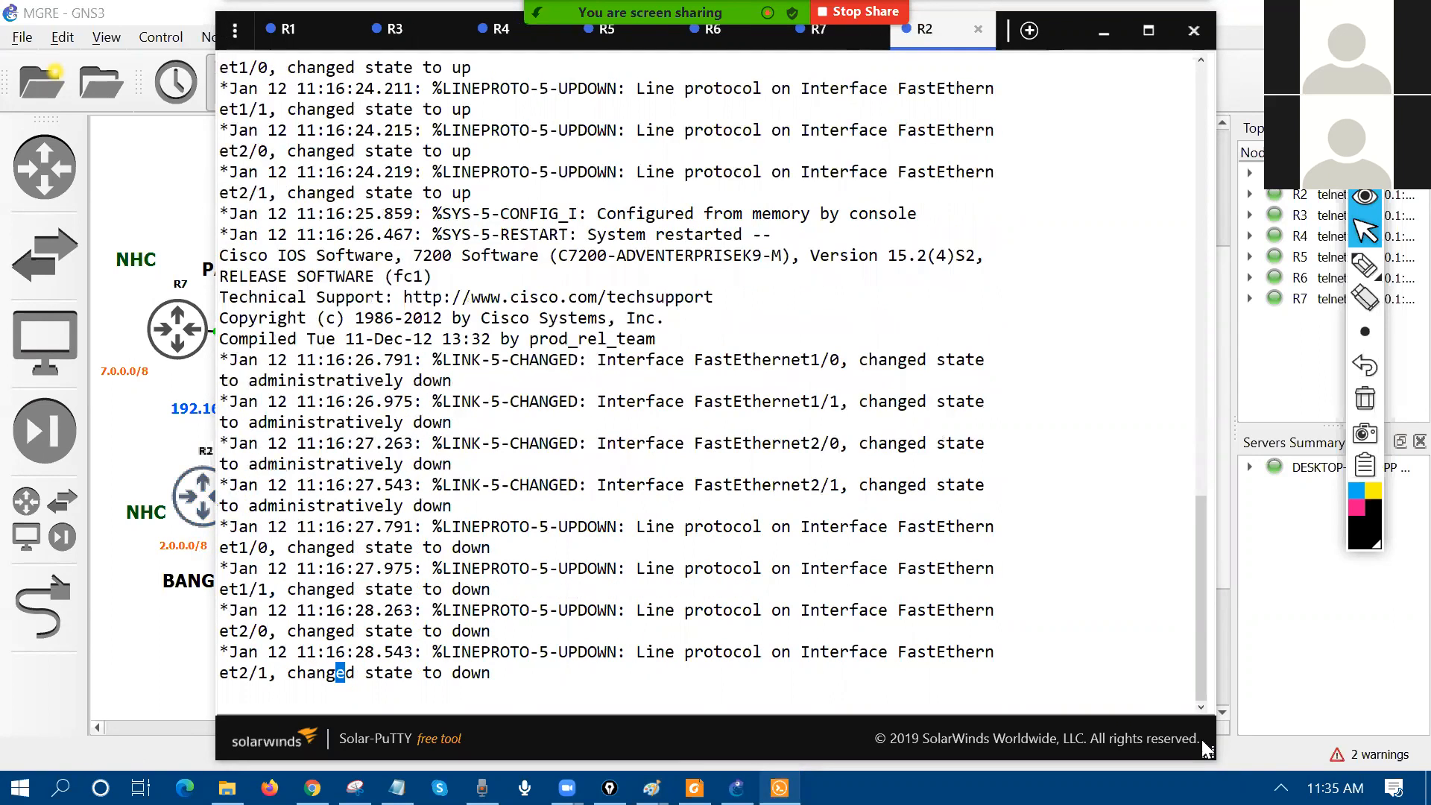
{"action": "left_click_drag", "start_coordinate": [217, 13], "coordinate": [1202, 741]}
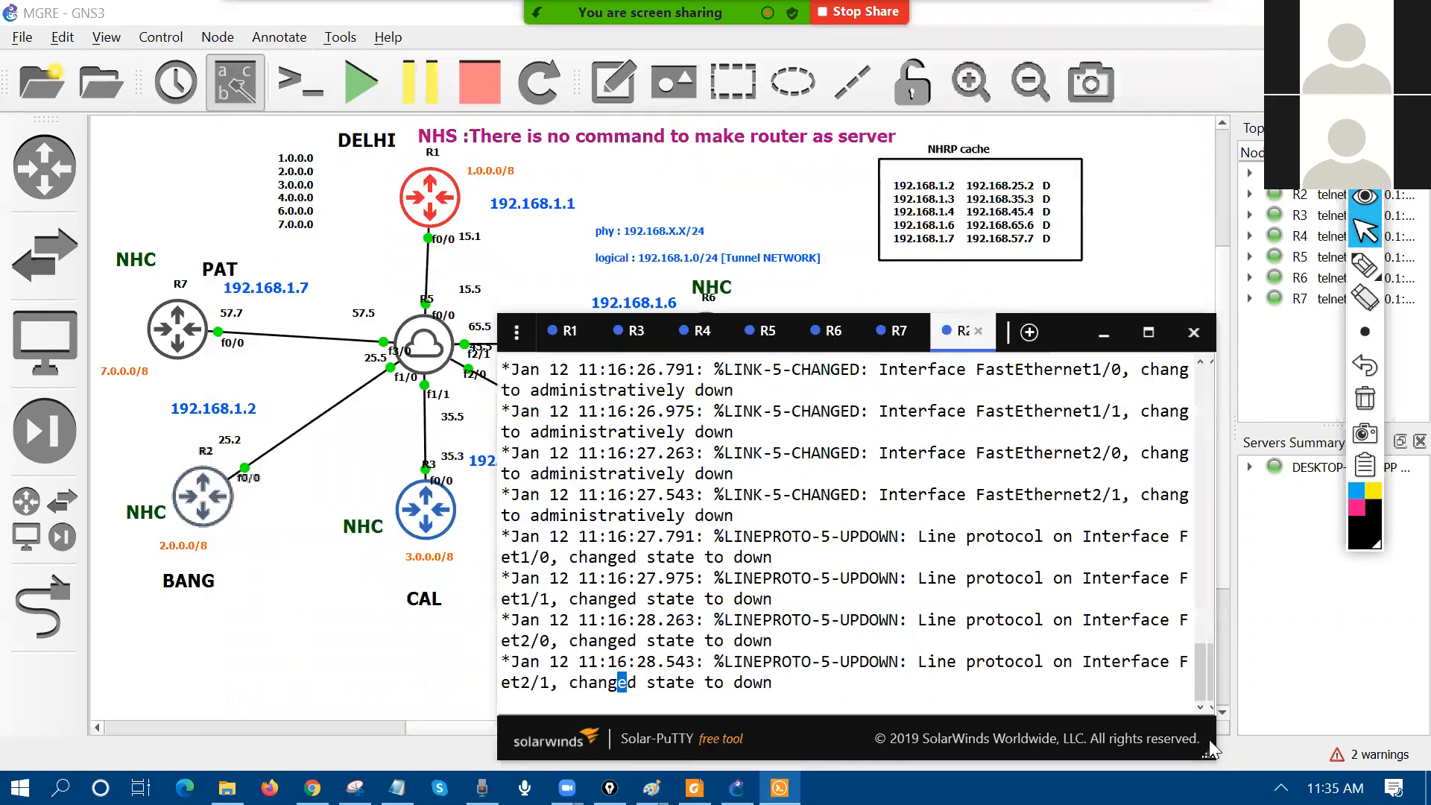
Step: Run 'sh ip int br' on R1 and mark FastEthernet0/0 and Loopback1 1.1.1.1
{"action": "left_click", "coordinate": [598, 326]}
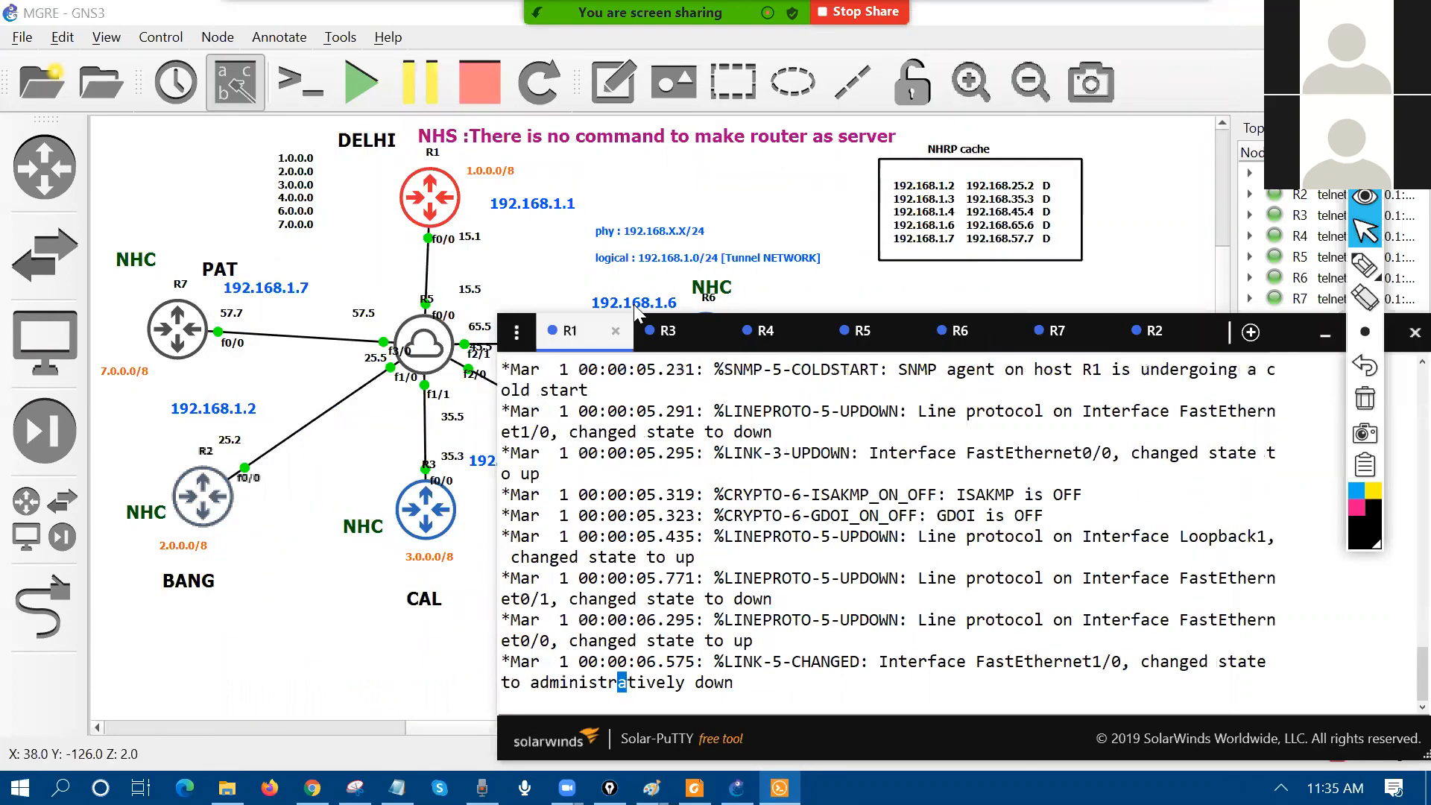
{"action": "key", "text": "Return"}
{"action": "key", "text": "Return"}
{"action": "key", "text": "Return"}
{"action": "key", "text": "Return"}
{"action": "key", "text": "Return"}
{"action": "key", "text": "Return"}
{"action": "key", "text": "Return"}
{"action": "key", "text": "Return"}
{"action": "key", "text": "Return"}
{"action": "type", "text": "sh ip int br"}
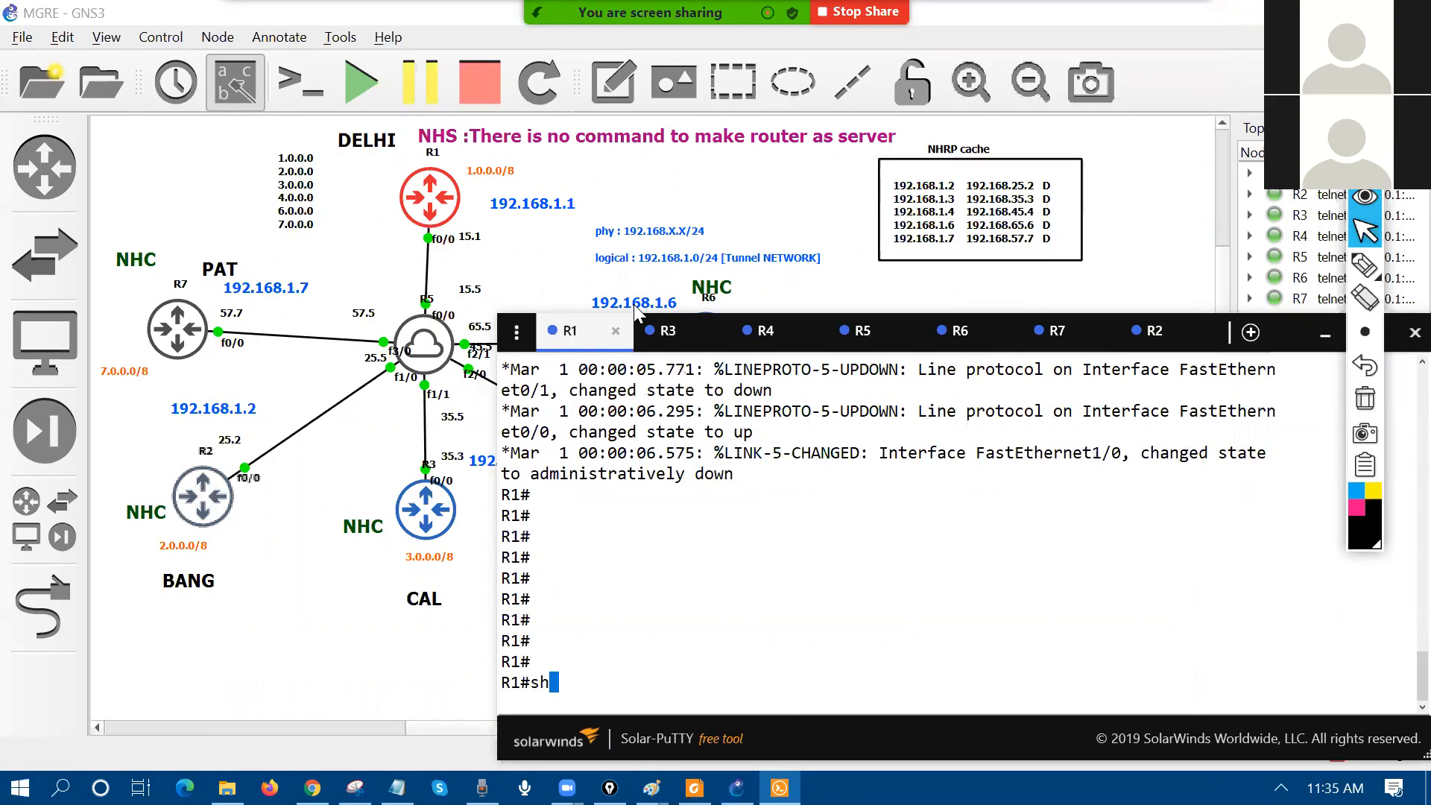
{"action": "key", "text": "Return"}
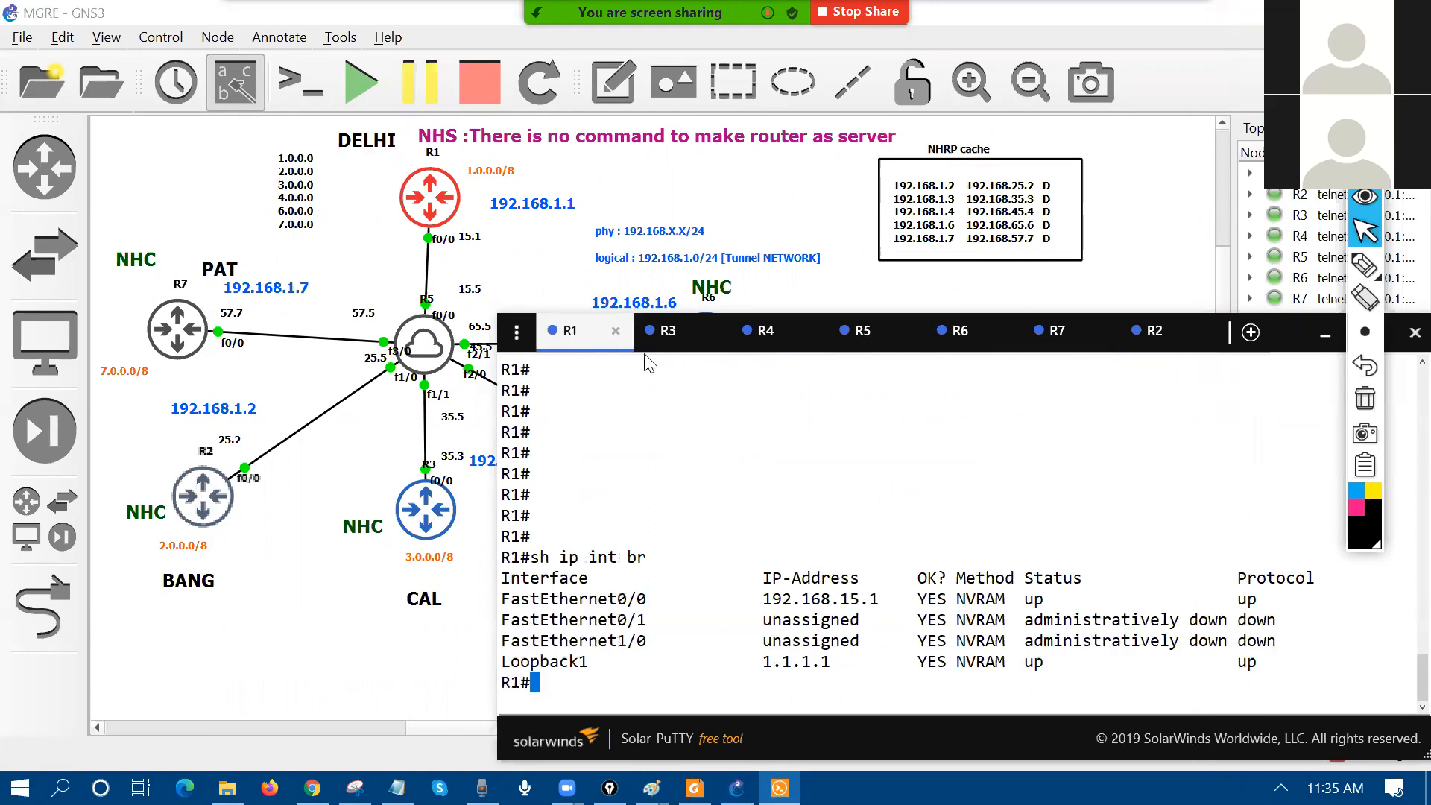
{"action": "left_click_drag", "start_coordinate": [504, 599], "coordinate": [937, 599]}
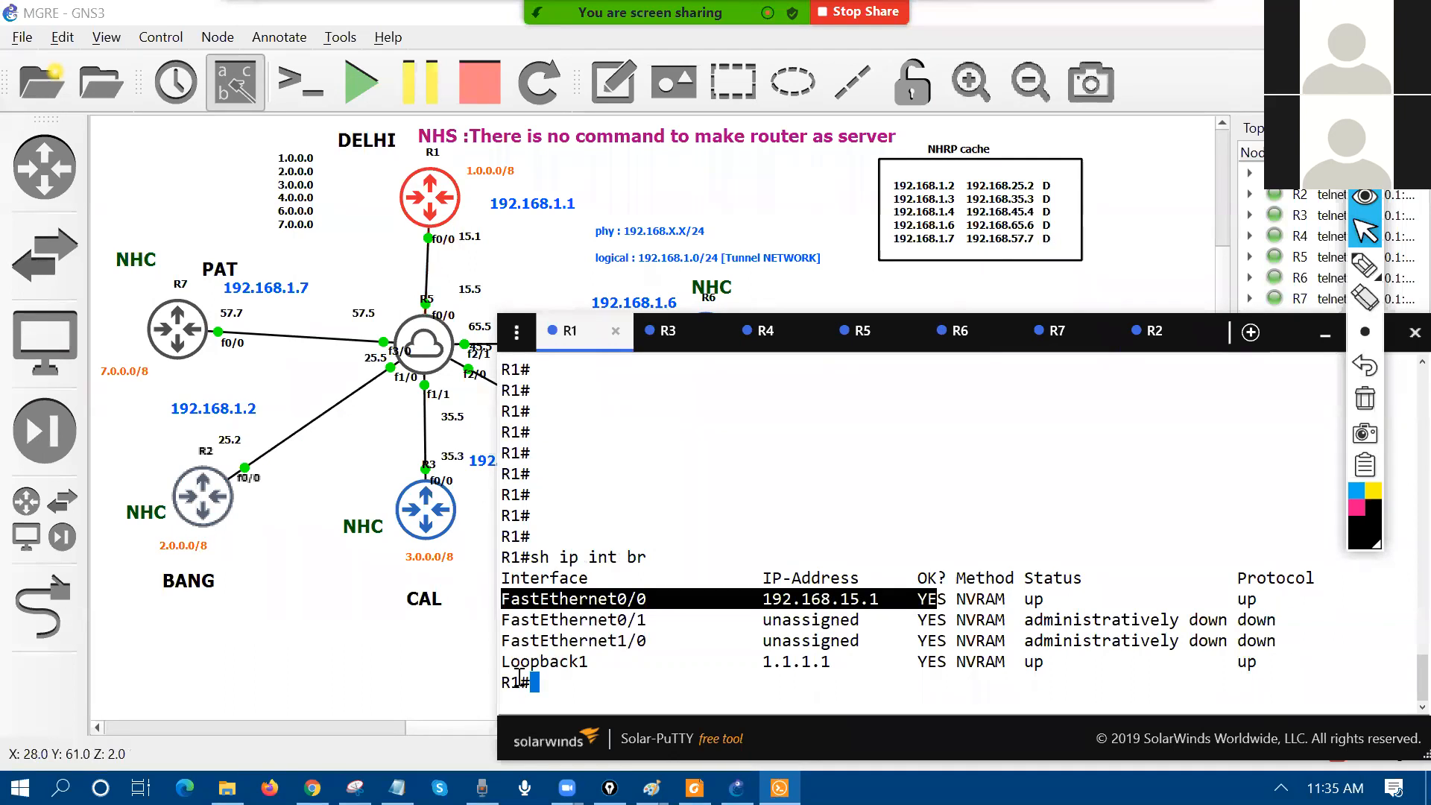
{"action": "left_click_drag", "start_coordinate": [510, 662], "coordinate": [849, 661]}
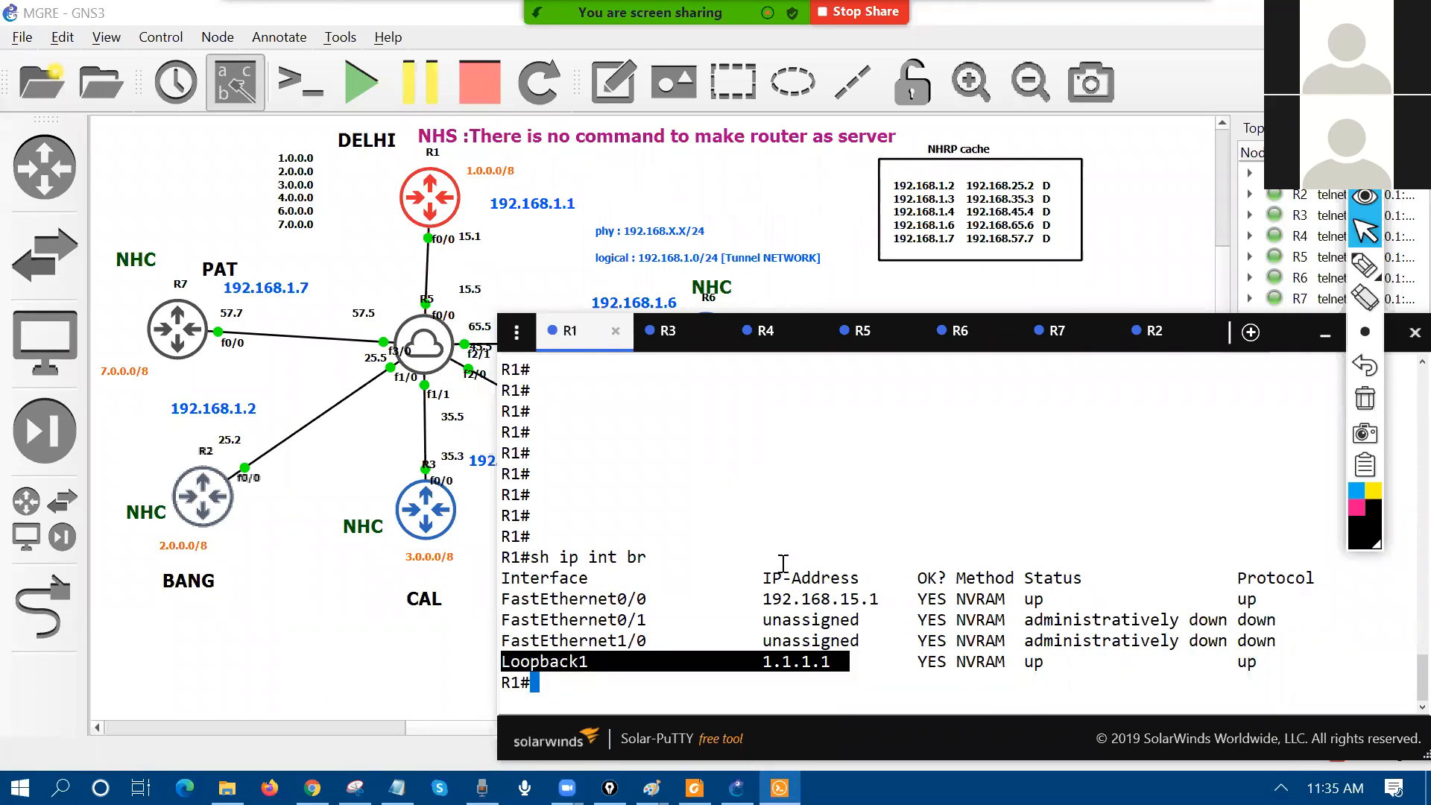
Step: Show R1's routing table and mark its default route via 192.168.15.5
{"action": "type", "text": "sh ip ro"}
{"action": "key", "text": "Return"}
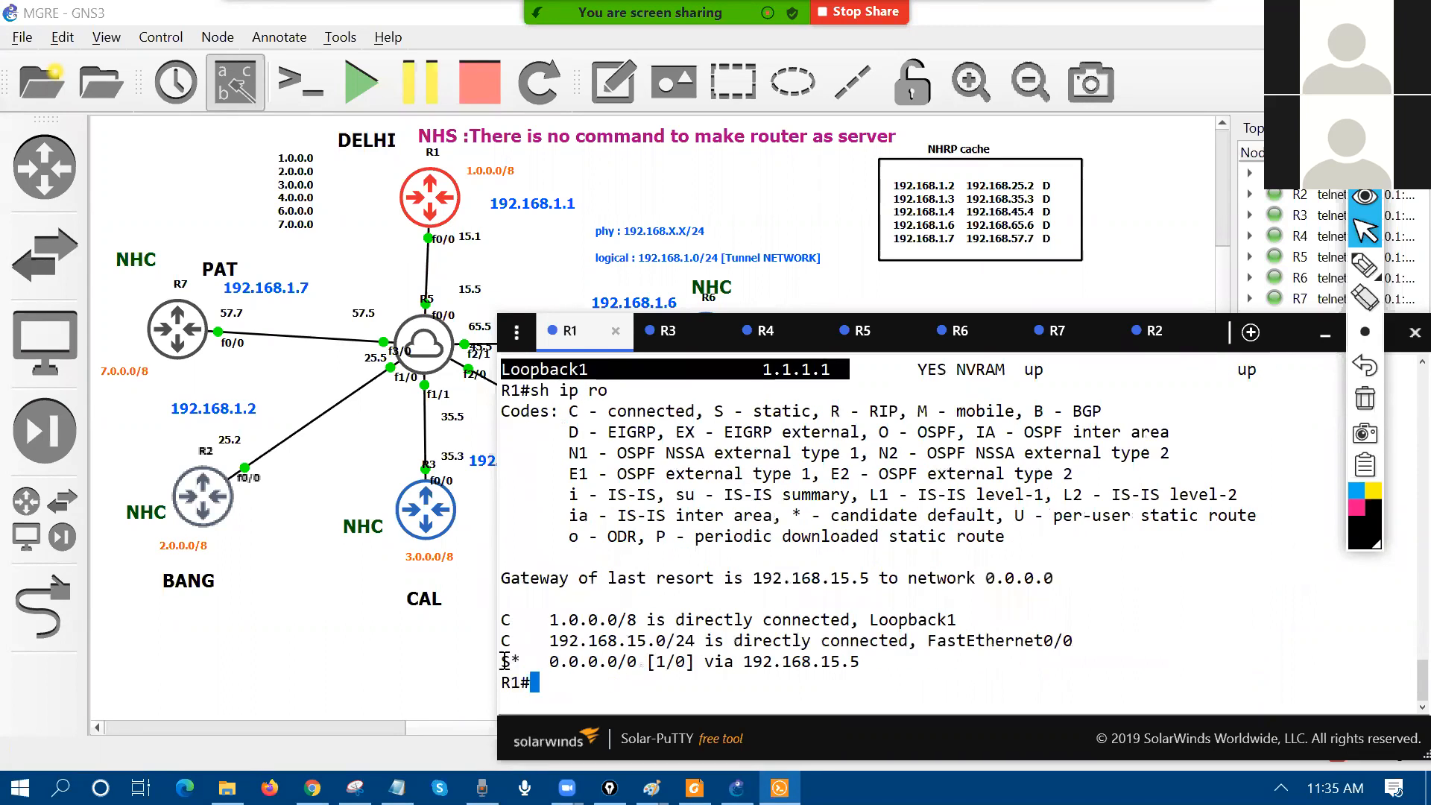
{"action": "triple_click", "coordinate": [902, 666]}
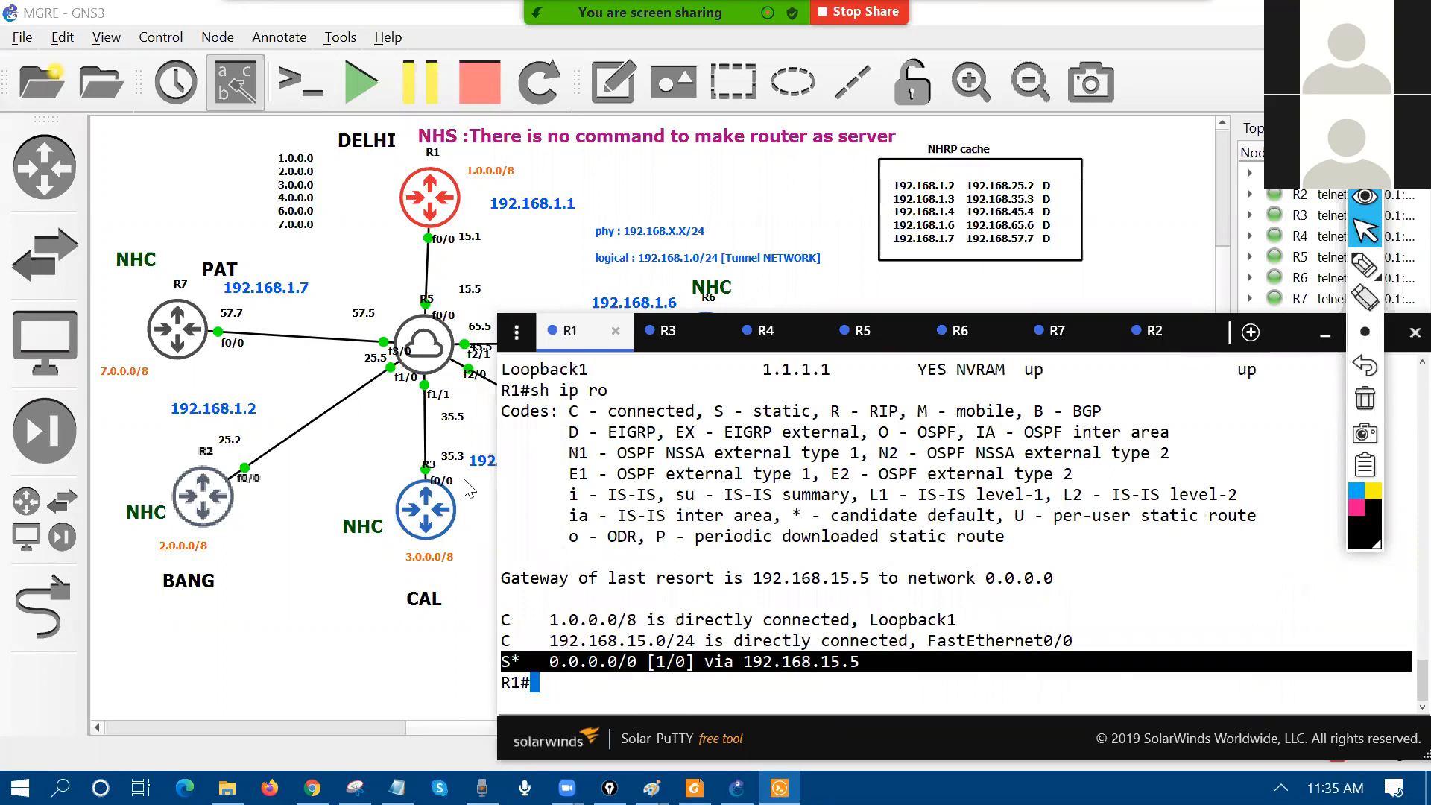
{"action": "double_click", "coordinate": [224, 522]}
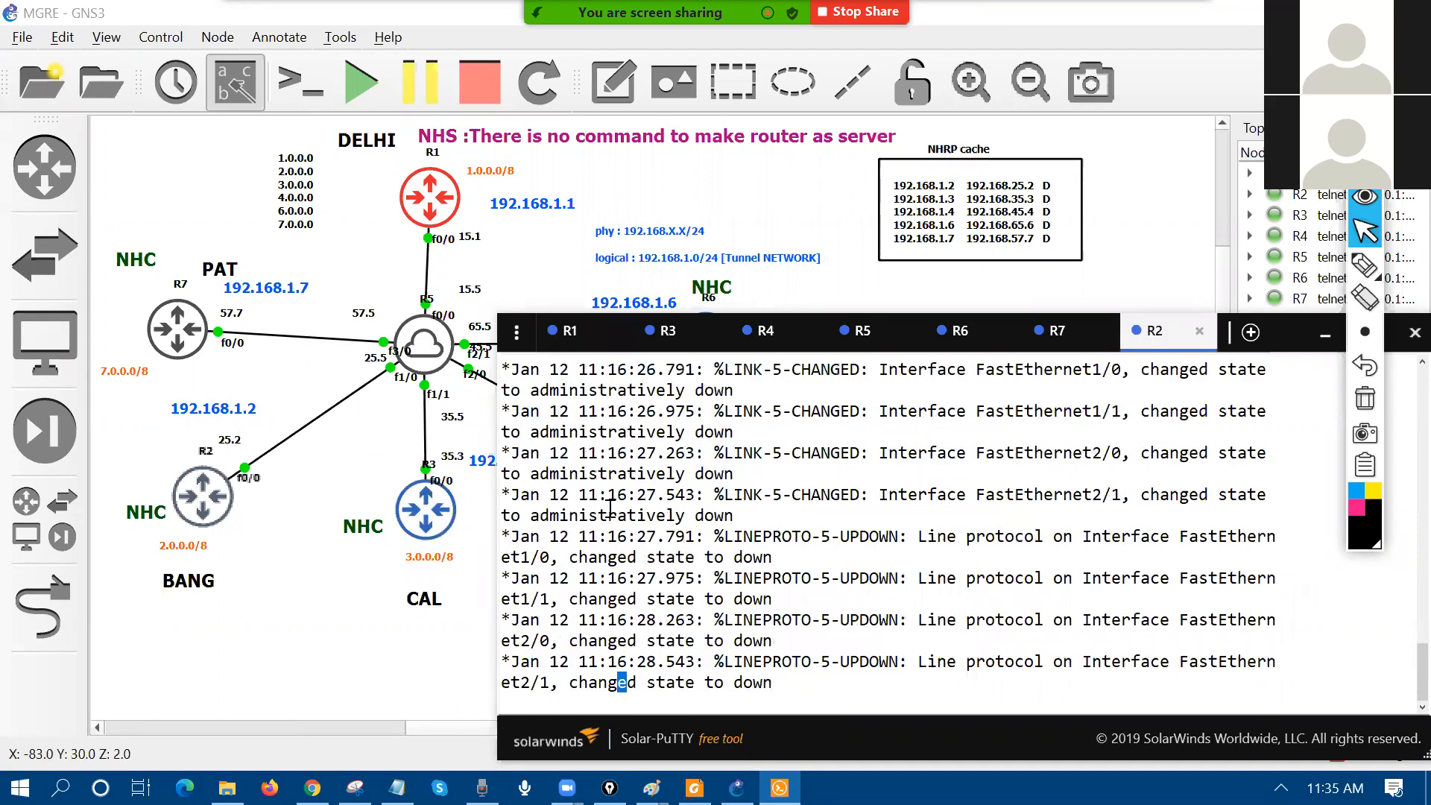
Step: List R2's interfaces and routing table, marking the default route via 192.168.25.5
{"action": "key", "text": "Return"}
{"action": "key", "text": "Return"}
{"action": "key", "text": "Return"}
{"action": "key", "text": "Return"}
{"action": "key", "text": "Return"}
{"action": "key", "text": "Return"}
{"action": "key", "text": "Return"}
{"action": "key", "text": "Return"}
{"action": "key", "text": "Return"}
{"action": "key", "text": "Return"}
{"action": "key", "text": "Return"}
{"action": "key", "text": "Return"}
{"action": "key", "text": "Return"}
{"action": "key", "text": "Return"}
{"action": "key", "text": "Return"}
{"action": "type", "text": "hs ip int b"}
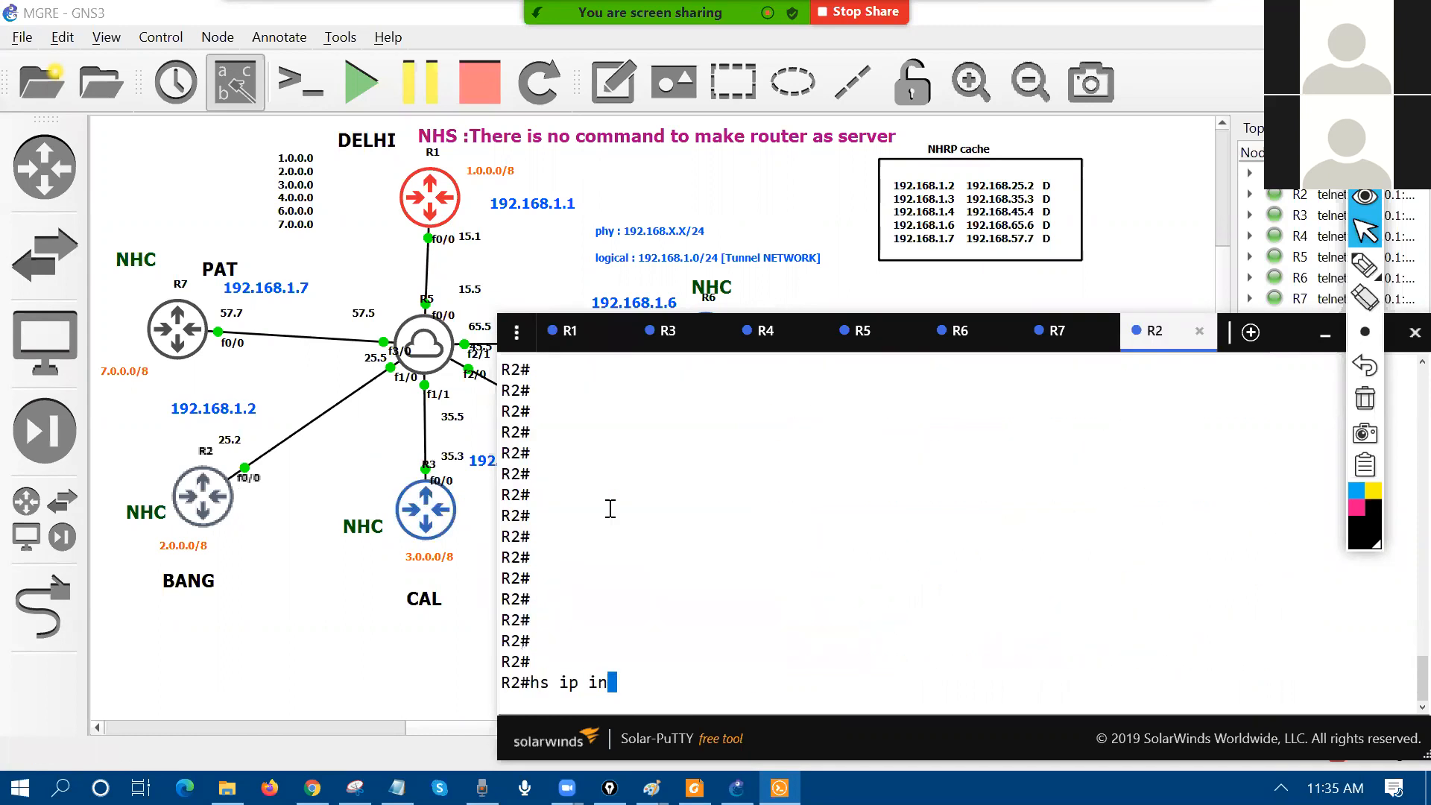
{"action": "key", "text": "Return"}
{"action": "type", "text": "sh ip int br"}
{"action": "key", "text": "Return"}
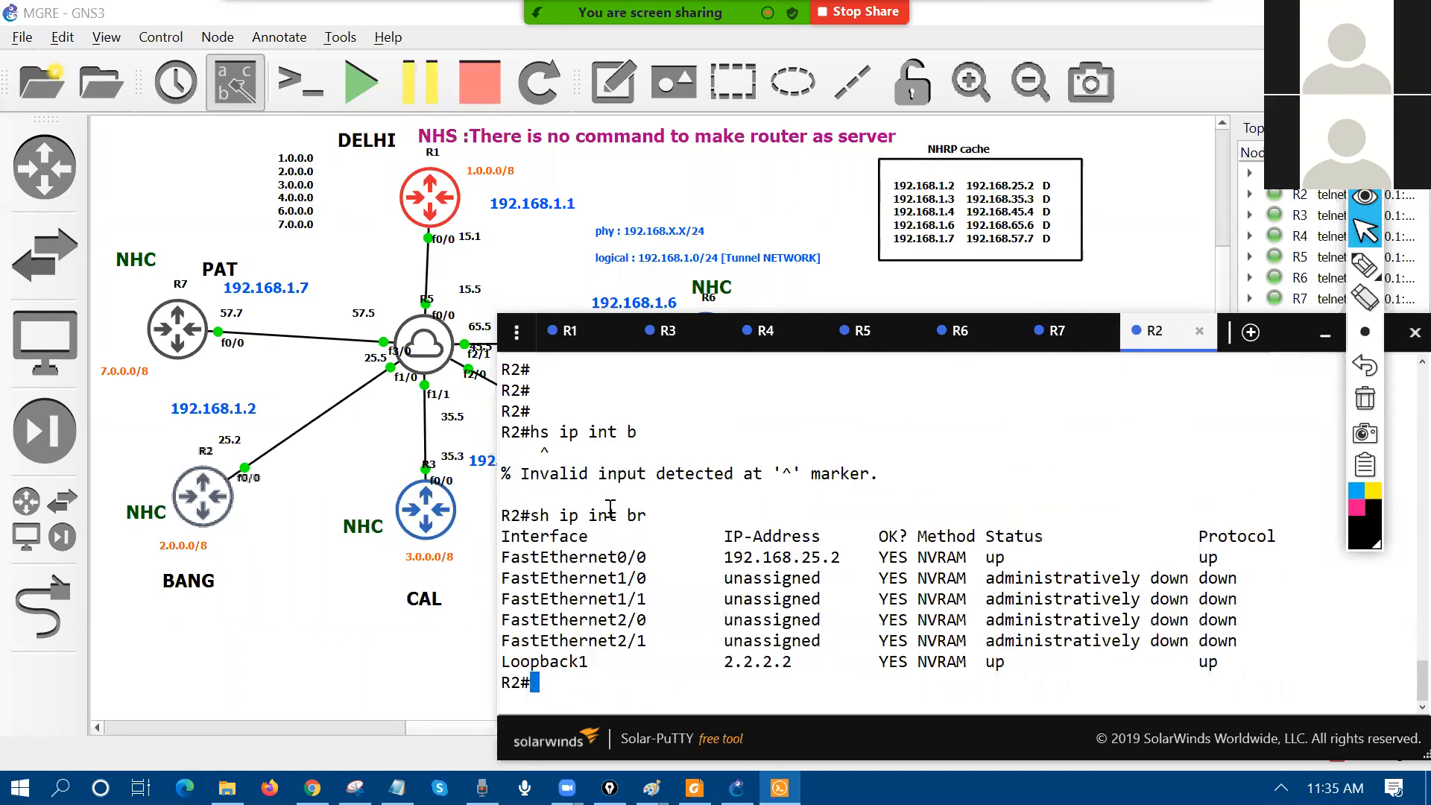
{"action": "type", "text": "sh ip route"}
{"action": "key", "text": "Return"}
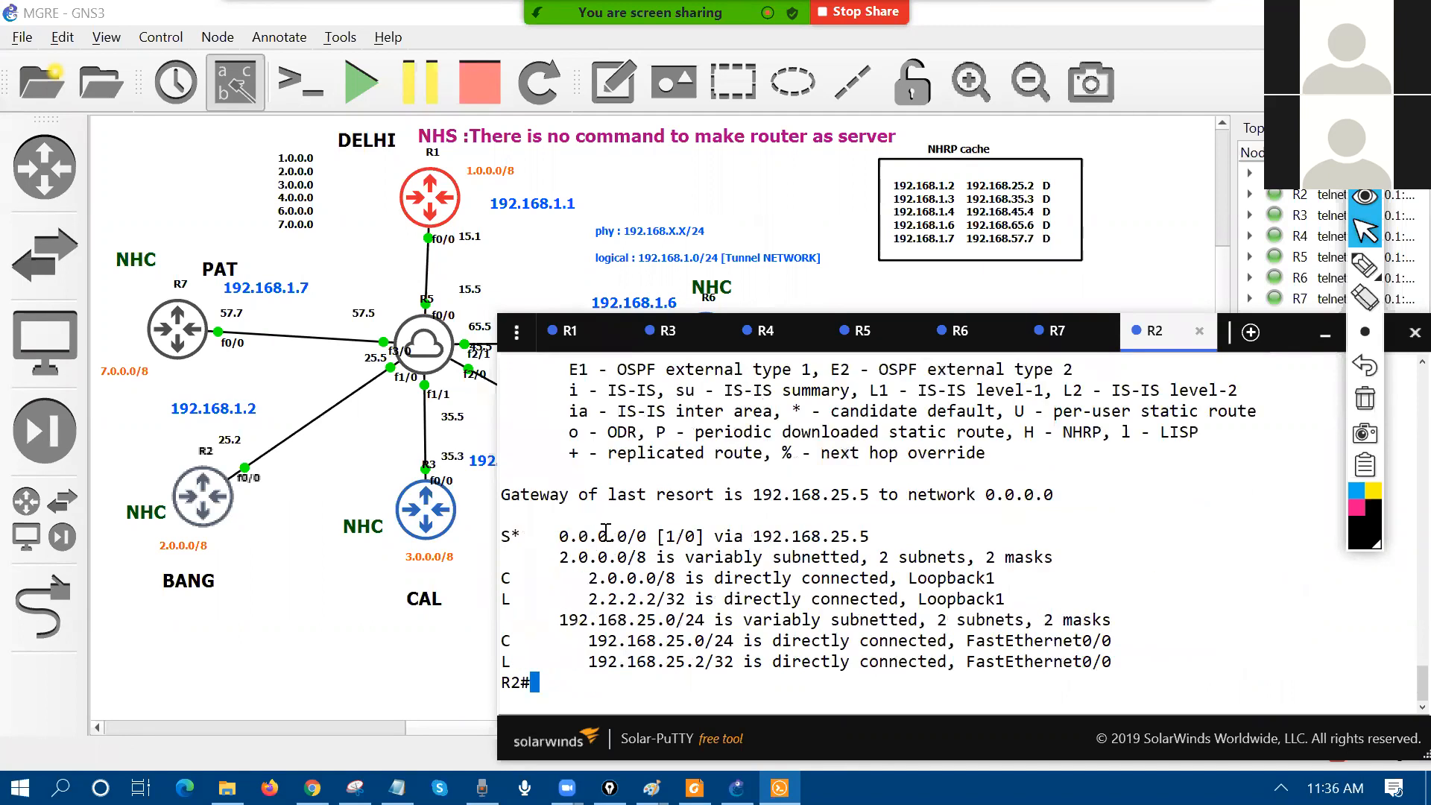
{"action": "triple_click", "coordinate": [606, 533]}
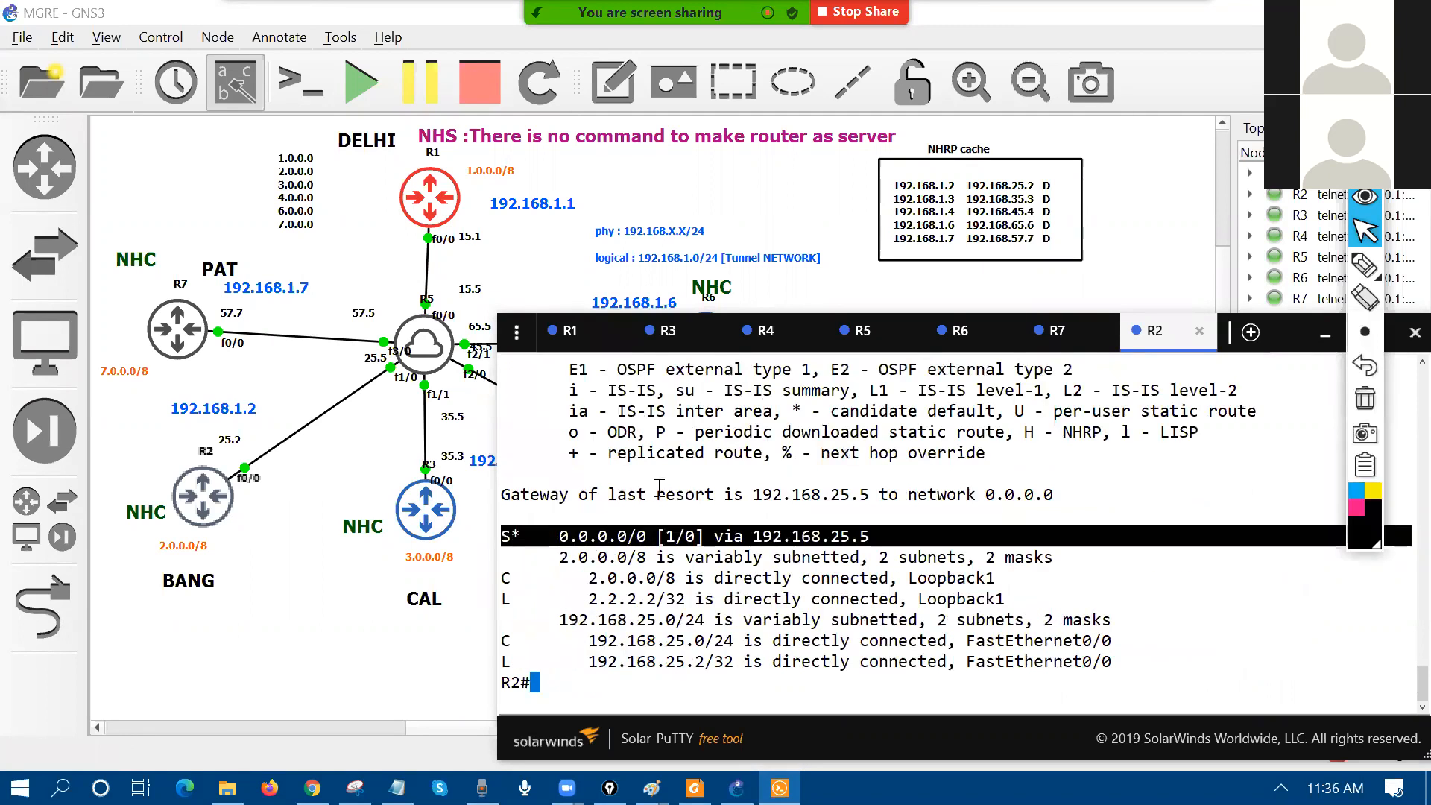
Step: List R3's interfaces and routes, marking 192.168.35.3 and Loopback1 3.3.3.3, and make the console taller
{"action": "left_click", "coordinate": [660, 331]}
{"action": "key", "text": "Return"}
{"action": "key", "text": "Return"}
{"action": "key", "text": "Return"}
{"action": "key", "text": "Return"}
{"action": "key", "text": "Return"}
{"action": "key", "text": "Return"}
{"action": "key", "text": "Return"}
{"action": "key", "text": "Return"}
{"action": "key", "text": "Return"}
{"action": "type", "text": "sh ip int br"}
{"action": "key", "text": "Return"}
{"action": "type", "text": "sh ip rou"}
{"action": "key", "text": "Return"}
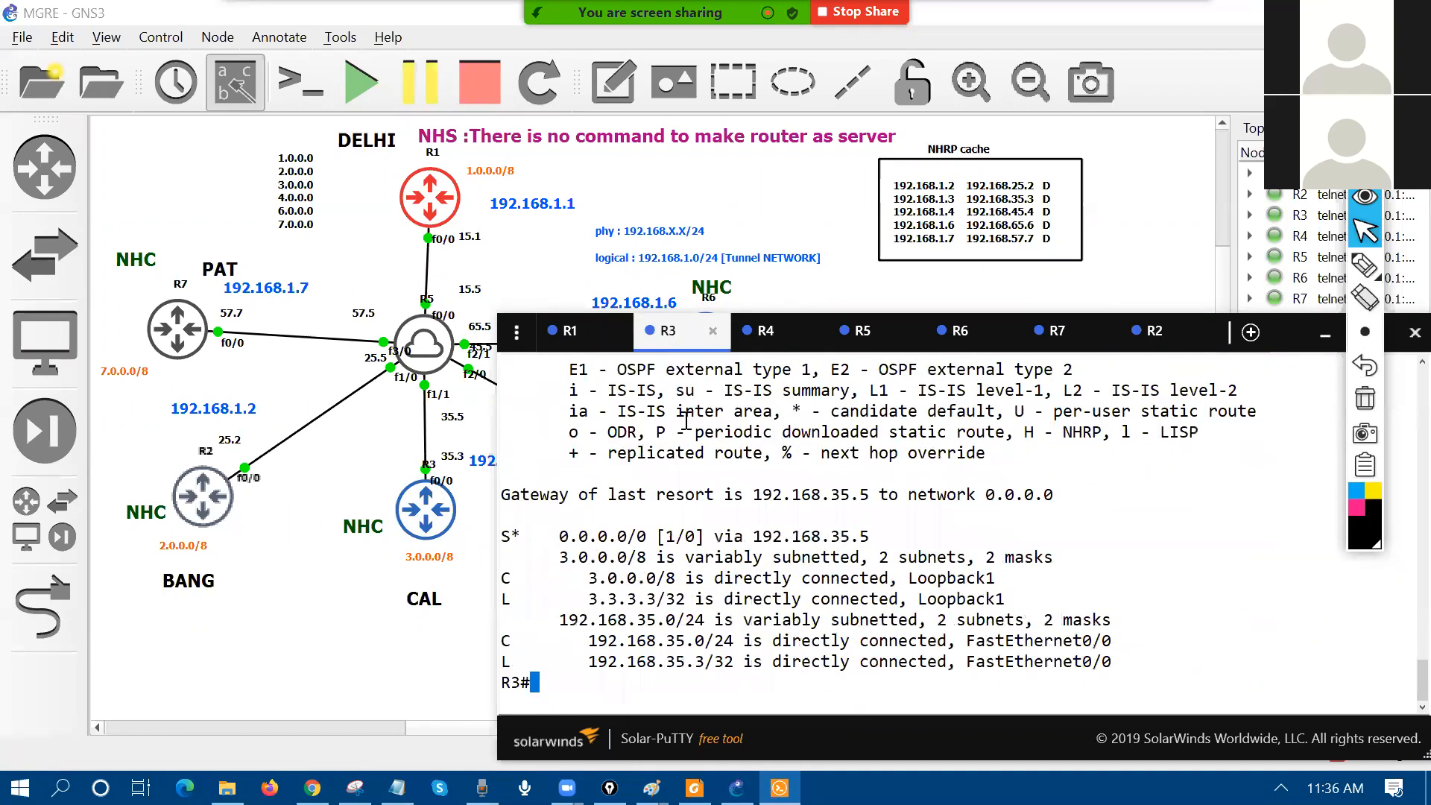
{"action": "scroll", "coordinate": [686, 422], "scroll_direction": "up", "scroll_amount": 3}
{"action": "scroll", "coordinate": [687, 421], "scroll_direction": "up", "scroll_amount": 2}
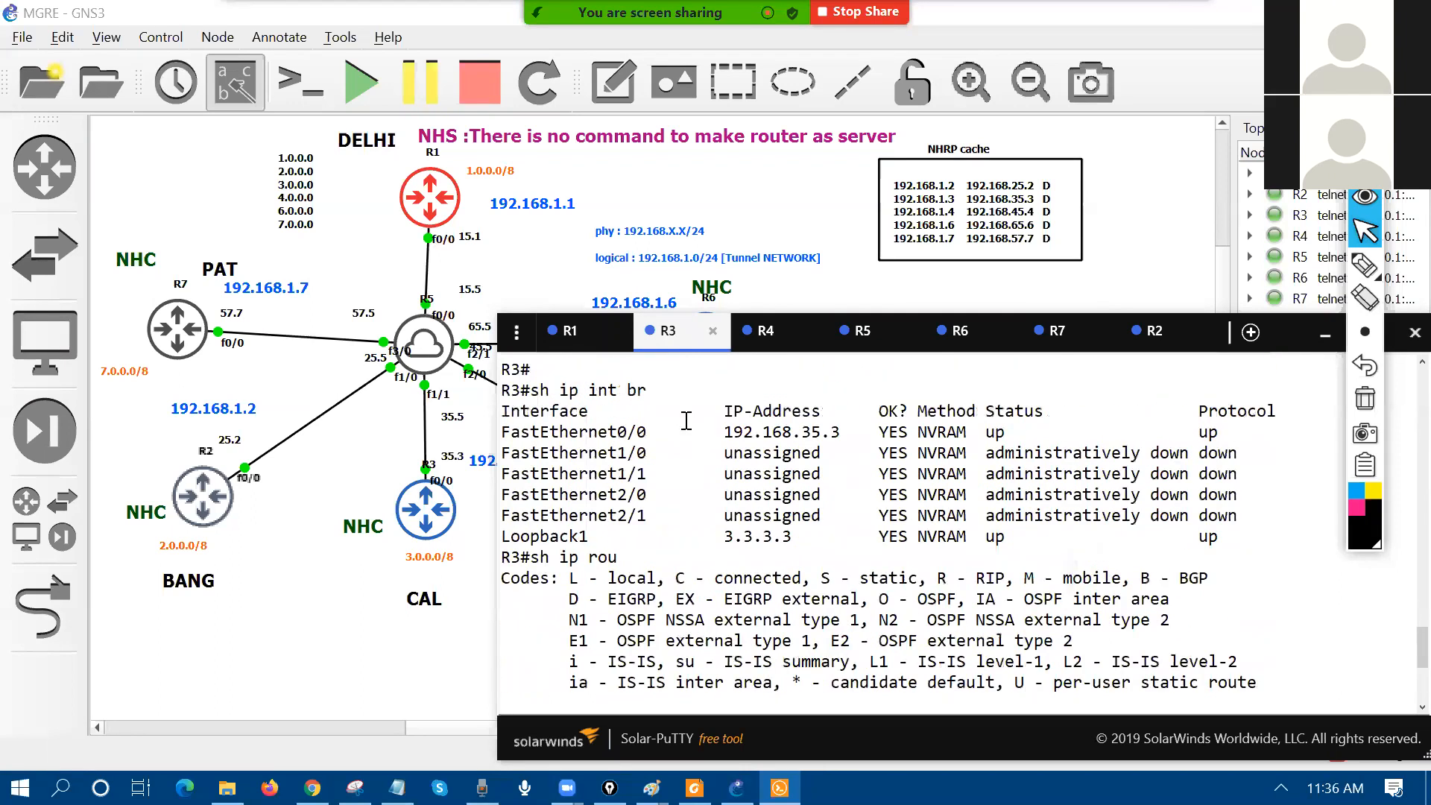
{"action": "triple_click", "coordinate": [642, 432]}
{"action": "left_click_drag", "start_coordinate": [698, 522], "coordinate": [699, 538]}
{"action": "double_click", "coordinate": [700, 541]}
{"action": "scroll", "coordinate": [700, 547], "scroll_direction": "down", "scroll_amount": 5}
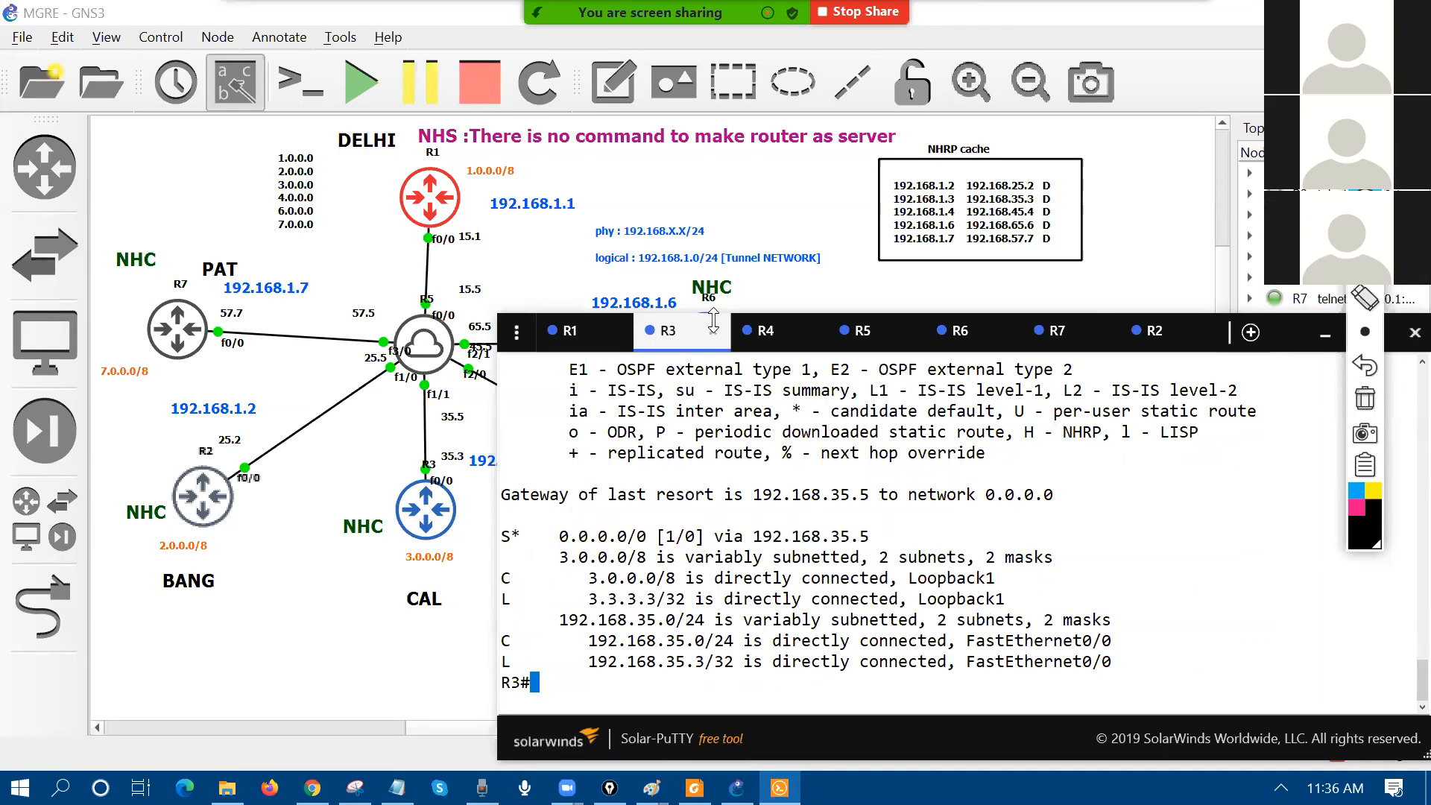
{"action": "left_click_drag", "start_coordinate": [713, 321], "coordinate": [714, 76]}
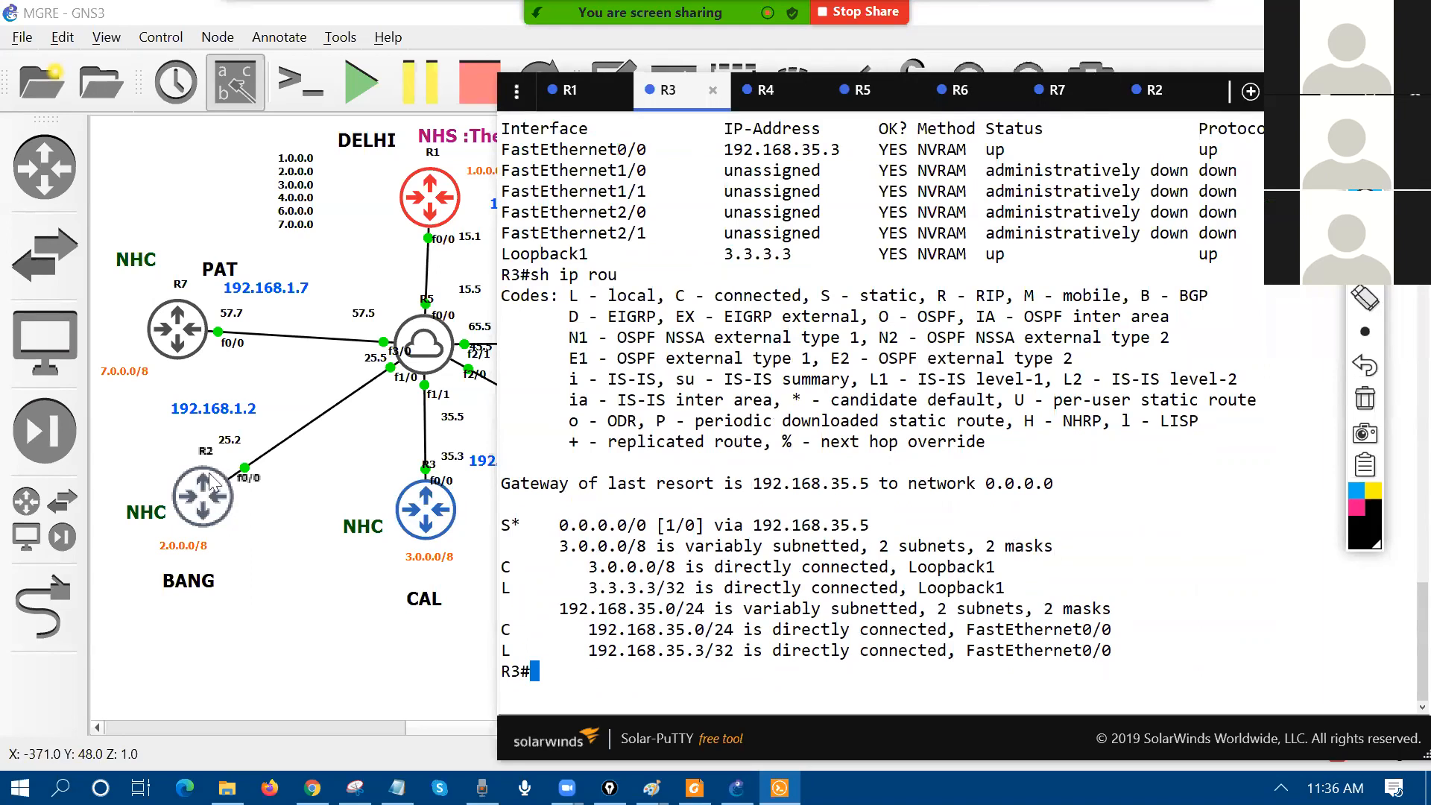
Step: Show R4's interface summary and routing table, marking the default route via 192.168.45.5
{"action": "left_click", "coordinate": [422, 515]}
{"action": "left_click", "coordinate": [765, 90]}
{"action": "key", "text": "Return"}
{"action": "key", "text": "Return"}
{"action": "key", "text": "Return"}
{"action": "key", "text": "Return"}
{"action": "key", "text": "Return"}
{"action": "key", "text": "Return"}
{"action": "key", "text": "Return"}
{"action": "key", "text": "Return"}
{"action": "key", "text": "Return"}
{"action": "type", "text": "sh ip int br"}
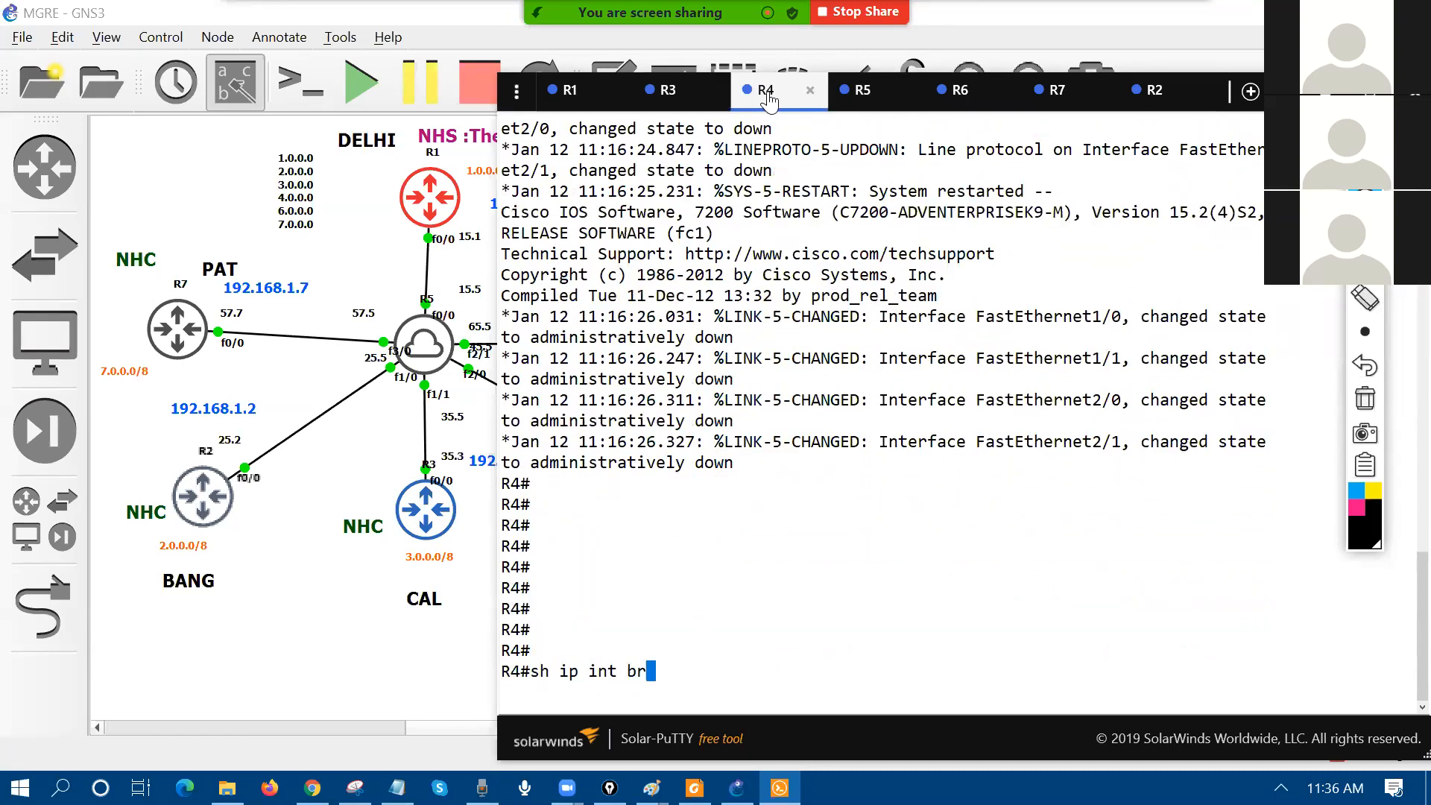
{"action": "key", "text": "Return"}
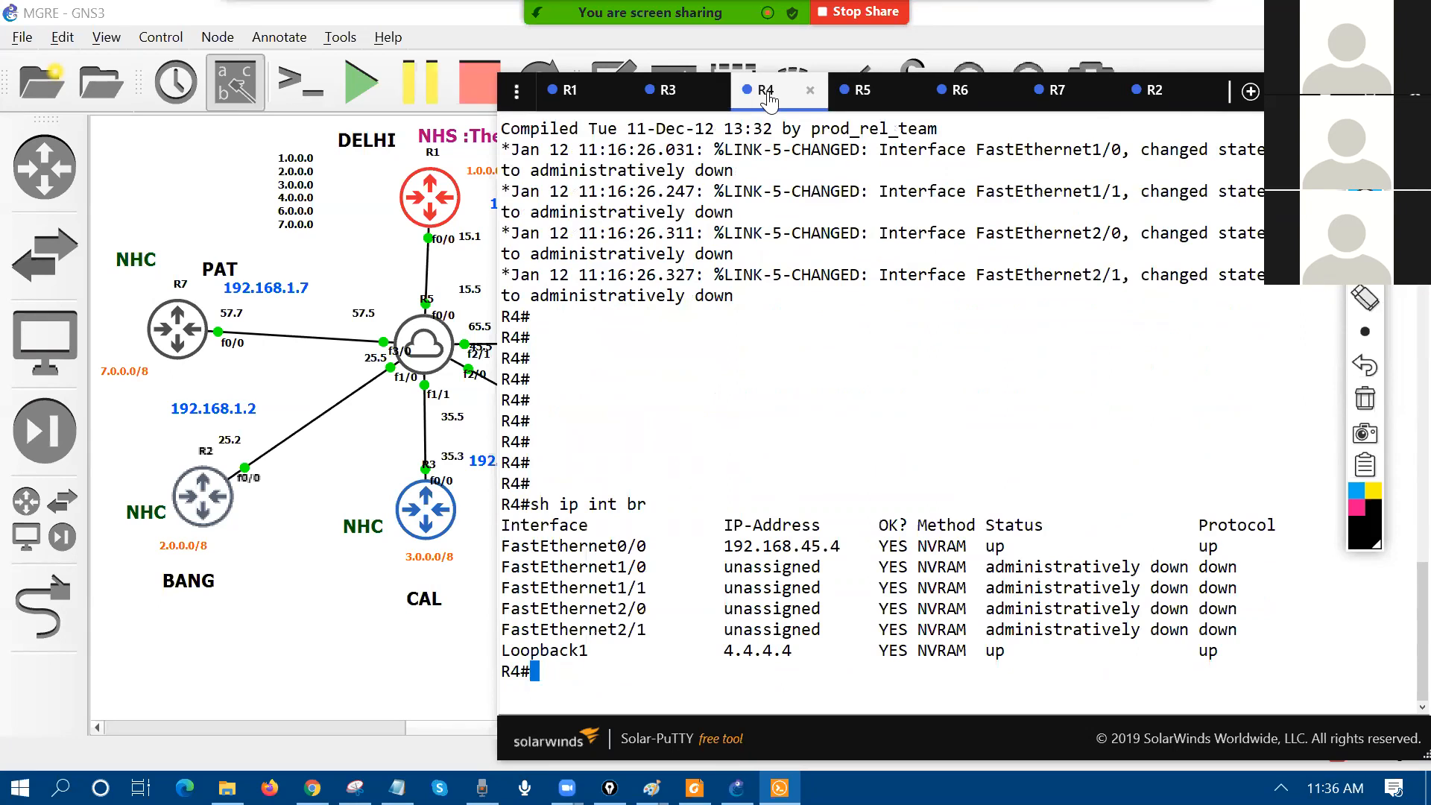
{"action": "type", "text": "sh ip ro"}
{"action": "key", "text": "Return"}
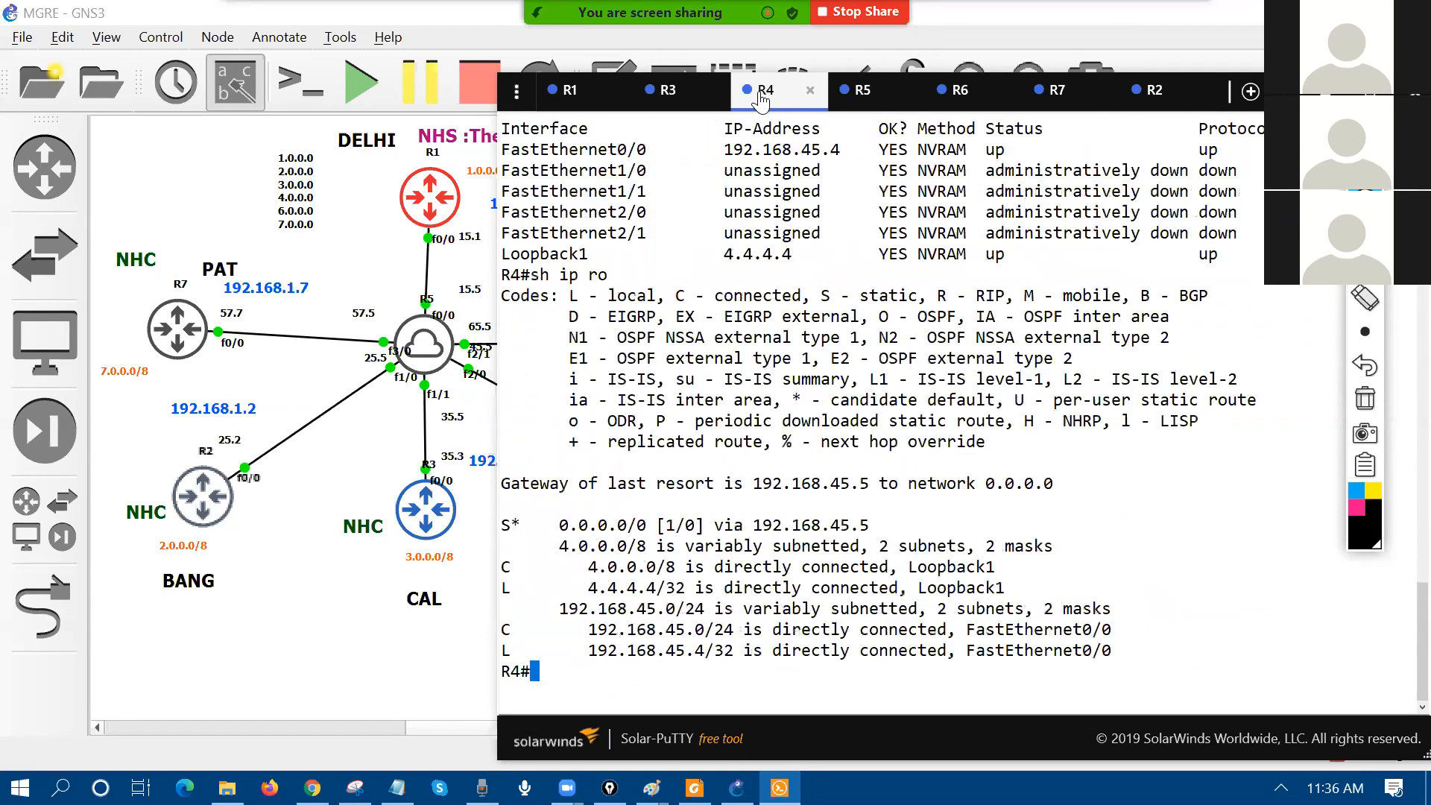
{"action": "triple_click", "coordinate": [564, 520]}
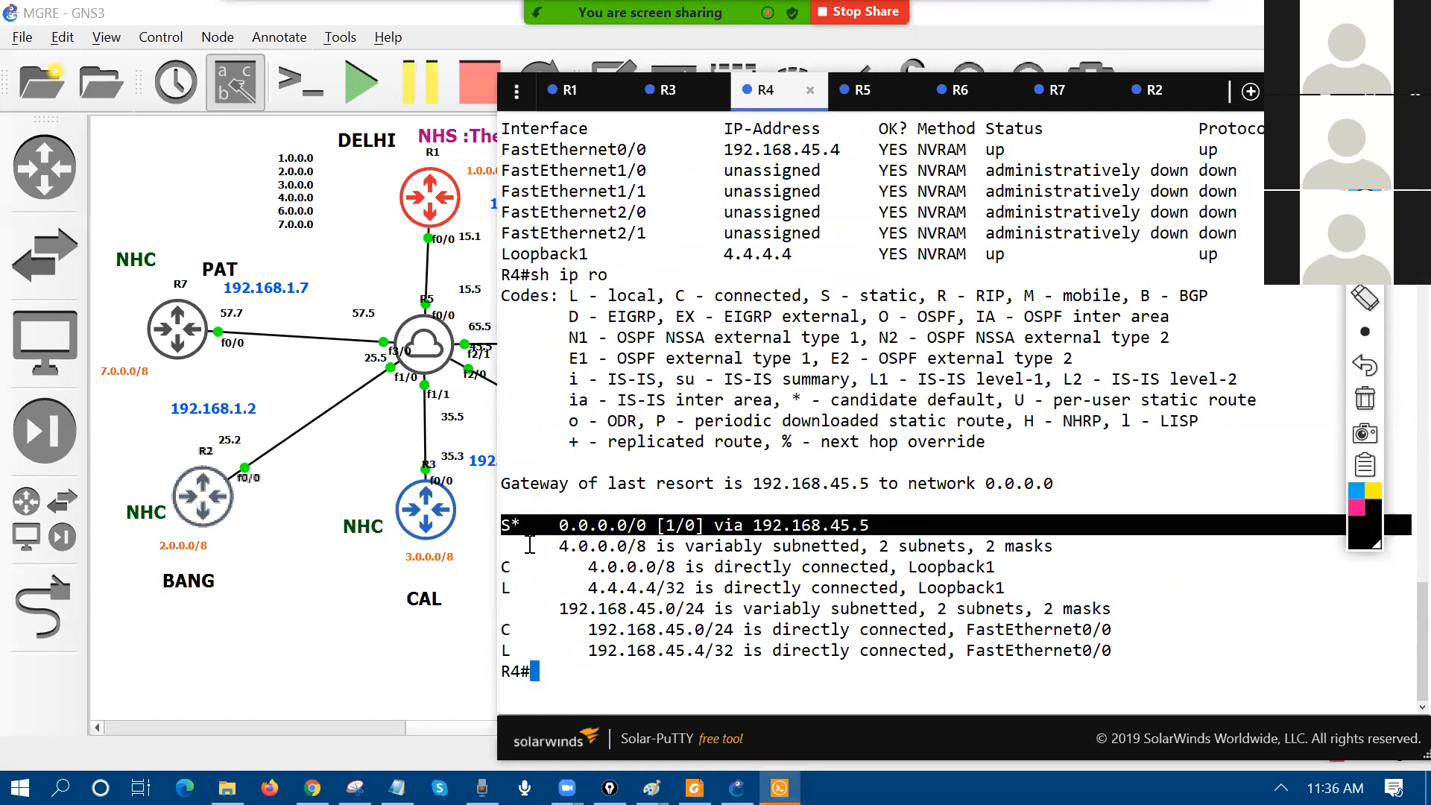
Step: Glance at the topology, then run 'sh ip int br' and 'sh ip ro' on R6
{"action": "left_click", "coordinate": [356, 641]}
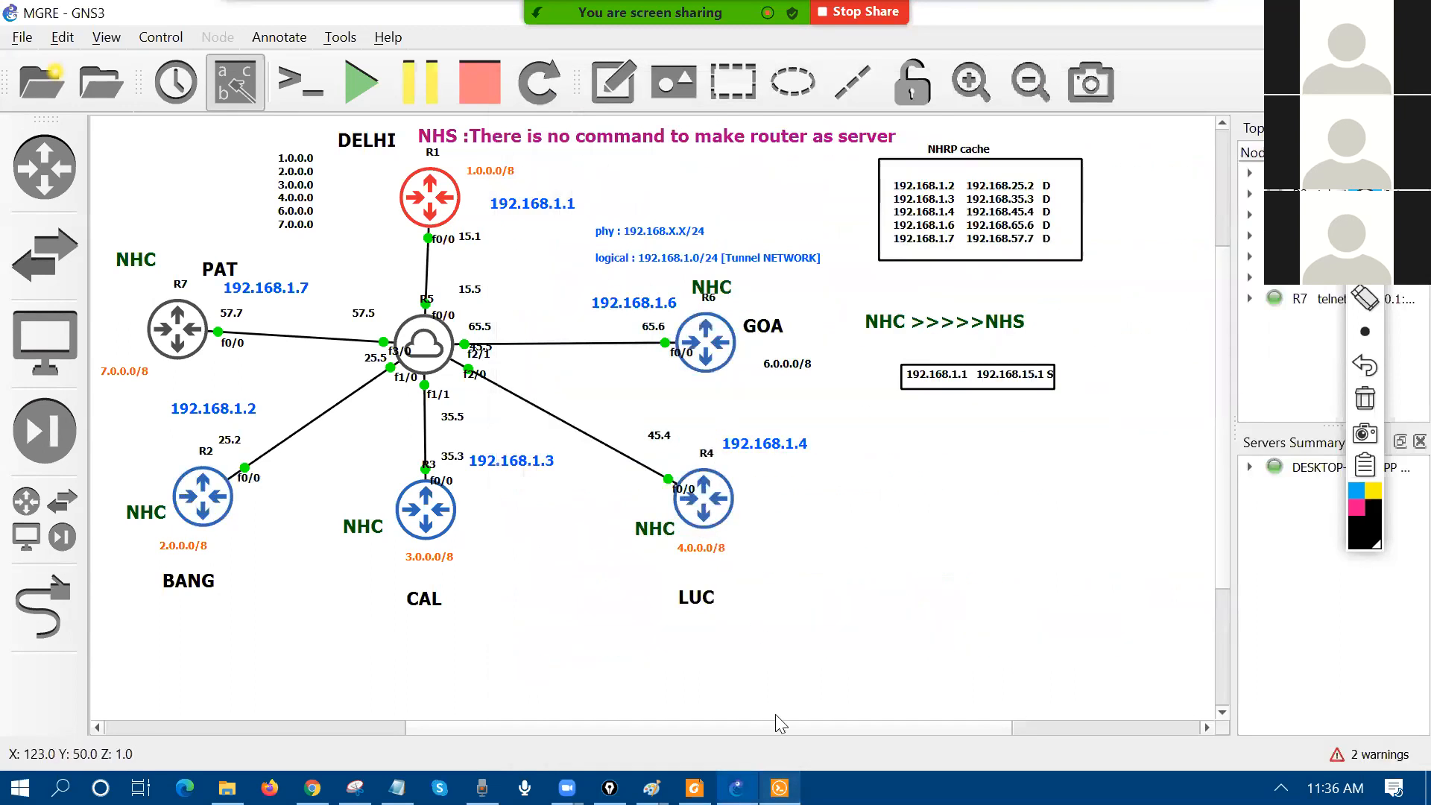
{"action": "key", "text": "alt+Tab"}
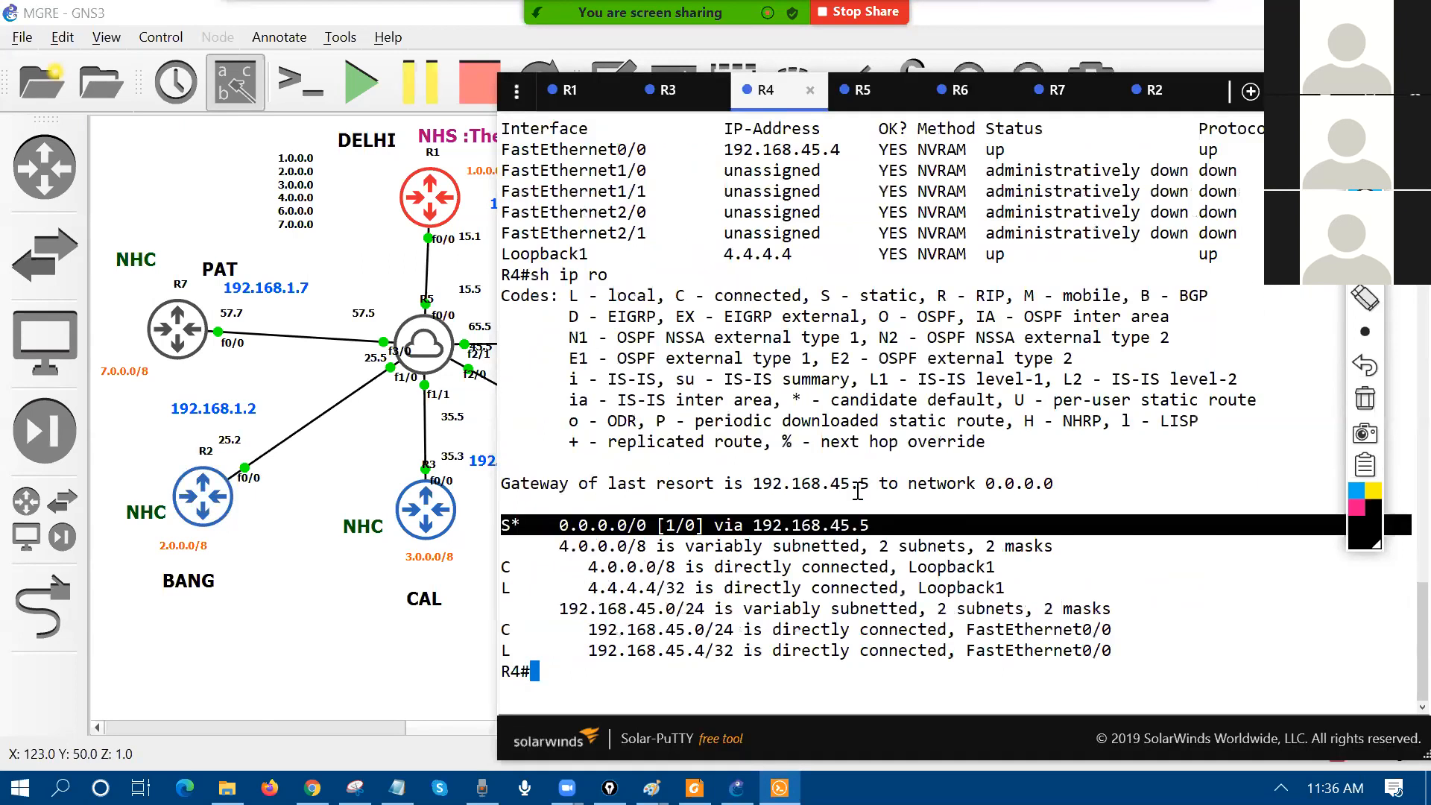
{"action": "key", "text": "ctrl+Tab"}
{"action": "key", "text": "ctrl+Tab"}
{"action": "key", "text": "Return"}
{"action": "key", "text": "Return"}
{"action": "key", "text": "Return"}
{"action": "key", "text": "Return"}
{"action": "key", "text": "Return"}
{"action": "key", "text": "Return"}
{"action": "key", "text": "Return"}
{"action": "type", "text": "sh ip int br"}
{"action": "key", "text": "Return"}
{"action": "type", "text": "sh ip ro"}
{"action": "key", "text": "Return"}
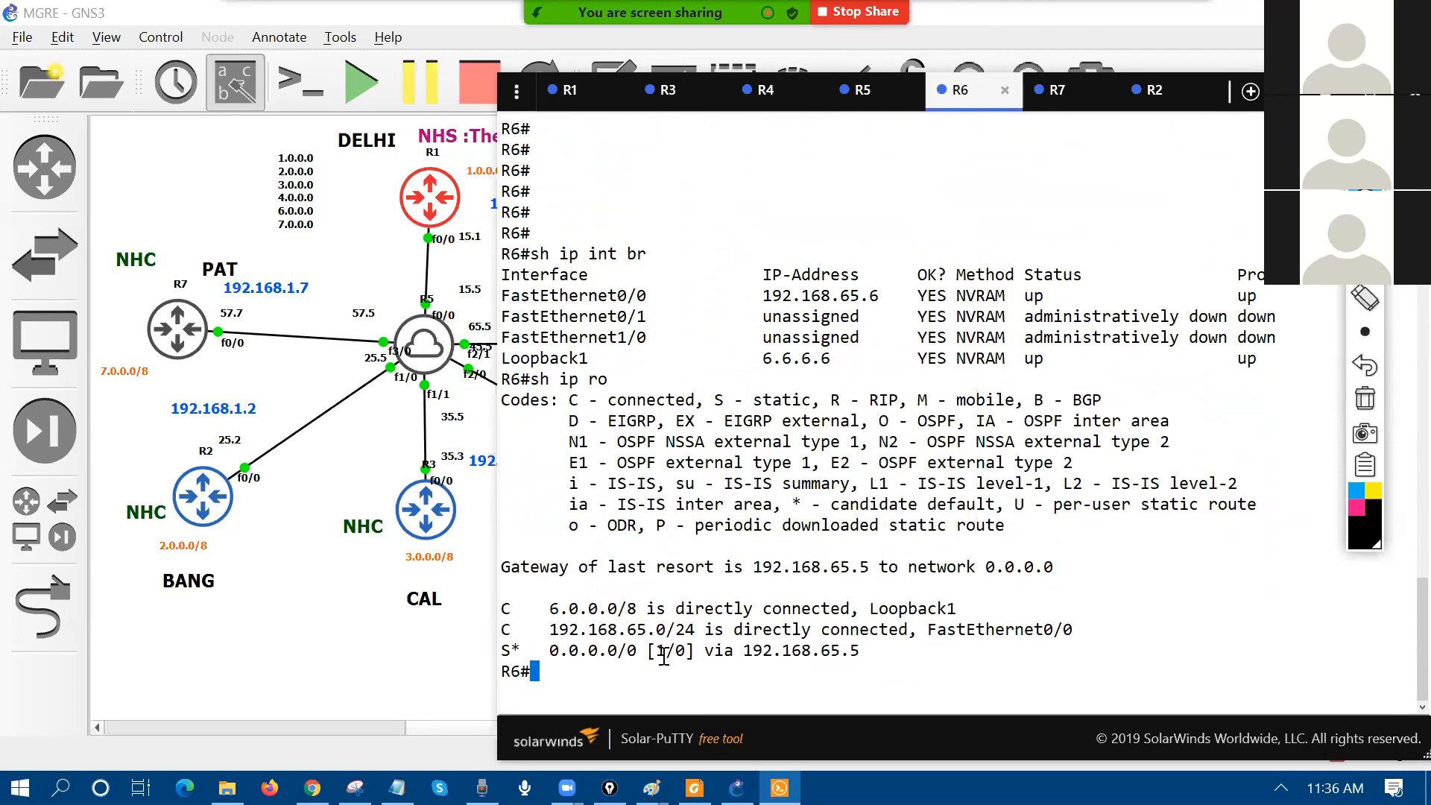
Step: Mark R6's default route, then list R7's interfaces and routes, marking the route via 192.168.57.5
{"action": "triple_click", "coordinate": [664, 650]}
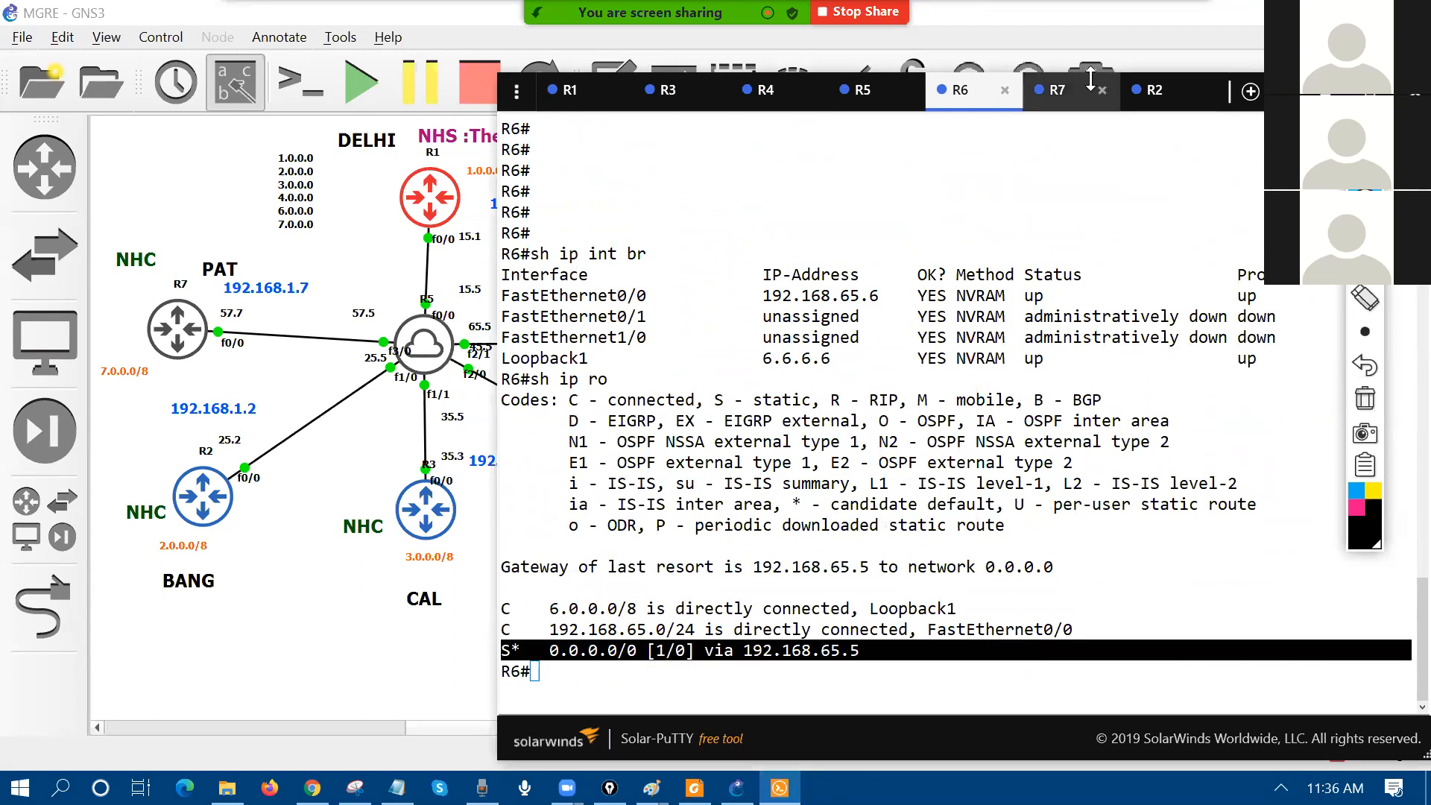
{"action": "left_click", "coordinate": [1057, 90]}
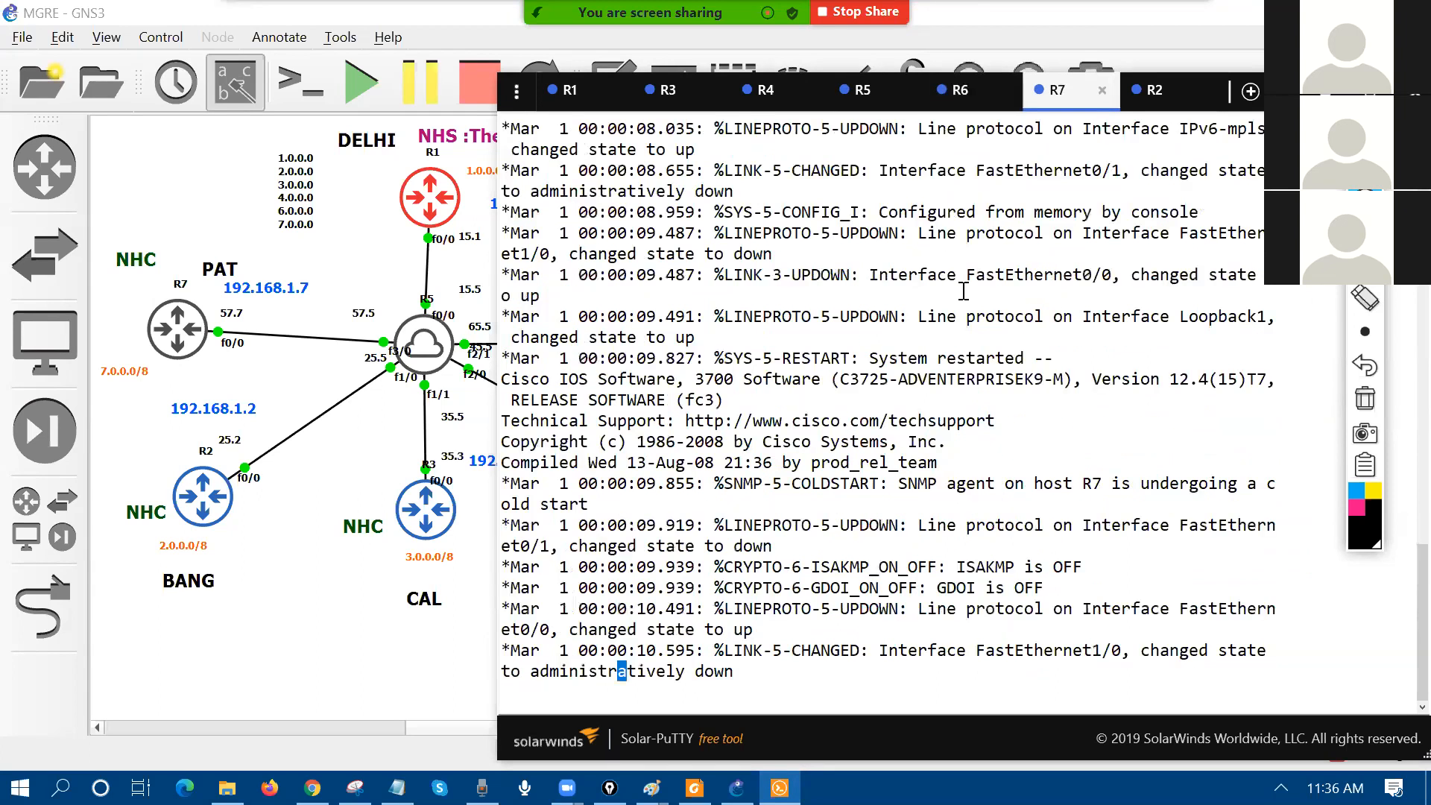
{"action": "key", "text": "Return"}
{"action": "key", "text": "Return"}
{"action": "key", "text": "Return"}
{"action": "key", "text": "Return"}
{"action": "key", "text": "Return"}
{"action": "key", "text": "Return"}
{"action": "key", "text": "Return"}
{"action": "key", "text": "Return"}
{"action": "key", "text": "Return"}
{"action": "key", "text": "Return"}
{"action": "key", "text": "Return"}
{"action": "key", "text": "Return"}
{"action": "type", "text": "sh ip int br"}
{"action": "key", "text": "Return"}
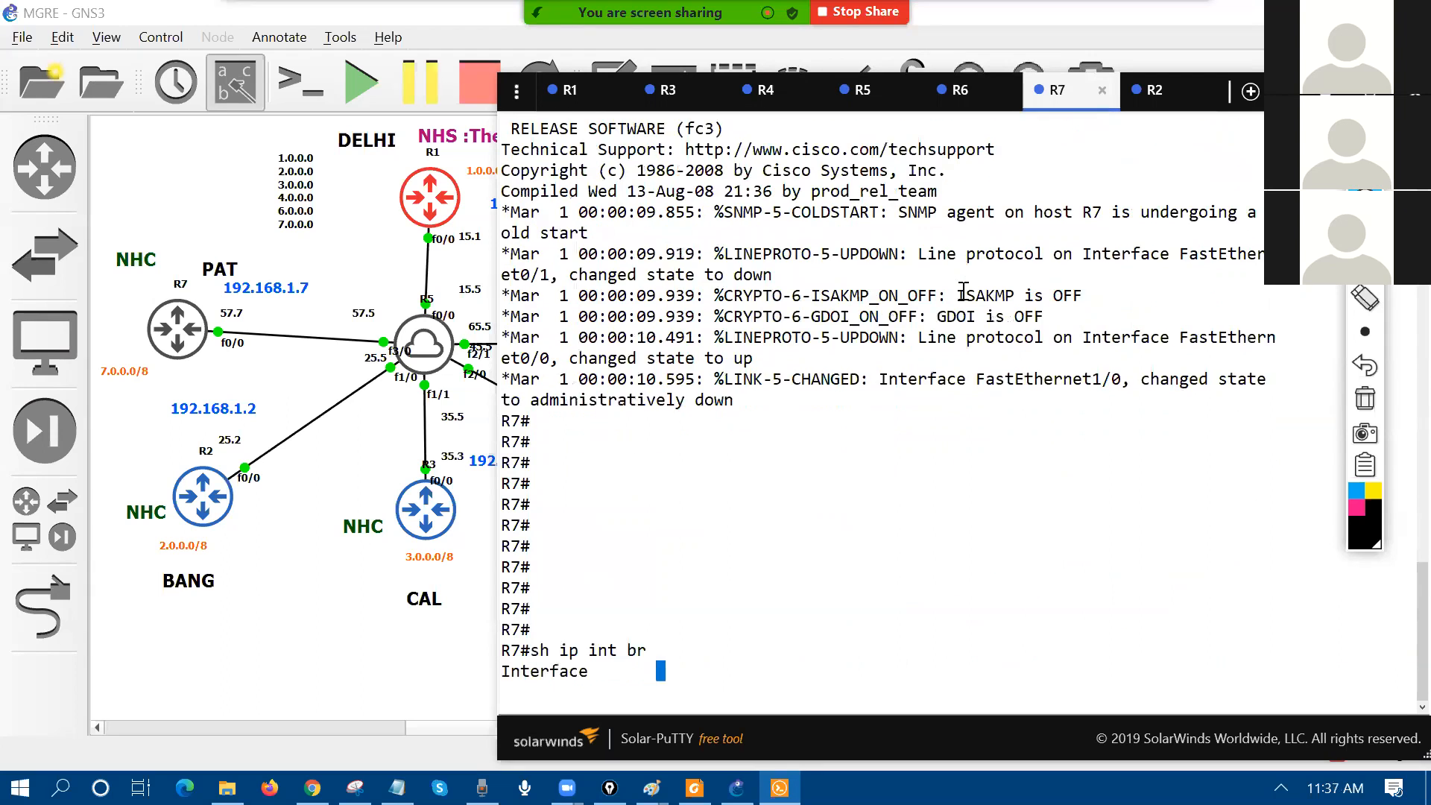
{"action": "type", "text": "sh ip ro"}
{"action": "key", "text": "Return"}
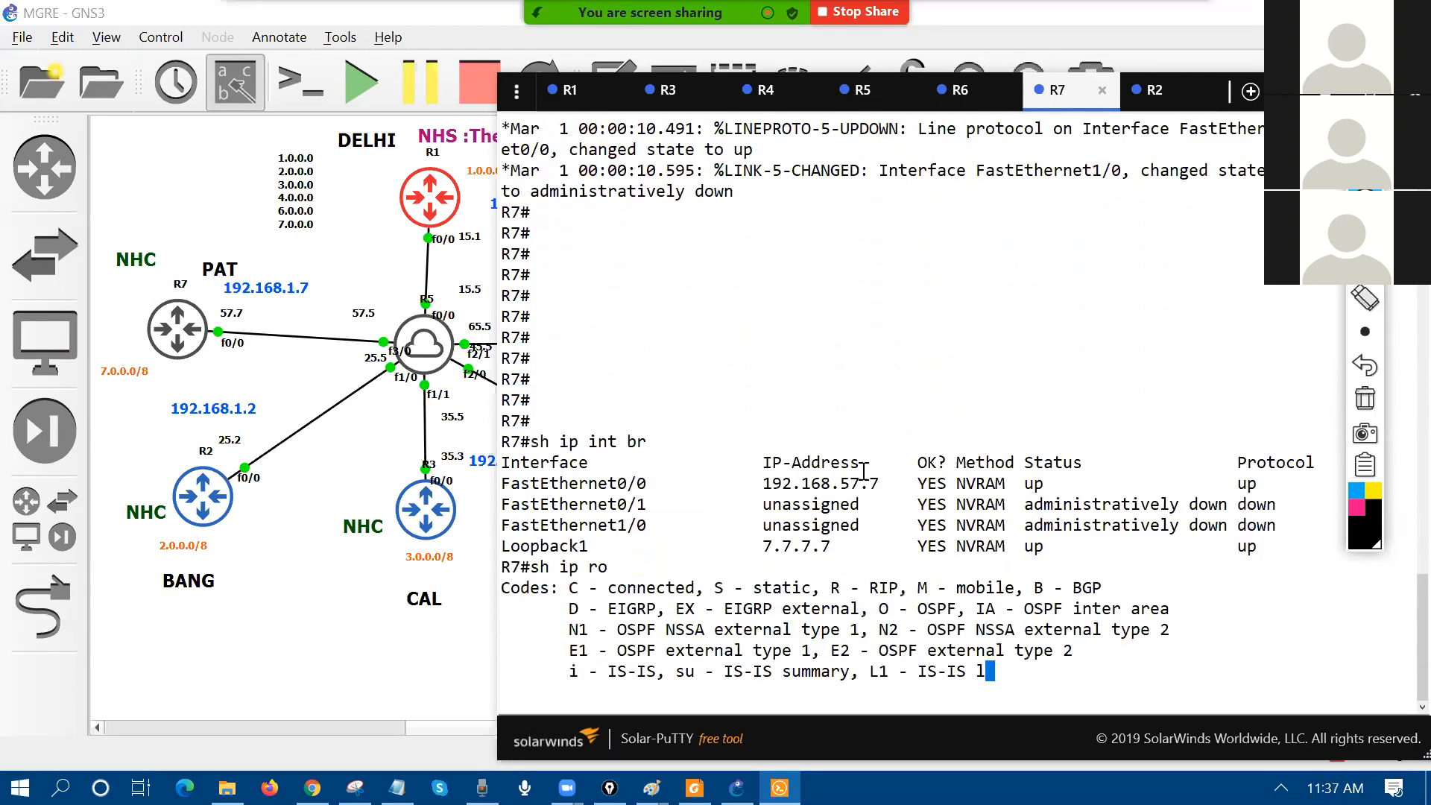
{"action": "triple_click", "coordinate": [595, 653]}
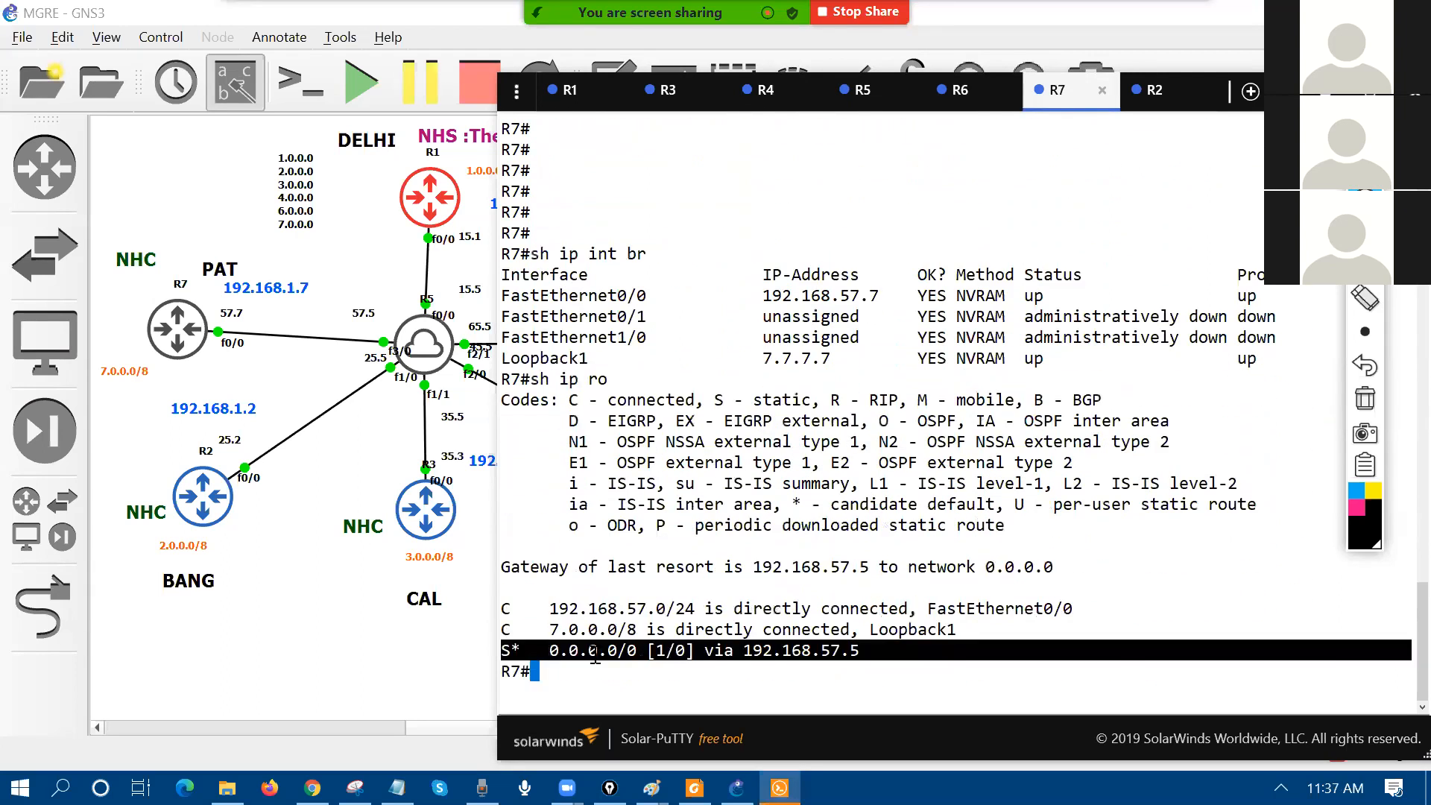
{"action": "left_click", "coordinate": [366, 681]}
{"action": "left_click", "coordinate": [1365, 232]}
{"action": "mouse_move", "coordinate": [116, 113]}
{"action": "left_mouse_down"}
{"action": "mouse_move", "coordinate": [135, 147]}
{"action": "mouse_move", "coordinate": [157, 127]}
{"action": "left_mouse_up"}
{"action": "mouse_move", "coordinate": [142, 94]}
{"action": "left_mouse_down"}
{"action": "mouse_move", "coordinate": [157, 127]}
{"action": "mouse_move", "coordinate": [169, 111]}
{"action": "left_mouse_up"}
{"action": "mouse_move", "coordinate": [169, 78]}
{"action": "left_mouse_down"}
{"action": "mouse_move", "coordinate": [179, 103]}
{"action": "mouse_move", "coordinate": [131, 153]}
{"action": "left_mouse_up"}
{"action": "left_click_drag", "start_coordinate": [117, 179], "coordinate": [205, 119]}
{"action": "left_click_drag", "start_coordinate": [433, 104], "coordinate": [365, 95]}
{"action": "left_click_drag", "start_coordinate": [477, 93], "coordinate": [494, 125]}
{"action": "mouse_move", "coordinate": [501, 71]}
{"action": "left_mouse_down"}
{"action": "mouse_move", "coordinate": [504, 104]}
{"action": "mouse_move", "coordinate": [507, 90]}
{"action": "left_mouse_up"}
{"action": "left_click_drag", "start_coordinate": [538, 74], "coordinate": [526, 106]}
{"action": "left_click_drag", "start_coordinate": [525, 106], "coordinate": [552, 105]}
{"action": "left_click_drag", "start_coordinate": [111, 344], "coordinate": [108, 390]}
{"action": "left_click_drag", "start_coordinate": [134, 339], "coordinate": [143, 373]}
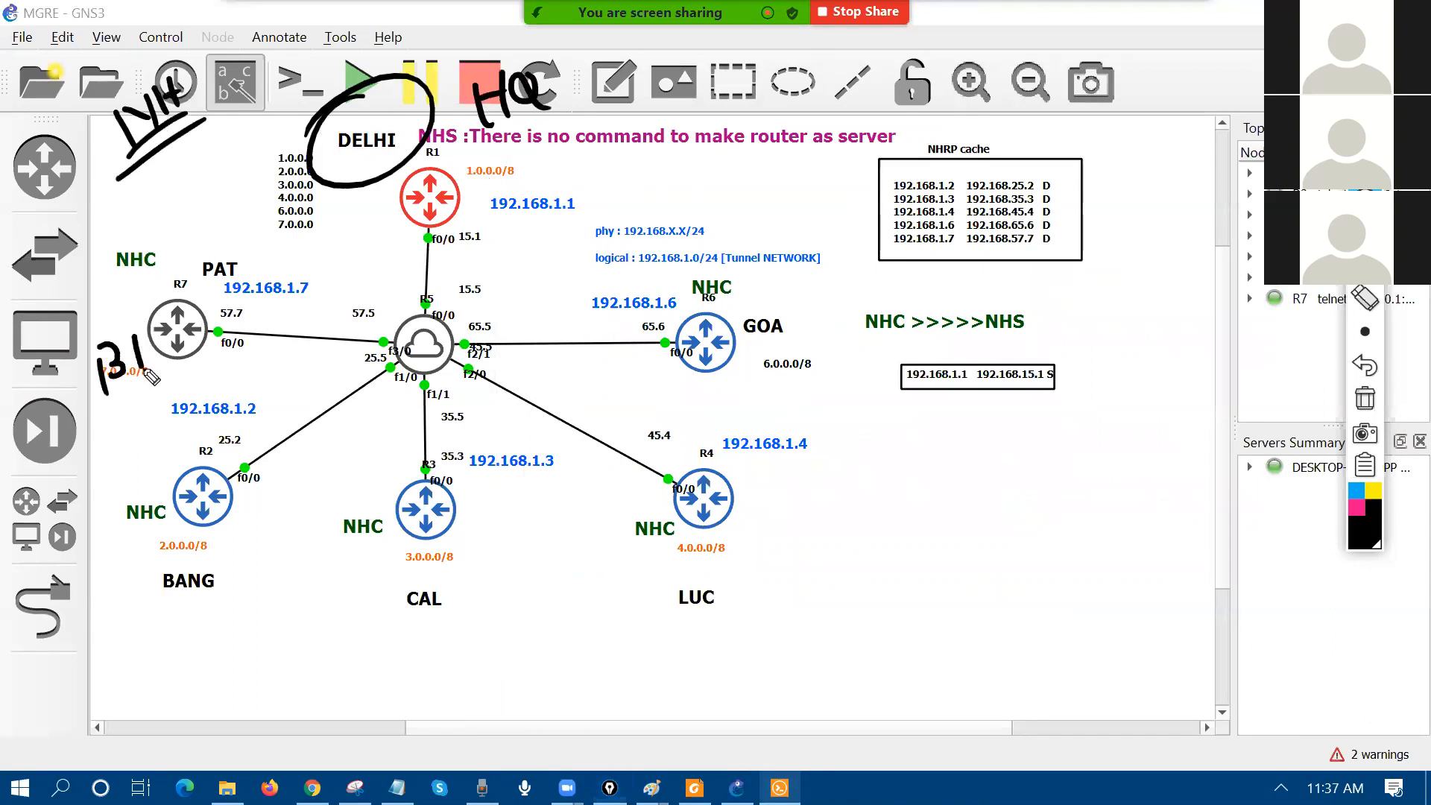
{"action": "mouse_move", "coordinate": [113, 589]}
{"action": "left_mouse_down"}
{"action": "mouse_move", "coordinate": [115, 628]}
{"action": "mouse_move", "coordinate": [213, 585]}
{"action": "left_mouse_up"}
{"action": "mouse_move", "coordinate": [344, 596]}
{"action": "left_mouse_down"}
{"action": "mouse_move", "coordinate": [354, 626]}
{"action": "mouse_move", "coordinate": [389, 610]}
{"action": "left_mouse_up"}
{"action": "left_click_drag", "start_coordinate": [641, 548], "coordinate": [648, 589]}
{"action": "mouse_move", "coordinate": [654, 548]}
{"action": "left_mouse_down"}
{"action": "mouse_move", "coordinate": [656, 583]}
{"action": "mouse_move", "coordinate": [698, 567]}
{"action": "left_mouse_up"}
{"action": "left_click_drag", "start_coordinate": [690, 551], "coordinate": [690, 580]}
{"action": "left_click_drag", "start_coordinate": [744, 339], "coordinate": [739, 388]}
{"action": "left_click_drag", "start_coordinate": [743, 339], "coordinate": [746, 387]}
{"action": "left_click_drag", "start_coordinate": [802, 344], "coordinate": [737, 388]}
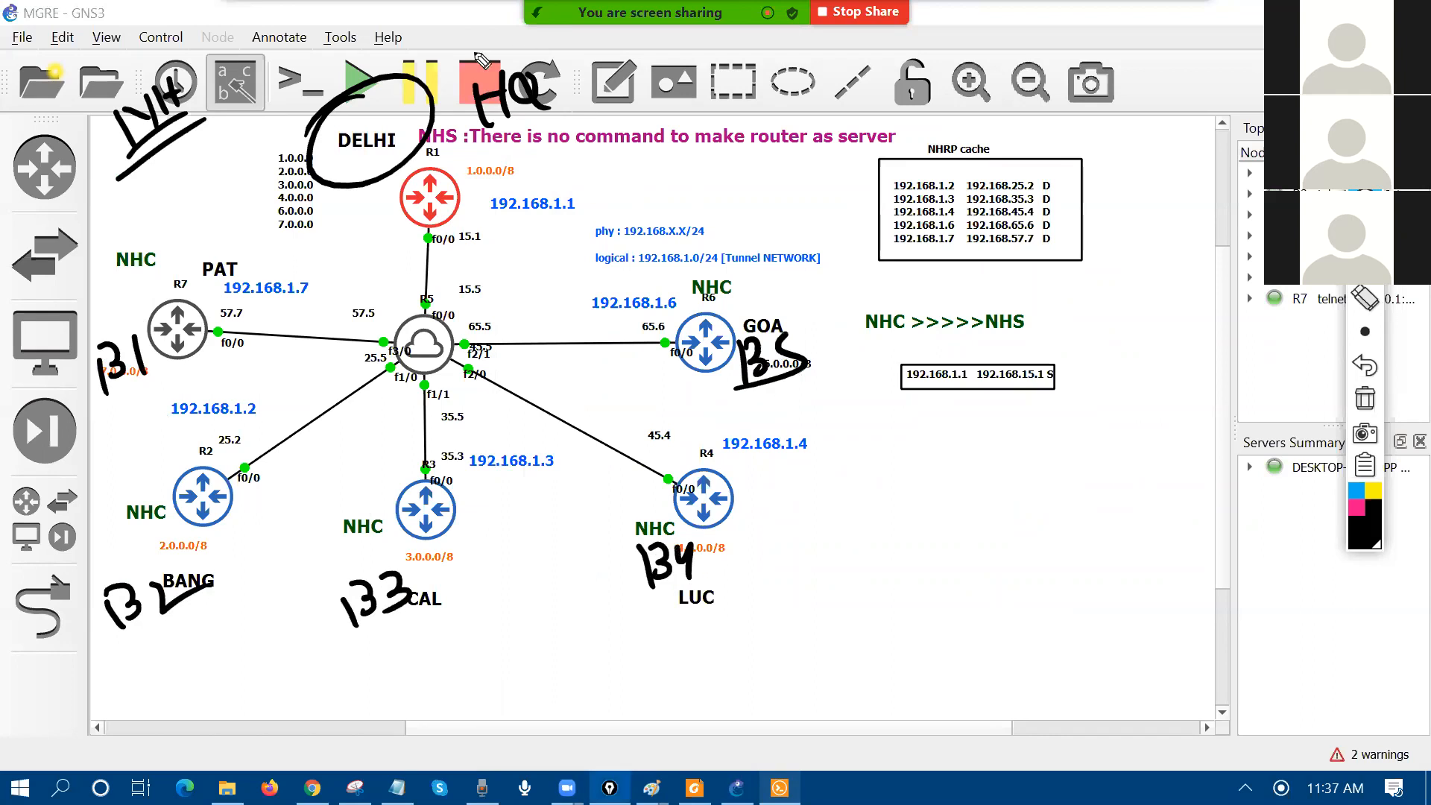
{"action": "left_click_drag", "start_coordinate": [455, 41], "coordinate": [441, 48]}
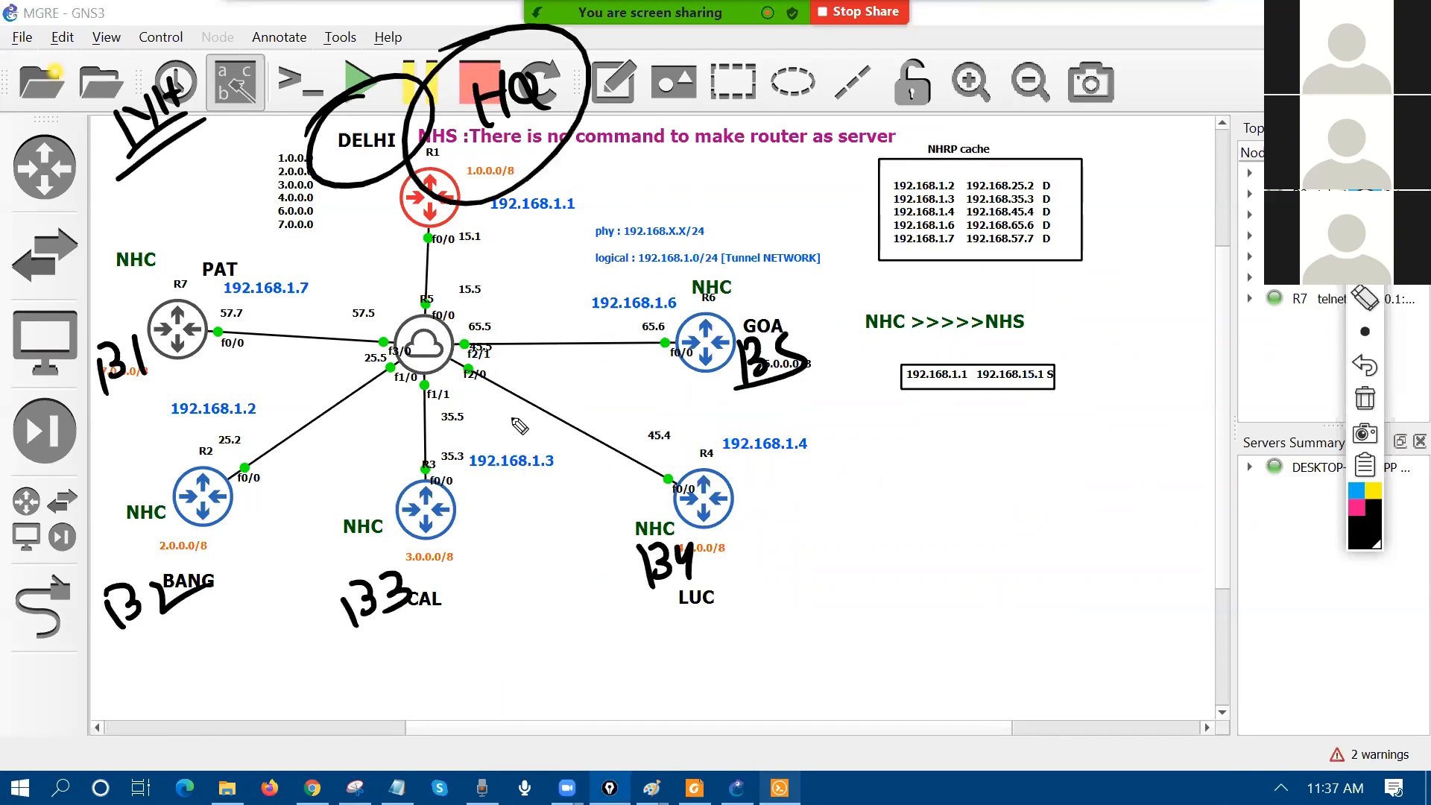
{"action": "left_click", "coordinate": [1365, 399]}
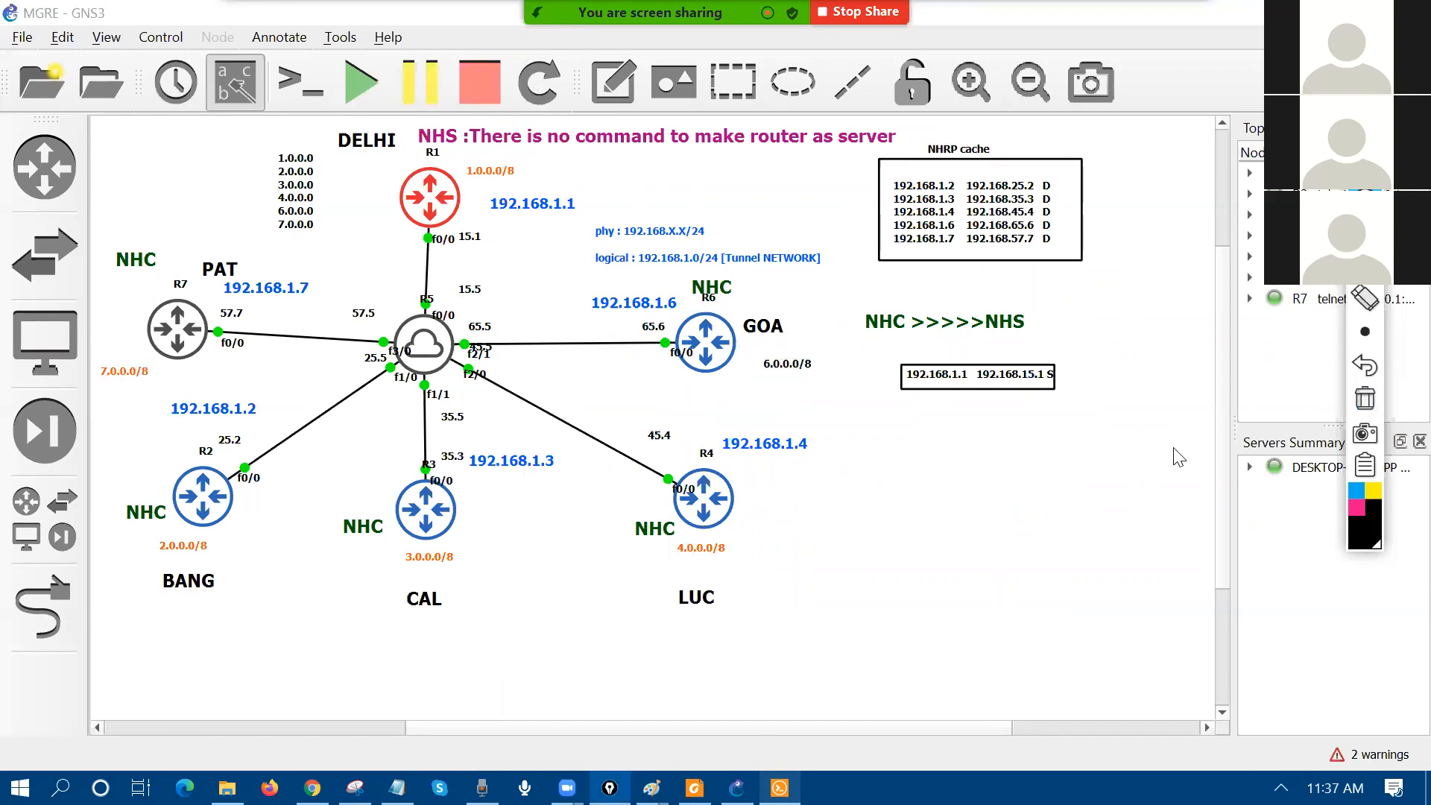
{"action": "left_click", "coordinate": [779, 788]}
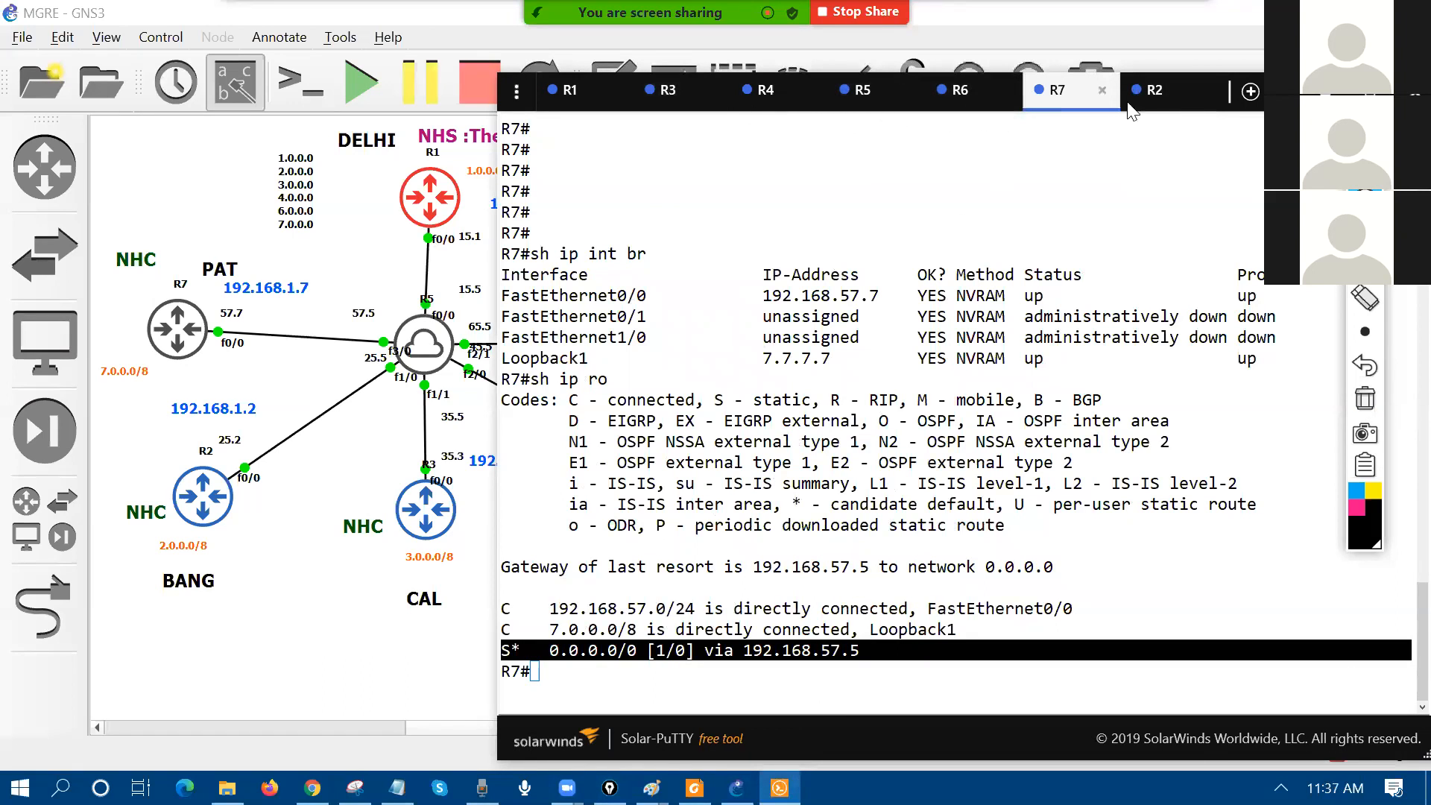
Step: Run 'sh ip int br' on R5, showing six FastEthernet links up
{"action": "left_click", "coordinate": [857, 91]}
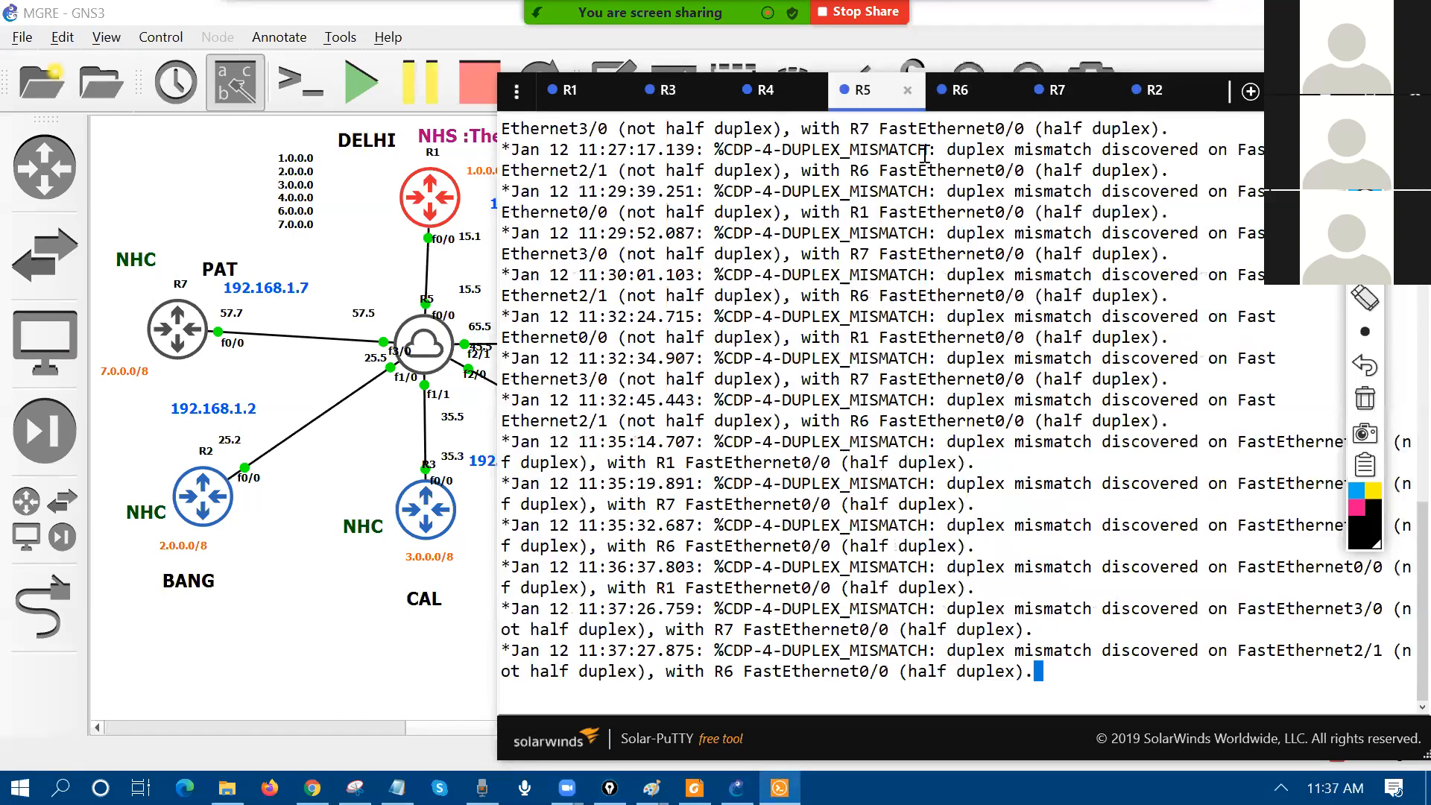
{"action": "key", "text": "Return"}
{"action": "key", "text": "Return"}
{"action": "key", "text": "Return"}
{"action": "key", "text": "Return"}
{"action": "key", "text": "Return"}
{"action": "key", "text": "Return"}
{"action": "key", "text": "Return"}
{"action": "key", "text": "Return"}
{"action": "key", "text": "Return"}
{"action": "key", "text": "Return"}
{"action": "key", "text": "Return"}
{"action": "key", "text": "Return"}
{"action": "key", "text": "Return"}
{"action": "key", "text": "Return"}
{"action": "key", "text": "Return"}
{"action": "key", "text": "Return"}
{"action": "key", "text": "Return"}
{"action": "key", "text": "Return"}
{"action": "key", "text": "Return"}
{"action": "key", "text": "Return"}
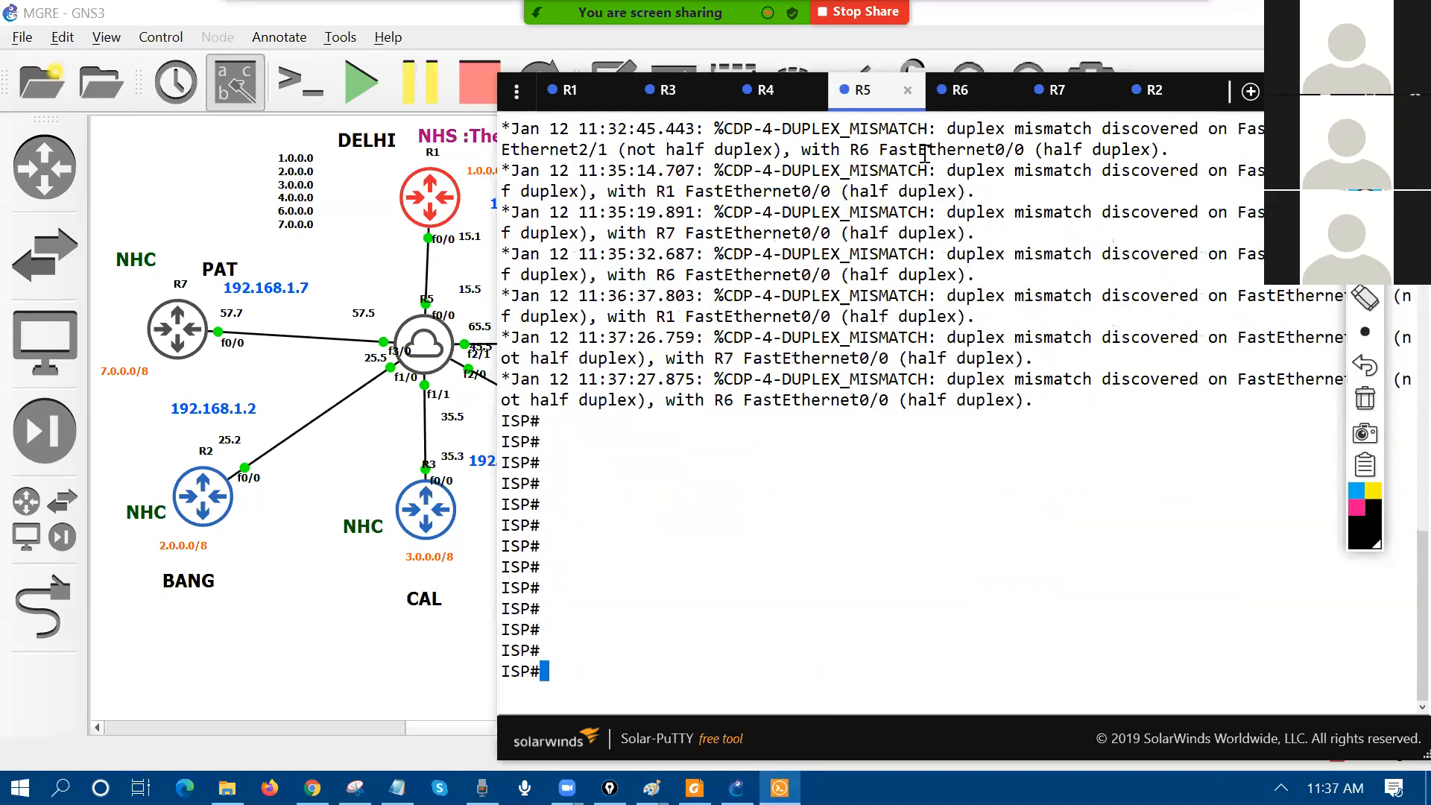
{"action": "type", "text": "sh ip in tbr"}
{"action": "key", "text": "BackSpace"}
{"action": "key", "text": "BackSpace"}
{"action": "key", "text": "BackSpace"}
{"action": "key", "text": "BackSpace"}
{"action": "type", "text": "t br"}
{"action": "key", "text": "Return"}
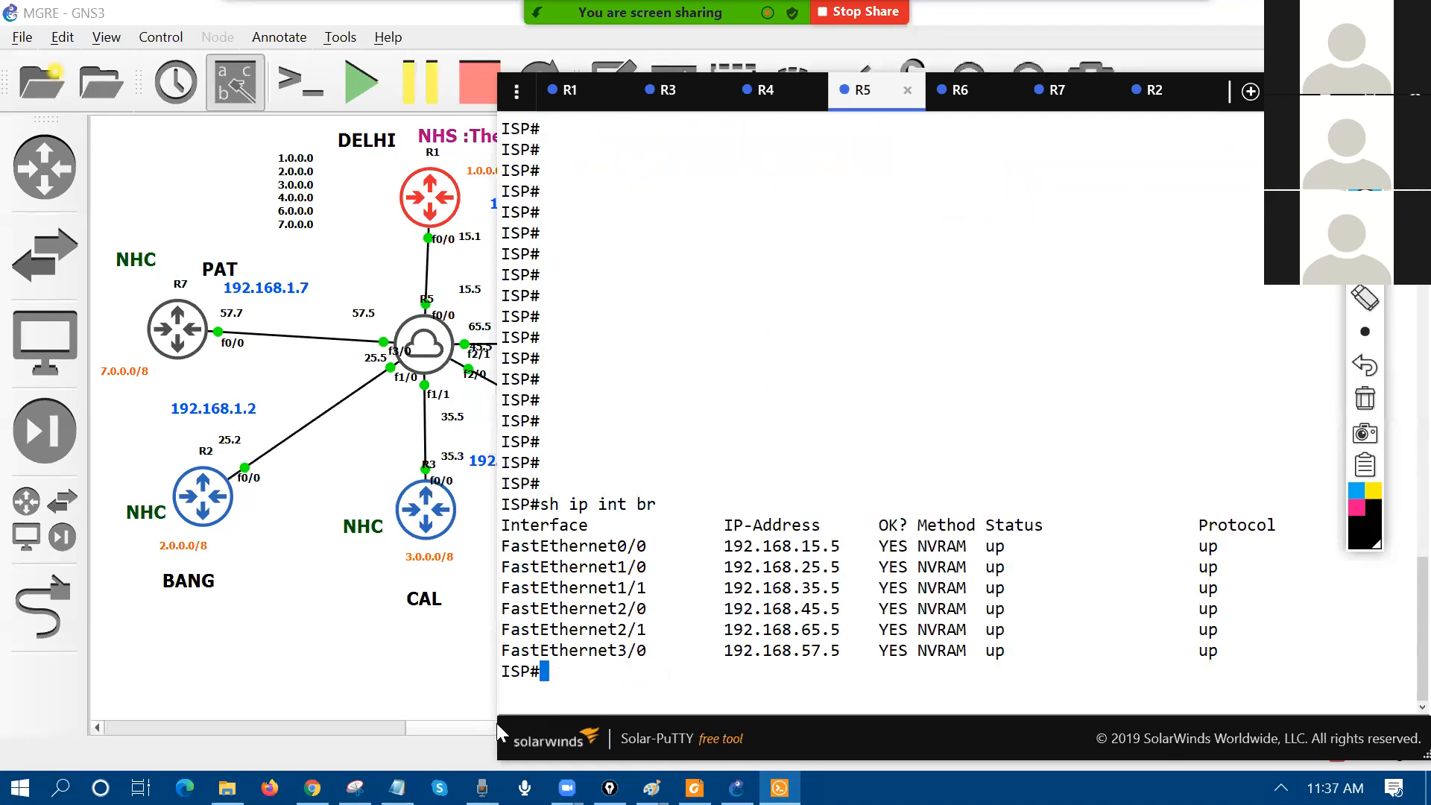
Step: Resize the console around the topology and mark FastEthernet1/0's address 192.168.25.5
{"action": "left_click_drag", "start_coordinate": [498, 724], "coordinate": [587, 708]}
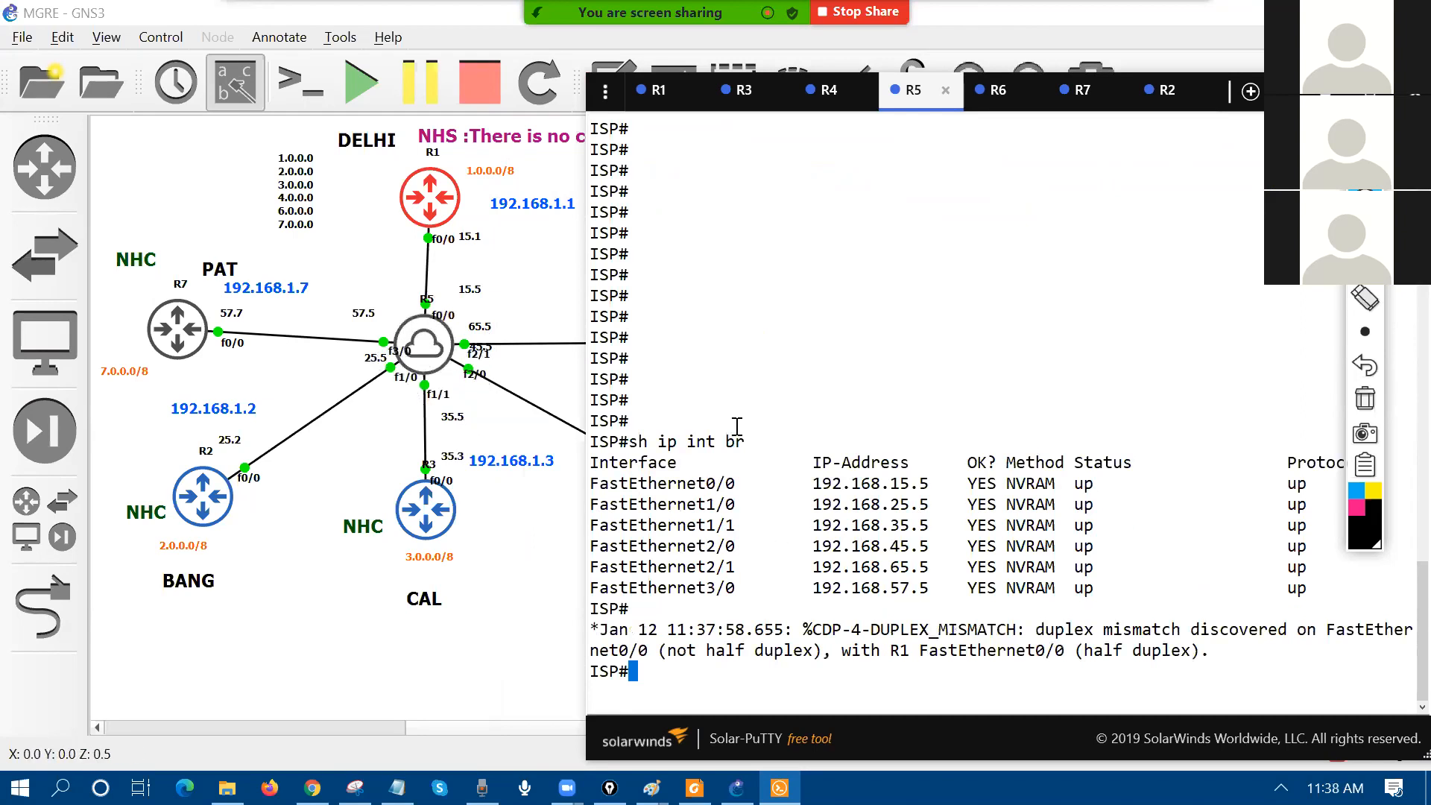
{"action": "left_click_drag", "start_coordinate": [611, 504], "coordinate": [928, 505]}
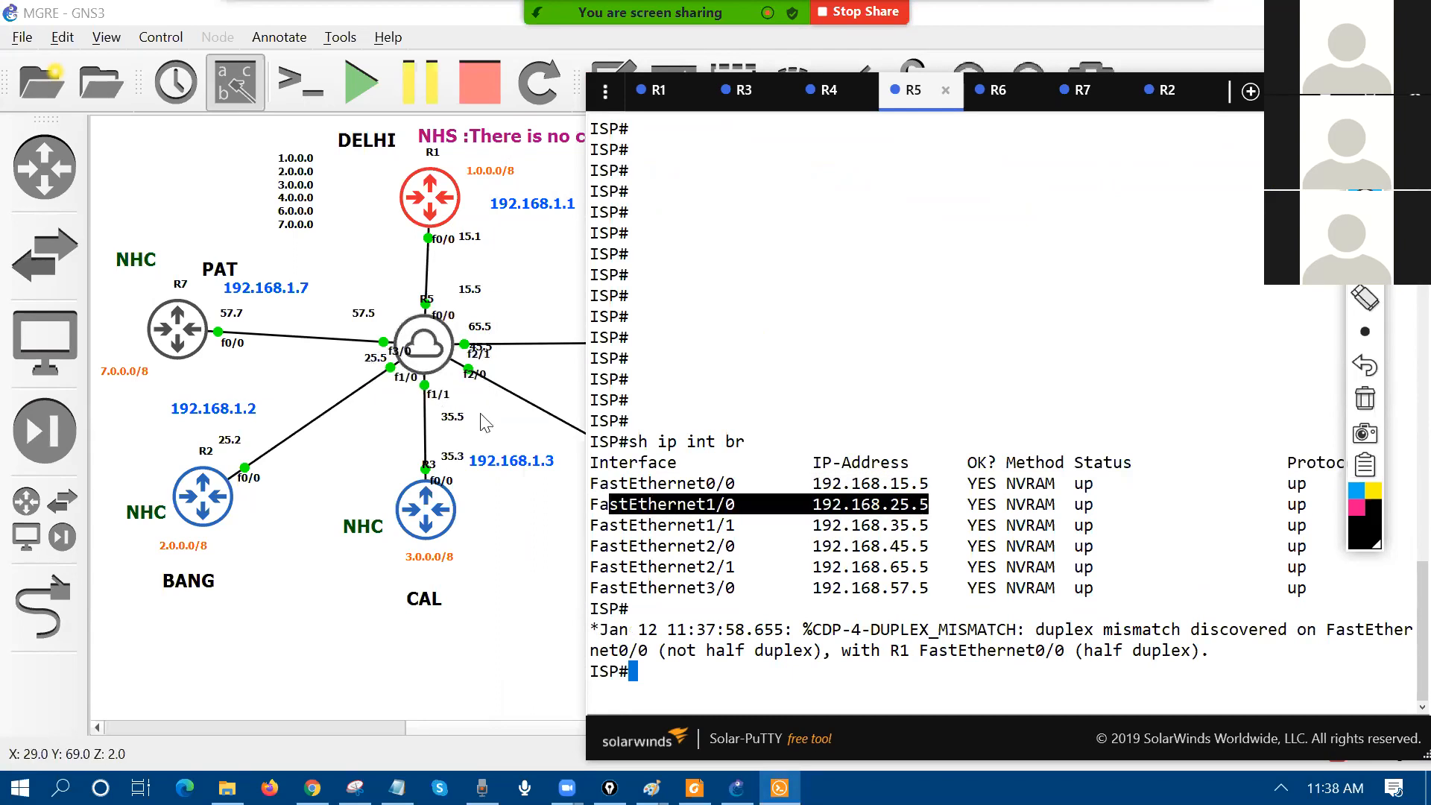
{"action": "left_click_drag", "start_coordinate": [585, 719], "coordinate": [365, 680]}
{"action": "key", "text": "Return"}
{"action": "key", "text": "Return"}
{"action": "key", "text": "Return"}
Step: Ping 255.255.255.255 from R5 and select the reply lines from all six routers
{"action": "type", "text": "ping 255.255.255"}
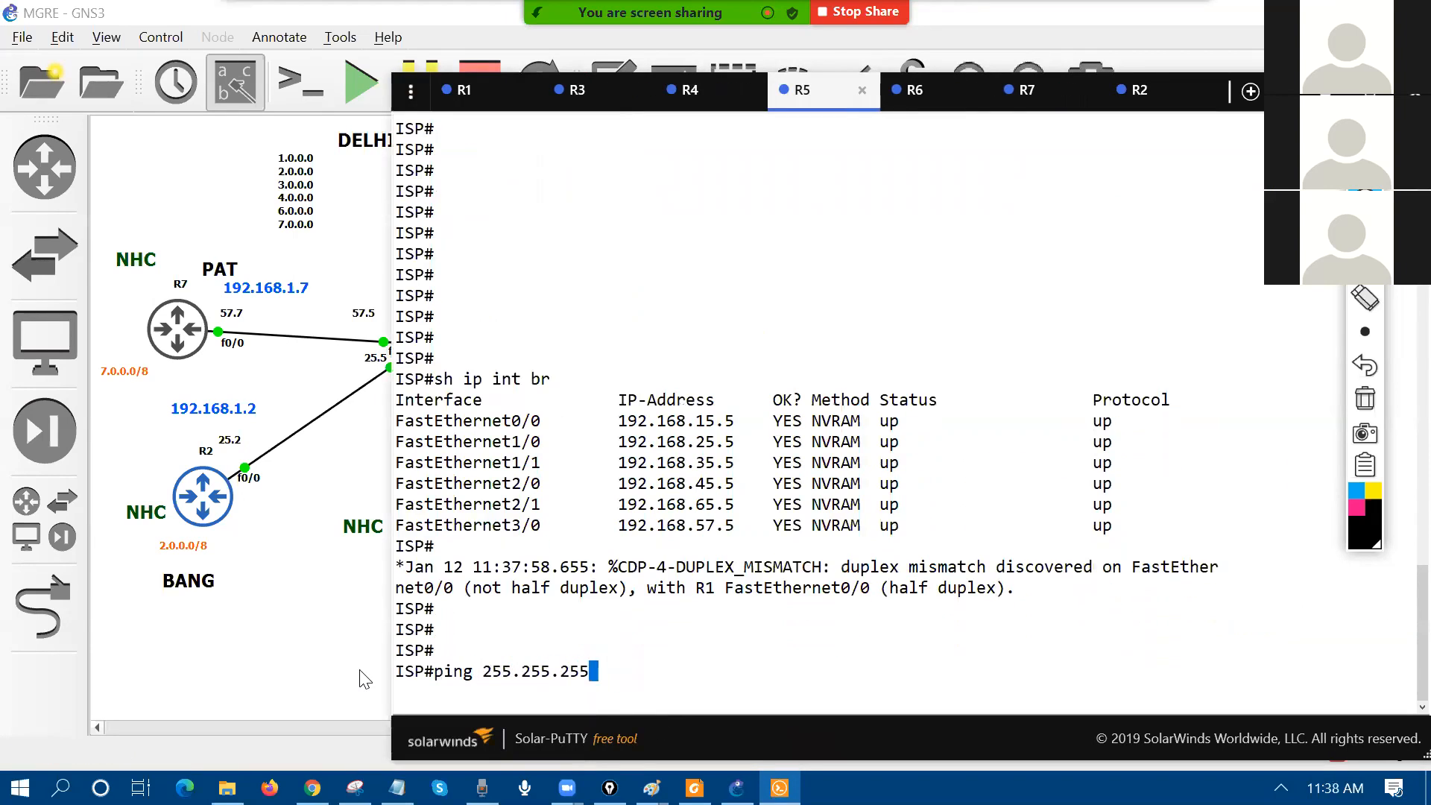
{"action": "type", "text": ".255"}
{"action": "key", "text": "Return"}
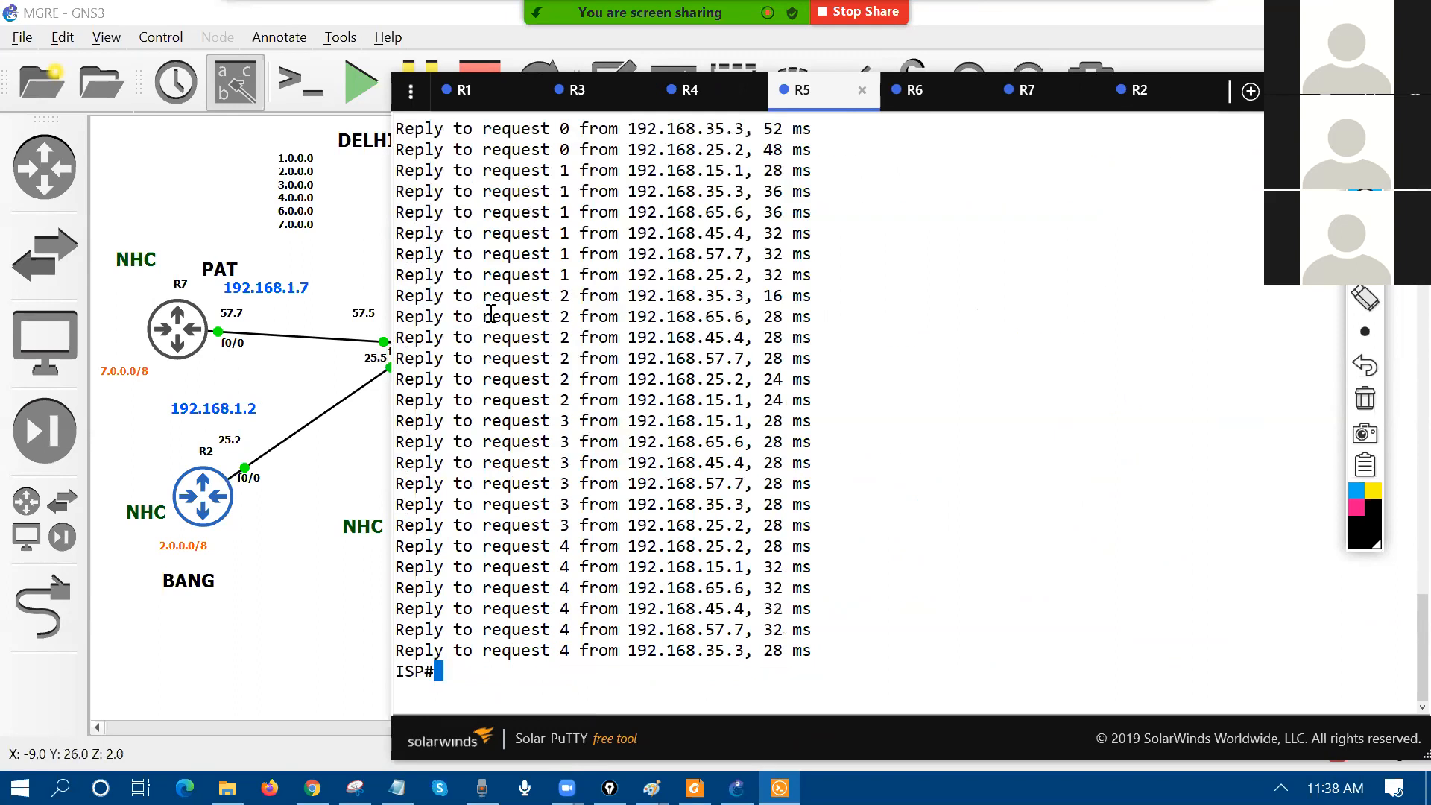
{"action": "scroll", "coordinate": [541, 298], "scroll_direction": "up", "scroll_amount": 6}
{"action": "scroll", "coordinate": [436, 354], "scroll_direction": "down", "scroll_amount": 2}
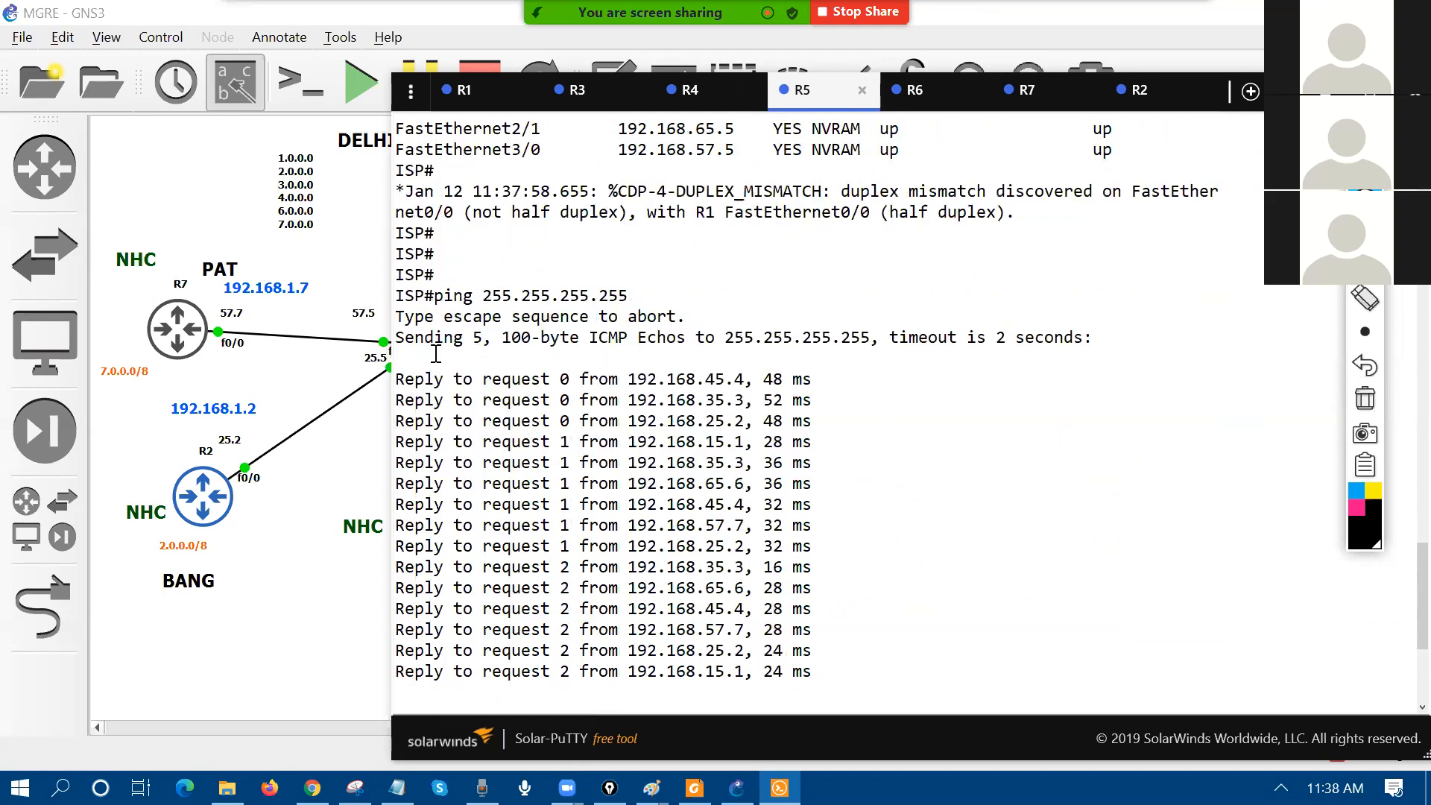
{"action": "left_click_drag", "start_coordinate": [400, 379], "coordinate": [895, 697]}
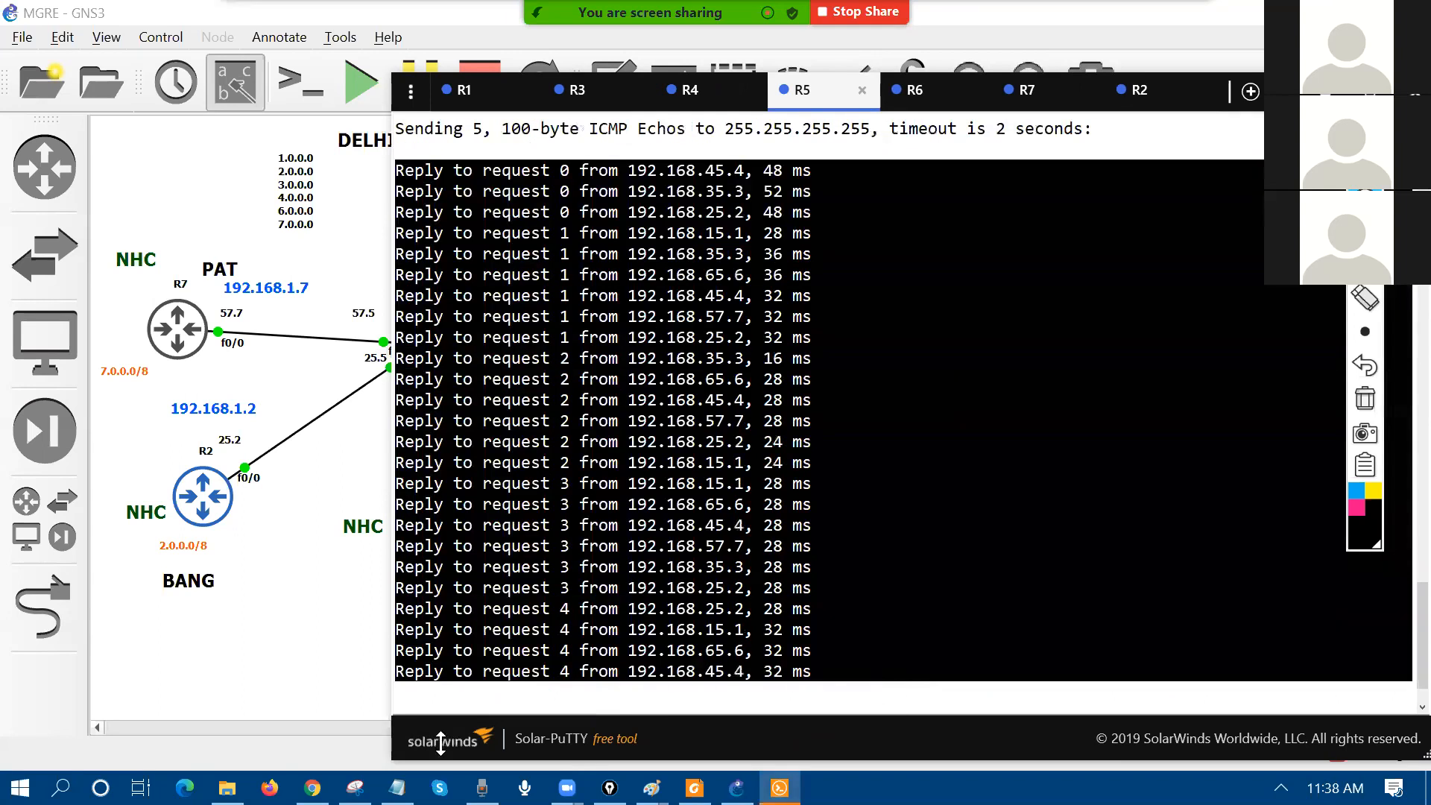
{"action": "key", "text": "alt+Tab"}
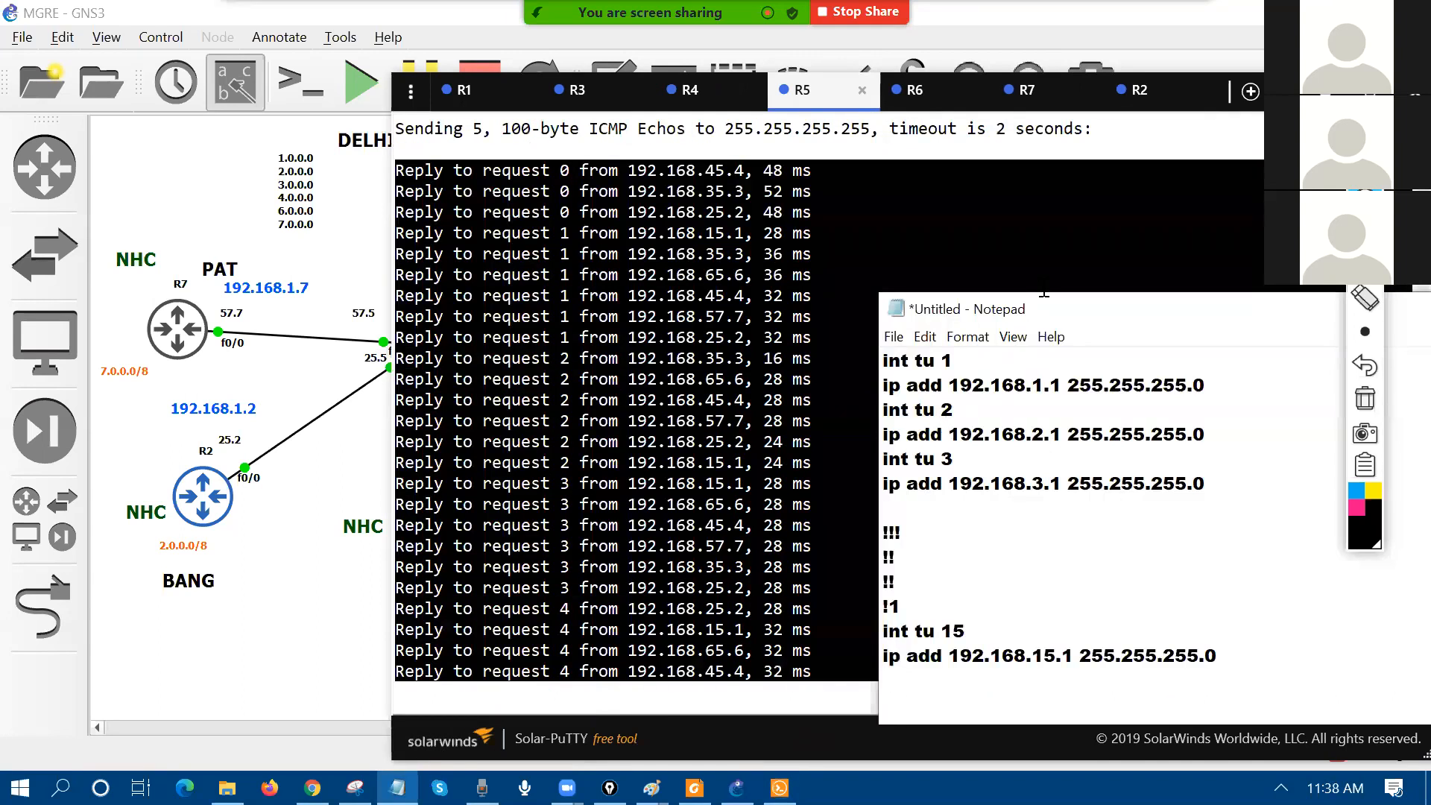
Step: Paste the ping replies into Notepad and highlight the 192.168.65.6 and 192.168.57.7 replies
{"action": "left_click_drag", "start_coordinate": [1059, 319], "coordinate": [690, 117]}
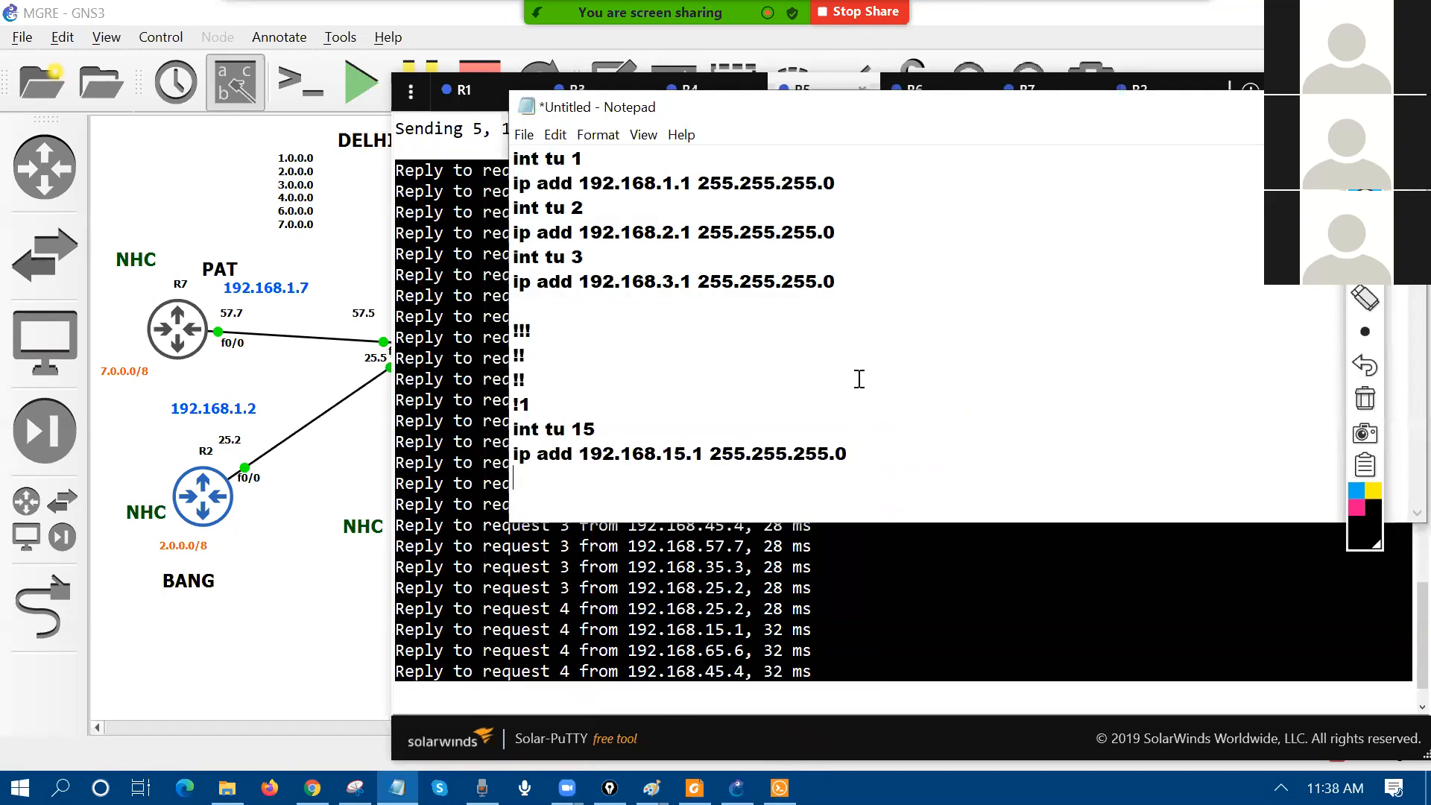
{"action": "key", "text": "ctrl+z"}
{"action": "key", "text": "ctrl+v"}
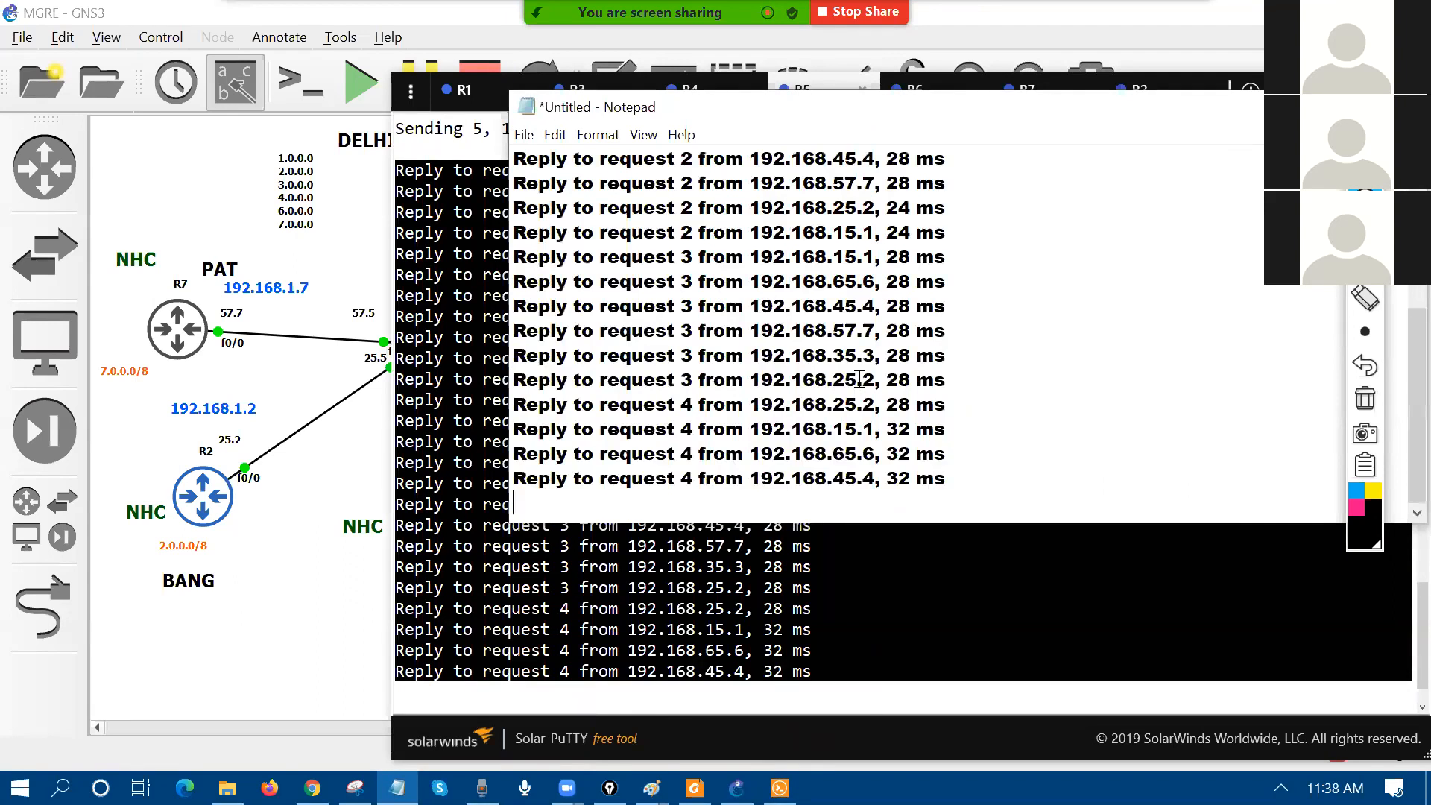
{"action": "scroll", "coordinate": [694, 444], "scroll_direction": "up", "scroll_amount": 4}
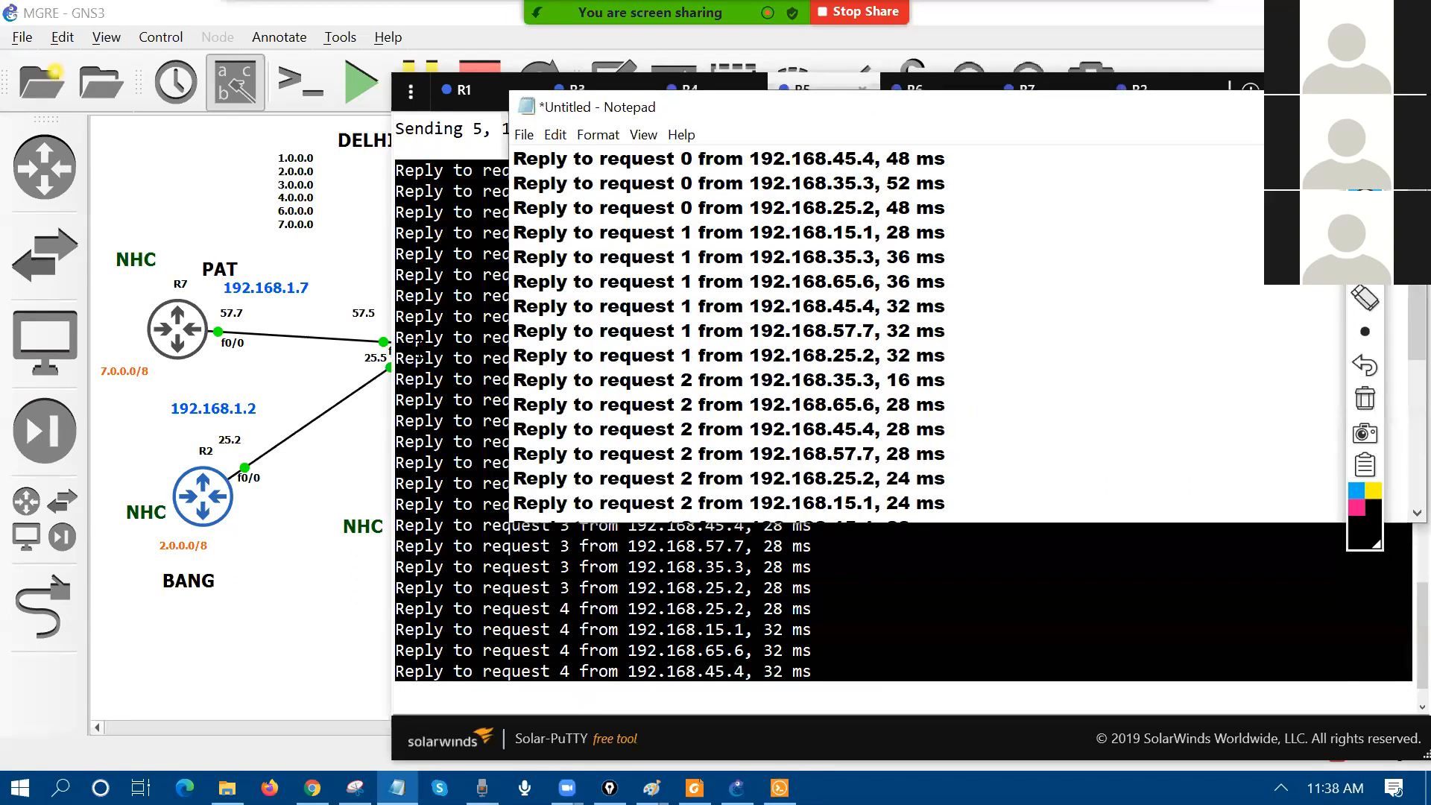
{"action": "left_click", "coordinate": [1172, 88]}
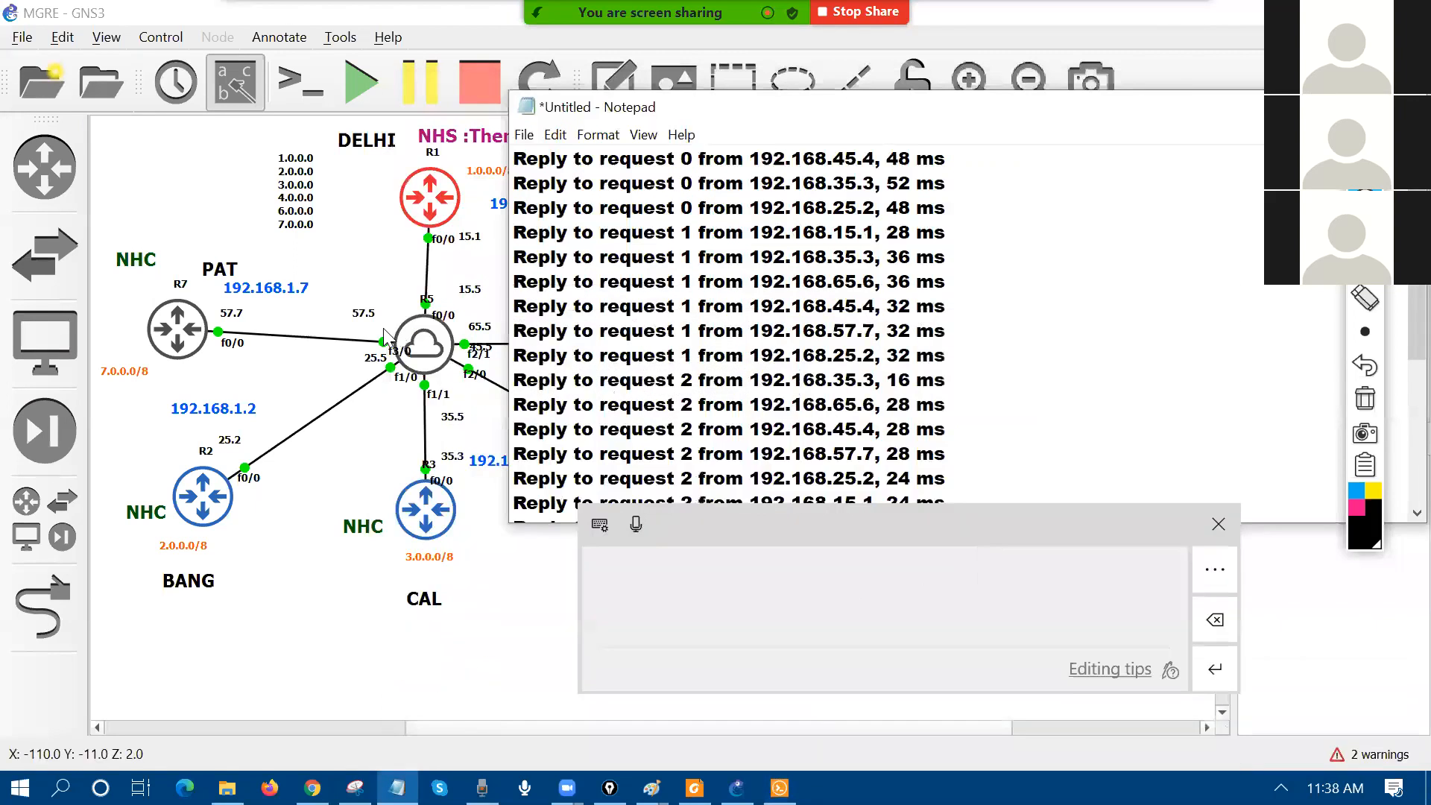
{"action": "left_click", "coordinate": [1223, 519]}
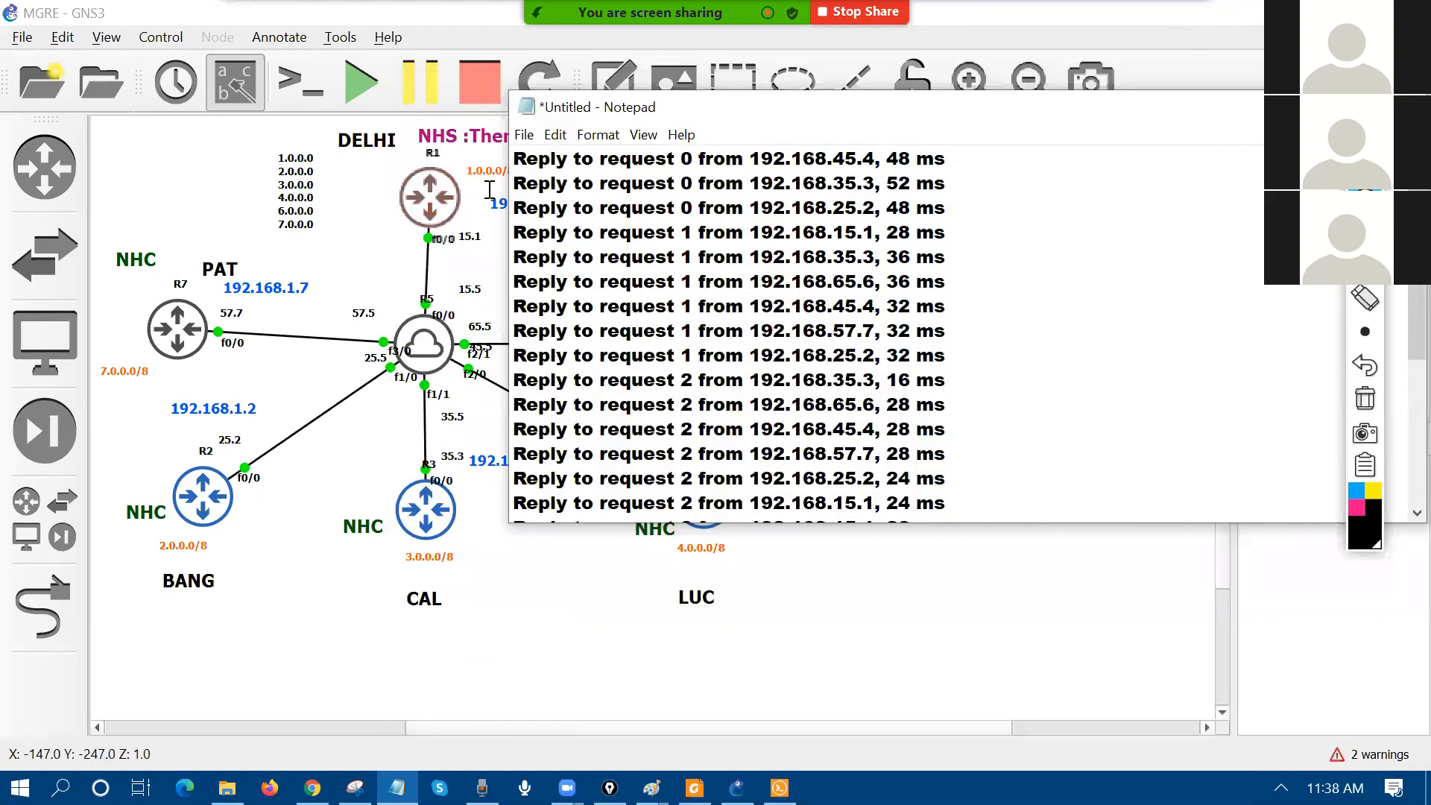
{"action": "left_click_drag", "start_coordinate": [700, 166], "coordinate": [877, 233]}
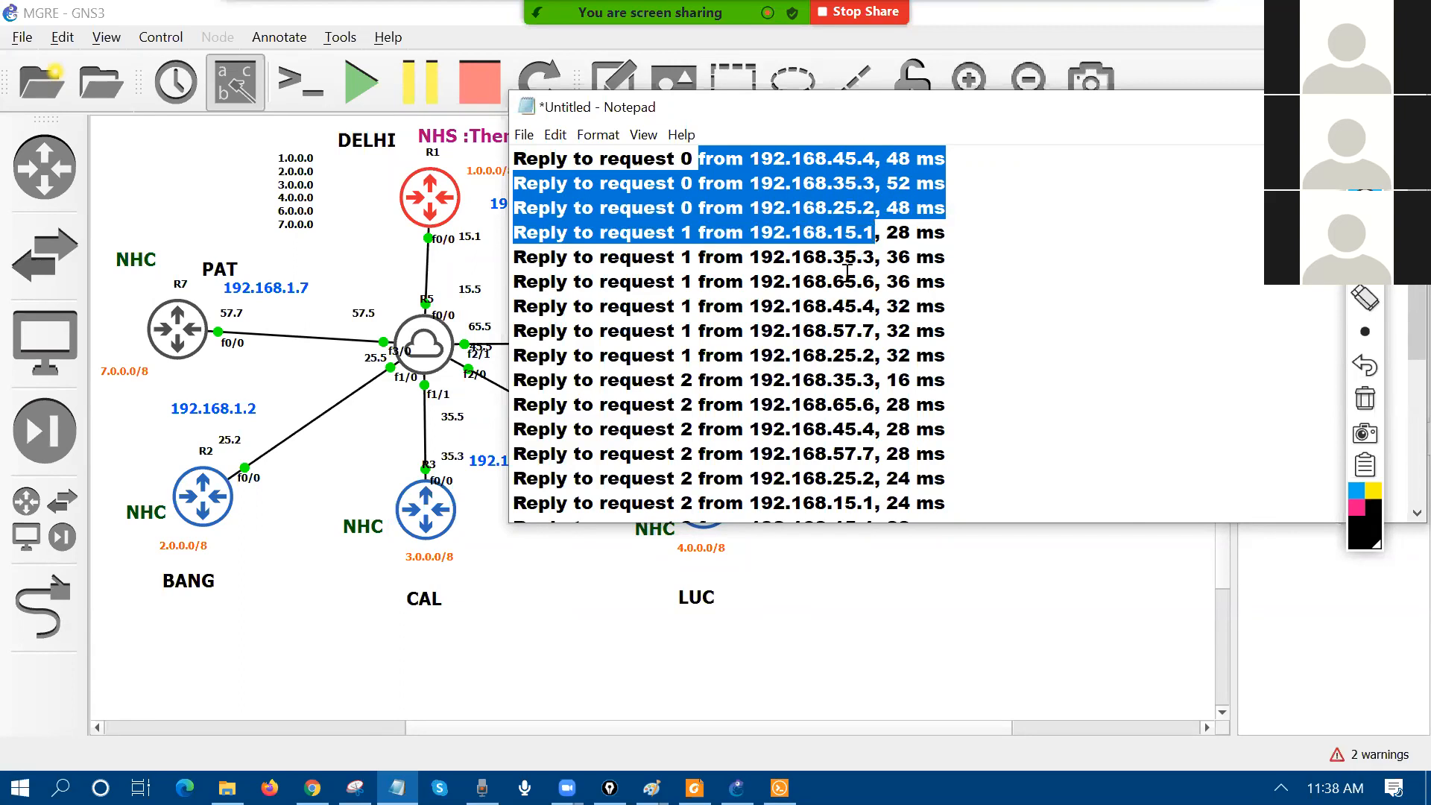
{"action": "left_click_drag", "start_coordinate": [837, 281], "coordinate": [878, 281]}
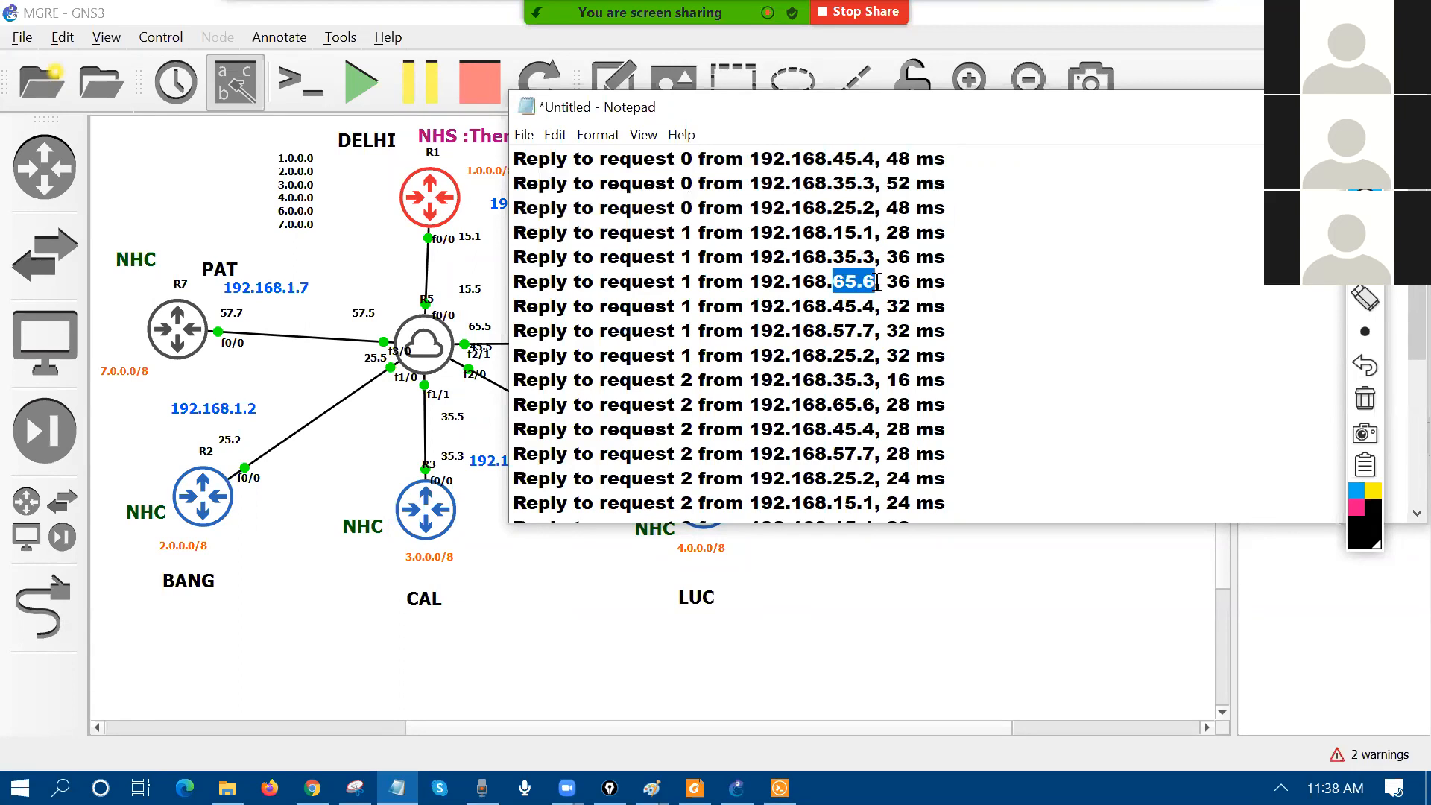
{"action": "left_click_drag", "start_coordinate": [838, 454], "coordinate": [882, 455]}
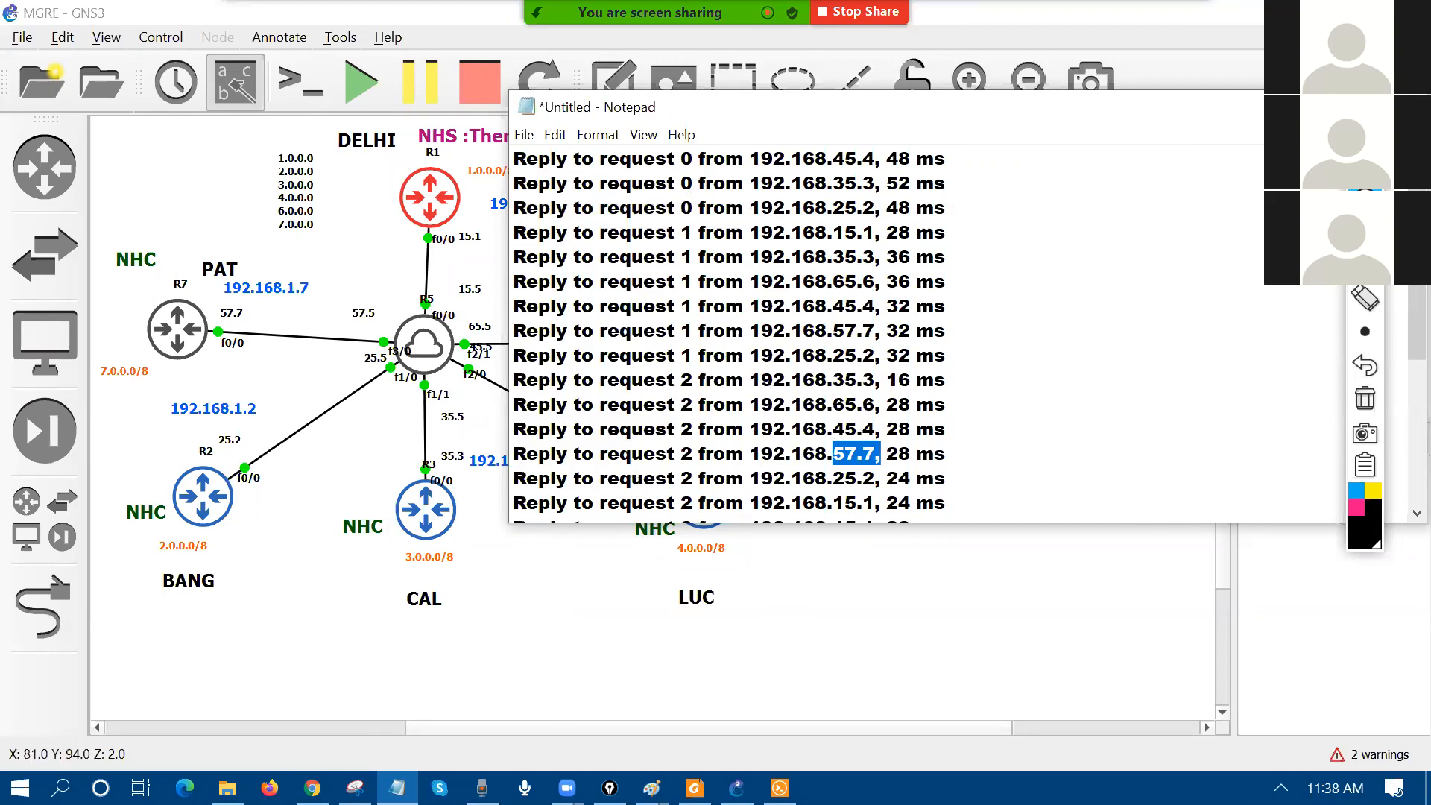
Step: Number the replies by router (4, 3, 2, 1, 6, 7) in pink pen, then erase the marks
{"action": "left_click", "coordinate": [1357, 508]}
{"action": "mouse_move", "coordinate": [956, 155]}
{"action": "left_mouse_down"}
{"action": "mouse_move", "coordinate": [988, 147]}
{"action": "mouse_move", "coordinate": [1006, 165]}
{"action": "mouse_move", "coordinate": [989, 181]}
{"action": "left_mouse_up"}
{"action": "mouse_move", "coordinate": [1003, 170]}
{"action": "left_mouse_down"}
{"action": "mouse_move", "coordinate": [986, 199]}
{"action": "mouse_move", "coordinate": [999, 209]}
{"action": "left_mouse_up"}
{"action": "mouse_move", "coordinate": [1008, 201]}
{"action": "left_mouse_down"}
{"action": "mouse_move", "coordinate": [1030, 214]}
{"action": "mouse_move", "coordinate": [989, 232]}
{"action": "mouse_move", "coordinate": [1008, 231]}
{"action": "left_mouse_up"}
{"action": "left_click_drag", "start_coordinate": [1006, 214], "coordinate": [1014, 282]}
{"action": "left_click_drag", "start_coordinate": [947, 451], "coordinate": [988, 449]}
{"action": "left_click_drag", "start_coordinate": [1000, 439], "coordinate": [1005, 458]}
{"action": "left_click_drag", "start_coordinate": [973, 46], "coordinate": [954, 287]}
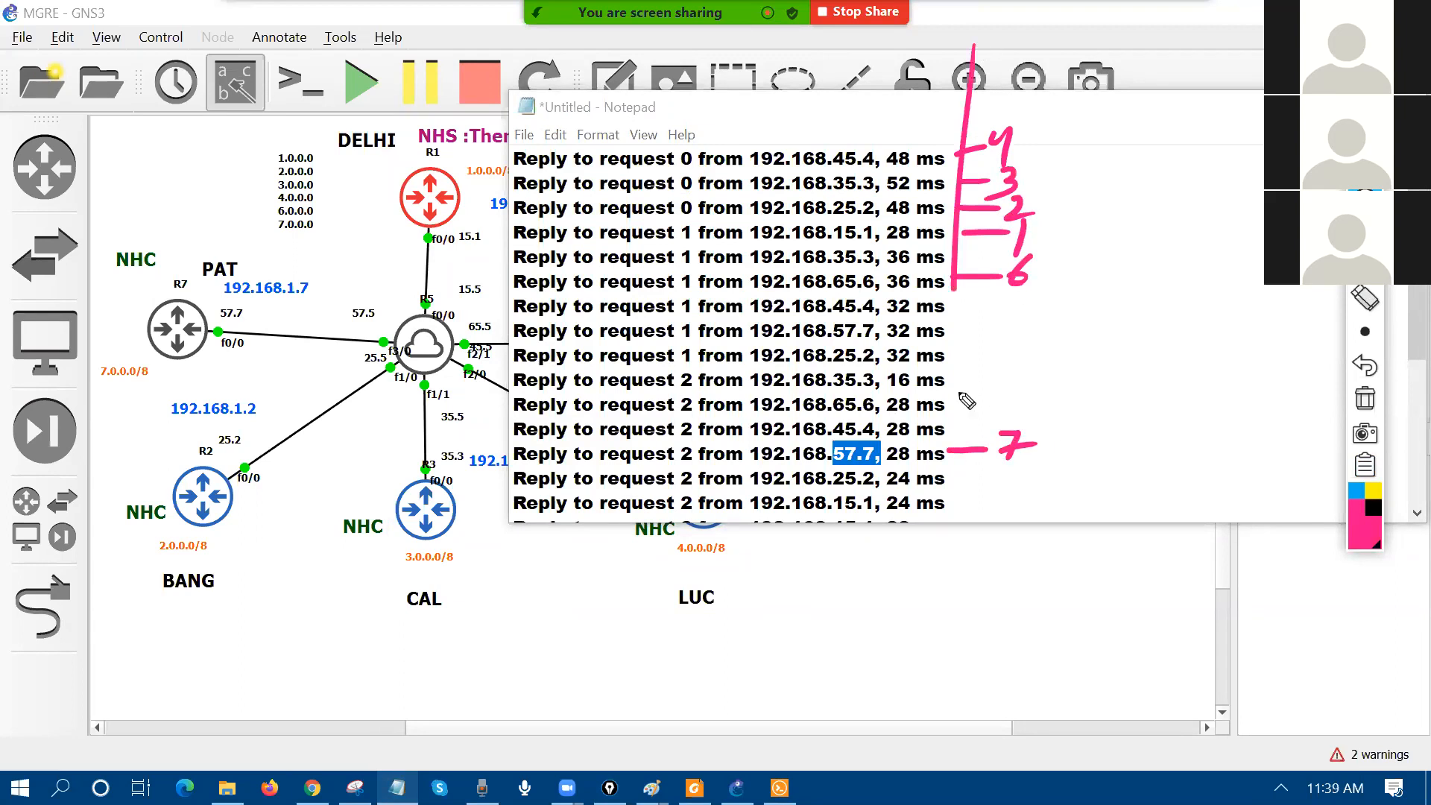
{"action": "left_click_drag", "start_coordinate": [966, 401], "coordinate": [944, 39]}
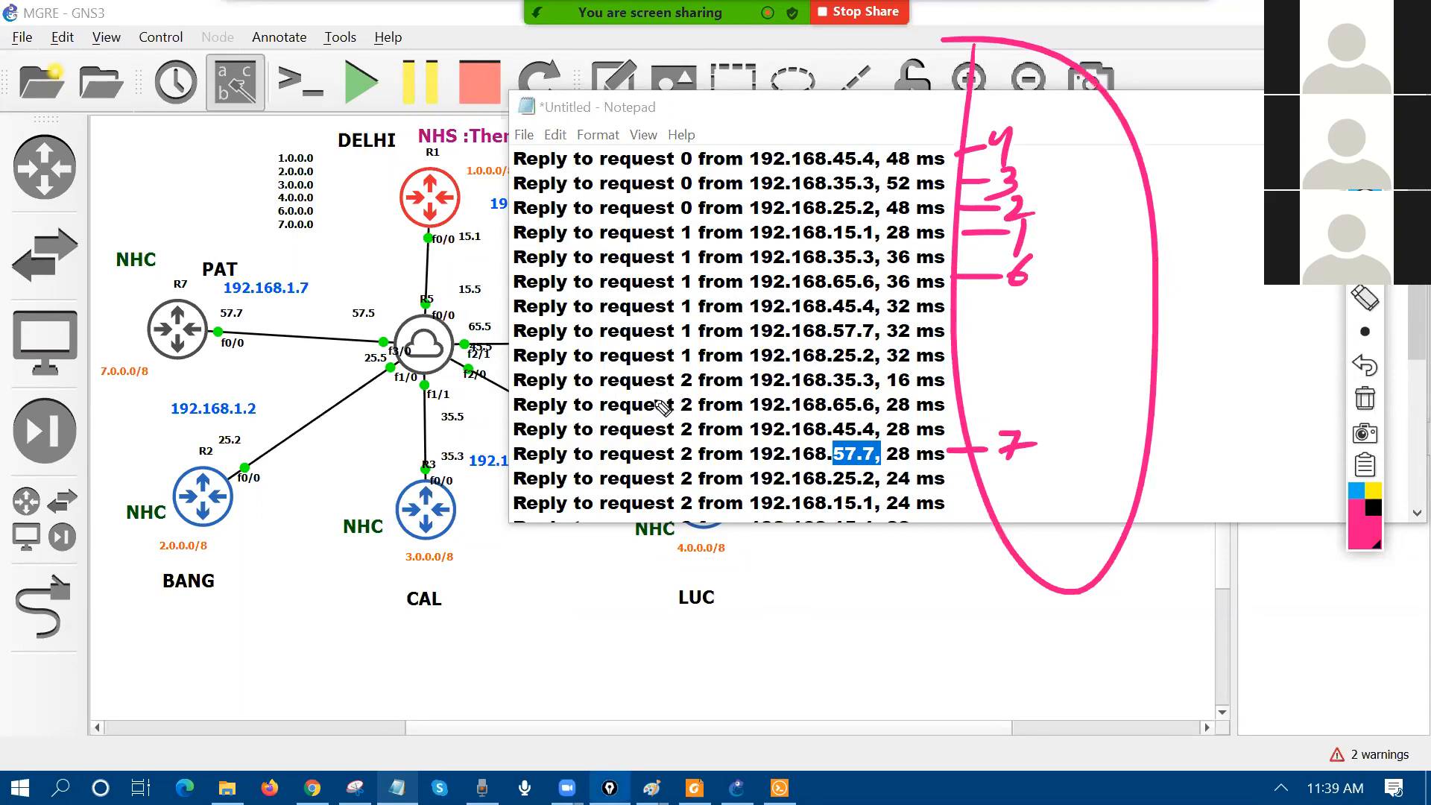
{"action": "left_click", "coordinate": [1365, 399]}
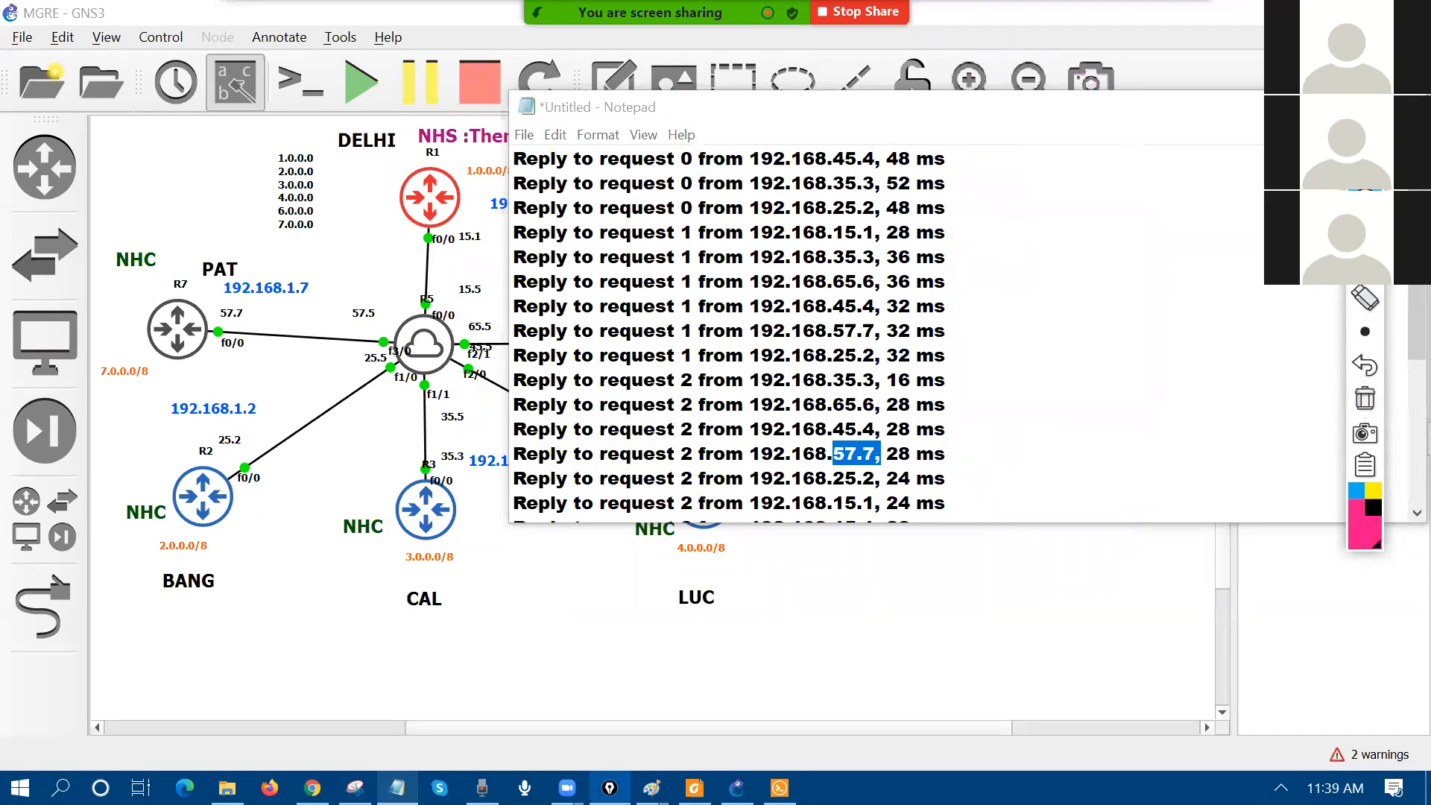
{"action": "left_click", "coordinate": [973, 642]}
Step: Open R1's console beside the topology and sketch the DELHI hub's links to the spokes
{"action": "left_click", "coordinate": [782, 787]}
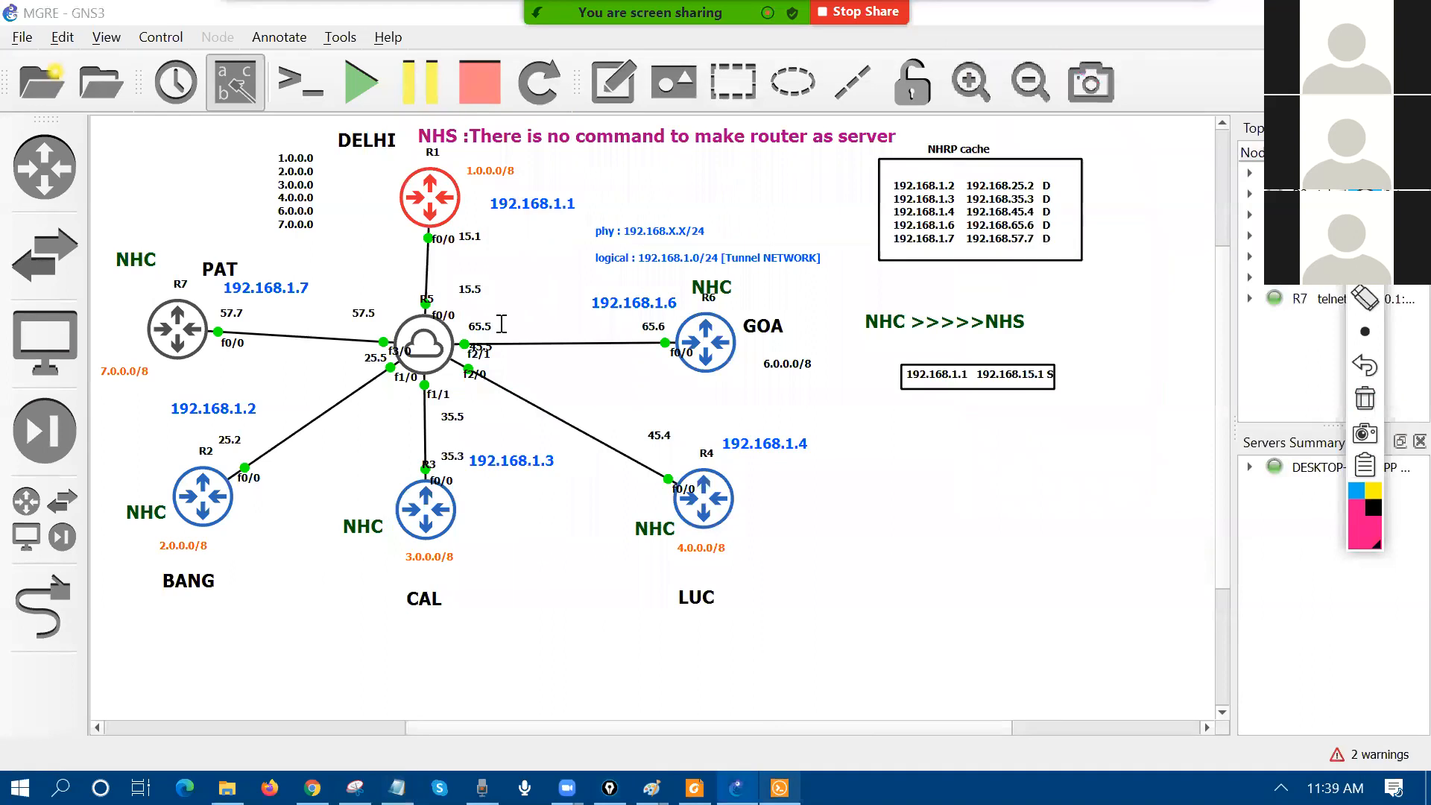
{"action": "left_click", "coordinate": [492, 95]}
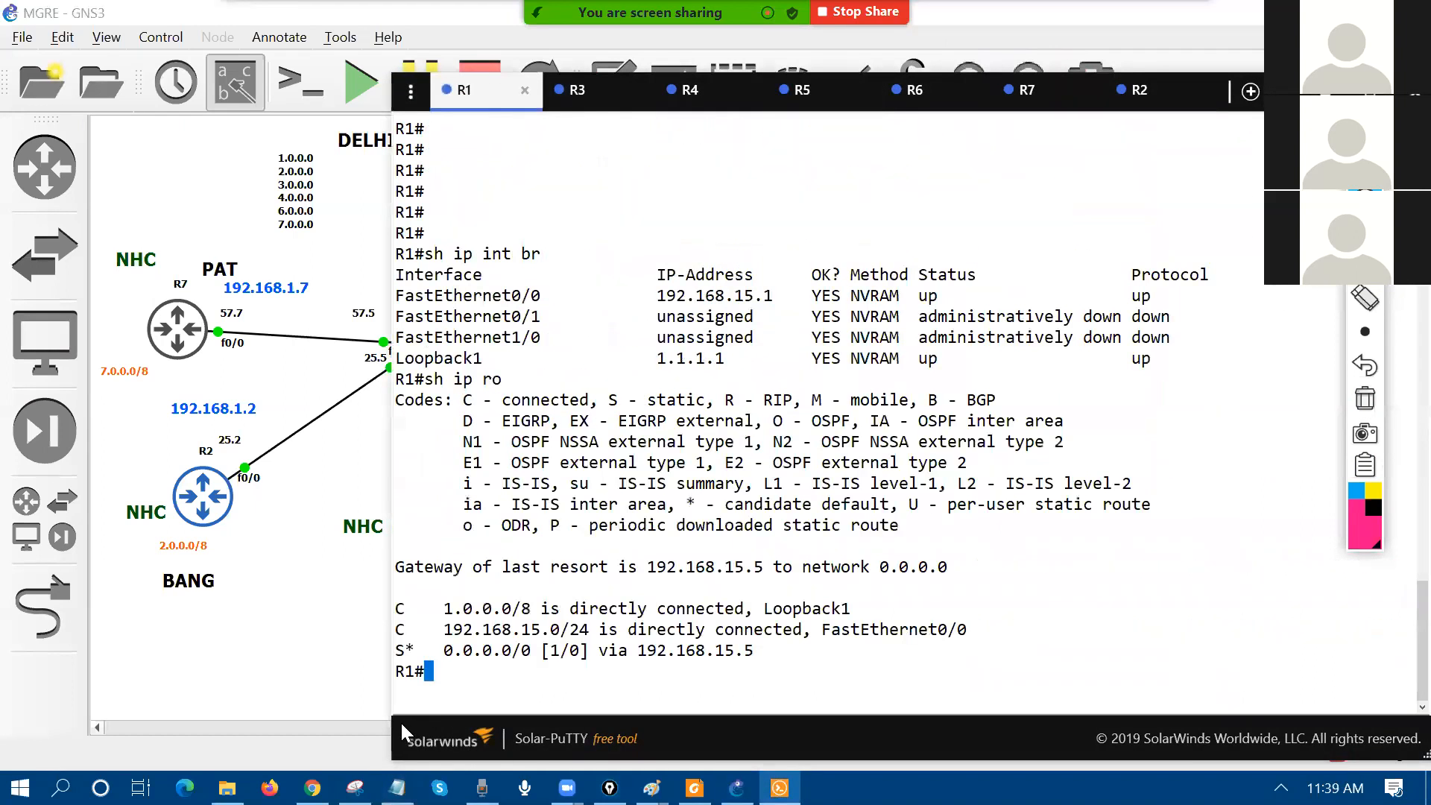
{"action": "left_click_drag", "start_coordinate": [401, 724], "coordinate": [400, 724]}
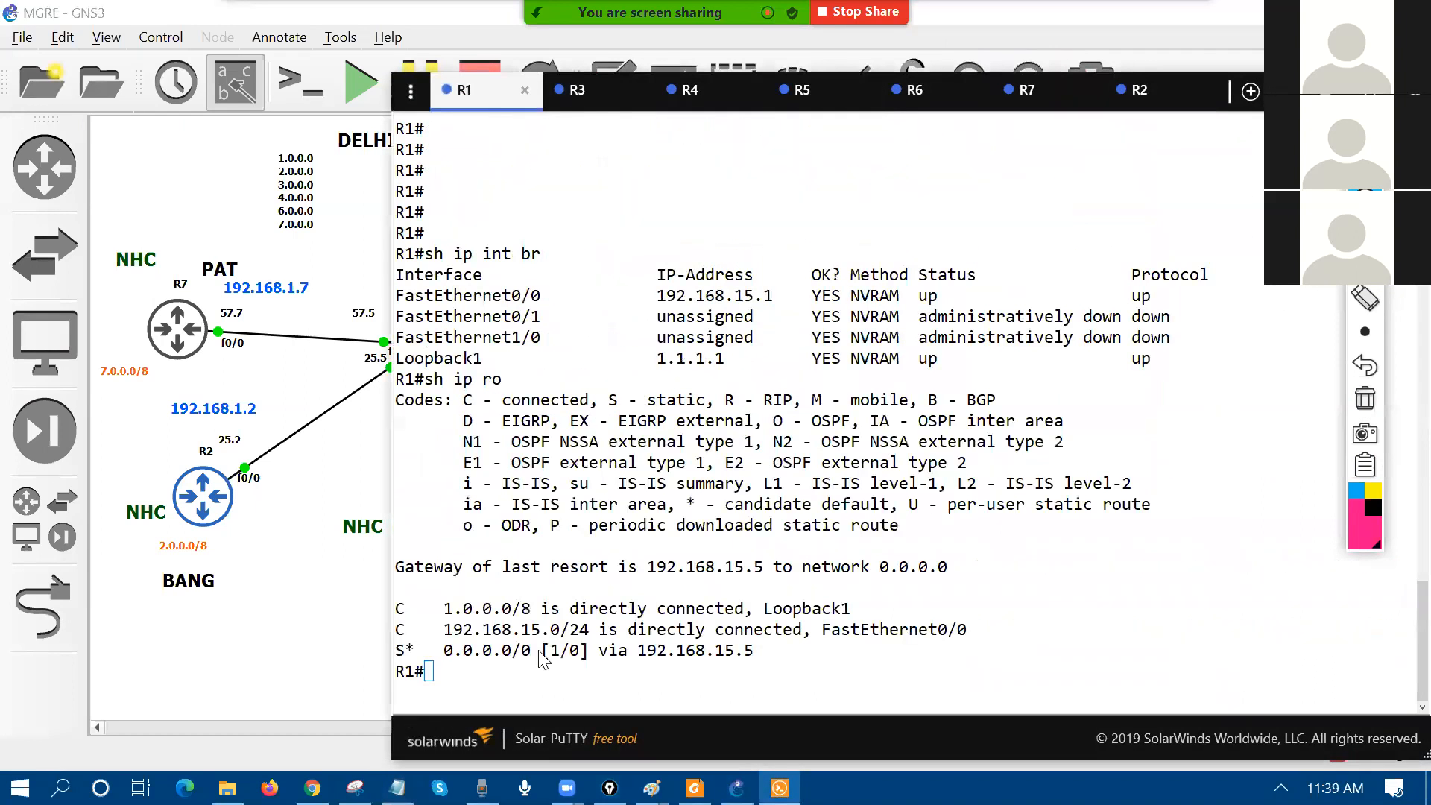
{"action": "left_click_drag", "start_coordinate": [539, 653], "coordinate": [540, 653]}
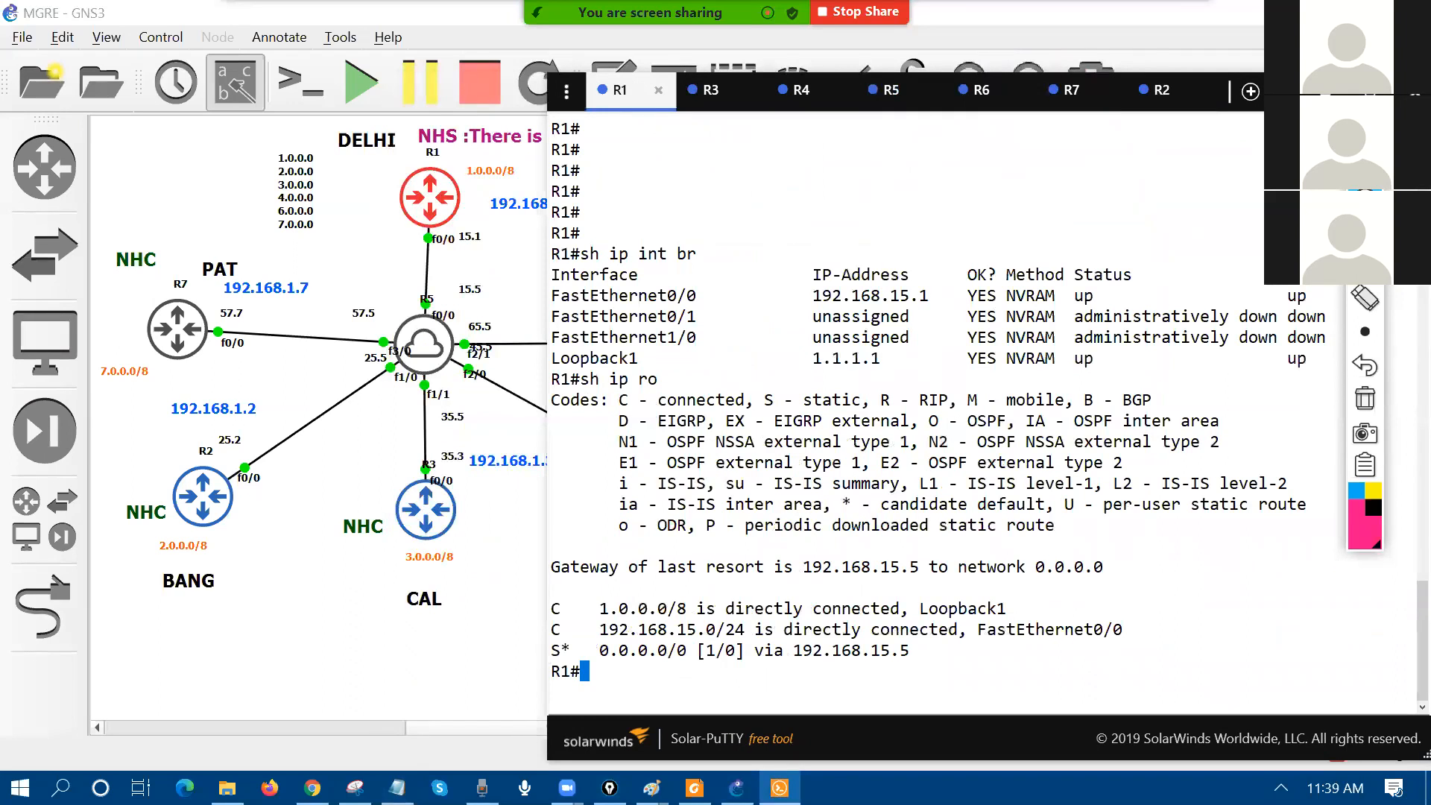
{"action": "left_click_drag", "start_coordinate": [350, 83], "coordinate": [446, 93]}
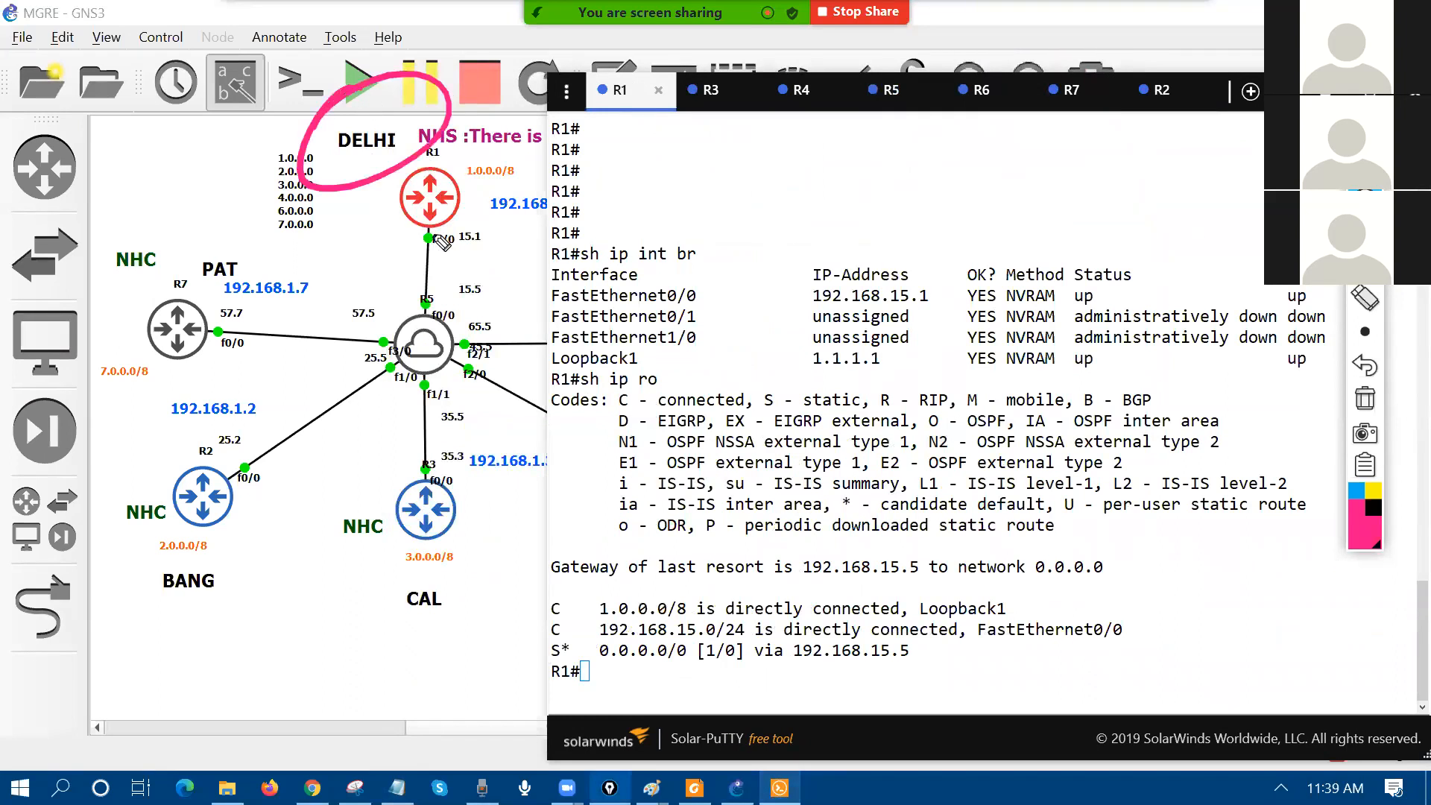
{"action": "mouse_move", "coordinate": [430, 231]}
{"action": "left_mouse_down"}
{"action": "mouse_move", "coordinate": [253, 310]}
{"action": "mouse_move", "coordinate": [273, 300]}
{"action": "mouse_move", "coordinate": [358, 328]}
{"action": "left_mouse_up"}
{"action": "mouse_move", "coordinate": [315, 396]}
{"action": "left_mouse_down"}
{"action": "mouse_move", "coordinate": [254, 445]}
{"action": "mouse_move", "coordinate": [277, 429]}
{"action": "left_mouse_up"}
{"action": "mouse_move", "coordinate": [426, 237]}
{"action": "left_mouse_down"}
{"action": "mouse_move", "coordinate": [448, 455]}
{"action": "mouse_move", "coordinate": [488, 438]}
{"action": "left_mouse_up"}
{"action": "left_click", "coordinate": [1365, 398]}
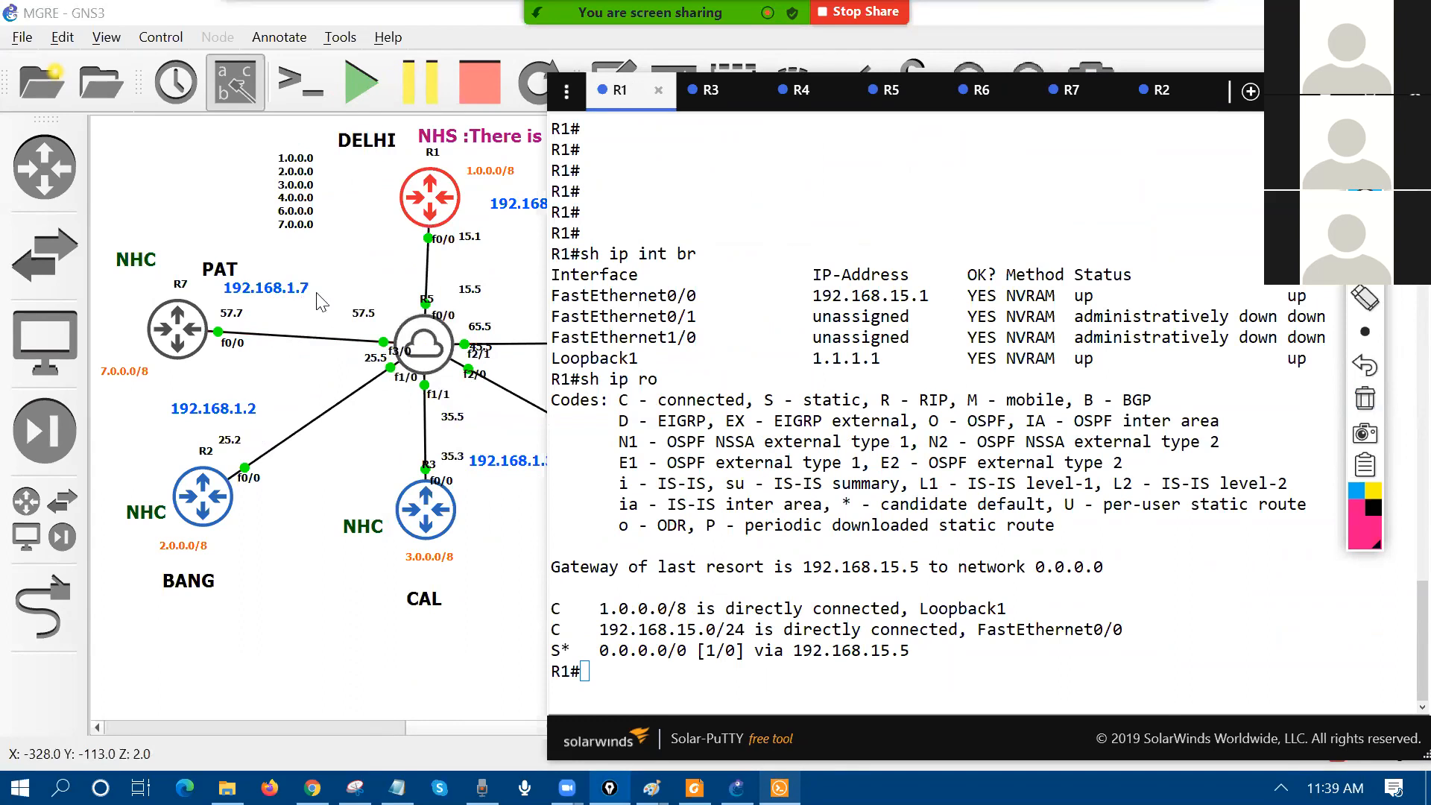
Step: From R1, ping 192.168.57.7, 192.168.25.2, 192.168.35.3 and 192.168.45.4
{"action": "left_click", "coordinate": [750, 430]}
{"action": "type", "text": "pign 19"}
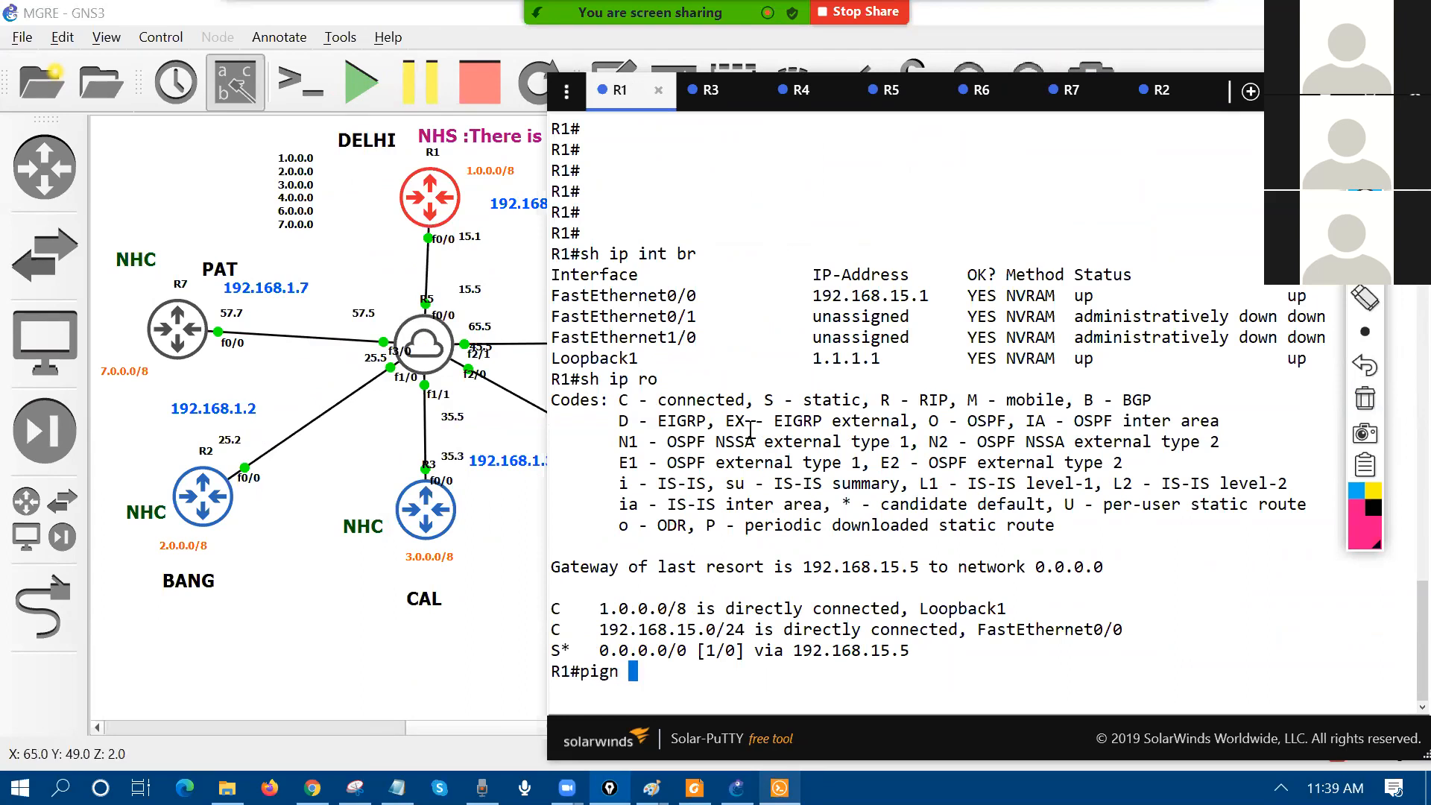
{"action": "key", "text": "BackSpace"}
{"action": "key", "text": "BackSpace"}
{"action": "key", "text": "BackSpace"}
{"action": "key", "text": "BackSpace"}
{"action": "key", "text": "BackSpace"}
{"action": "type", "text": "ng 192.16"}
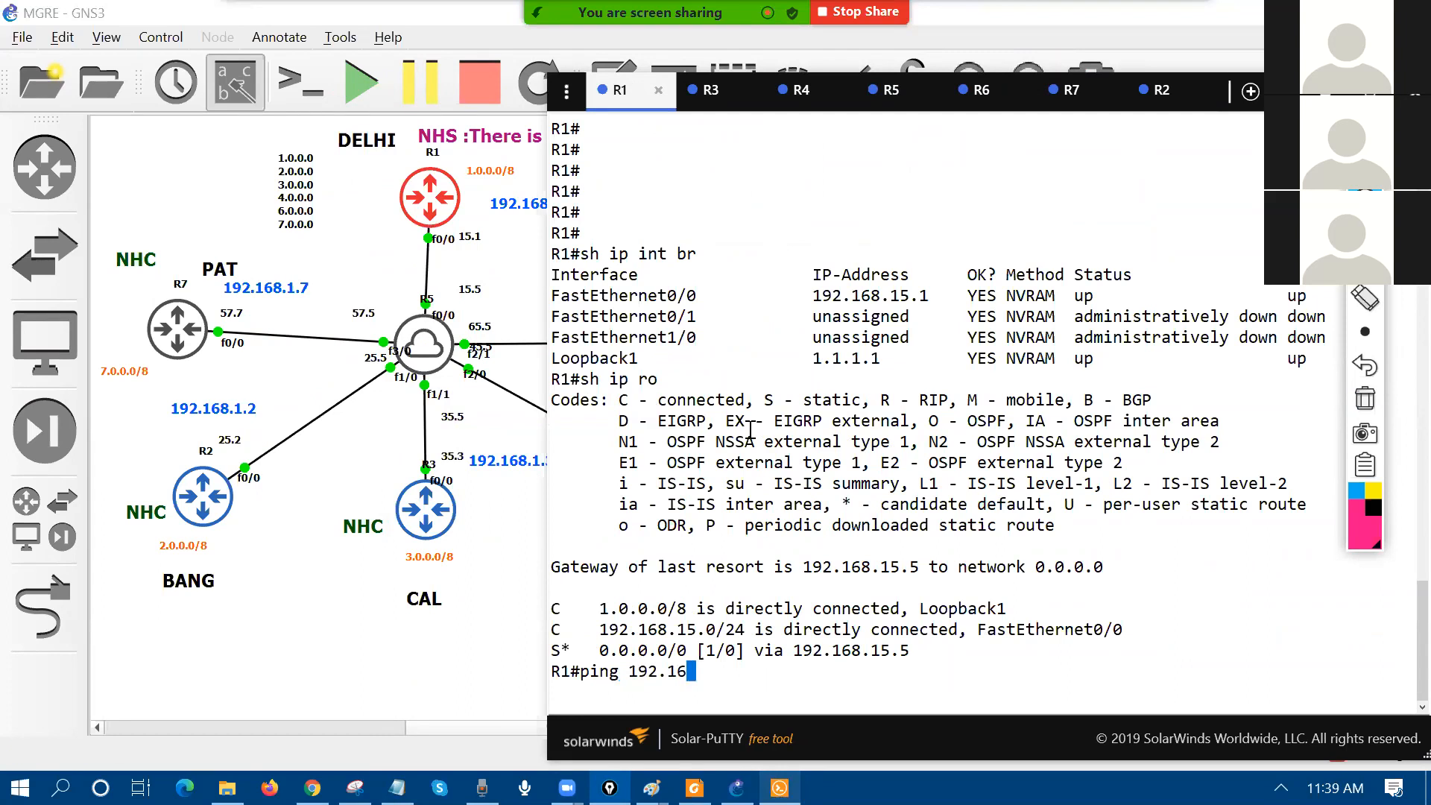
{"action": "type", "text": "8.57.7"}
{"action": "key", "text": "Return"}
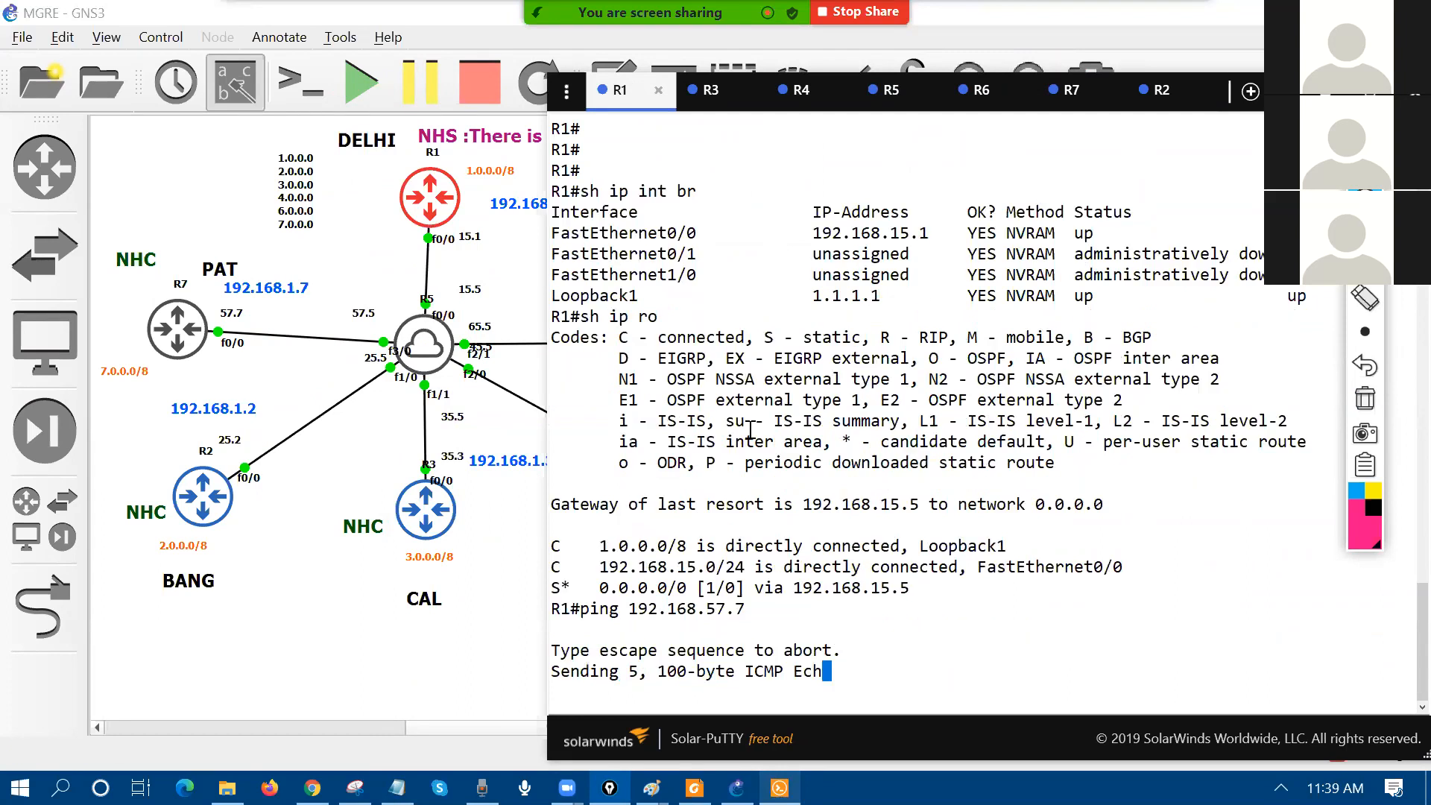
{"action": "type", "text": "ping 192.168.25.2"}
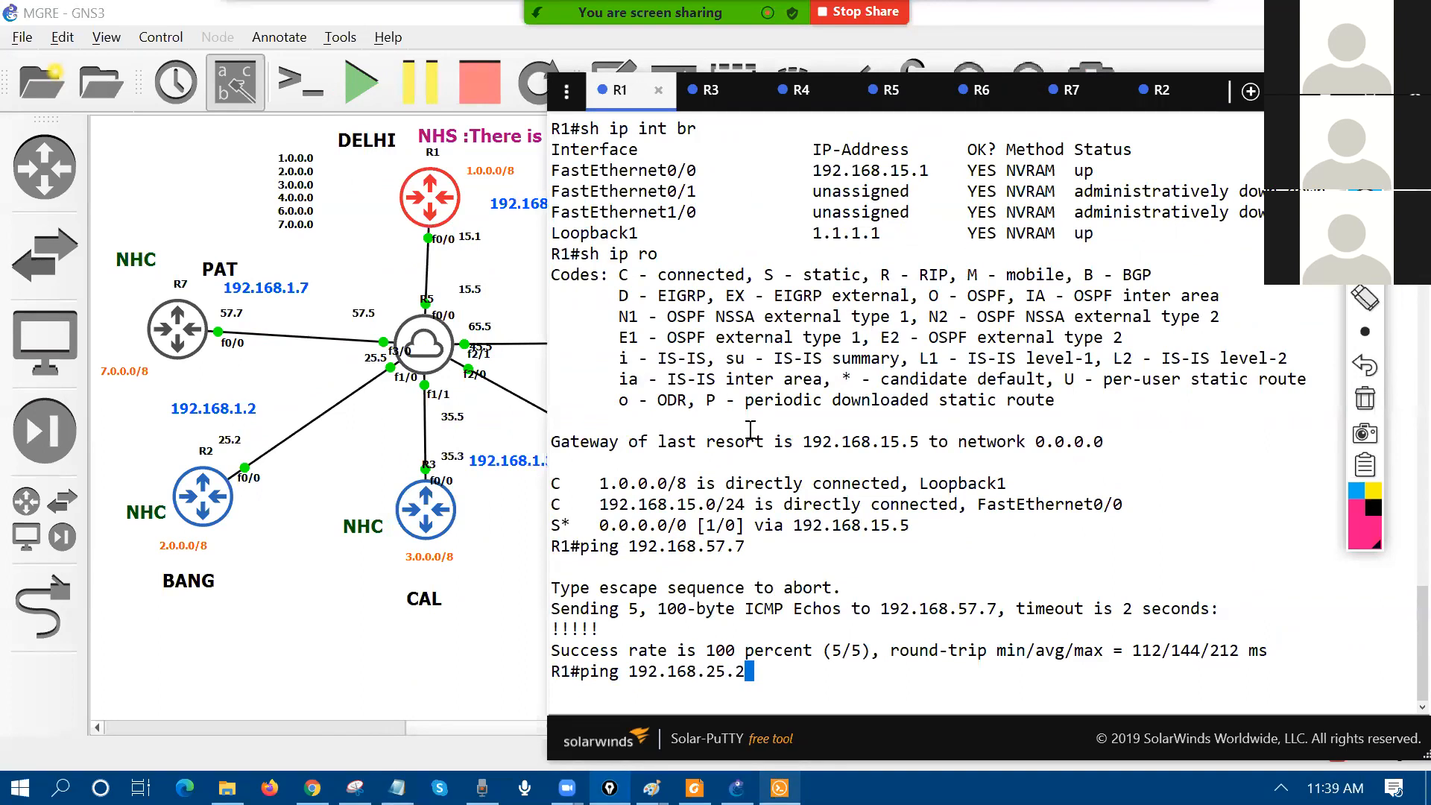
{"action": "key", "text": "Return"}
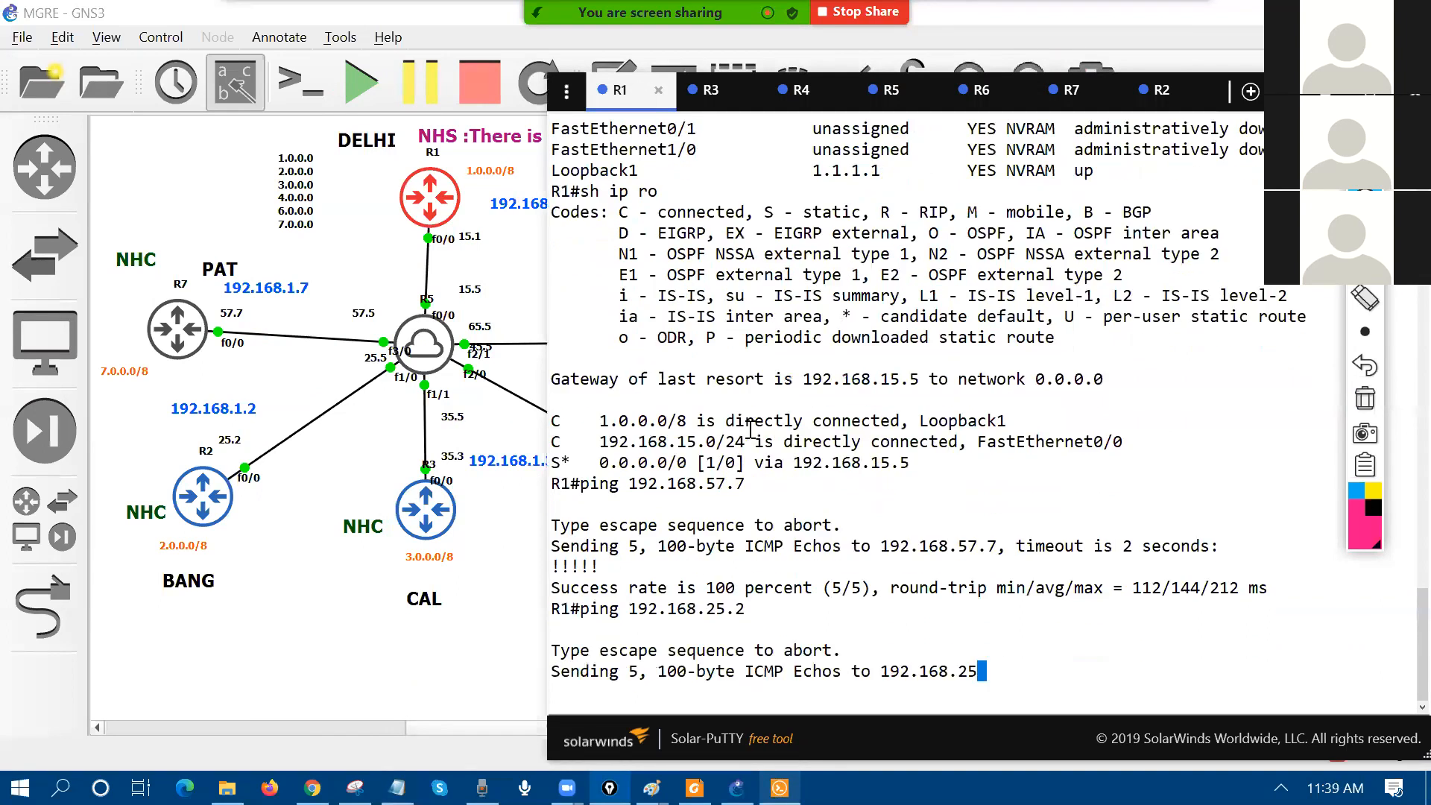
{"action": "type", "text": "ping 192.168."}
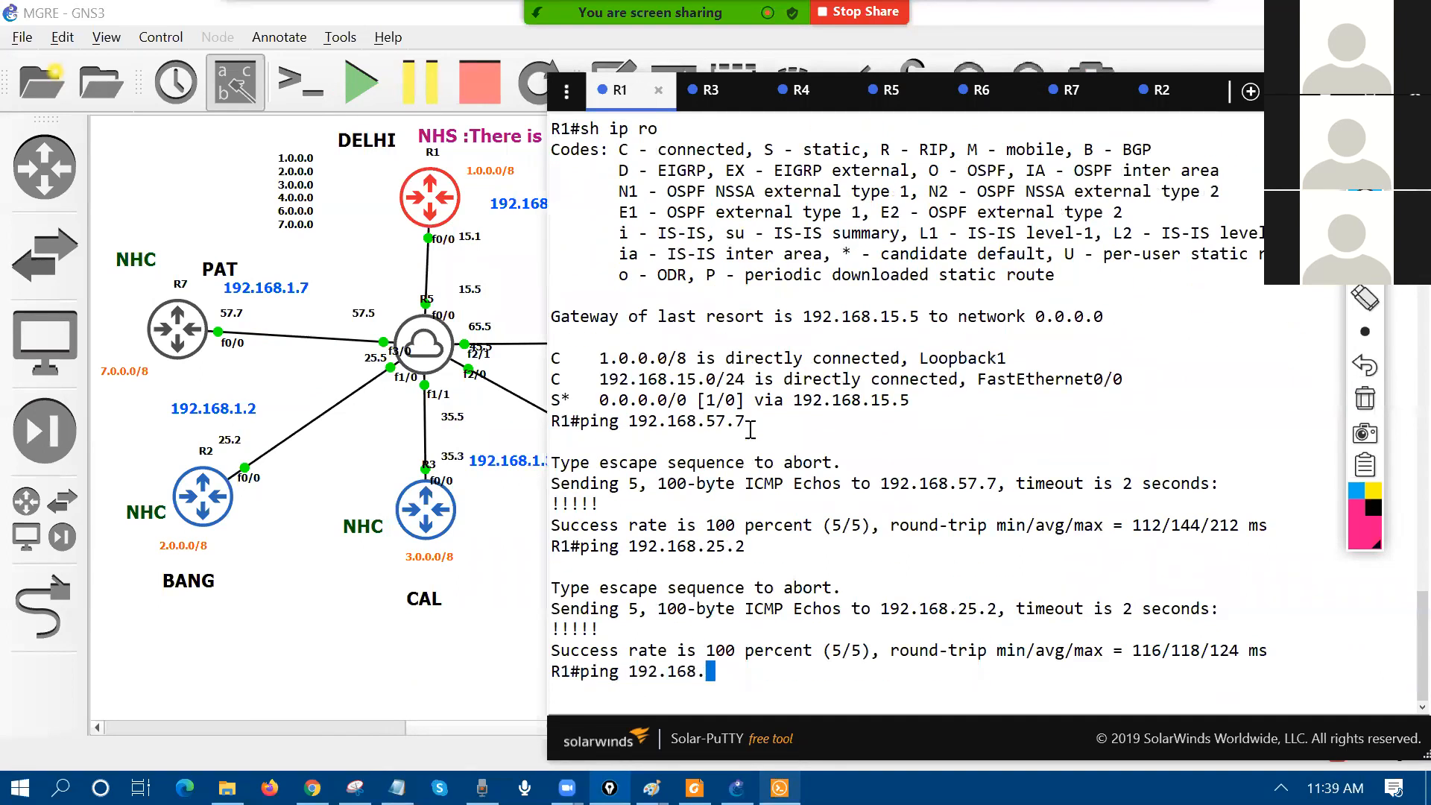
{"action": "type", "text": "35.3"}
{"action": "key", "text": "Return"}
{"action": "type", "text": "ping 192.168.45.4"}
{"action": "key", "text": "Return"}
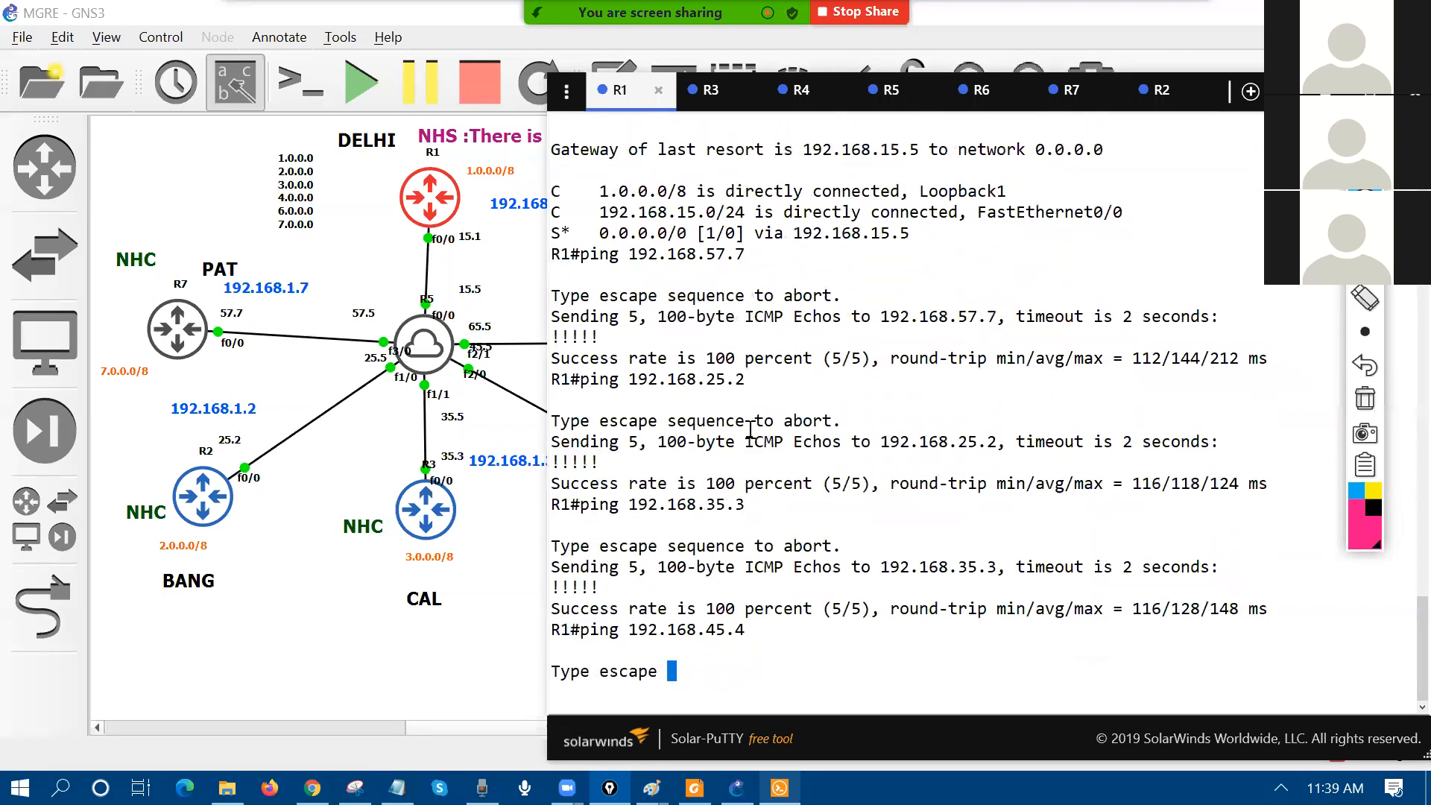
Step: Review R1's routing table with 'sh ip ro', then ping 192.168.65.6
{"action": "left_click", "coordinate": [522, 560]}
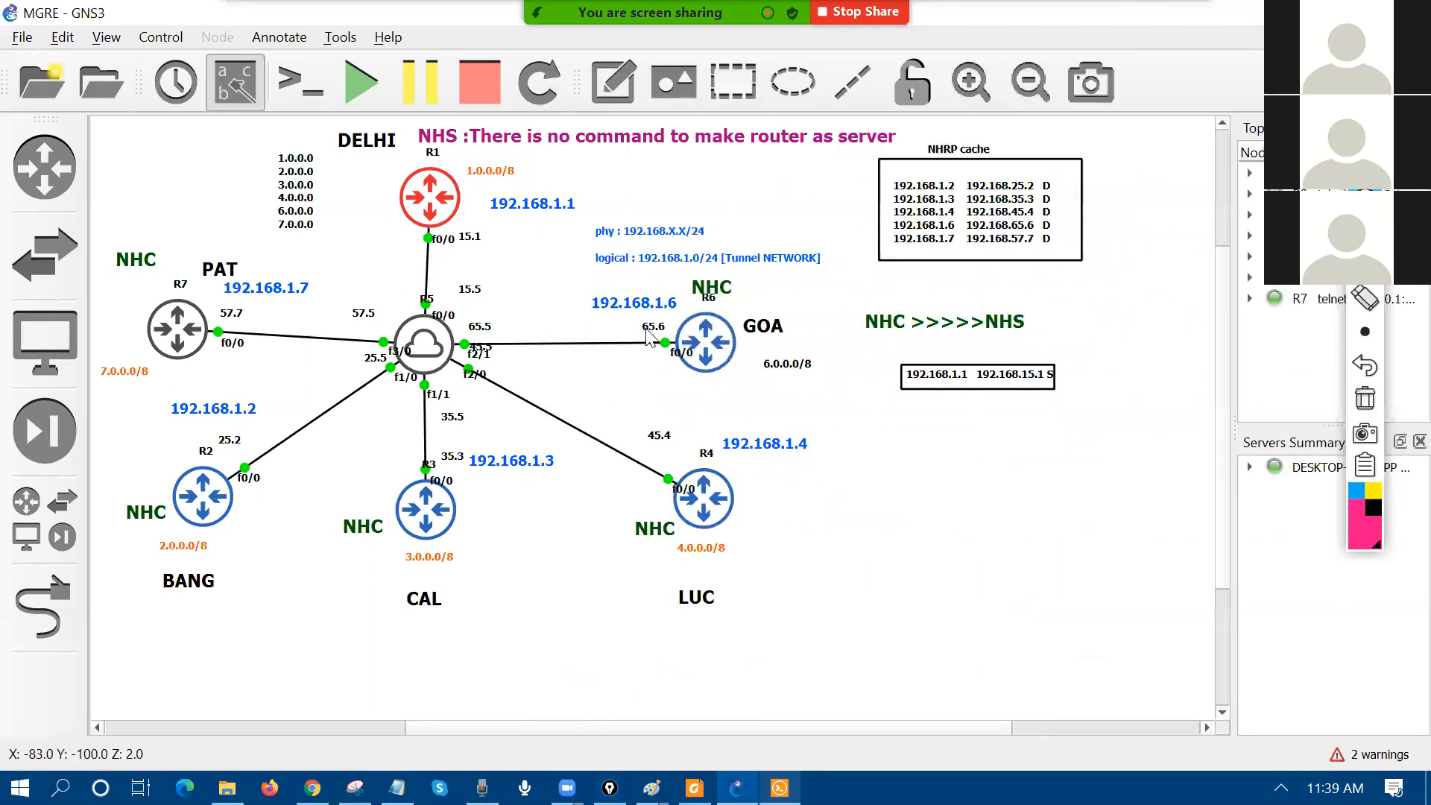
{"action": "key", "text": "alt+Tab"}
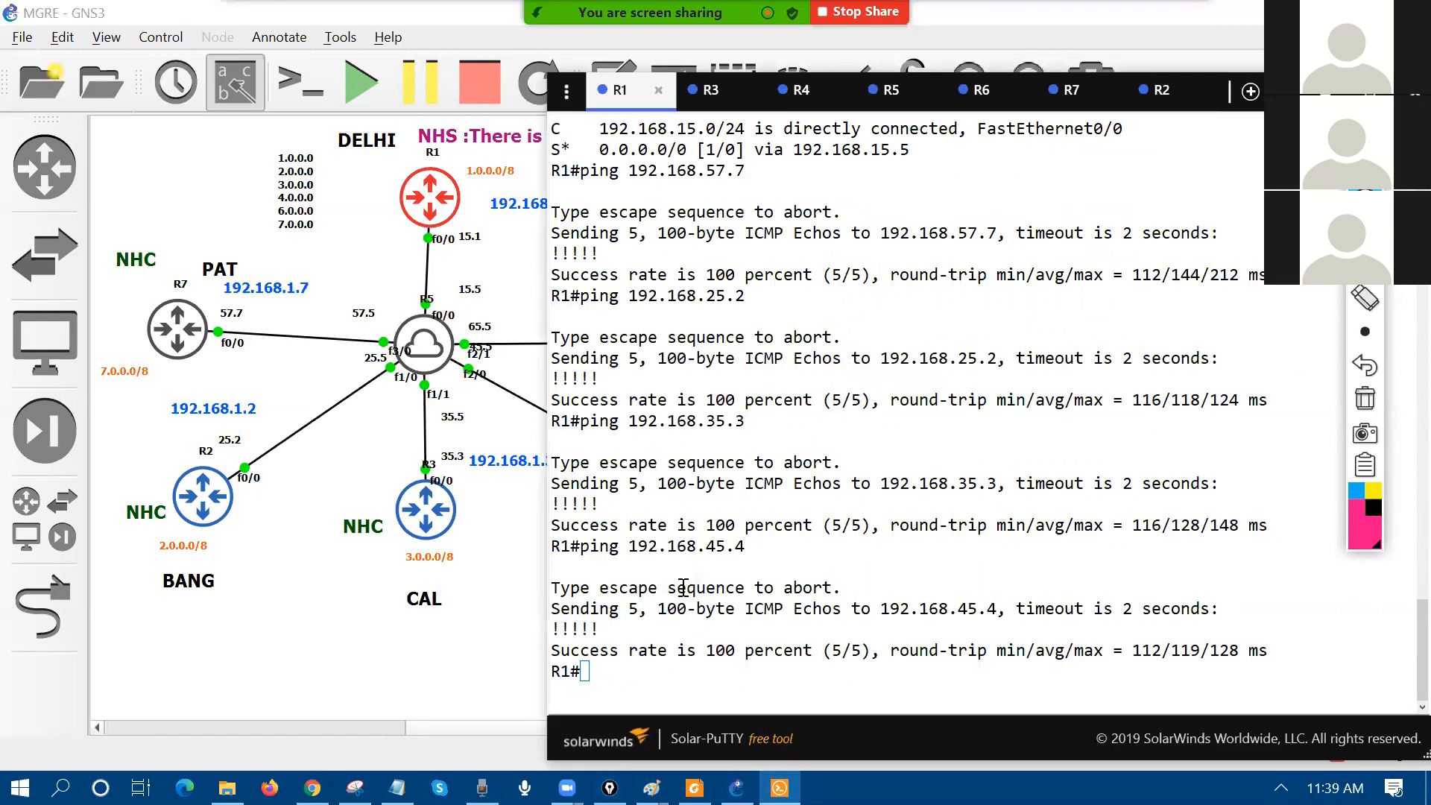
{"action": "key", "text": "Return"}
{"action": "type", "text": "sh ip ro"}
{"action": "key", "text": "Return"}
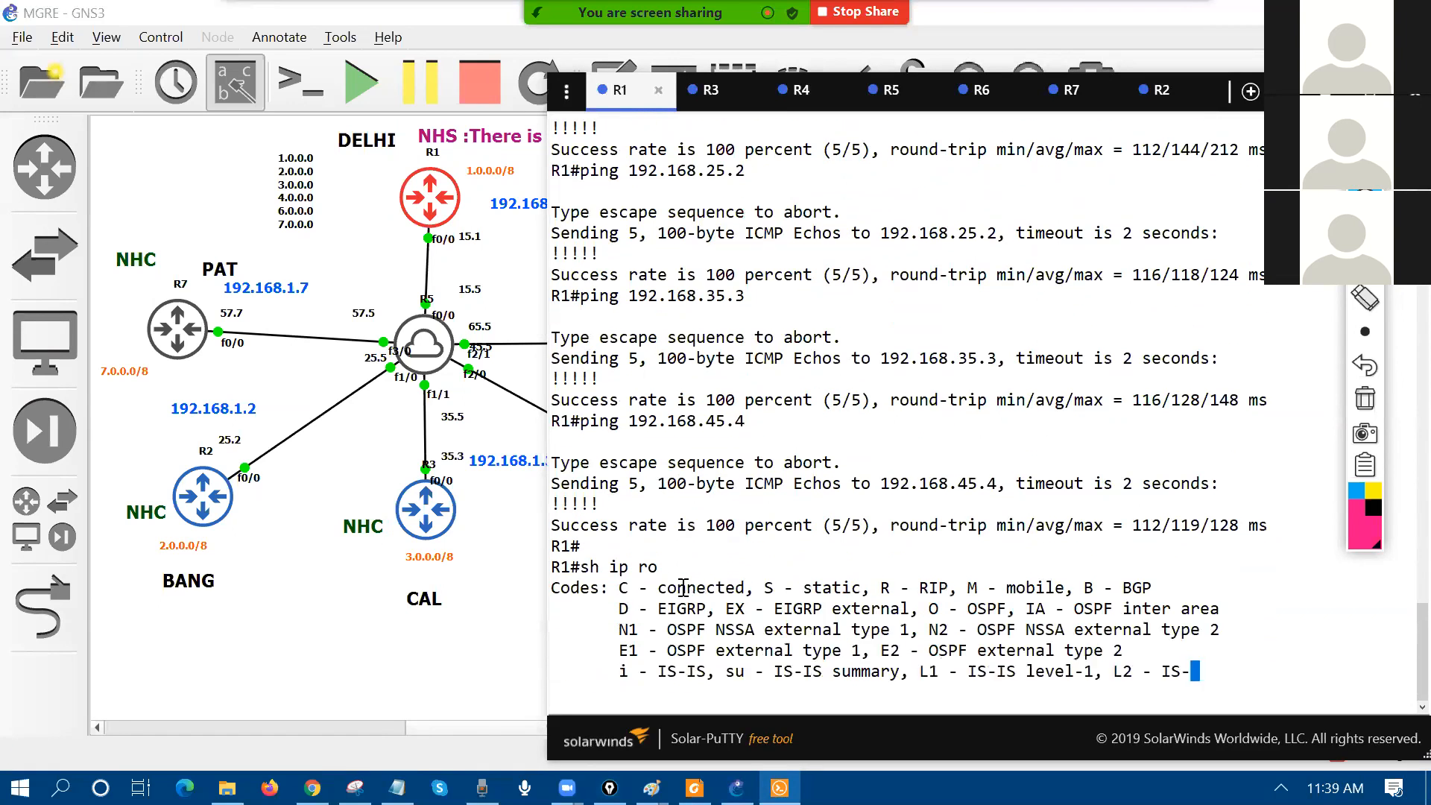
{"action": "type", "text": "ping 192.168.65.6"}
{"action": "key", "text": "Return"}
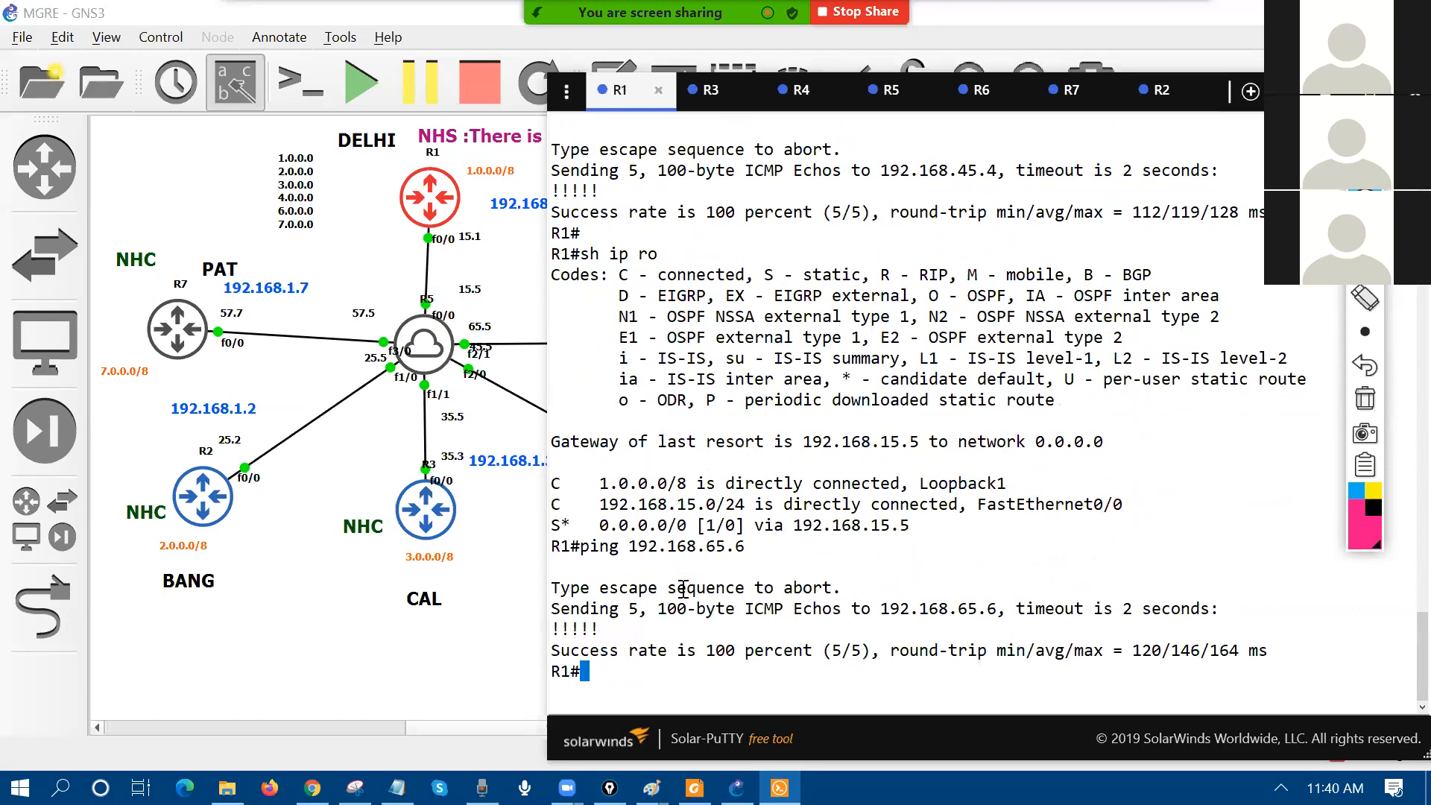
Step: Narrow the terminal and begin 'conf t' on R1
{"action": "left_click_drag", "start_coordinate": [548, 73], "coordinate": [575, 87]}
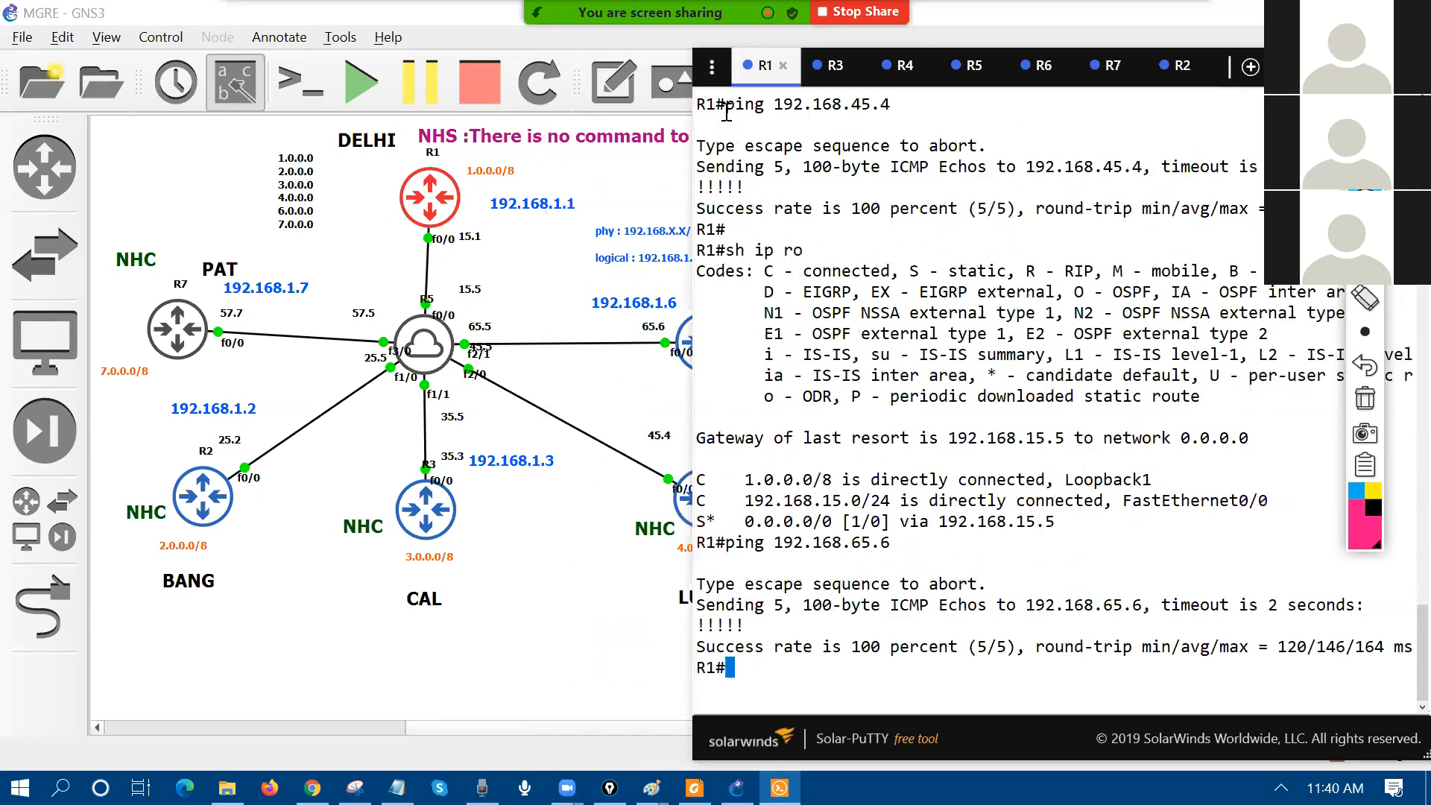
{"action": "key", "text": "Return"}
{"action": "key", "text": "Return"}
{"action": "key", "text": "Return"}
{"action": "type", "text": "conf"}
{"action": "key", "text": "Return"}
Step: Enter global configuration, create interface Tunnel1 and address it 192.168.1.1 255.255.255.0
{"action": "type", "text": "t"}
{"action": "key", "text": "Return"}
{"action": "type", "text": "int tu 1"}
{"action": "key", "text": "BackSpace"}
{"action": "type", "text": "?"}
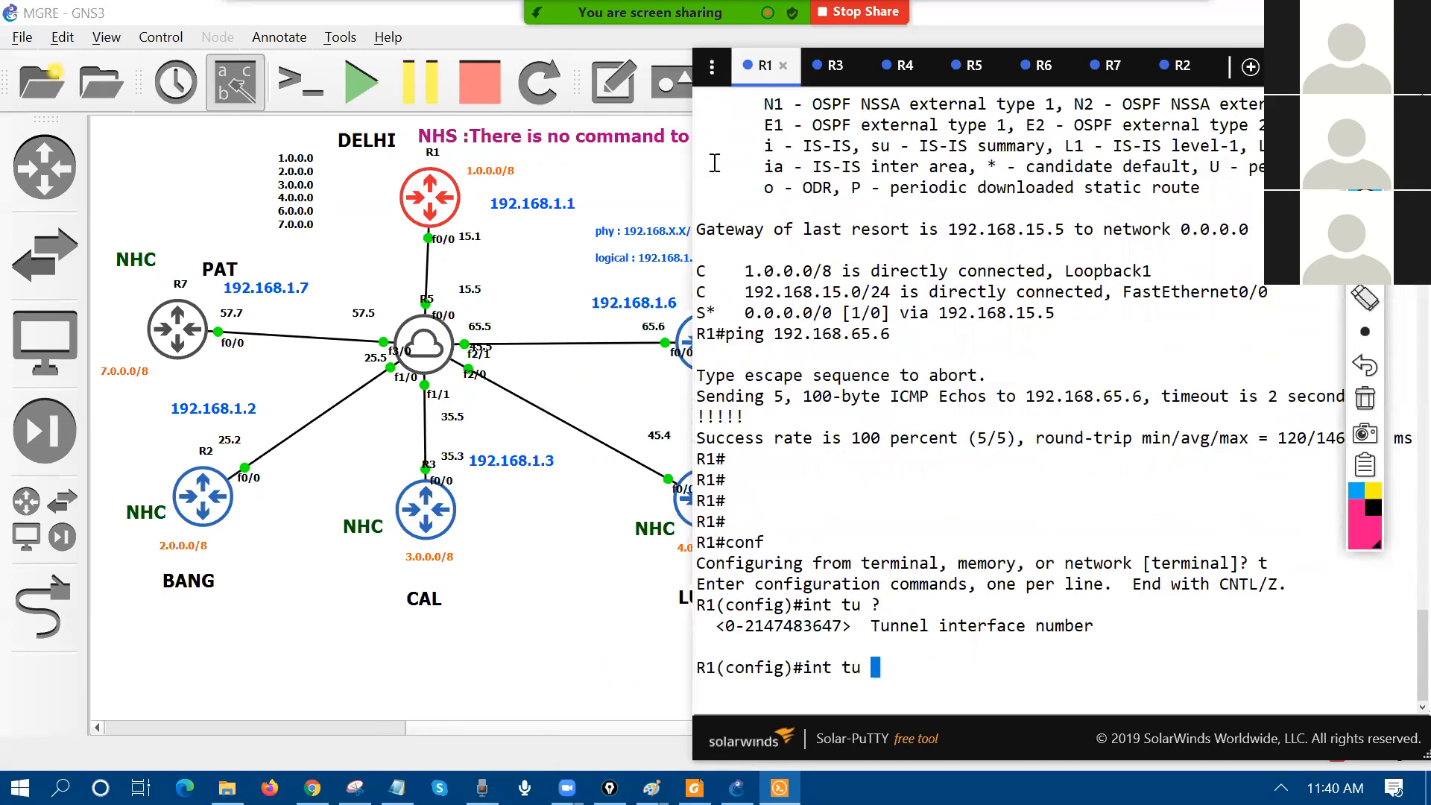
{"action": "key", "text": "Return"}
{"action": "type", "text": "ip add"}
{"action": "key", "text": "Tab"}
{"action": "type", "text": "192.16.1.1 255.25"}
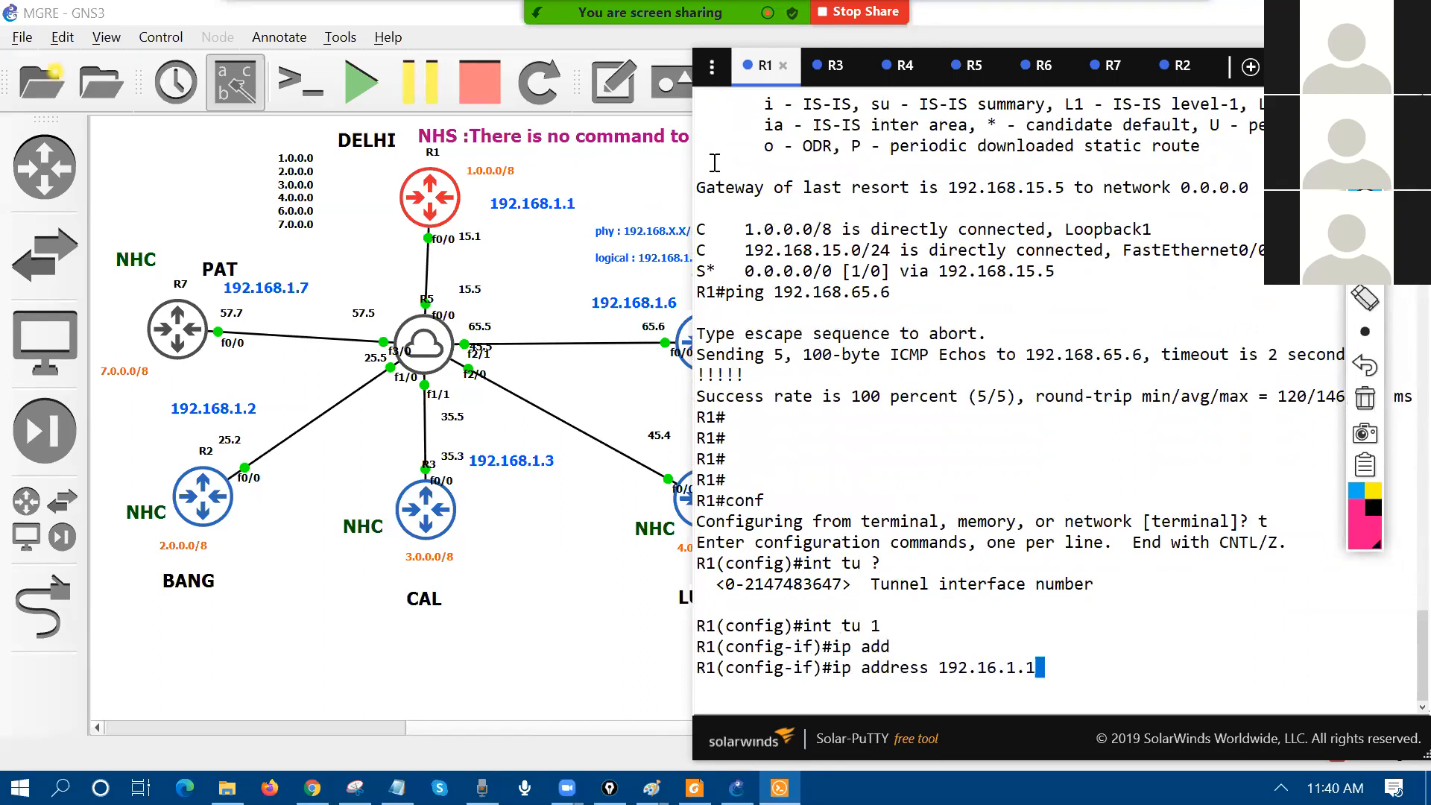
{"action": "key", "text": "BackSpace"}
{"action": "key", "text": "BackSpace"}
{"action": "key", "text": "BackSpace"}
{"action": "key", "text": "BackSpace"}
{"action": "key", "text": "BackSpace"}
{"action": "key", "text": "BackSpace"}
{"action": "key", "text": "BackSpace"}
{"action": "key", "text": "BackSpace"}
{"action": "key", "text": "BackSpace"}
{"action": "key", "text": "BackSpace"}
{"action": "key", "text": "BackSpace"}
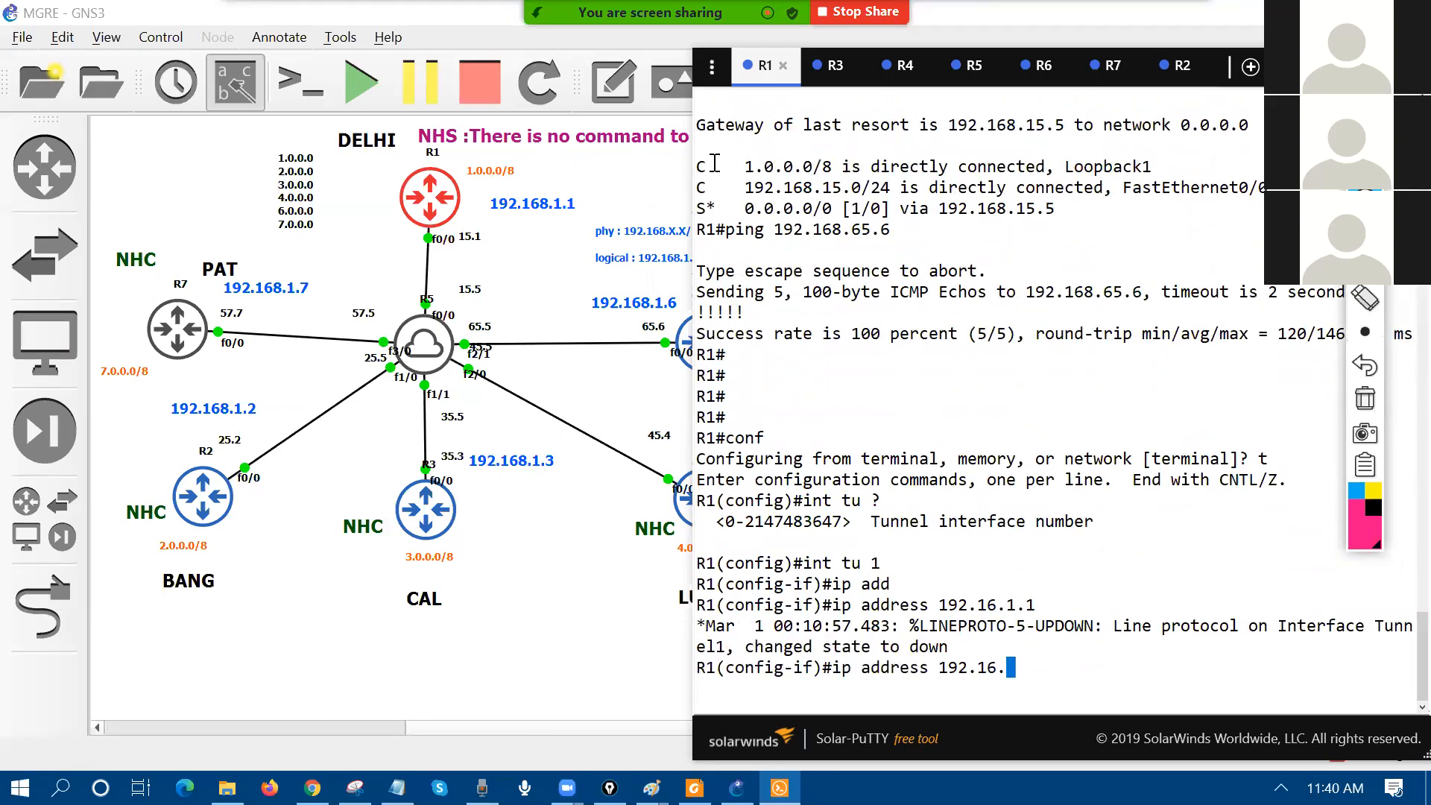
{"action": "type", "text": "8.1.1 255.255.255.0"}
{"action": "key", "text": "Return"}
Step: Set FastEthernet0/0 as Tunnel1's tunnel source
{"action": "type", "text": "tu"}
{"action": "key", "text": "Tab"}
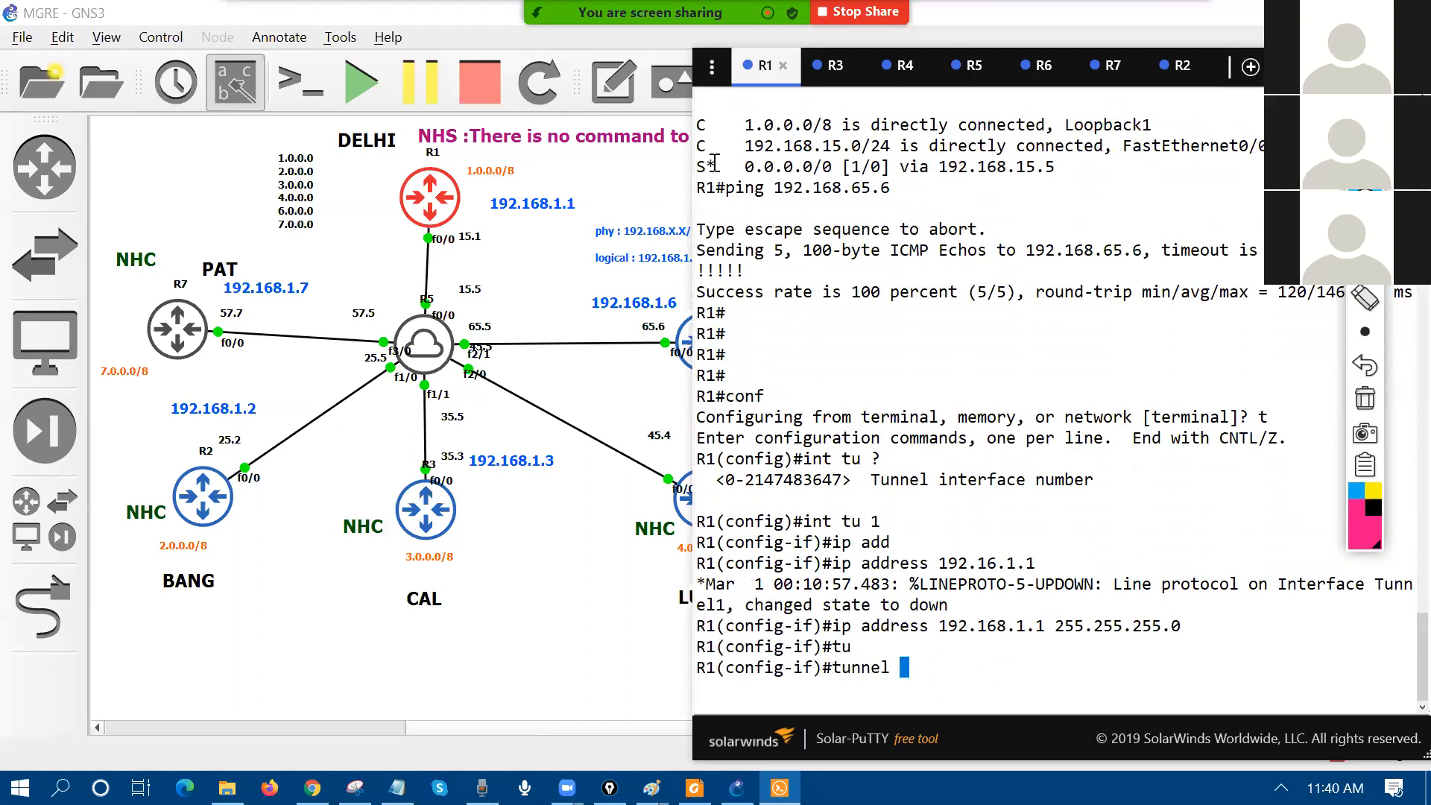
{"action": "type", "text": "so"}
{"action": "key", "text": "Tab"}
{"action": "type", "text": "fa0/0"}
{"action": "key", "text": "Return"}
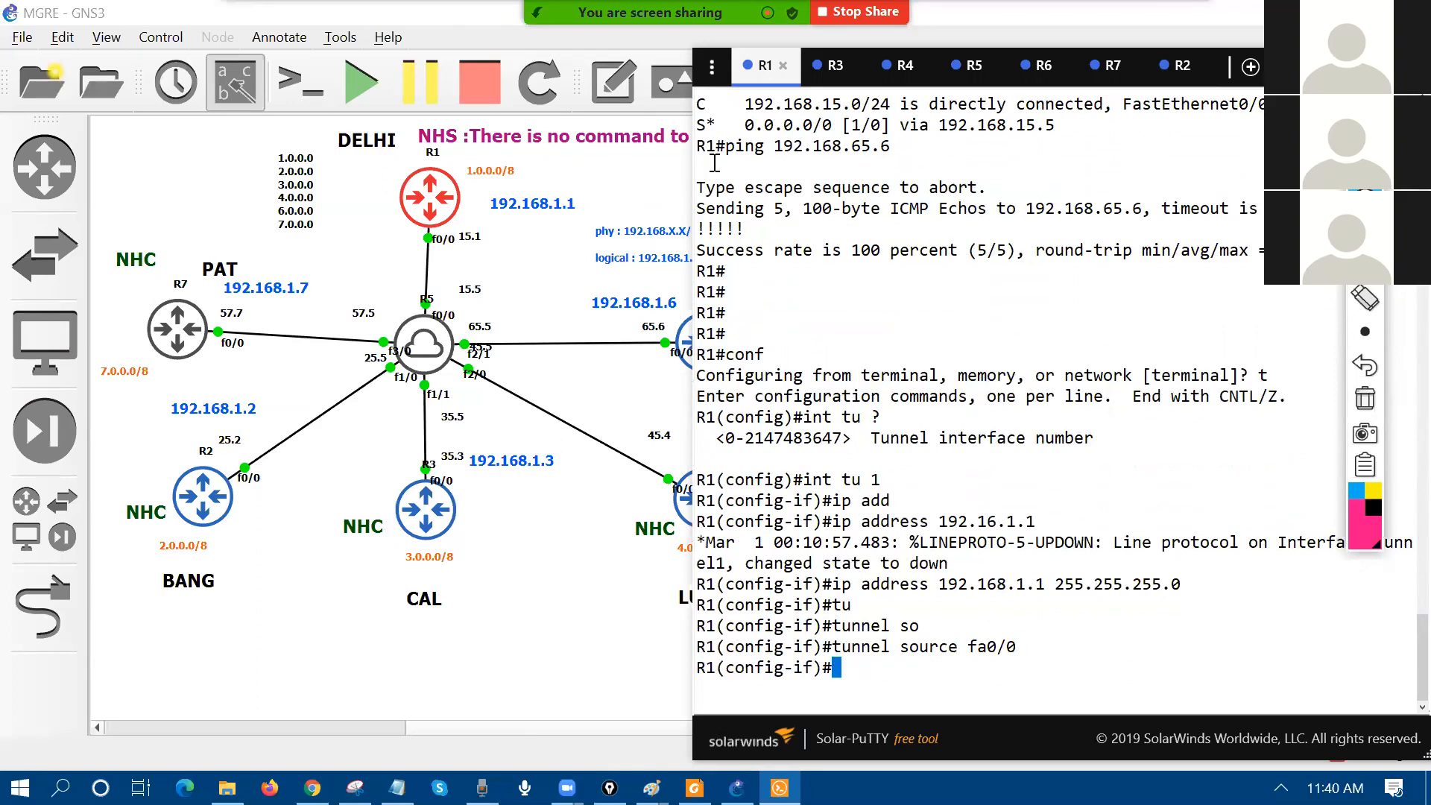
Step: Start a 'tunnel mode gre multipoint' command on Tunnel1, then erase it unapplied
{"action": "type", "text": "tu"}
{"action": "key", "text": "Tab"}
{"action": "type", "text": "de"}
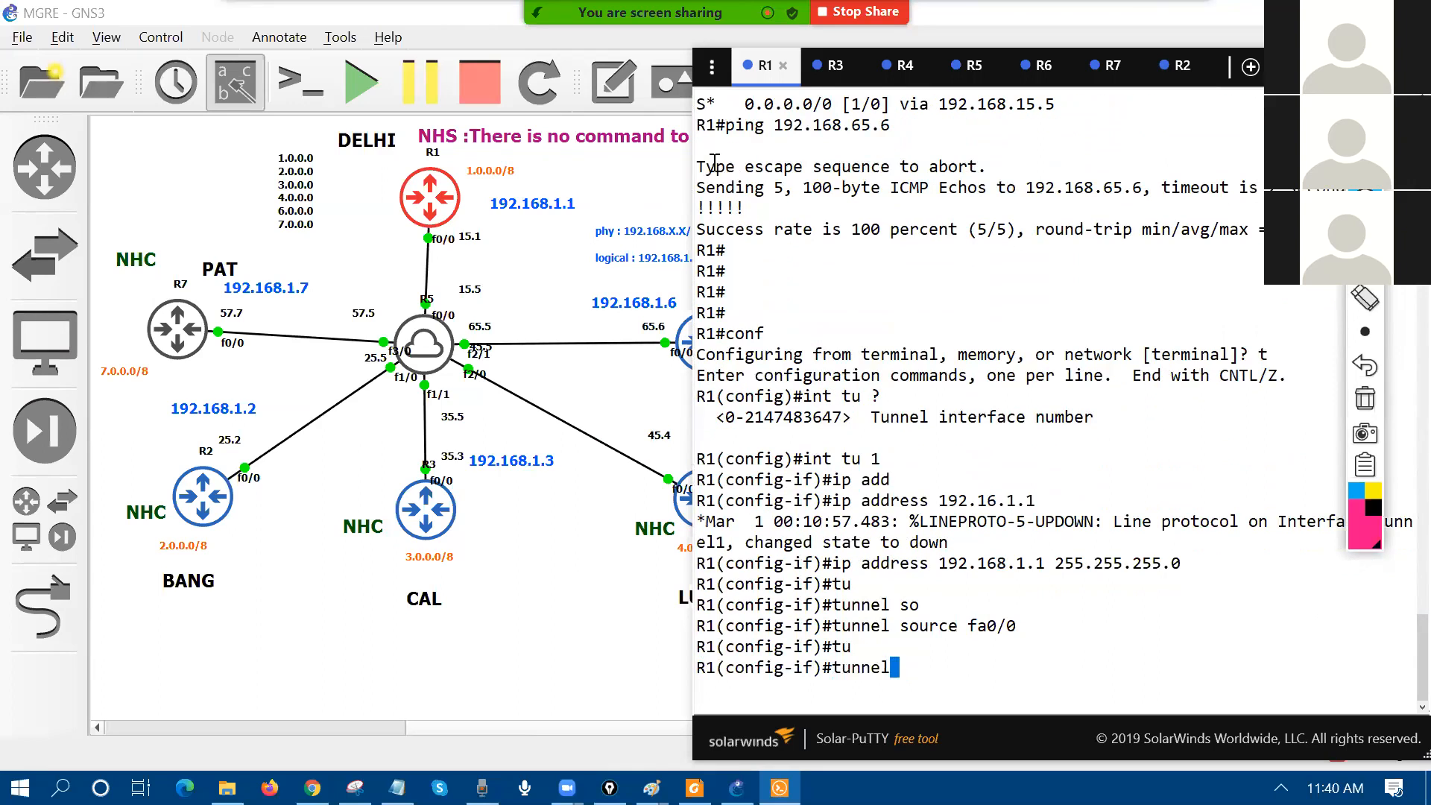
{"action": "key", "text": "Tab"}
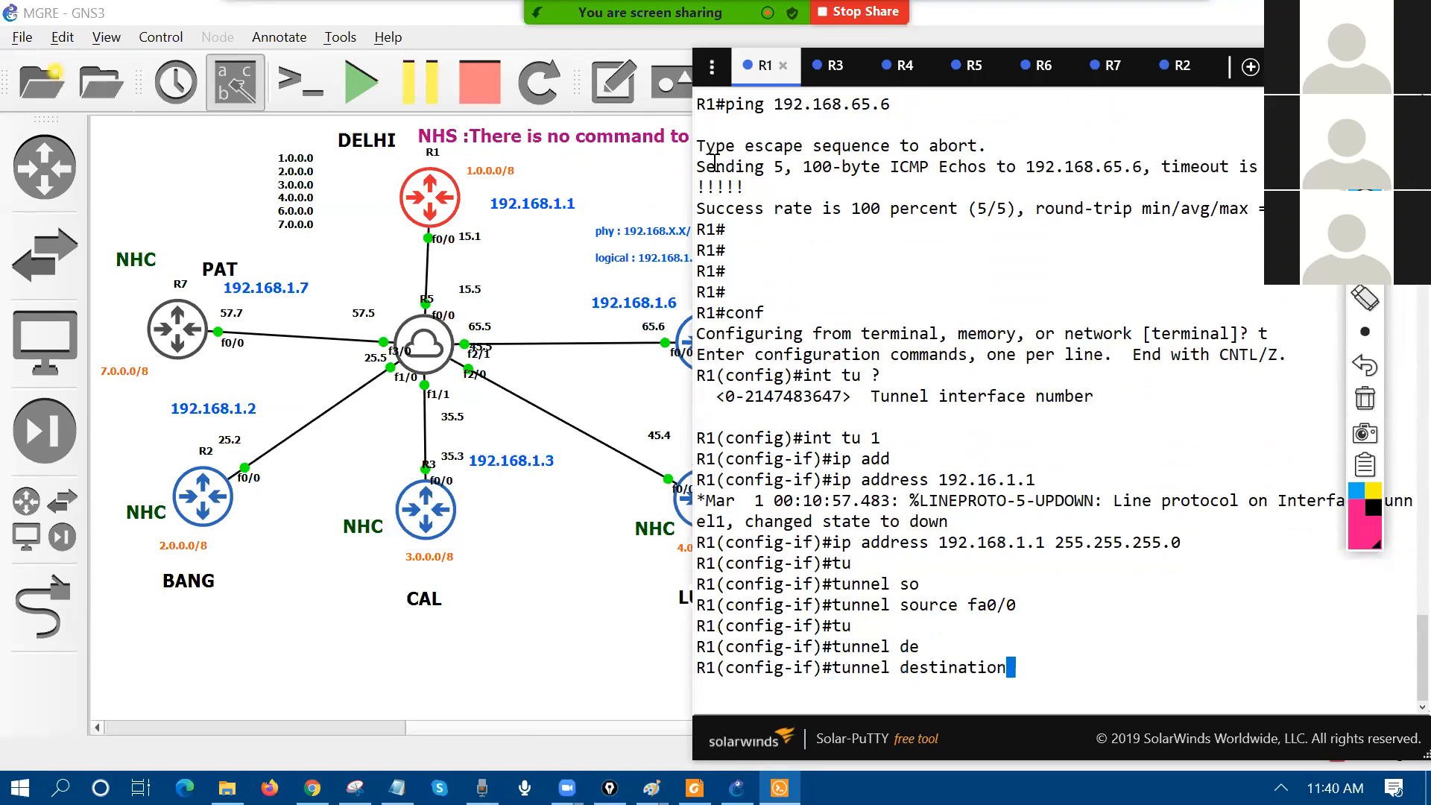
{"action": "key", "text": "BackSpace"}
{"action": "key", "text": "BackSpace"}
{"action": "key", "text": "BackSpace"}
{"action": "key", "text": "BackSpace"}
{"action": "key", "text": "BackSpace"}
{"action": "key", "text": "BackSpace"}
{"action": "key", "text": "BackSpace"}
{"action": "key", "text": "BackSpace"}
{"action": "key", "text": "BackSpace"}
{"action": "key", "text": "BackSpace"}
{"action": "key", "text": "BackSpace"}
{"action": "key", "text": "BackSpace"}
{"action": "type", "text": "mo"}
{"action": "key", "text": "Tab"}
{"action": "type", "text": "g"}
{"action": "key", "text": "Tab"}
{"action": "type", "text": "m"}
{"action": "key", "text": "Tab"}
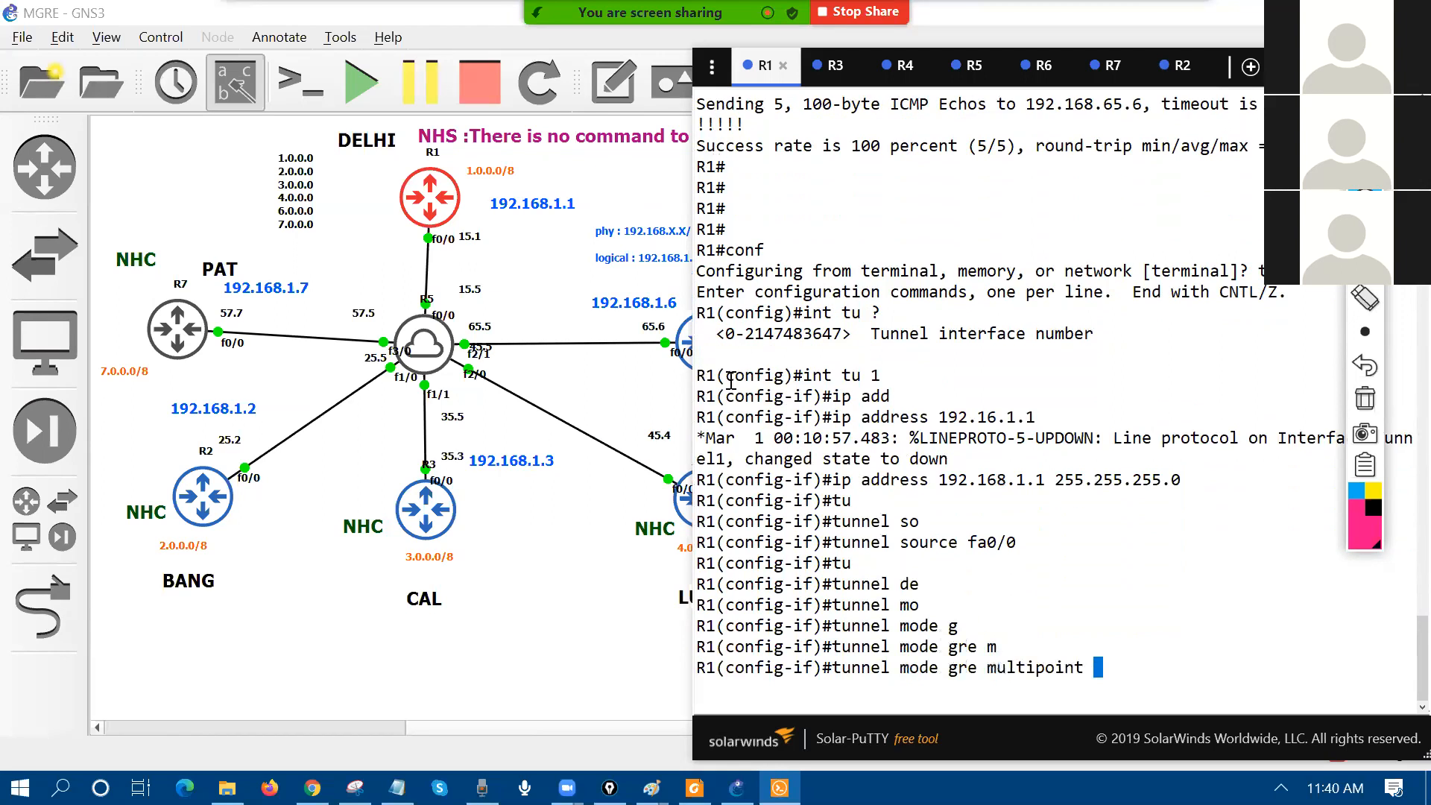
{"action": "left_click_drag", "start_coordinate": [693, 723], "coordinate": [505, 723]}
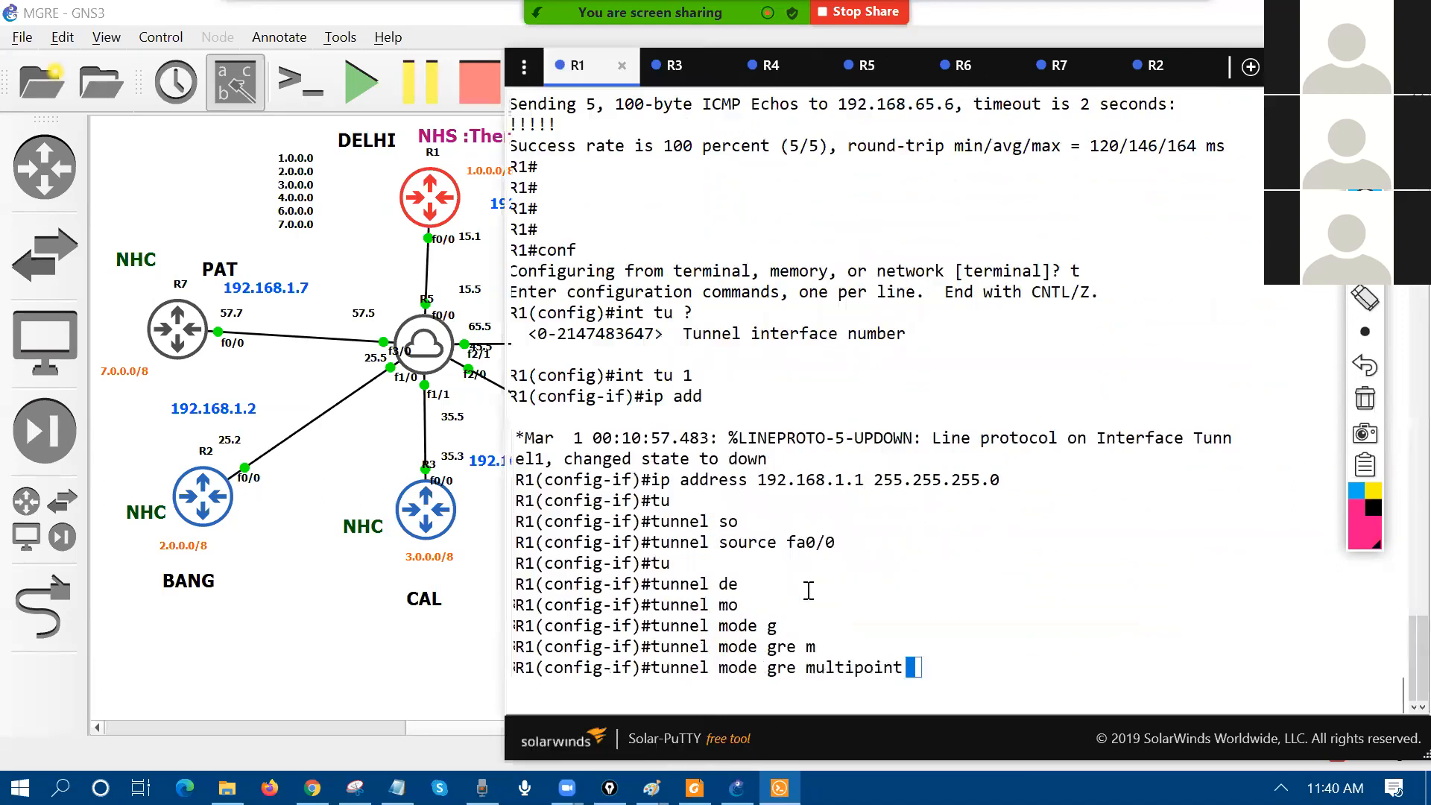
{"action": "key", "text": "BackSpace"}
{"action": "key", "text": "BackSpace"}
{"action": "key", "text": "BackSpace"}
{"action": "key", "text": "BackSpace"}
{"action": "key", "text": "BackSpace"}
{"action": "key", "text": "BackSpace"}
{"action": "key", "text": "BackSpace"}
{"action": "key", "text": "BackSpace"}
{"action": "key", "text": "BackSpace"}
{"action": "key", "text": "BackSpace"}
{"action": "key", "text": "BackSpace"}
{"action": "key", "text": "BackSpace"}
{"action": "key", "text": "BackSpace"}
{"action": "key", "text": "BackSpace"}
{"action": "key", "text": "BackSpace"}
{"action": "key", "text": "BackSpace"}
{"action": "key", "text": "BackSpace"}
{"action": "key", "text": "BackSpace"}
{"action": "key", "text": "BackSpace"}
{"action": "key", "text": "BackSpace"}
Step: Show R1's interface summary with 'do sh ip int br', then 'do sh int tu 1'
{"action": "key", "text": "BackSpace"}
{"action": "key", "text": "BackSpace"}
{"action": "key", "text": "BackSpace"}
{"action": "key", "text": "BackSpace"}
{"action": "key", "text": "BackSpace"}
{"action": "type", "text": "do sh ip in tb"}
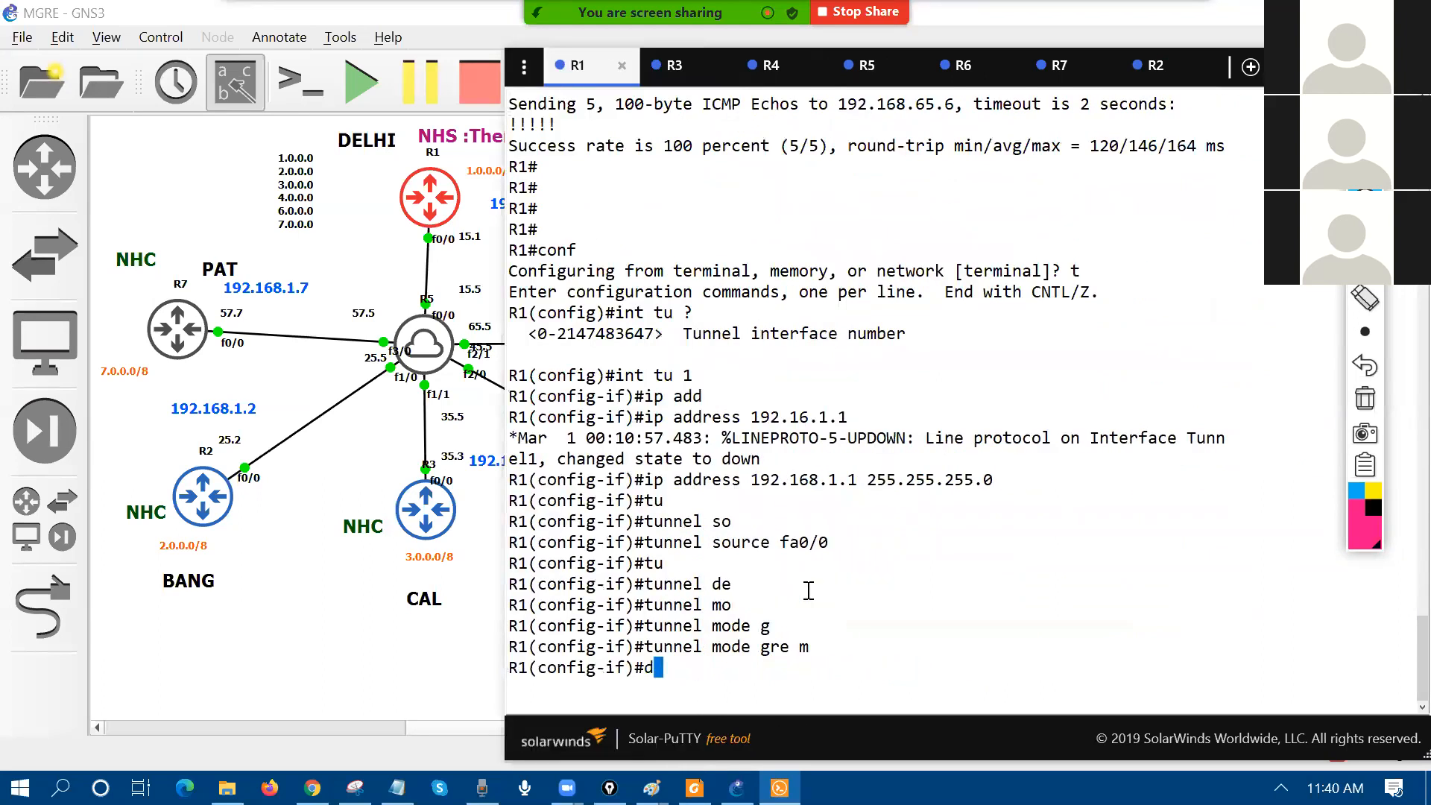
{"action": "key", "text": "BackSpace"}
{"action": "key", "text": "BackSpace"}
{"action": "key", "text": "BackSpace"}
{"action": "type", "text": "t br"}
{"action": "key", "text": "Return"}
{"action": "type", "text": "do sh in ttu"}
{"action": "key", "text": "BackSpace"}
{"action": "key", "text": "BackSpace"}
{"action": "key", "text": "BackSpace"}
{"action": "key", "text": "BackSpace"}
{"action": "key", "text": "BackSpace"}
{"action": "type", "text": "t ut"}
{"action": "key", "text": "BackSpace"}
{"action": "key", "text": "BackSpace"}
{"action": "type", "text": "tu 1"}
{"action": "key", "text": "Return"}
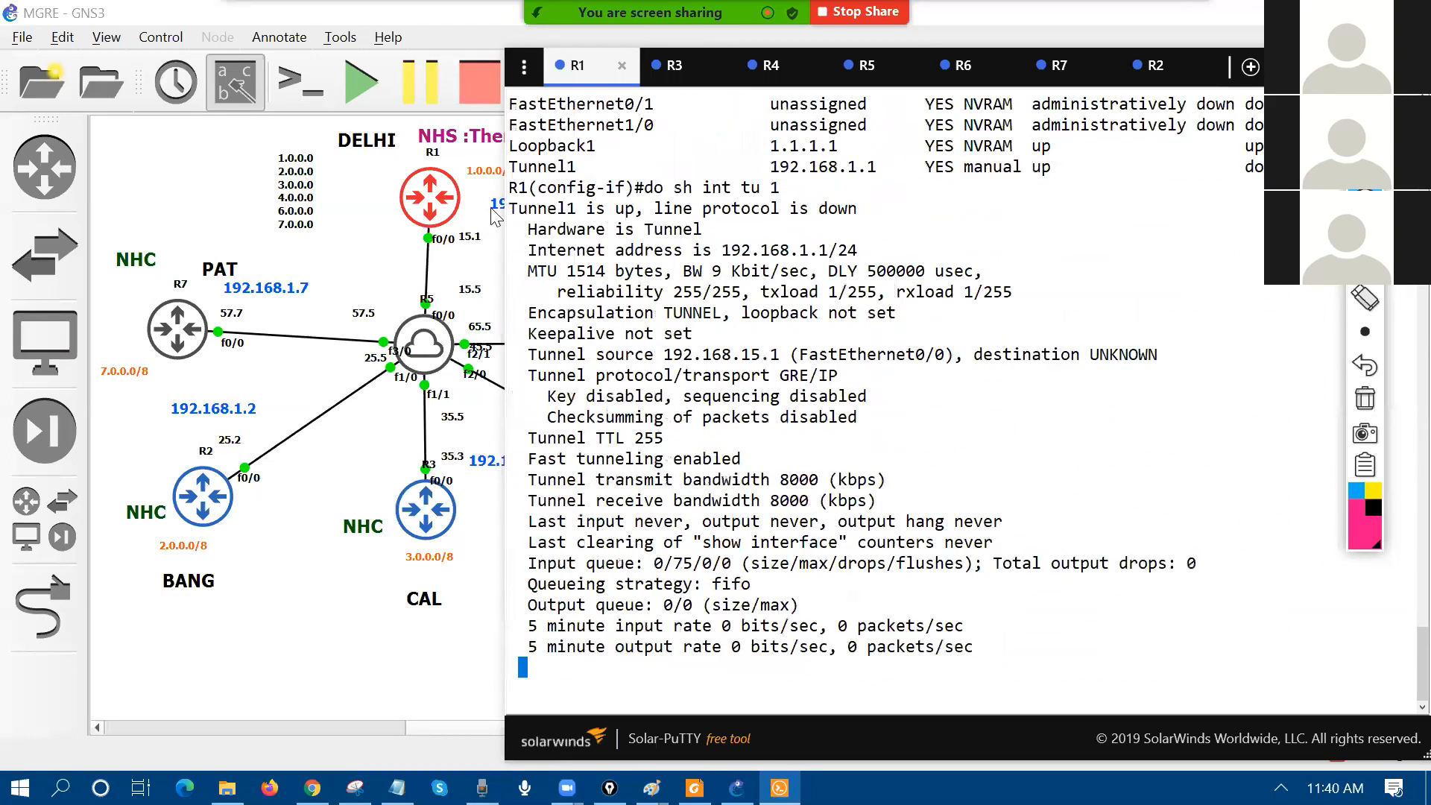
Step: Highlight Tunnel1's down line protocol, its source and its UNKNOWN destination
{"action": "left_click_drag", "start_coordinate": [514, 190], "coordinate": [859, 187]}
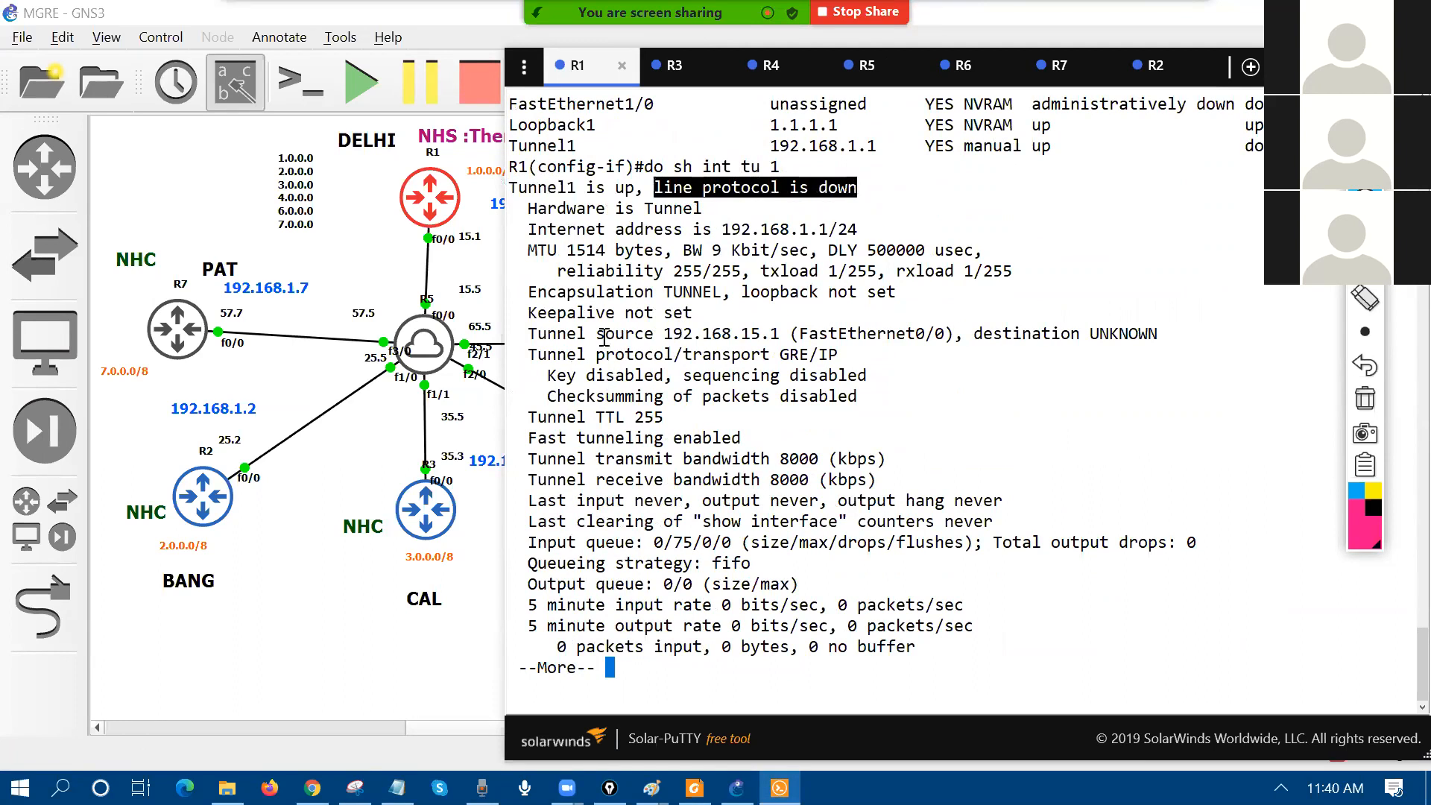
{"action": "left_click_drag", "start_coordinate": [529, 334], "coordinate": [1159, 334]}
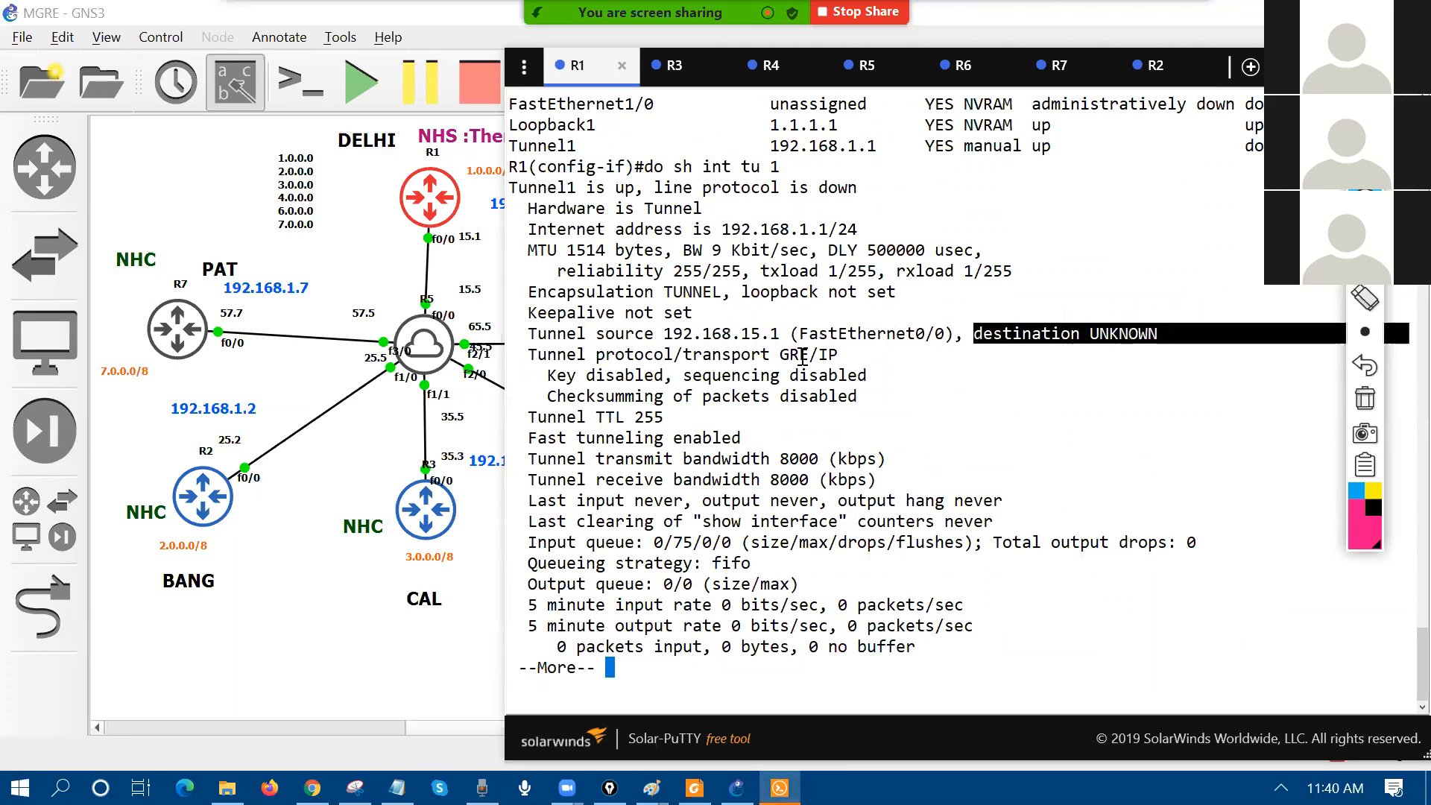
{"action": "left_click_drag", "start_coordinate": [531, 355], "coordinate": [838, 355]}
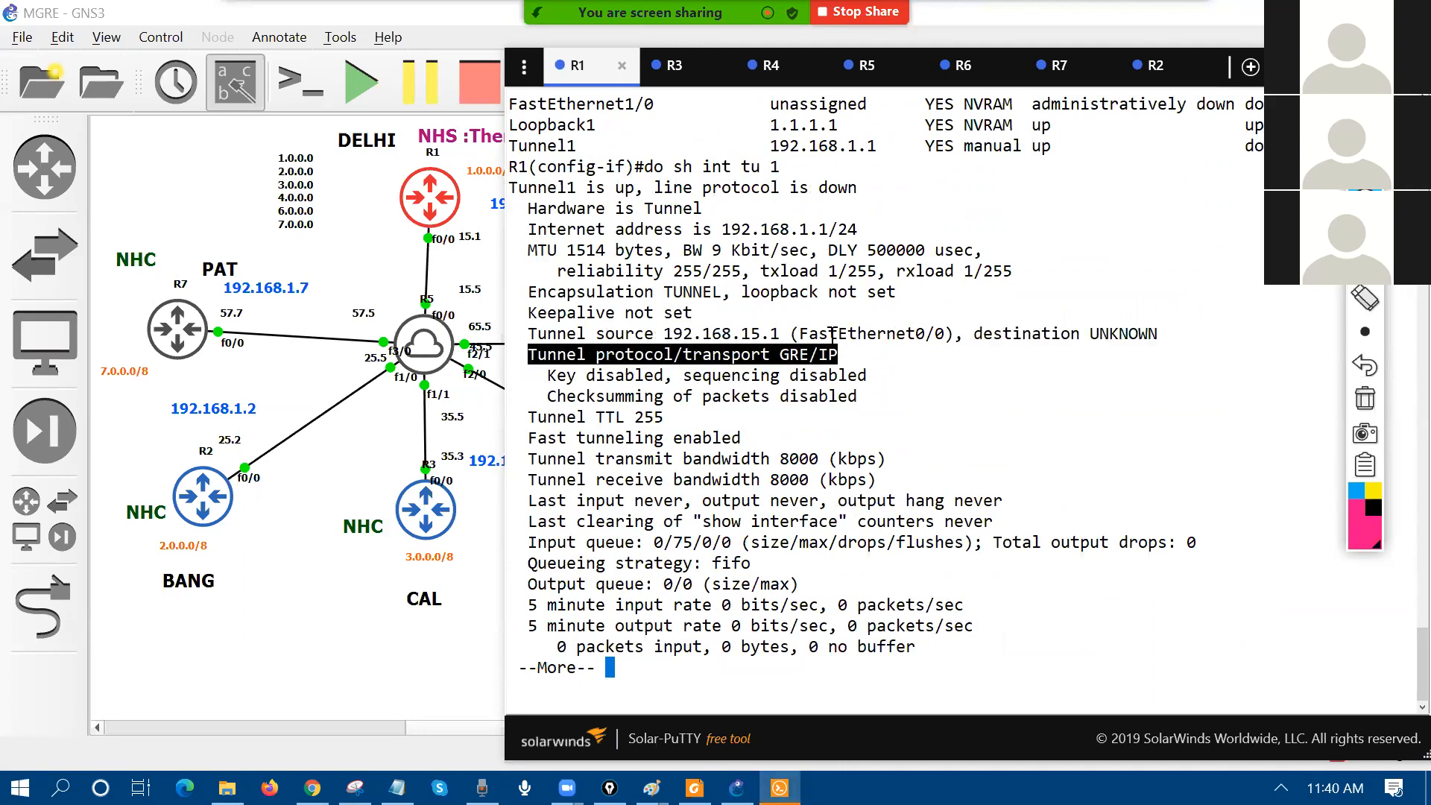
Step: Apply 'tunnel mode gre multipoint' to Tunnel1, then start the interface summary command again
{"action": "type", "text": "q"}
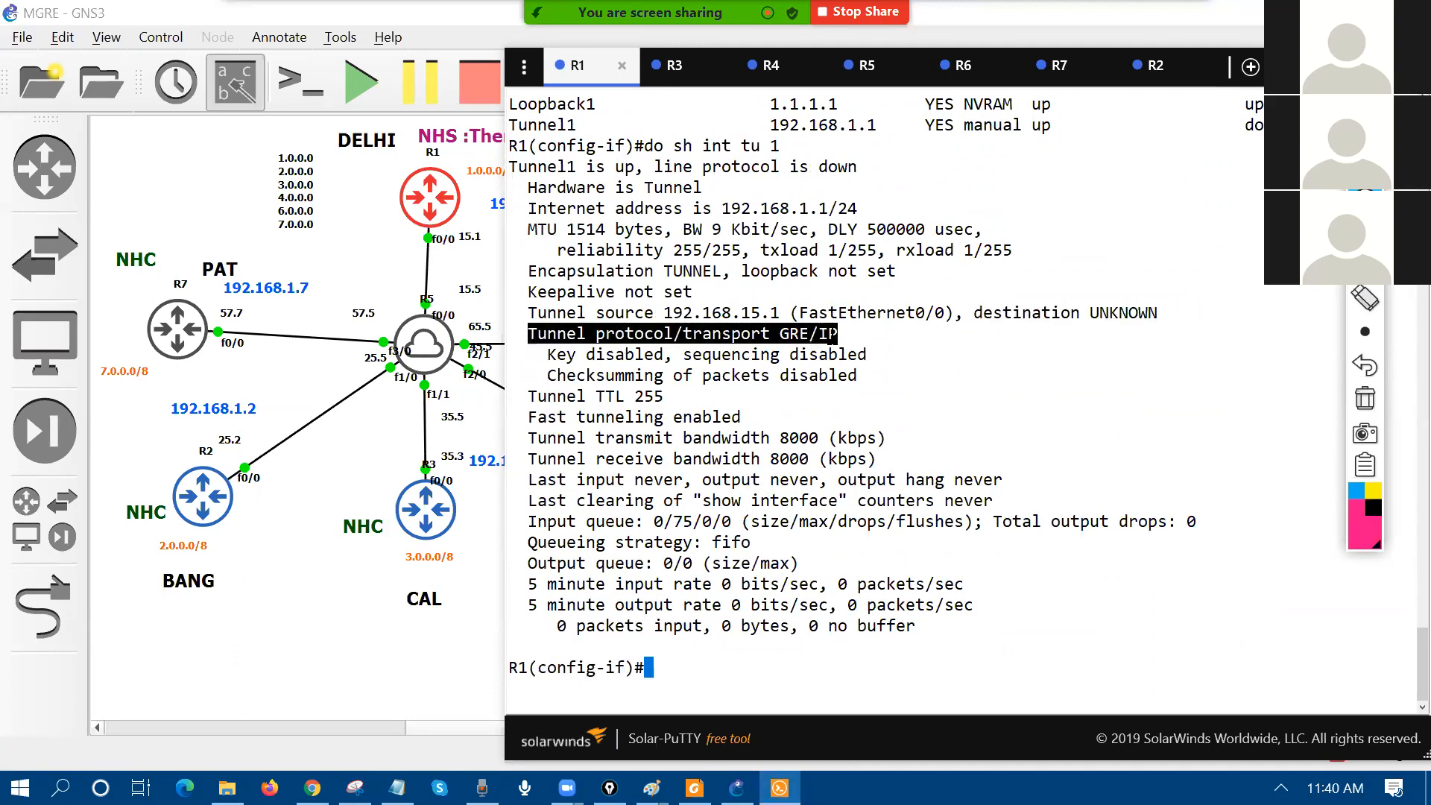
{"action": "type", "text": "tu"}
{"action": "key", "text": "Tab"}
{"action": "type", "text": "mo"}
{"action": "key", "text": "Tab"}
{"action": "type", "text": "gr"}
{"action": "key", "text": "Tab"}
{"action": "type", "text": "m"}
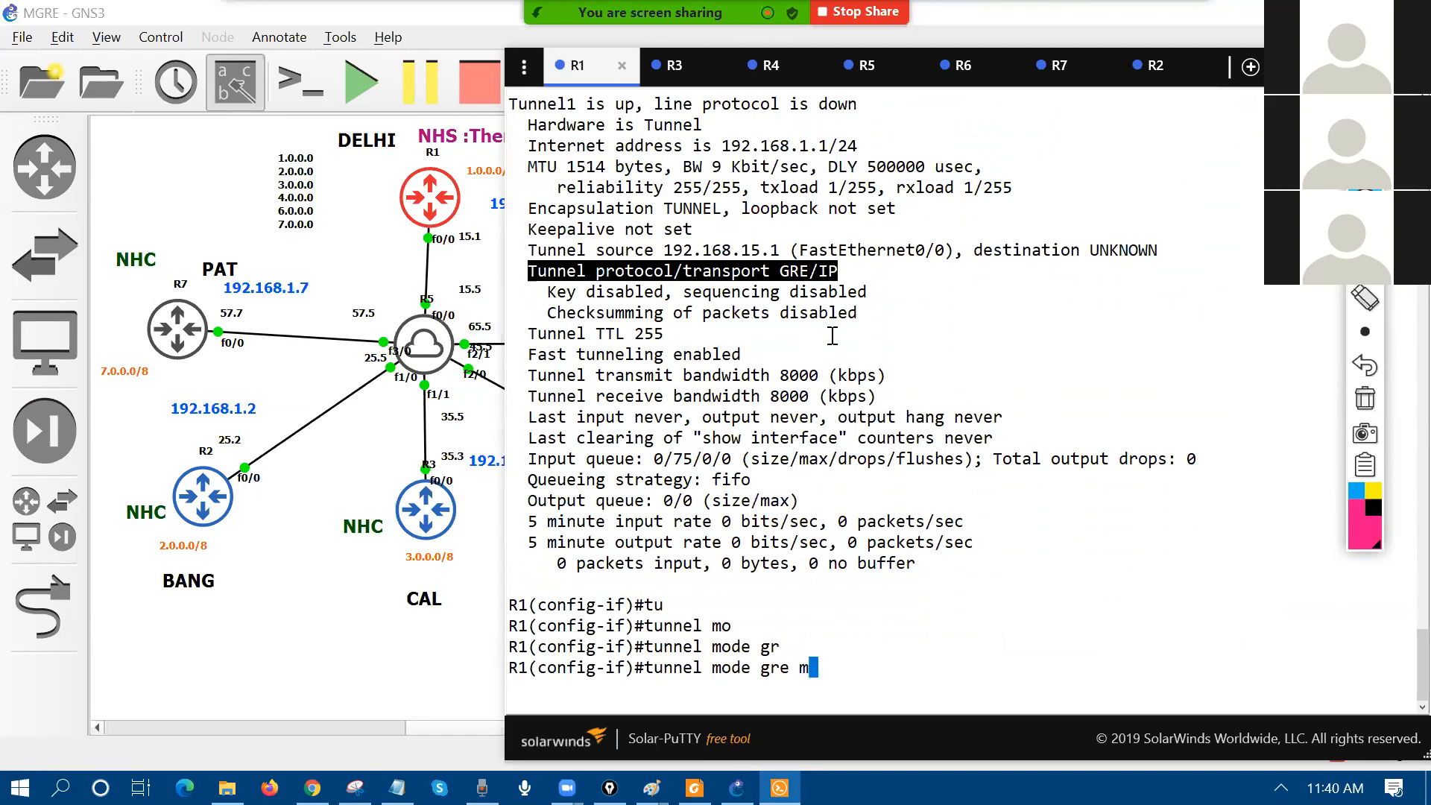
{"action": "key", "text": "Tab"}
{"action": "key", "text": "Return"}
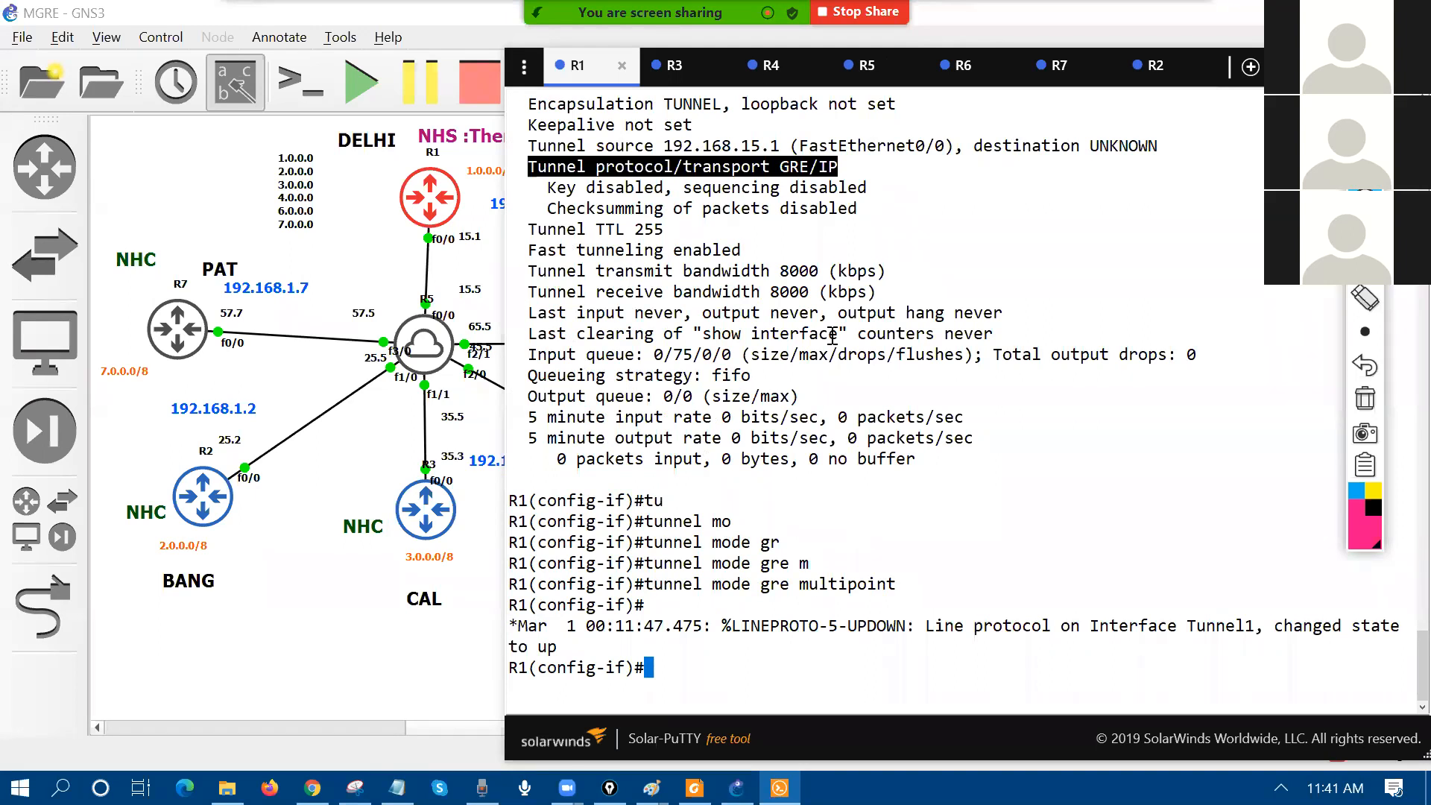
{"action": "type", "text": "do sh ip int br"}
Step: Run 'do sh ip int br' and 'do sh int tu 1', highlighting the multi-GRE/IP transport
{"action": "key", "text": "Return"}
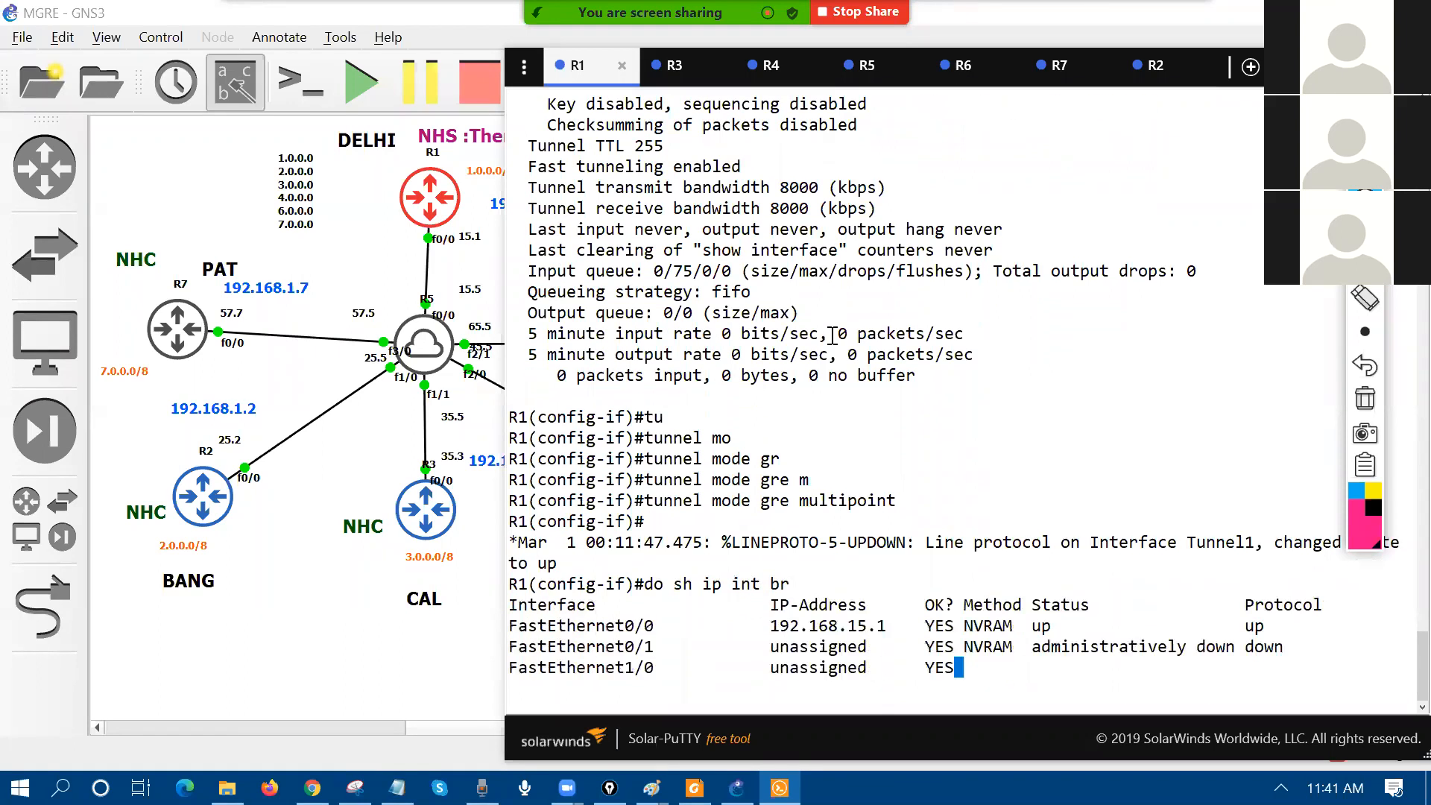
{"action": "type", "text": "do sh int t"}
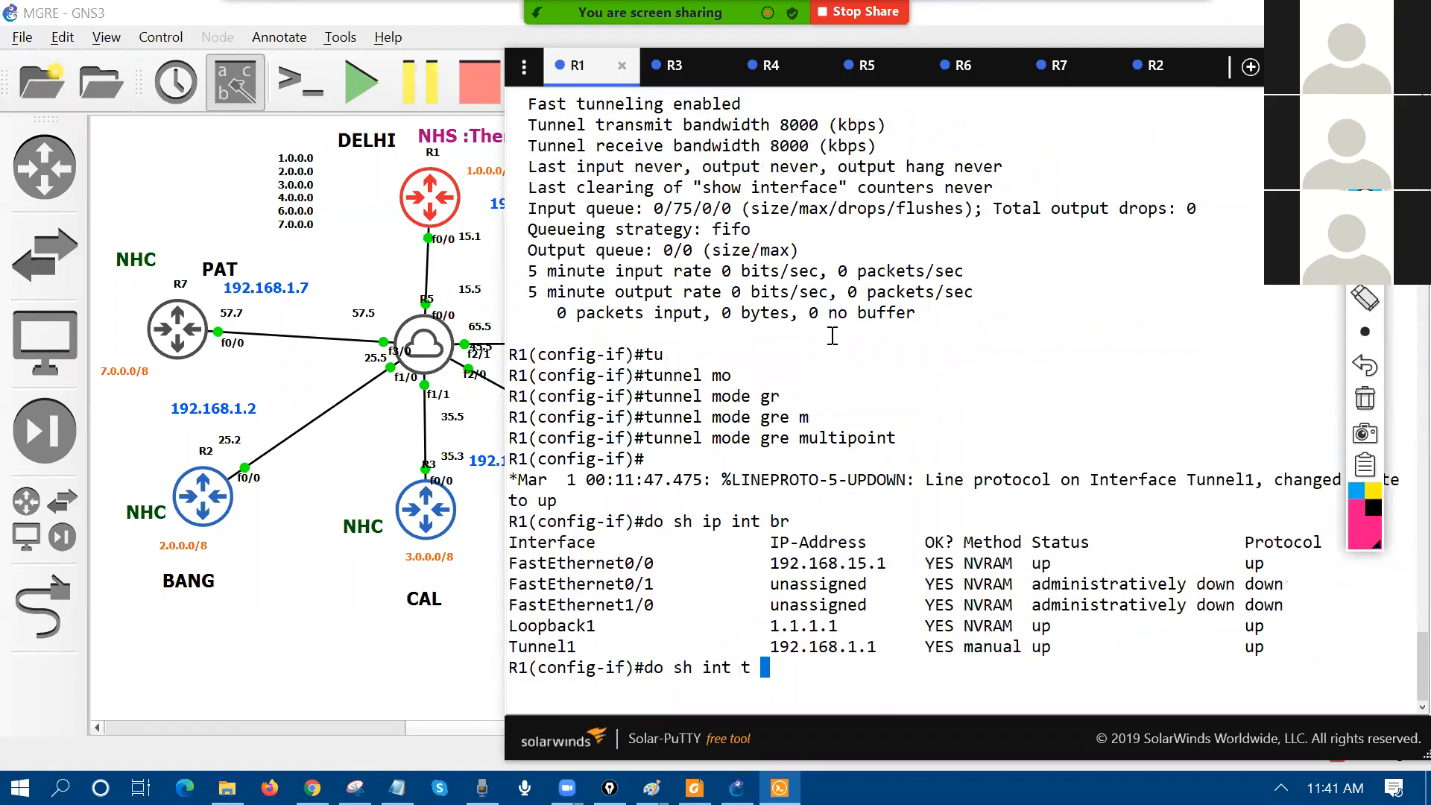
{"action": "type", "text": "u 1"}
{"action": "key", "text": "Return"}
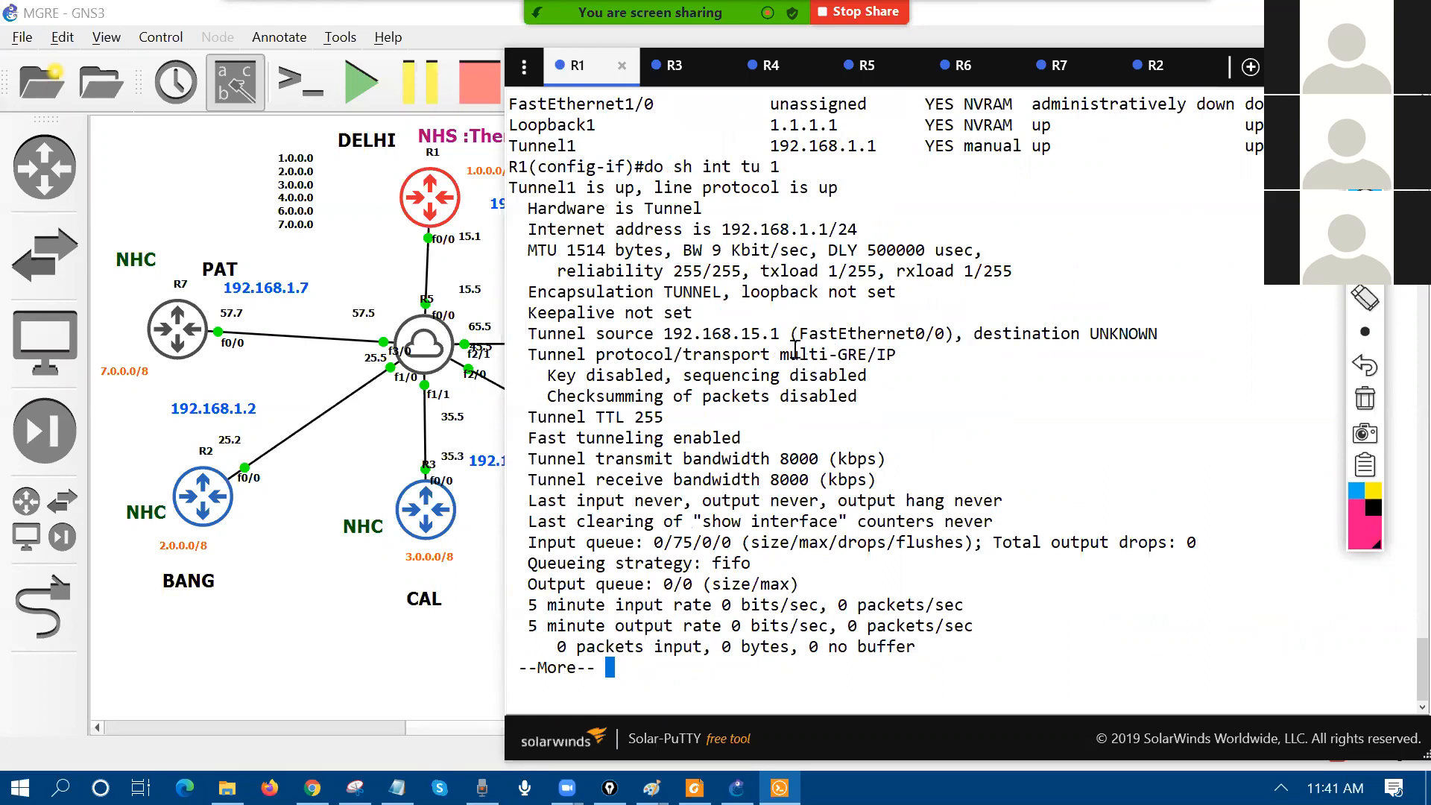
{"action": "double_click", "coordinate": [826, 355]}
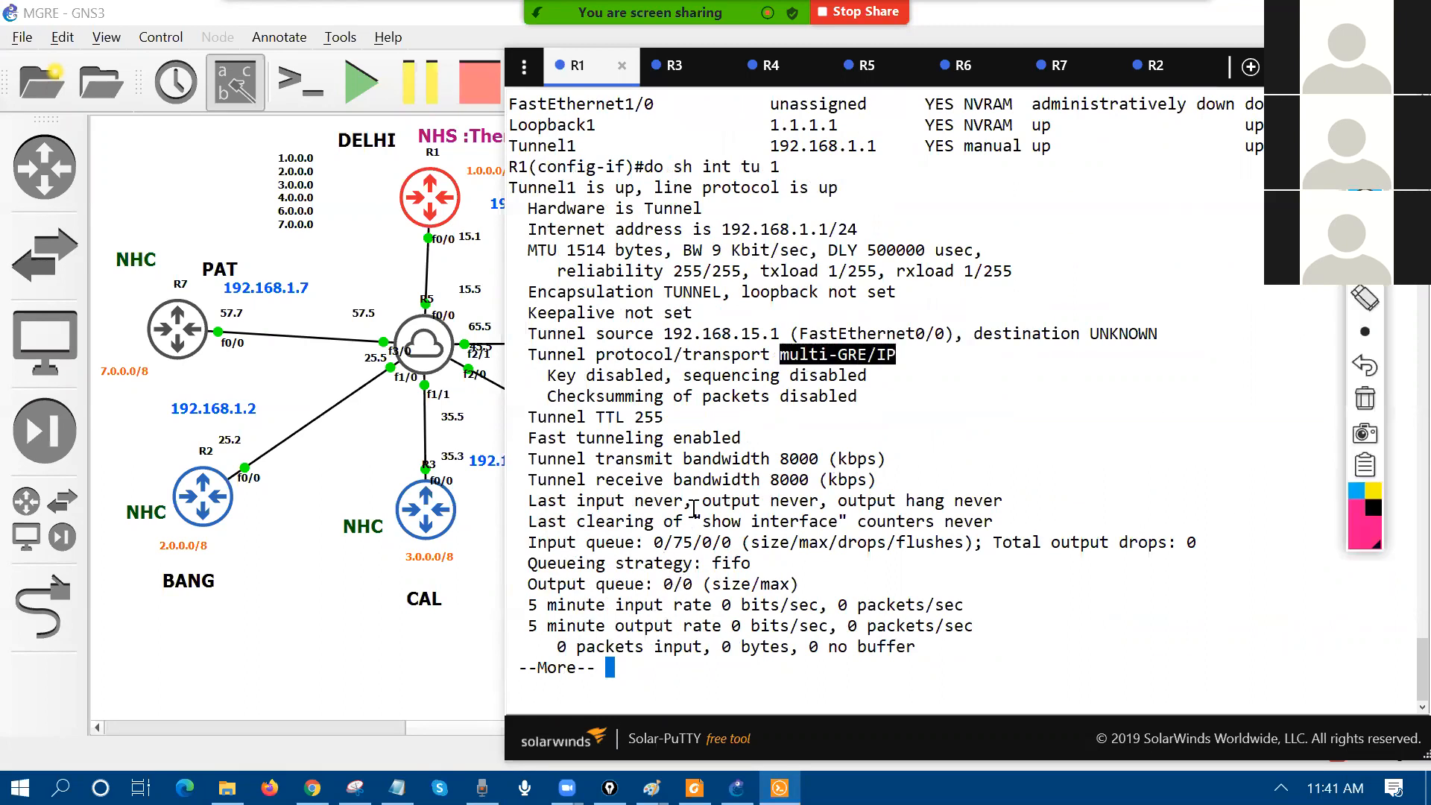
{"action": "scroll", "coordinate": [696, 332], "scroll_direction": "up", "scroll_amount": 12}
{"action": "scroll", "coordinate": [779, 402], "scroll_direction": "up", "scroll_amount": 4}
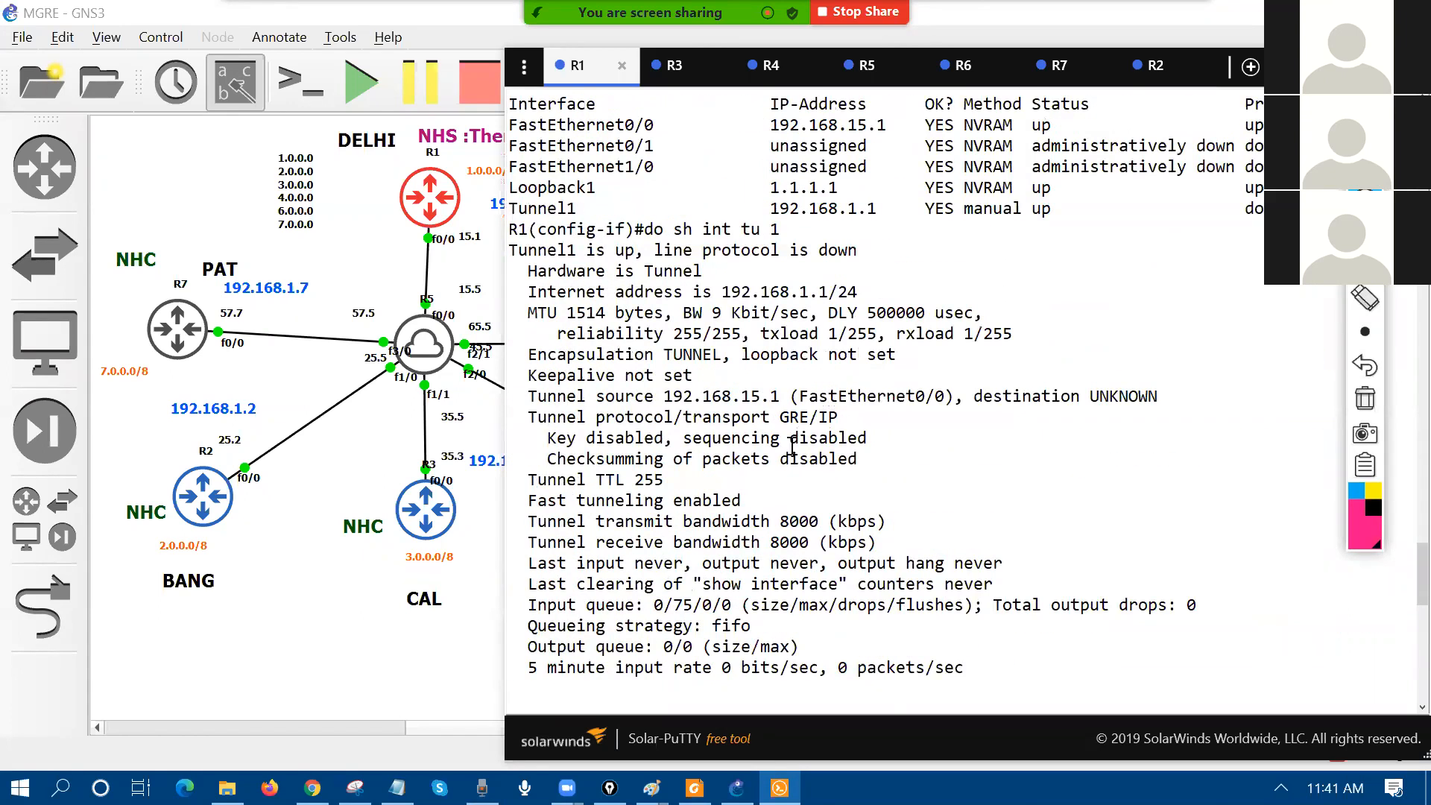
{"action": "left_click_drag", "start_coordinate": [772, 416], "coordinate": [850, 409]}
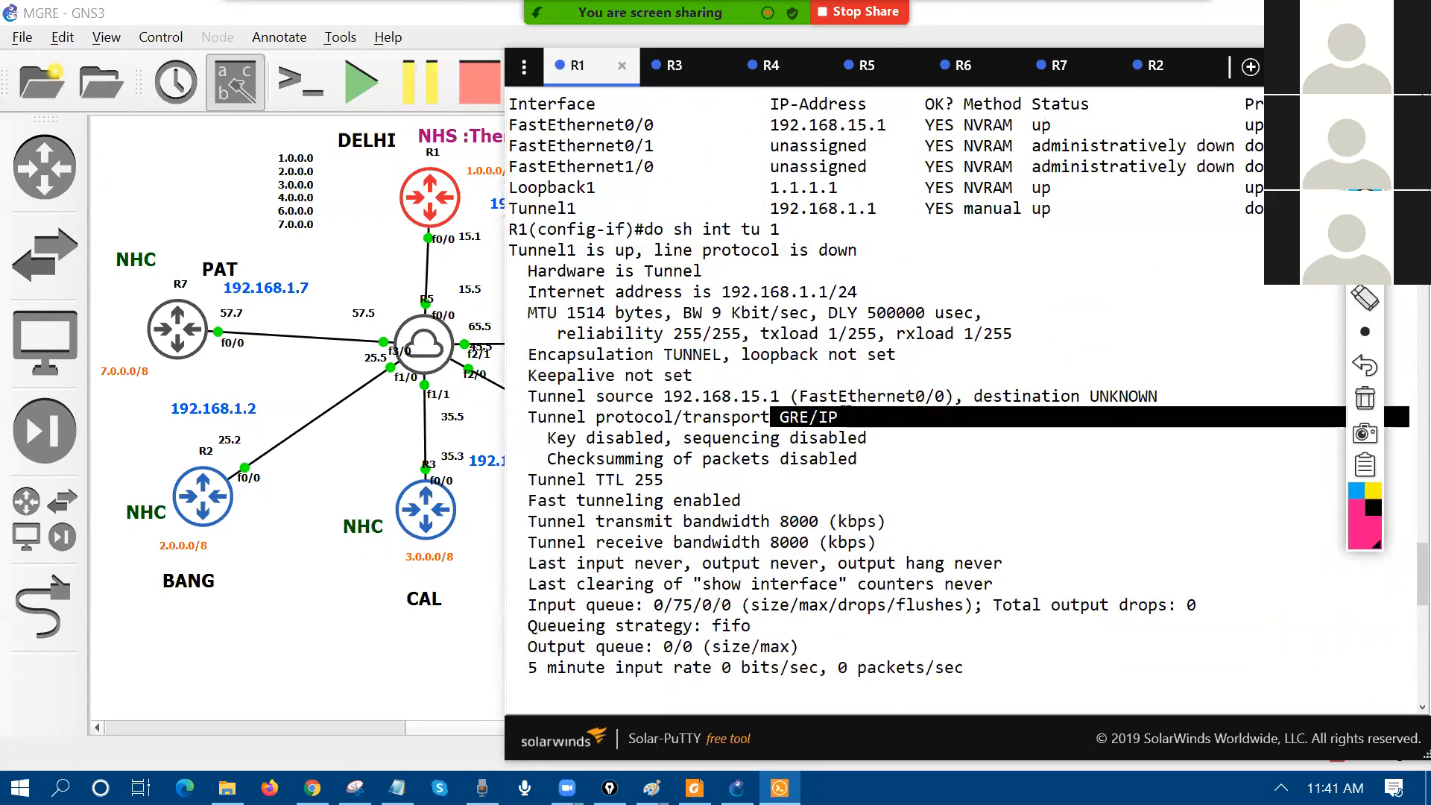
{"action": "scroll", "coordinate": [820, 552], "scroll_direction": "down", "scroll_amount": 15}
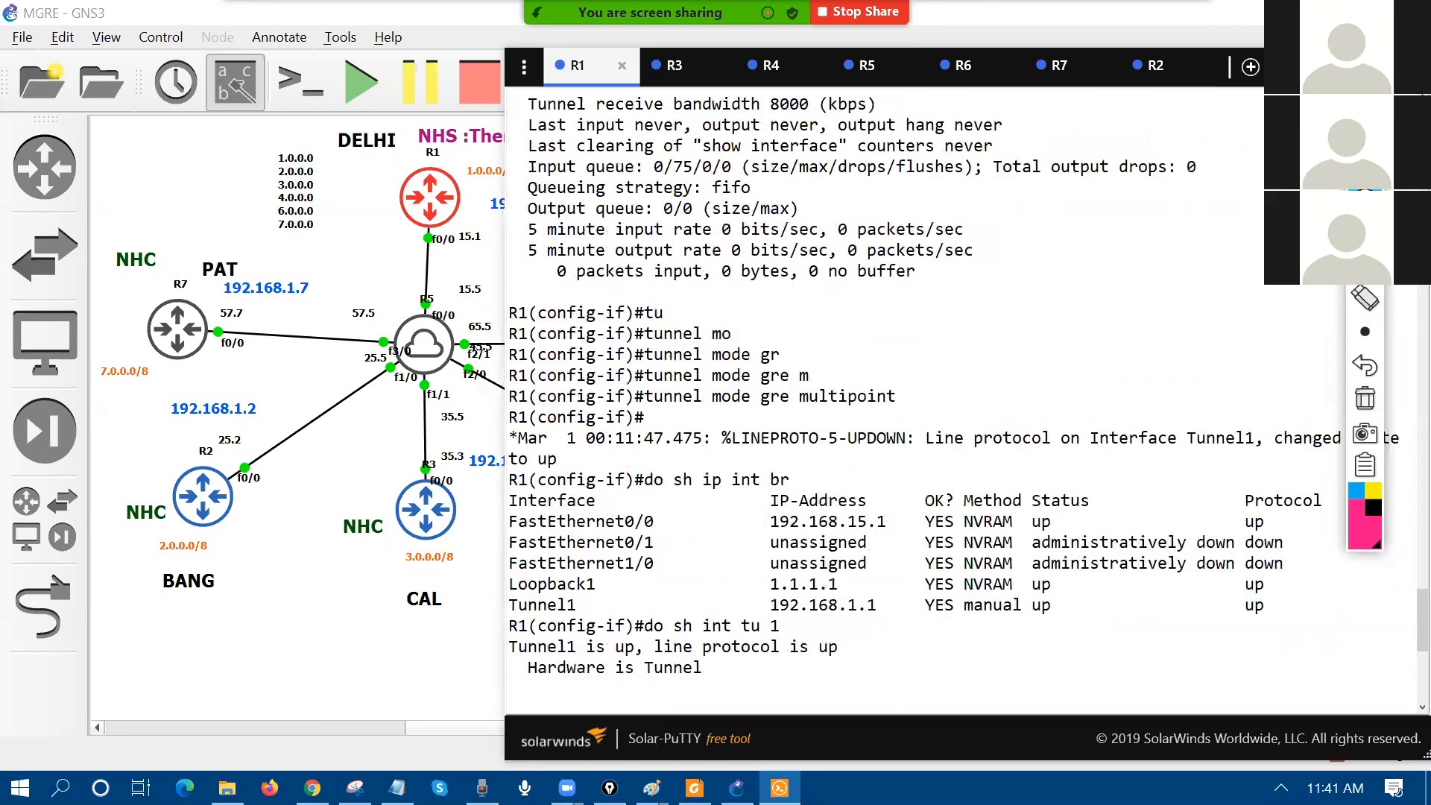
{"action": "left_click_drag", "start_coordinate": [772, 395], "coordinate": [895, 396]}
{"action": "left_click_drag", "start_coordinate": [538, 396], "coordinate": [895, 389]}
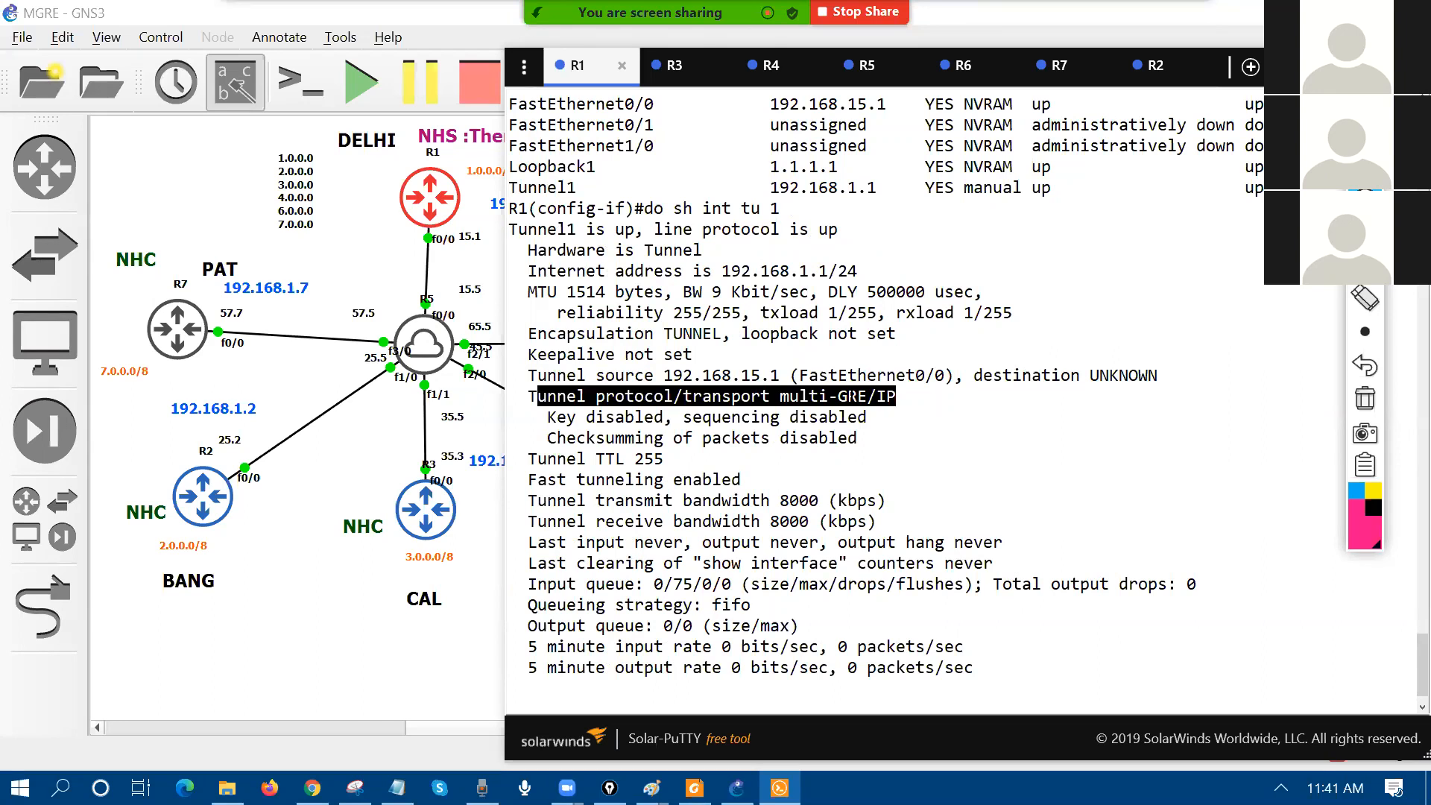
Step: Display Tunnel1's running config with 'do sh run int tu 1' and copy its lines
{"action": "type", "text": "do sh run int tu 1"}
{"action": "key", "text": "Return"}
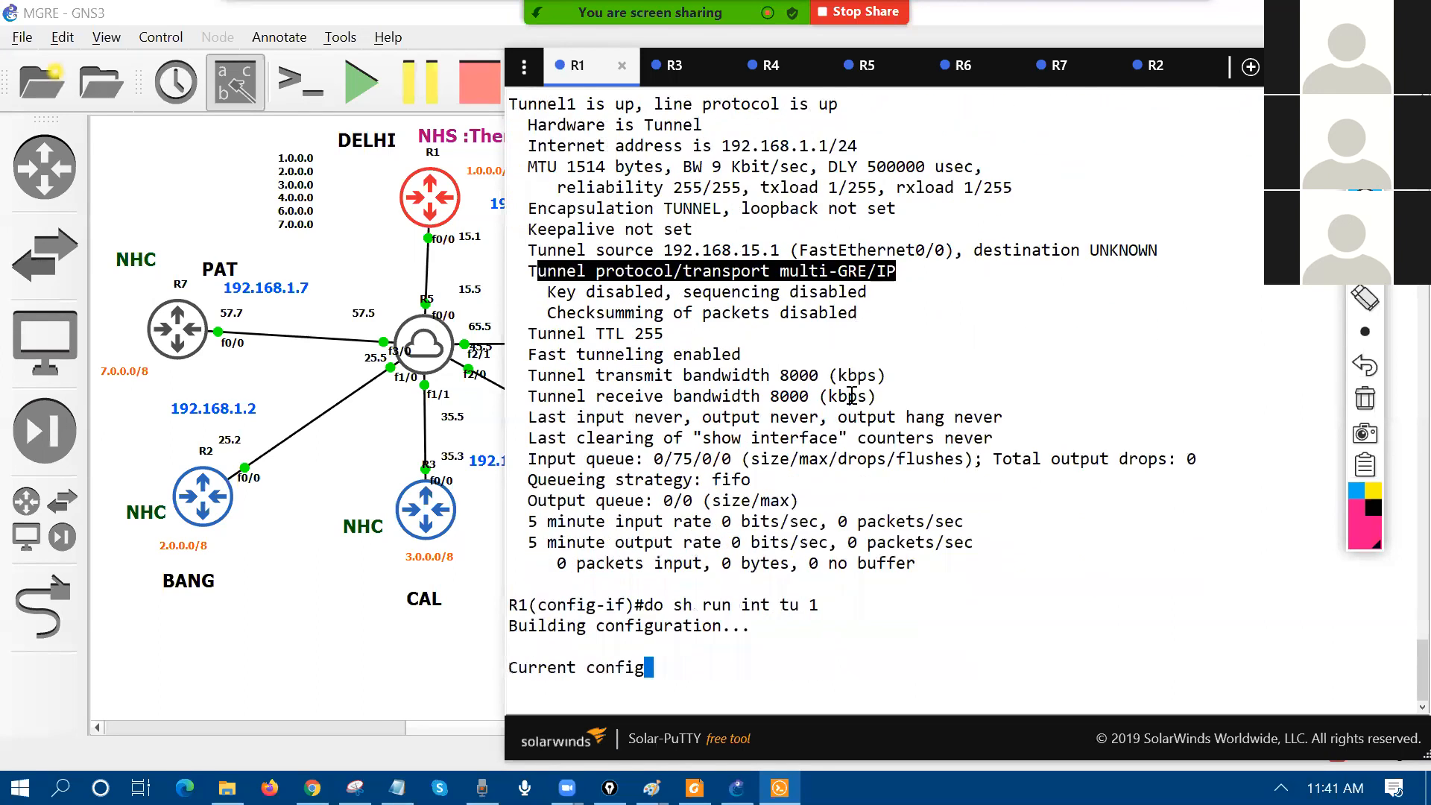
{"action": "left_click_drag", "start_coordinate": [518, 522], "coordinate": [803, 612]}
Step: Replace the Notepad text with an R1 heading and the Tunnel1 block, dropping 'no ip redirects' and adding exit
{"action": "mouse_move", "coordinate": [397, 788]}
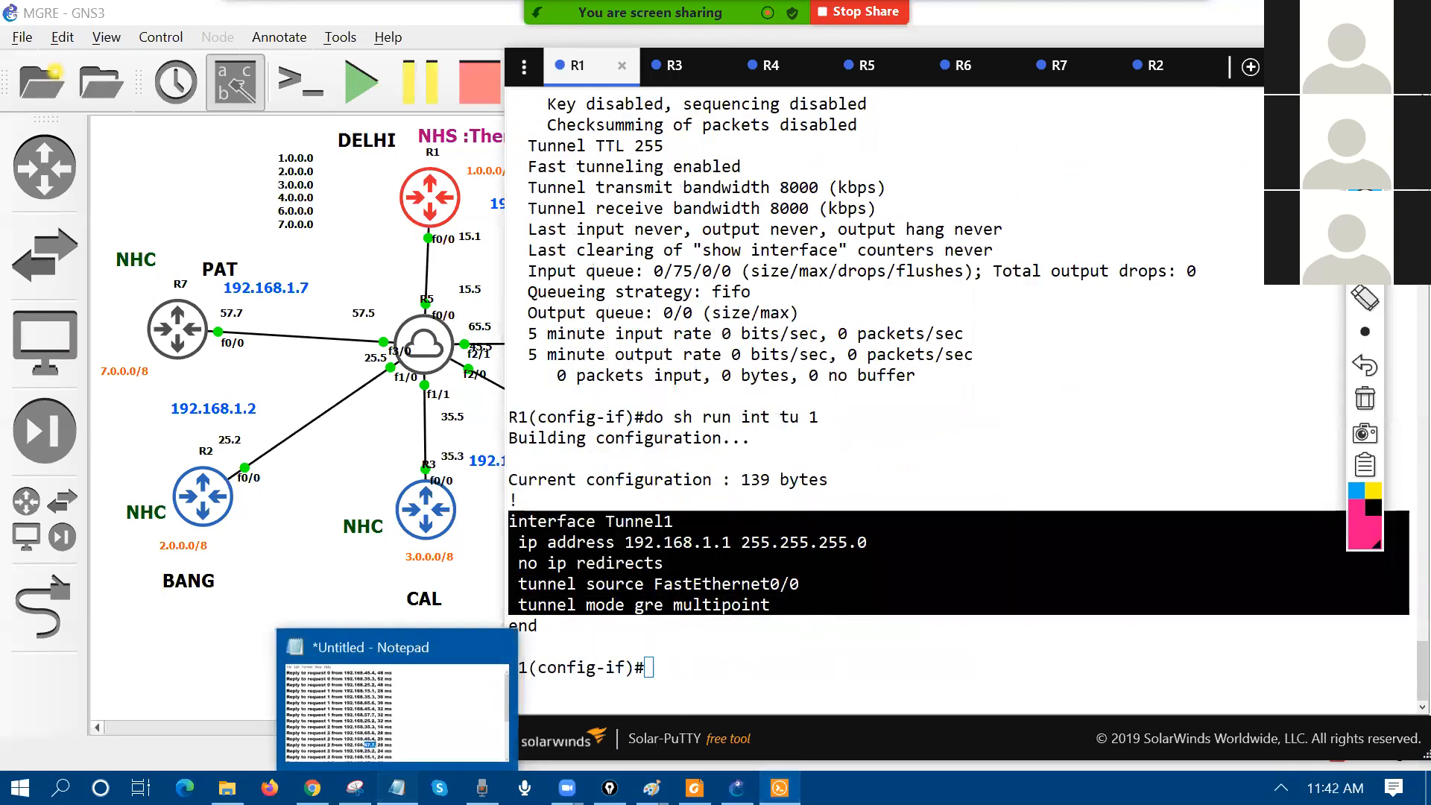
{"action": "left_click", "coordinate": [395, 708]}
{"action": "key", "text": "ctrl+a"}
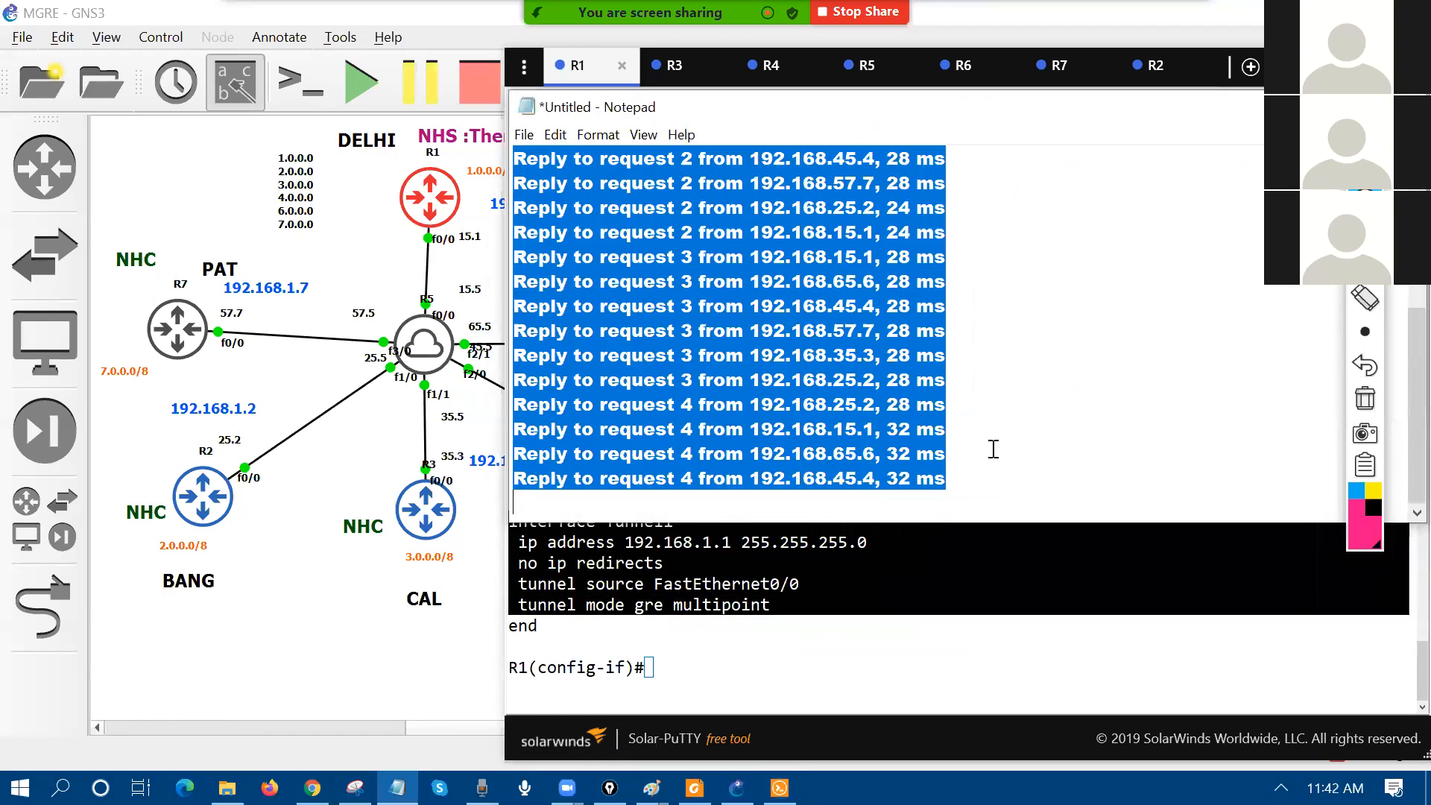
{"action": "type", "text": "R1"}
{"action": "key", "text": "Return"}
{"action": "type", "text": "interface Tunnel1  ip address 192.168.1.1 255.255.255.0  no ip redirects  tunnel source FastEthernet0/0  tunnel mode gre multipoint"}
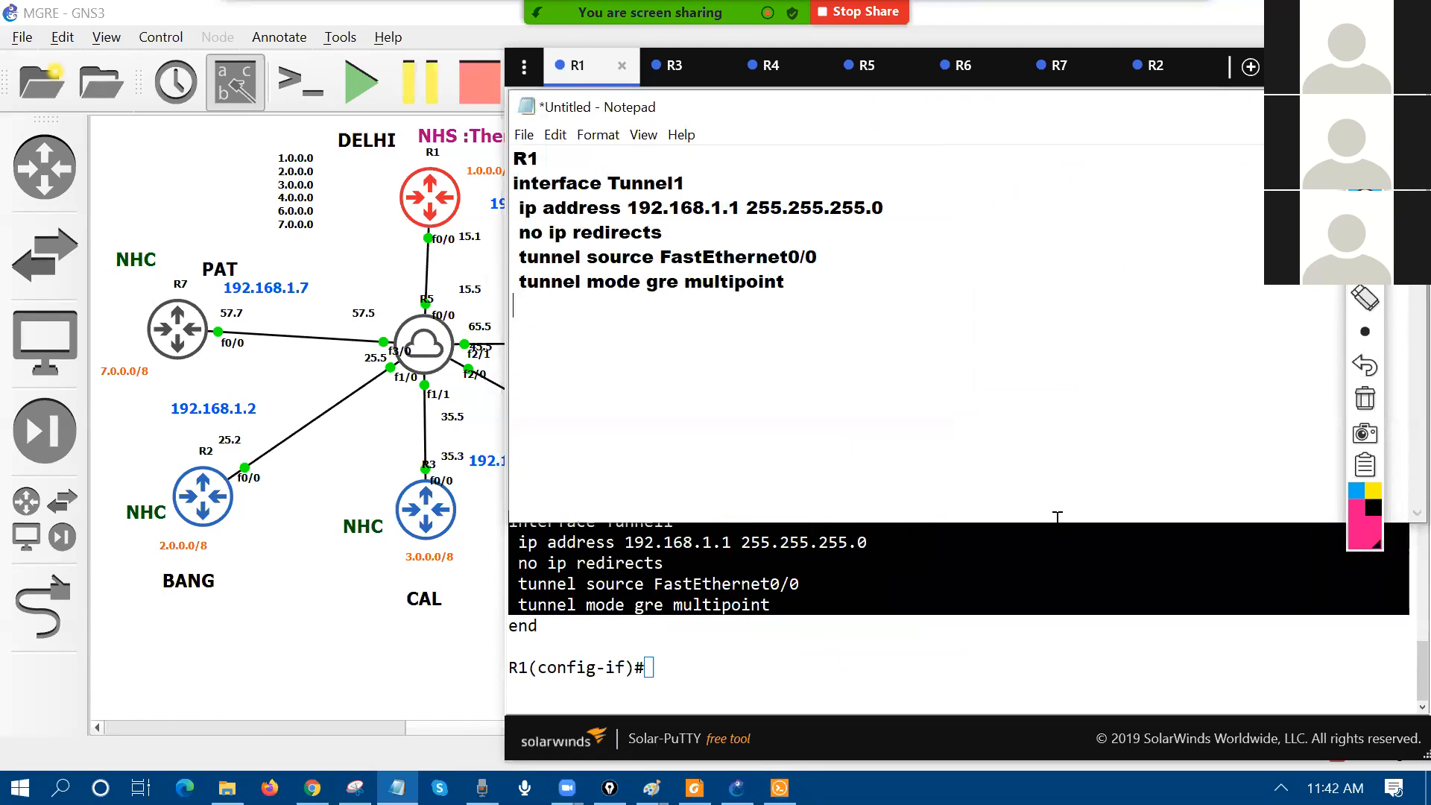
{"action": "left_click_drag", "start_coordinate": [531, 233], "coordinate": [716, 237]}
{"action": "key", "text": "BackSpace"}
{"action": "key", "text": "BackSpace"}
{"action": "key", "text": "BackSpace"}
{"action": "key", "text": "BackSpace"}
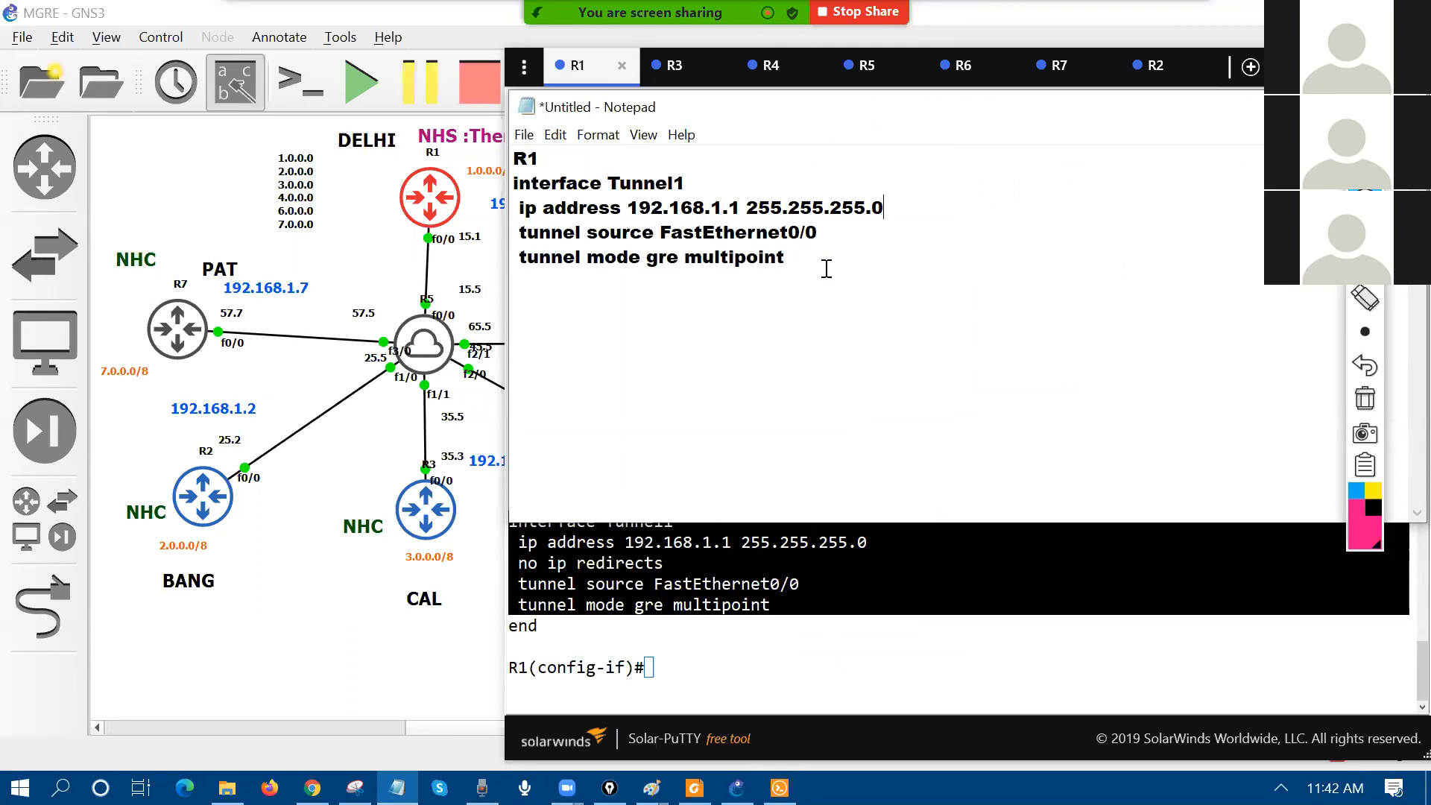
{"action": "type", "text": "exit"}
{"action": "key", "text": "Return"}
{"action": "key", "text": "Return"}
Step: Add an R2 heading with a copy of R1's tunnel configuration block below it
{"action": "type", "text": "R2"}
{"action": "key", "text": "BackSpace"}
{"action": "type", "text": "2"}
{"action": "left_click_drag", "start_coordinate": [513, 183], "coordinate": [591, 311]}
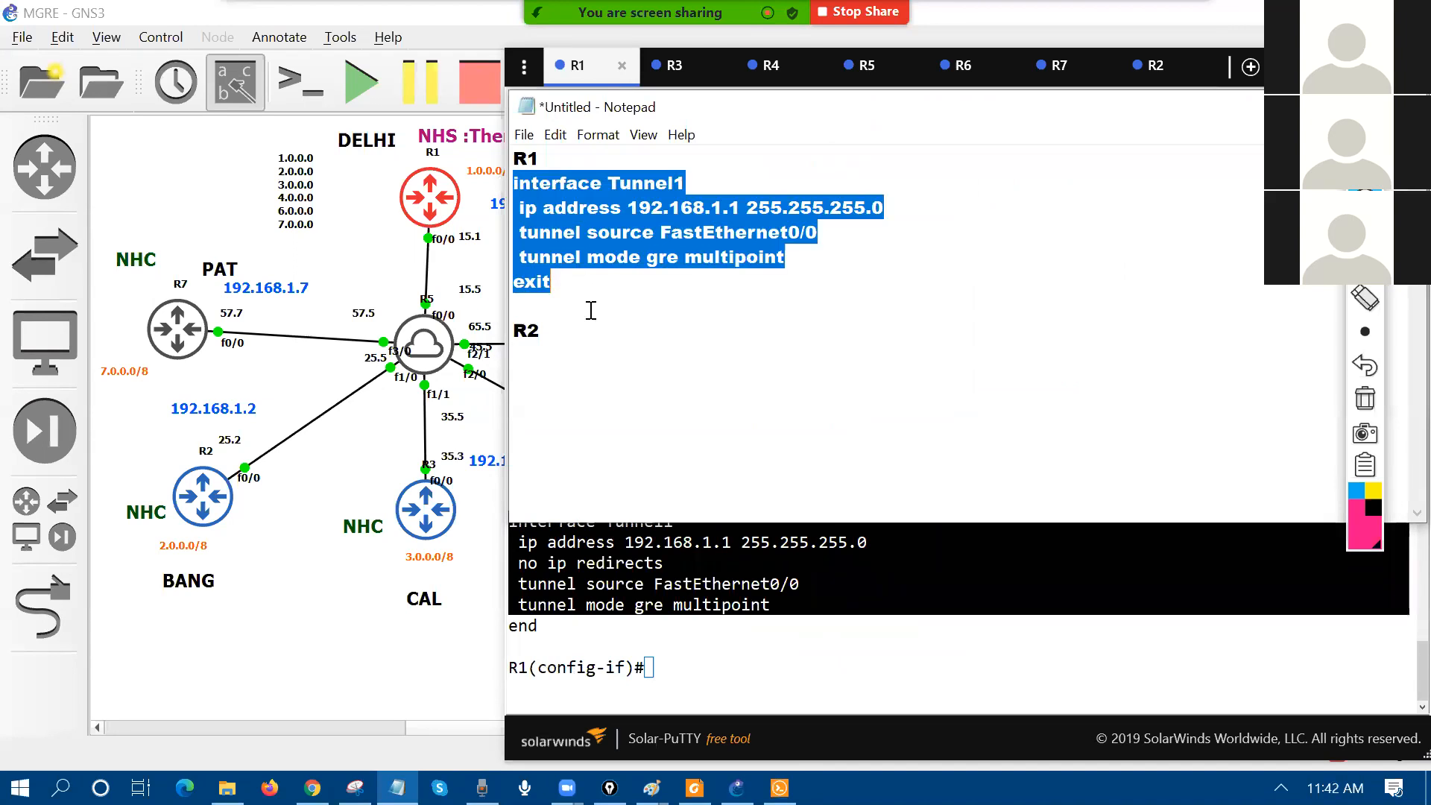
{"action": "left_click", "coordinate": [582, 362]}
{"action": "key", "text": "Return"}
{"action": "type", "text": "interface Tunnel1  ip address 192.168.1.1 255.255.255.0  tunnel source FastEthernet0/0  tunnel mode gre multipoint exit"}
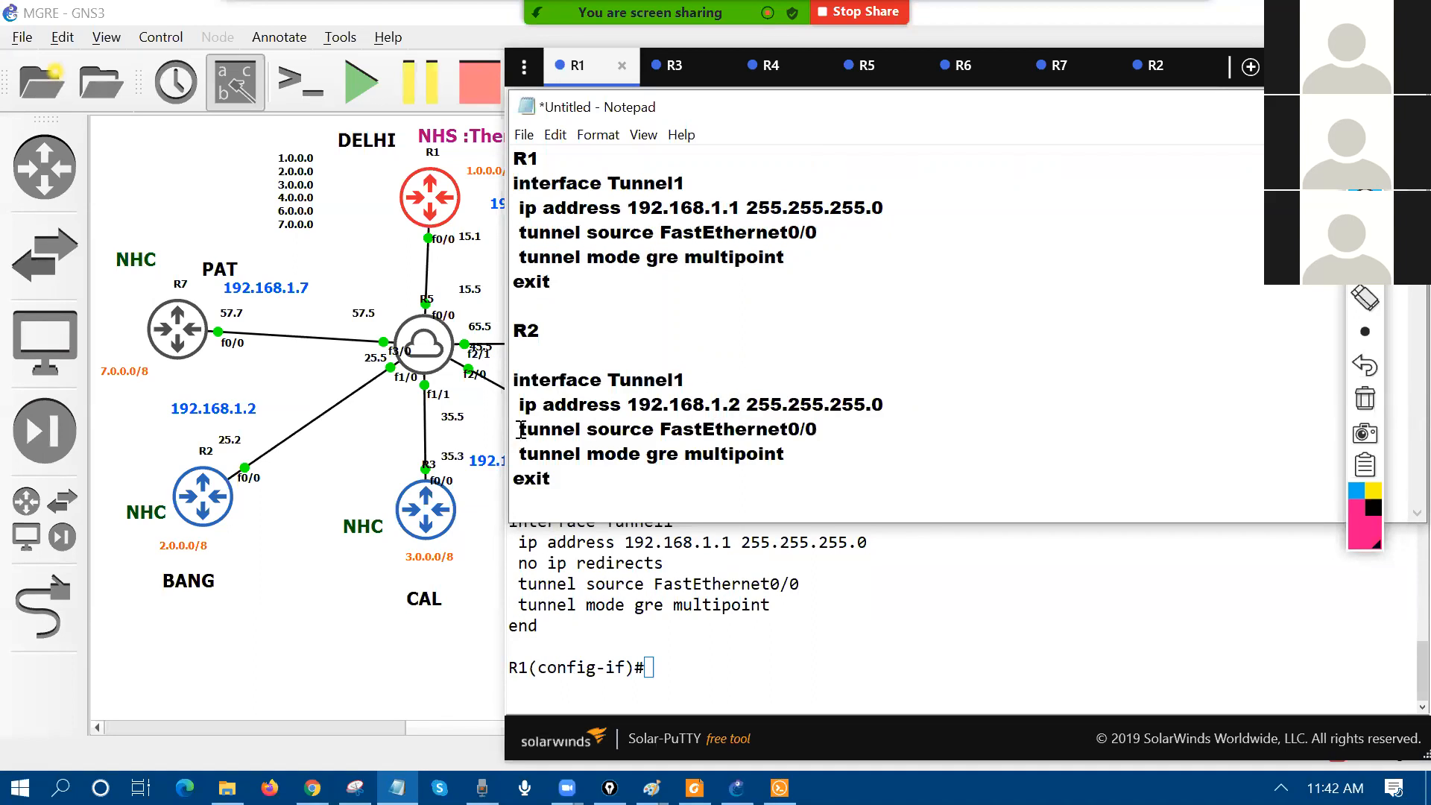
{"action": "left_click_drag", "start_coordinate": [520, 428], "coordinate": [861, 423]}
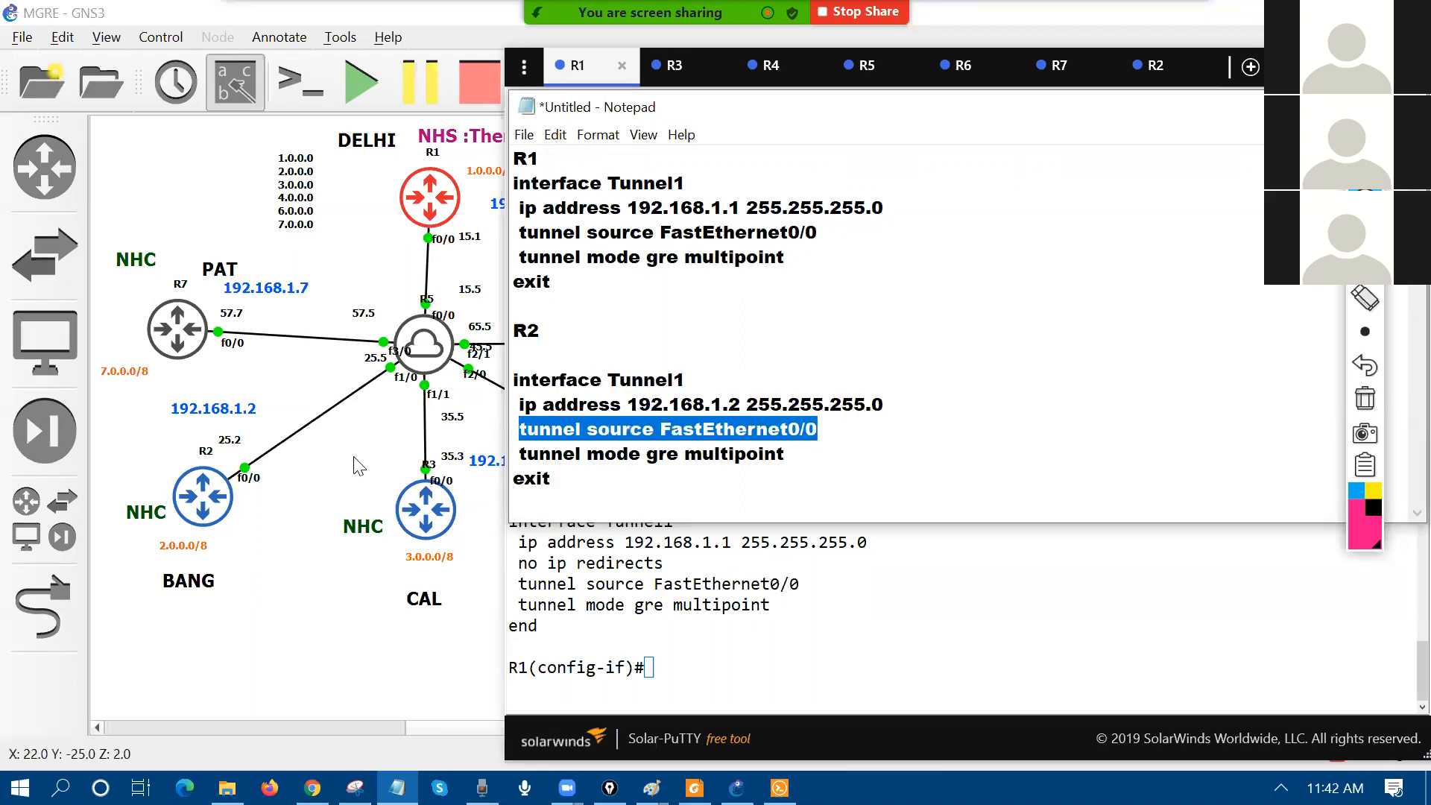
{"action": "left_click", "coordinate": [852, 455]}
{"action": "key", "text": "Return"}
{"action": "key", "text": "BackSpace"}
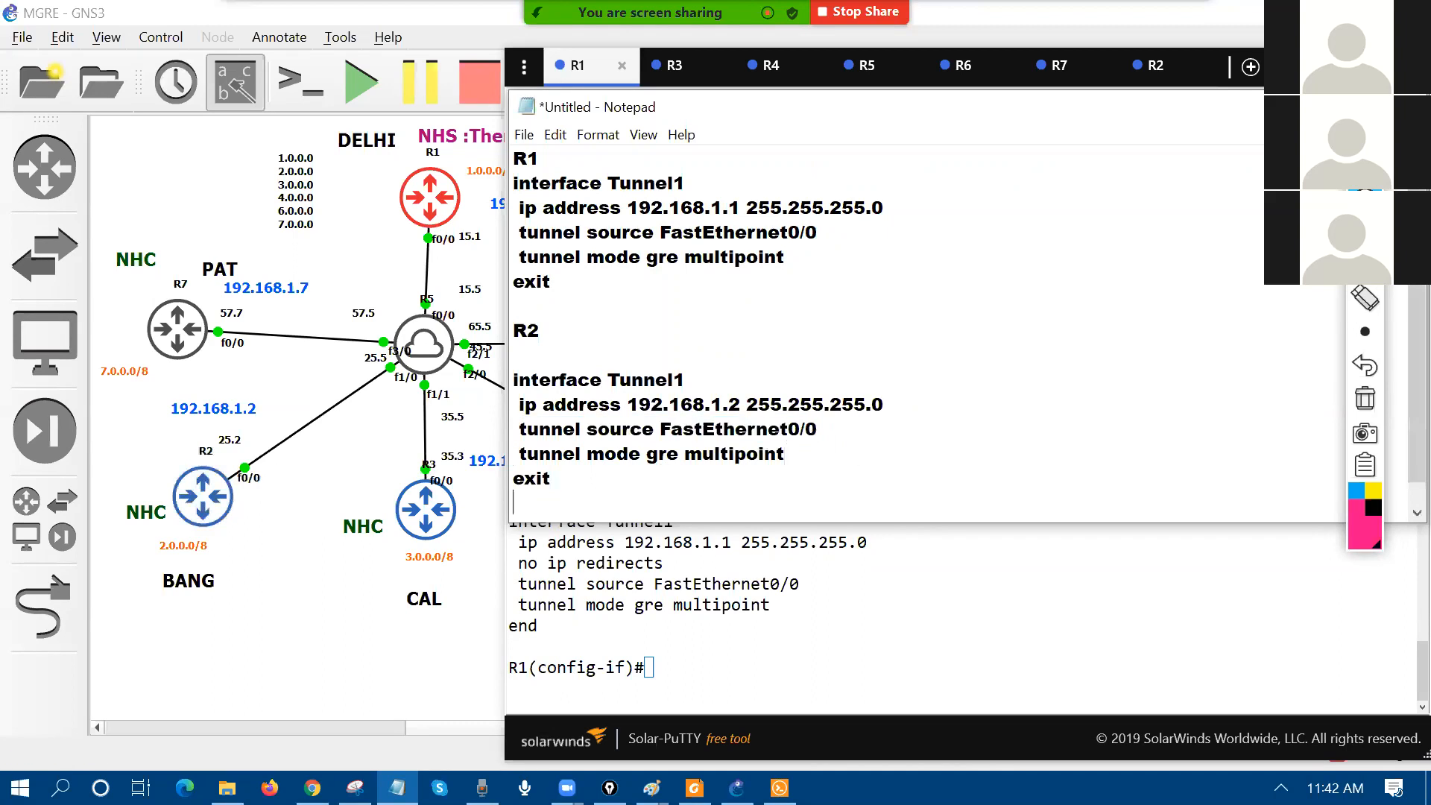
Step: Add an R3 tunnel block with its address changed to 192.168.1.3
{"action": "key", "text": "Down"}
{"action": "key", "text": "Return"}
{"action": "key", "text": "Return"}
{"action": "type", "text": "R3"}
{"action": "key", "text": "Return"}
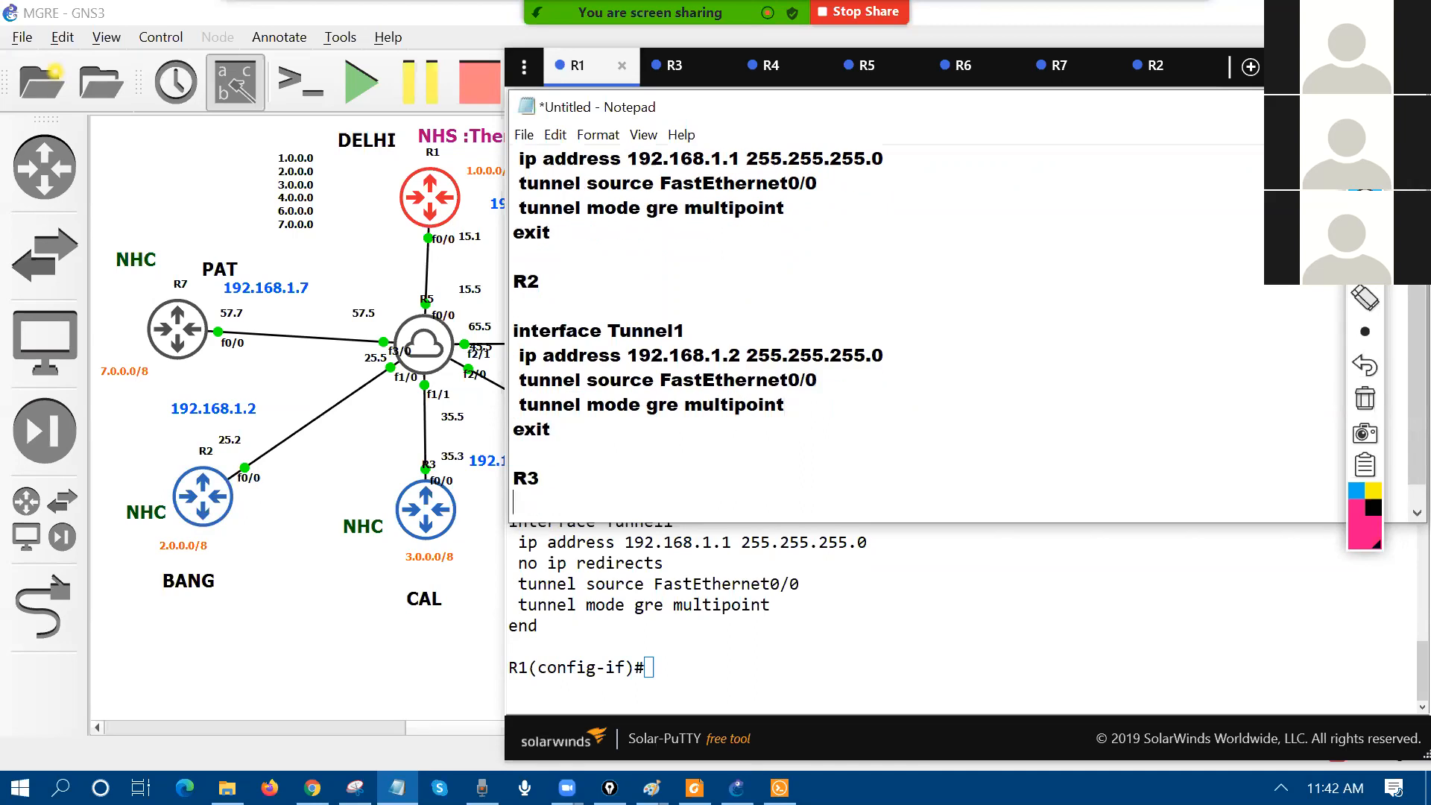
{"action": "type", "text": "interface Tunnel1  ip address 192.168.1.1 255.255.255.0  tunnel source FastEthernet0/0  tunnel mode gre multipoint exit"}
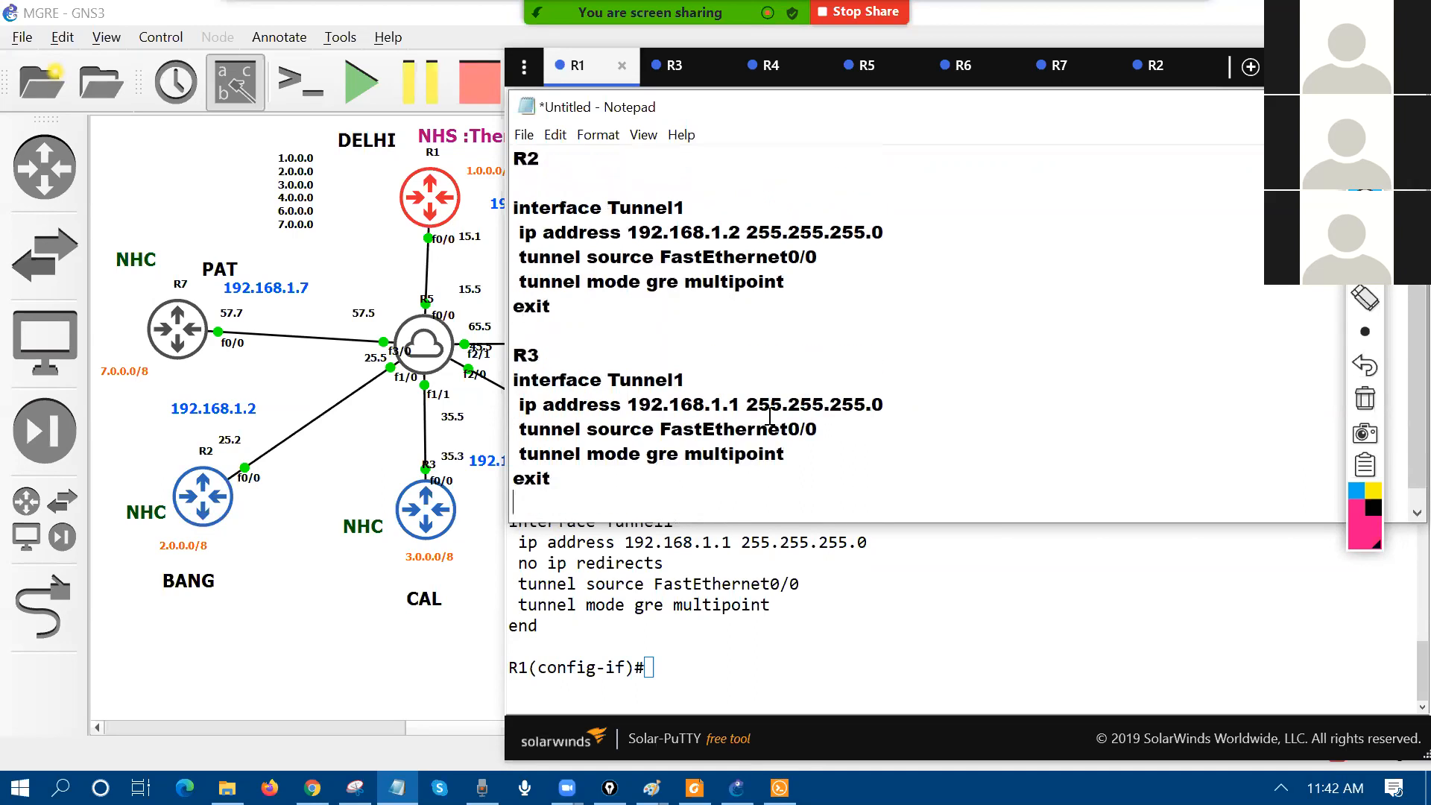
{"action": "left_click", "coordinate": [738, 406]}
{"action": "key", "text": "BackSpace"}
{"action": "type", "text": "3"}
Step: Add an R4 tunnel block with its address changed to 192.168.1.4
{"action": "key", "text": "Return"}
{"action": "key", "text": "Return"}
{"action": "type", "text": "R4"}
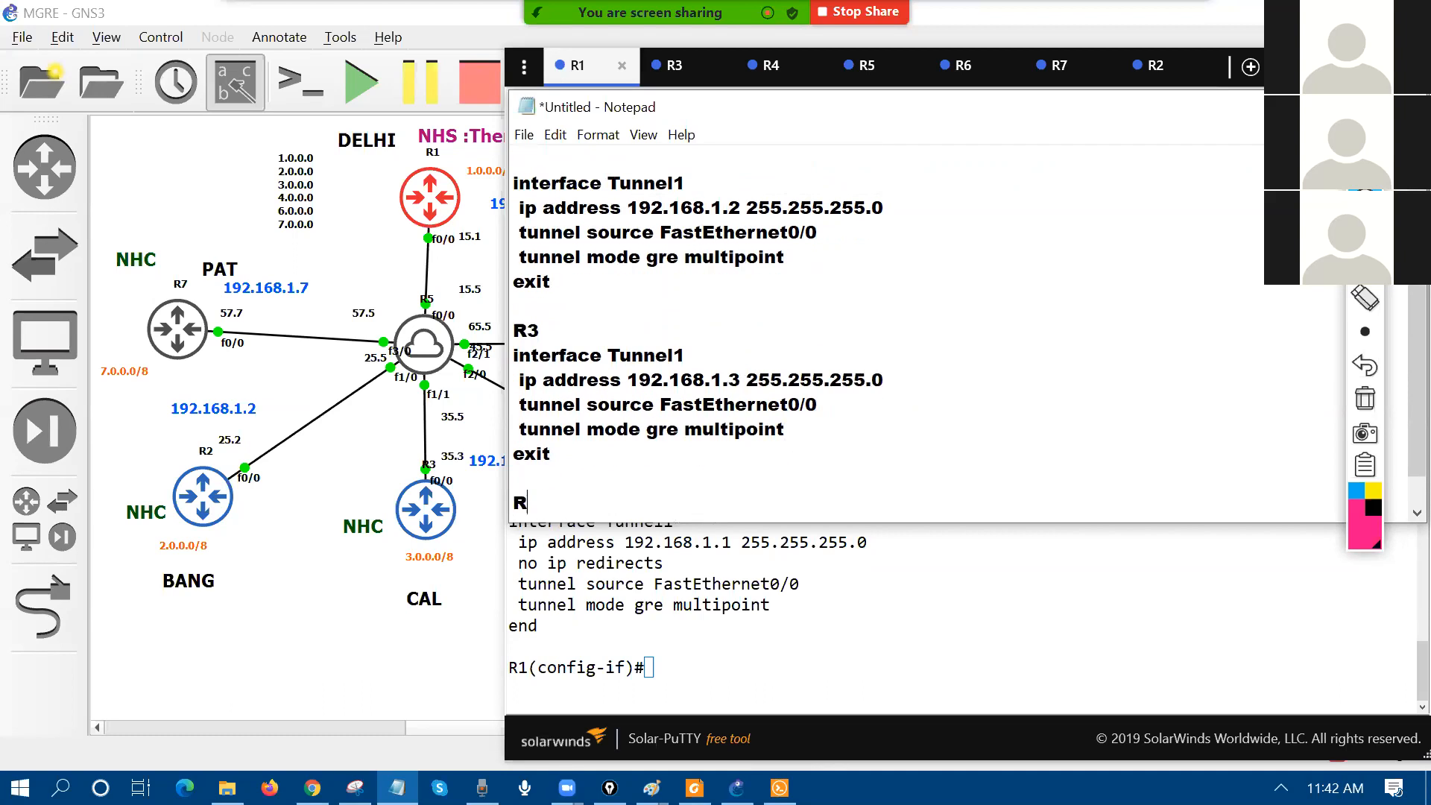
{"action": "key", "text": "Return"}
{"action": "key", "text": "Return"}
{"action": "type", "text": "interface Tunnel1  ip address 192.168.1.1 255.255.255.0  tunnel source FastEthernet0/0  tunnel mode gre multipoint exit"}
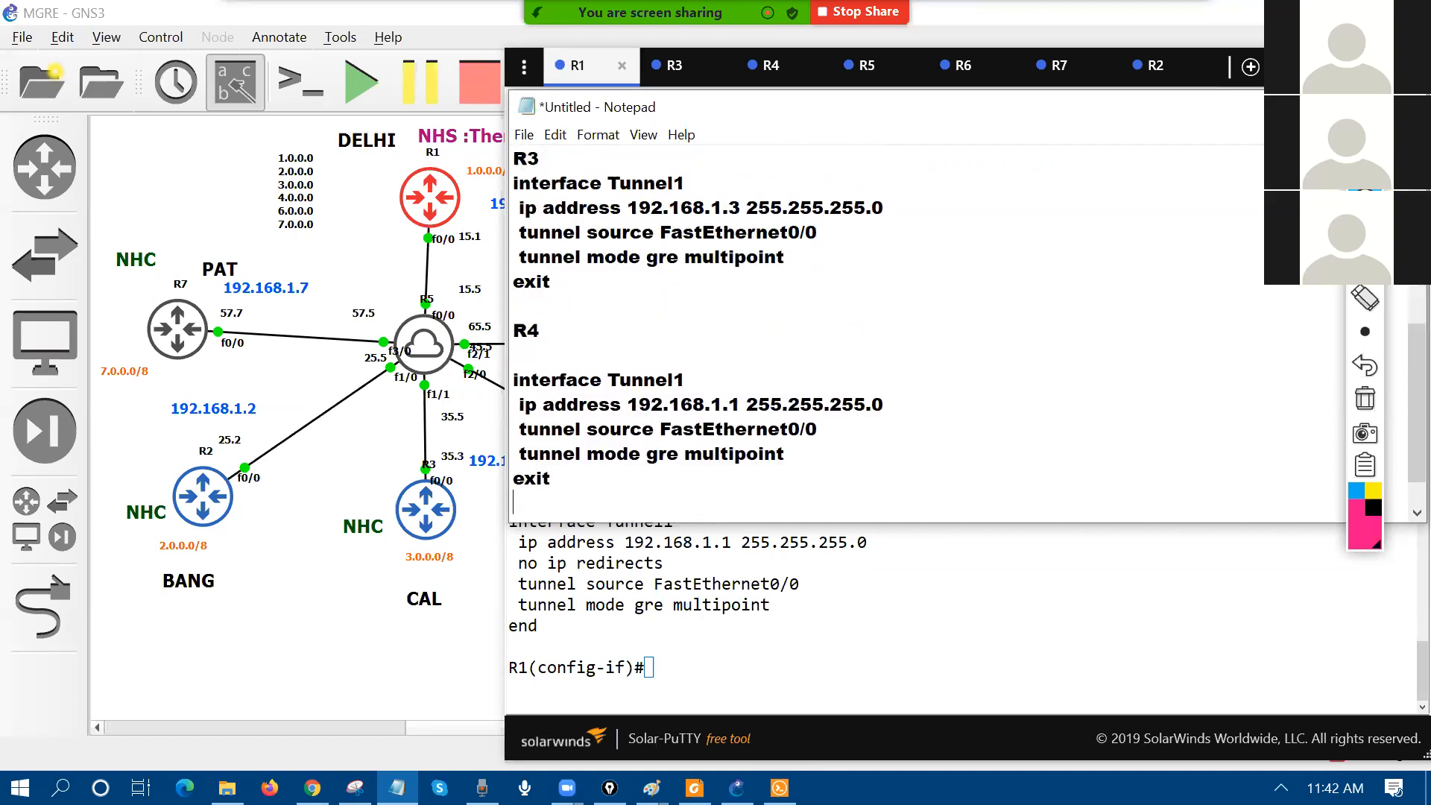
{"action": "left_click", "coordinate": [740, 404]}
{"action": "key", "text": "BackSpace"}
{"action": "type", "text": "4"}
{"action": "key", "text": "Return"}
{"action": "type", "text": "5"}
{"action": "key", "text": "Return"}
{"action": "key", "text": "BackSpace"}
{"action": "key", "text": "BackSpace"}
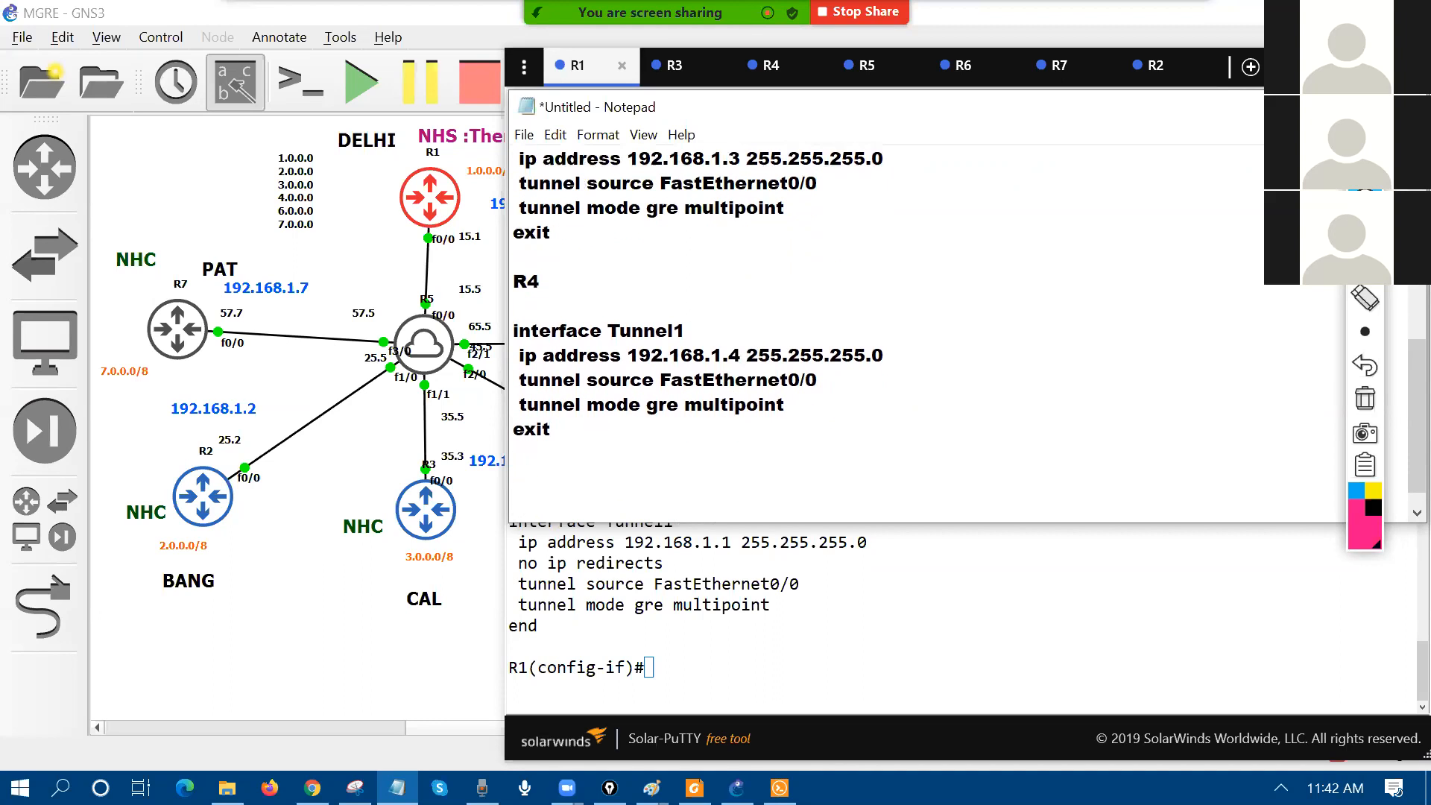
Step: Add an R6 tunnel block with its address changed to 192.168.1.6
{"action": "key", "text": "Return"}
{"action": "type", "text": "R6"}
{"action": "key", "text": "Return"}
{"action": "type", "text": "interface Tunnel1  ip address 192.168.1.1 255.255.255.0  tunnel source FastEthernet0/0  tunnel mode gre multipoint exit"}
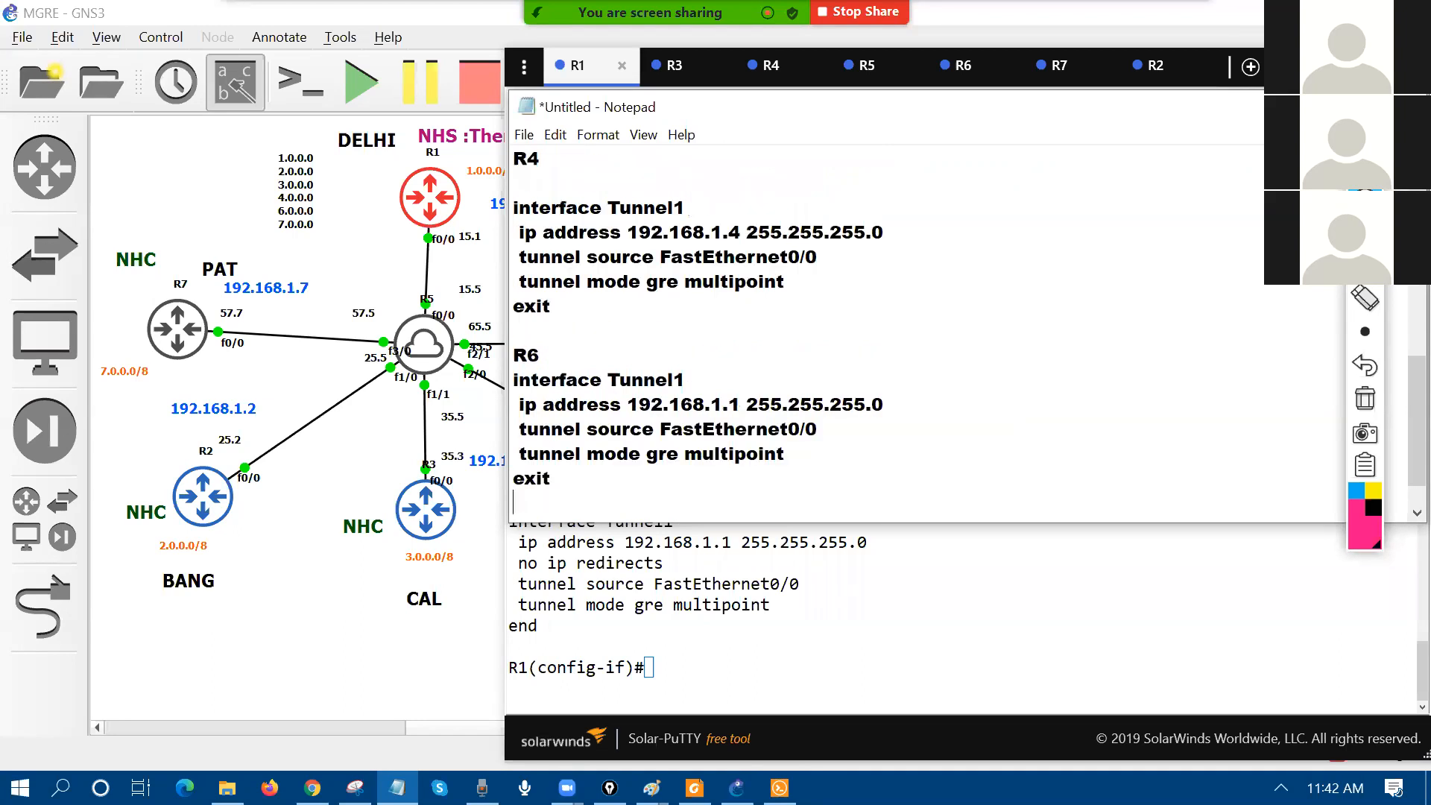
{"action": "double_click", "coordinate": [735, 404]}
{"action": "type", "text": "6"}
Step: Add an R7 tunnel block with its address changed to 192.168.1.7
{"action": "key", "text": "Return"}
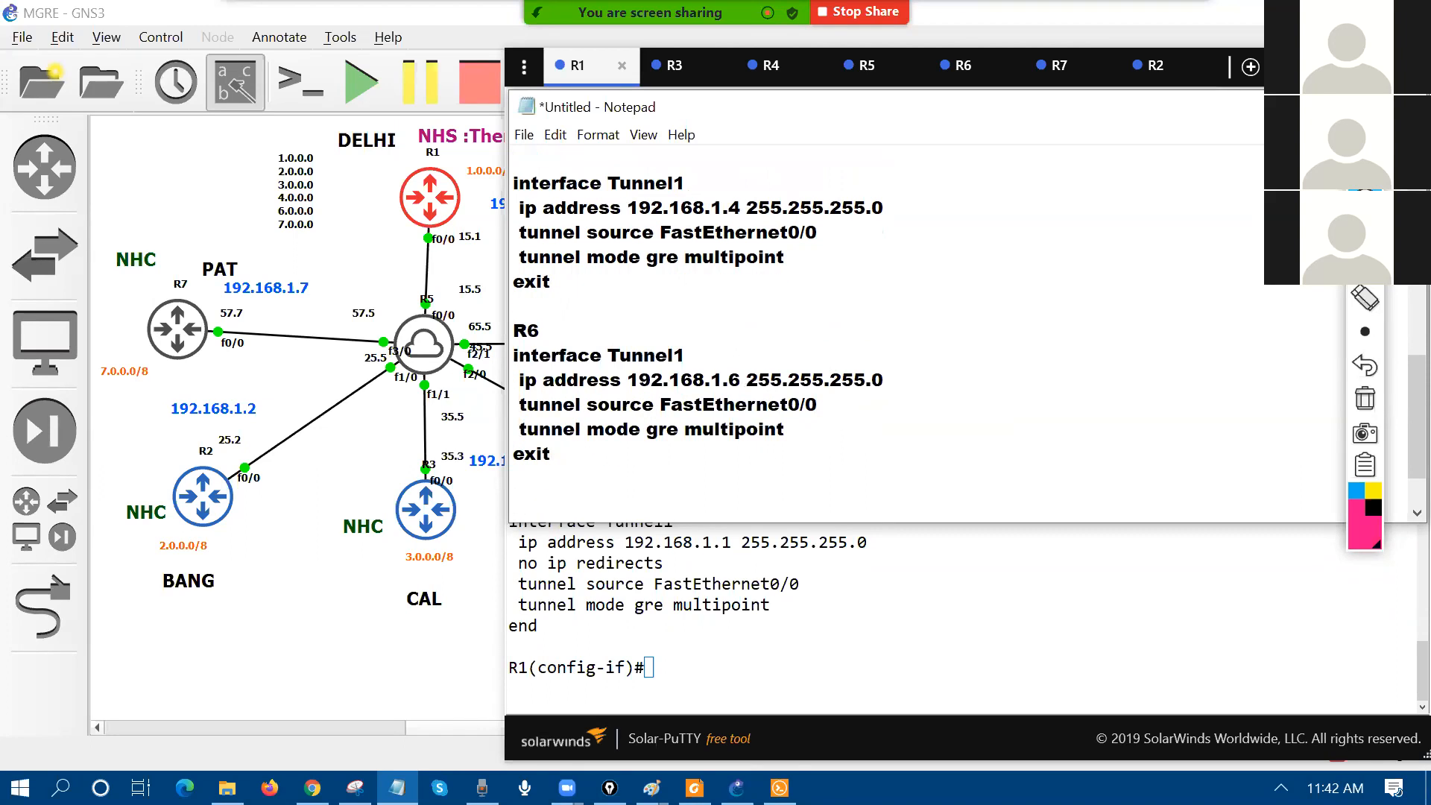
{"action": "type", "text": "R7"}
{"action": "key", "text": "Return"}
{"action": "key", "text": "Return"}
{"action": "type", "text": "interface Tunnel1  ip address 192.168.1.1 255.255.255.0  tunnel source FastEthernet0/0  tunnel mode gre multipoint exit"}
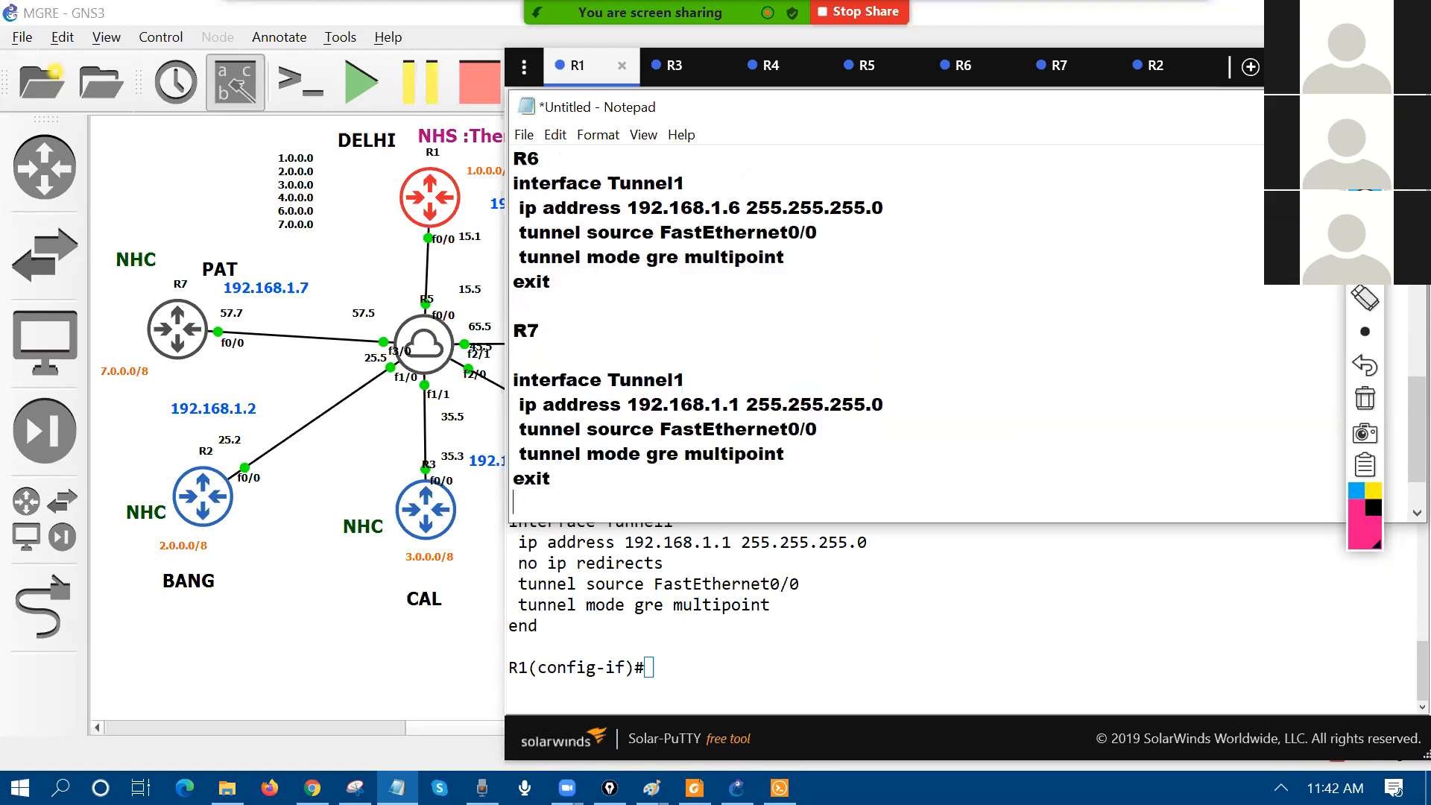
{"action": "left_click", "coordinate": [741, 406]}
{"action": "key", "text": "BackSpace"}
{"action": "type", "text": "7"}
Step: Compare the R6 and R7 tunnel addresses, then copy R2's tunnel block for its console
{"action": "left_click_drag", "start_coordinate": [628, 208], "coordinate": [748, 208]}
{"action": "left_click_drag", "start_coordinate": [628, 405], "coordinate": [742, 403]}
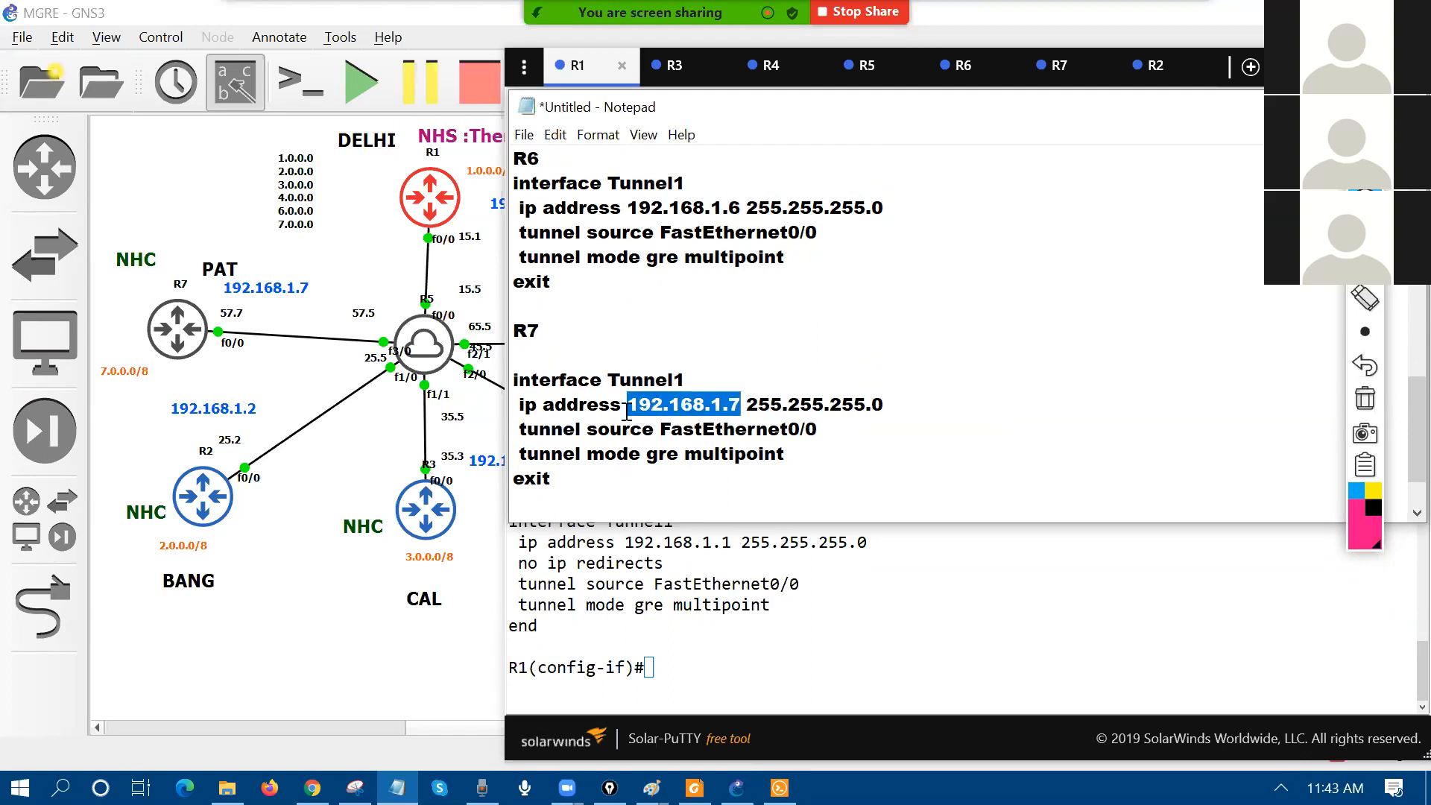
{"action": "scroll", "coordinate": [647, 377], "scroll_direction": "up", "scroll_amount": 10}
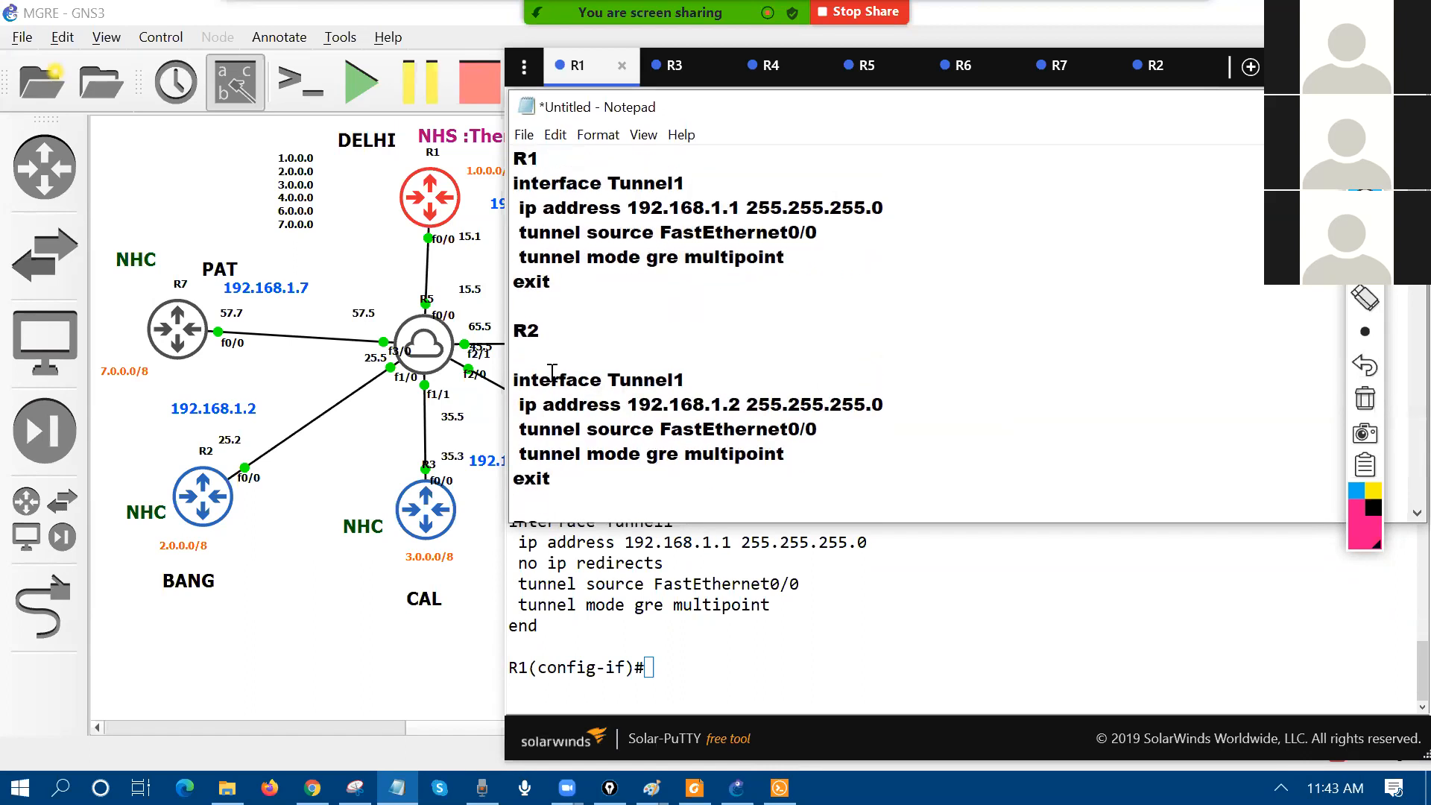
{"action": "left_click_drag", "start_coordinate": [512, 382], "coordinate": [569, 488]}
{"action": "key", "text": "ctrl+c"}
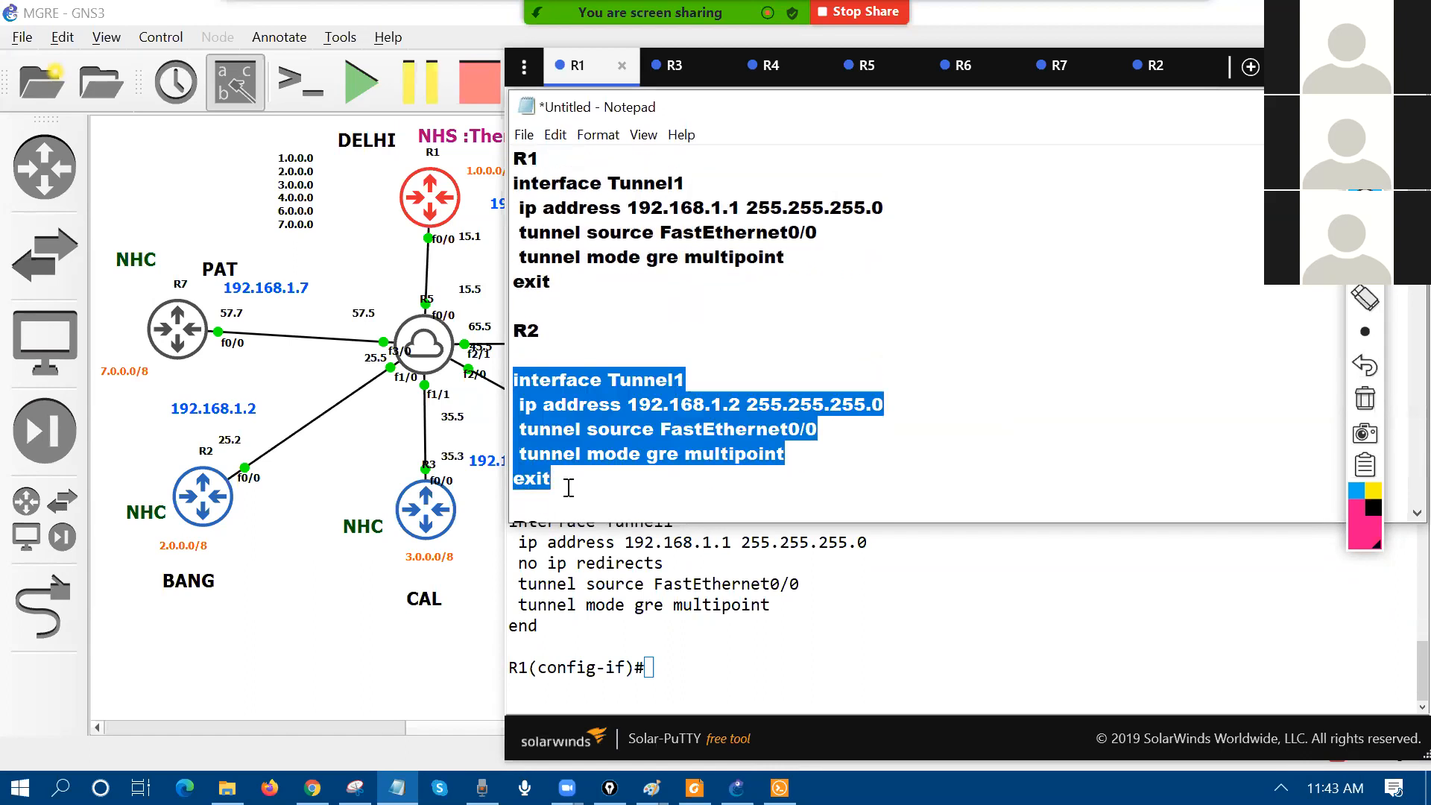
{"action": "left_click", "coordinate": [1155, 90]}
Step: Enter conf t on R2 and paste its Tunnel1 configuration
{"action": "type", "text": "c"}
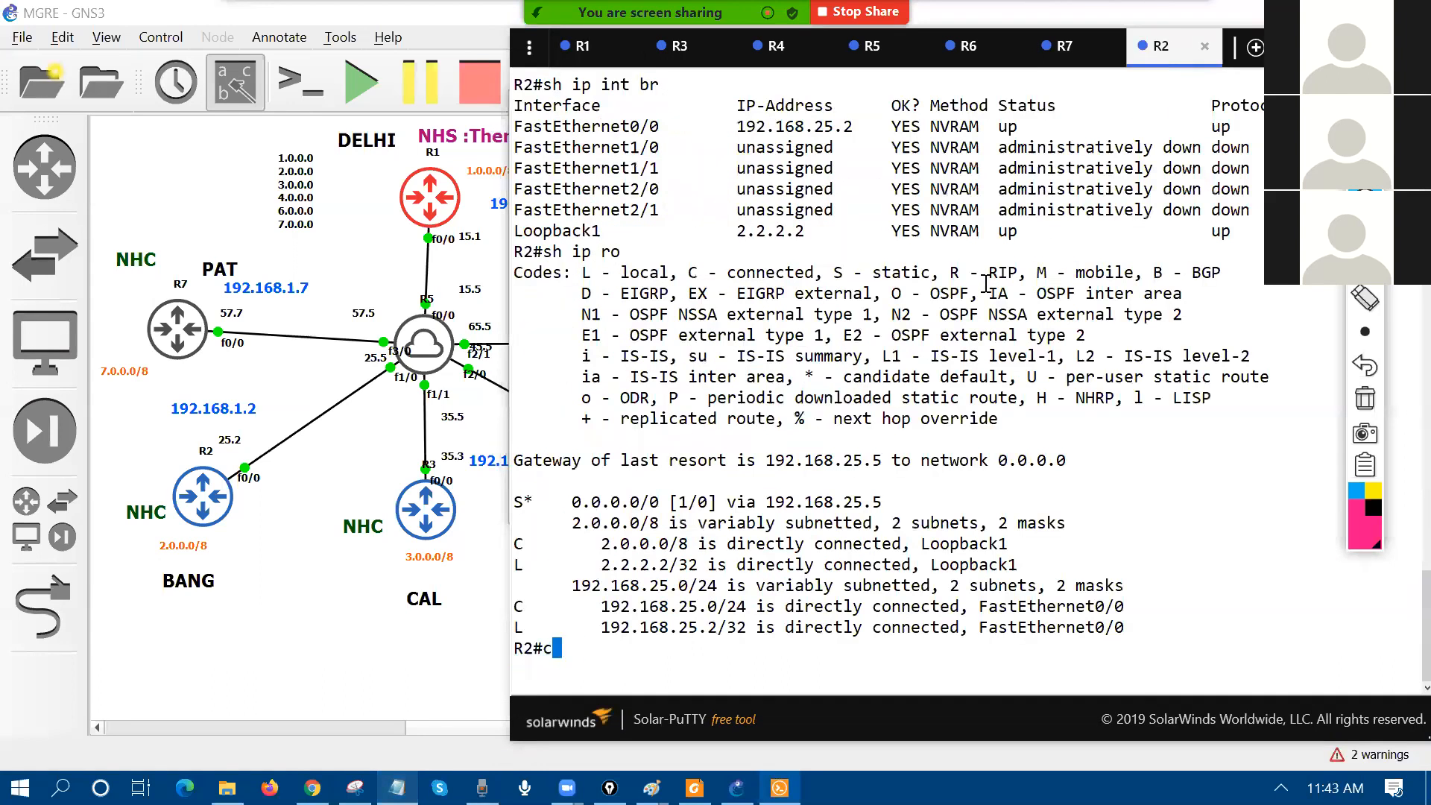
{"action": "type", "text": "onf"}
{"action": "key", "text": "Return"}
{"action": "type", "text": "t"}
{"action": "key", "text": "Return"}
{"action": "key", "text": "Return"}
{"action": "right_click", "coordinate": [883, 566]}
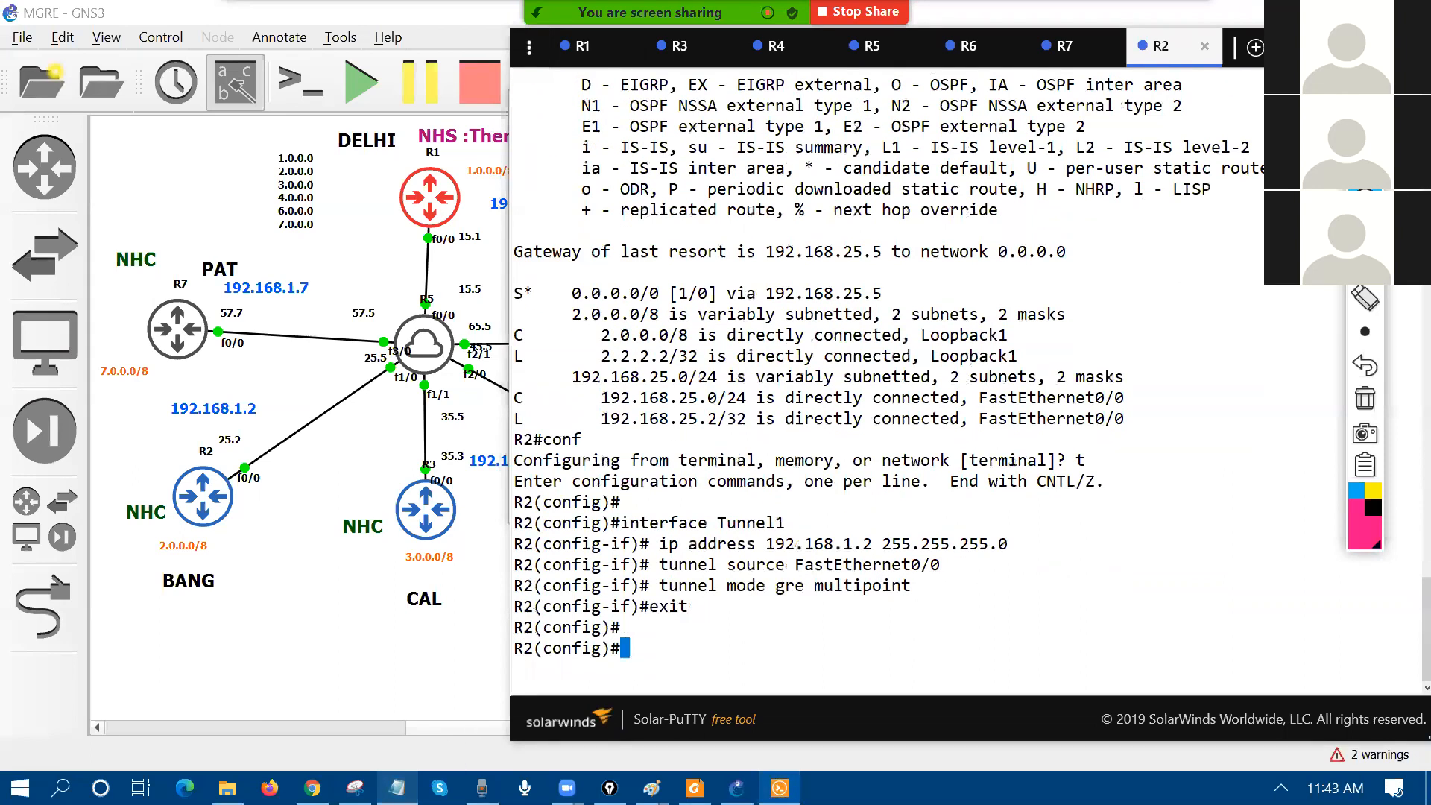
Step: Copy R3's tunnel block from the notes and apply it on R3 in configuration mode
{"action": "left_click", "coordinate": [397, 788]}
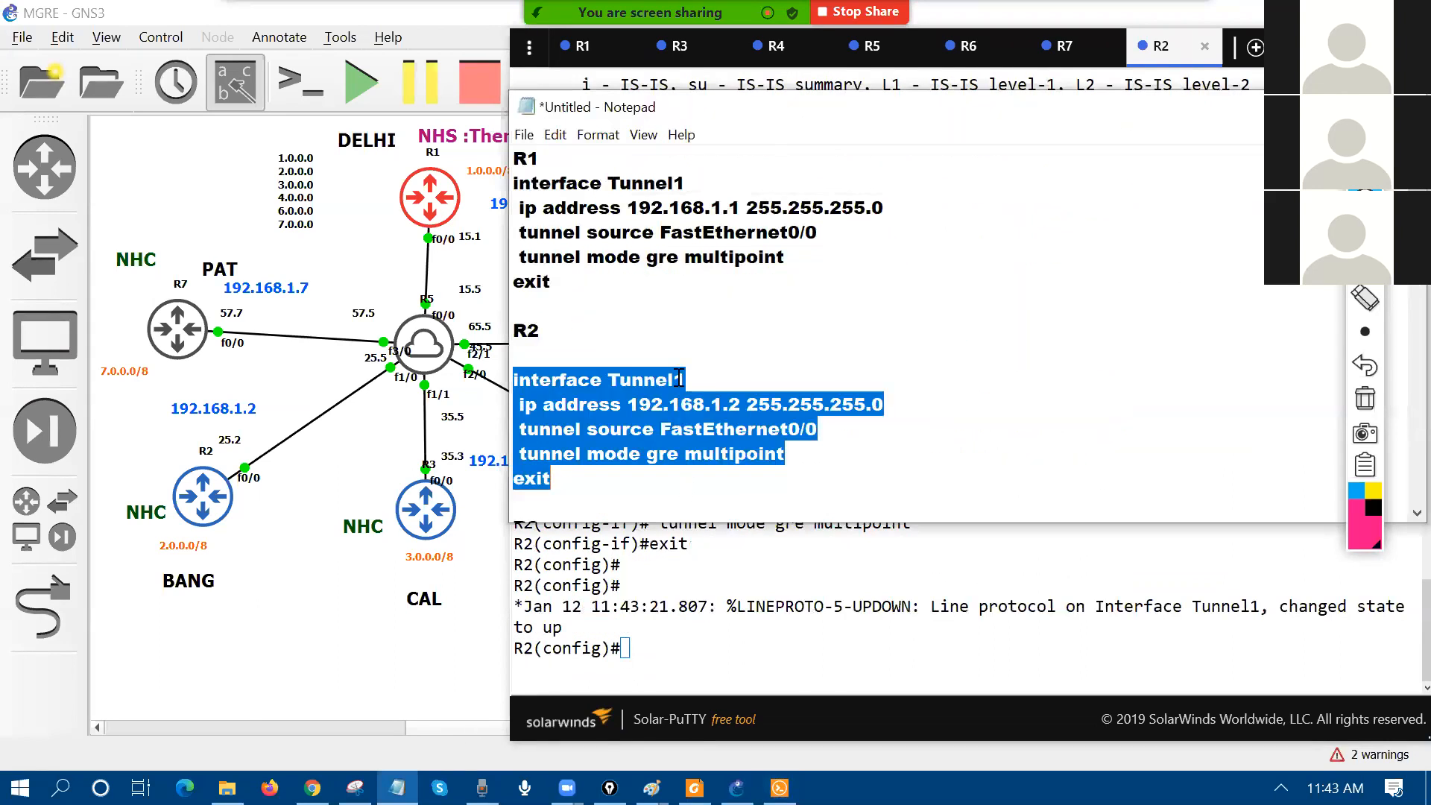
{"action": "scroll", "coordinate": [679, 378], "scroll_direction": "down", "scroll_amount": 2}
{"action": "left_click_drag", "start_coordinate": [514, 403], "coordinate": [573, 511]}
{"action": "key", "text": "ctrl+c"}
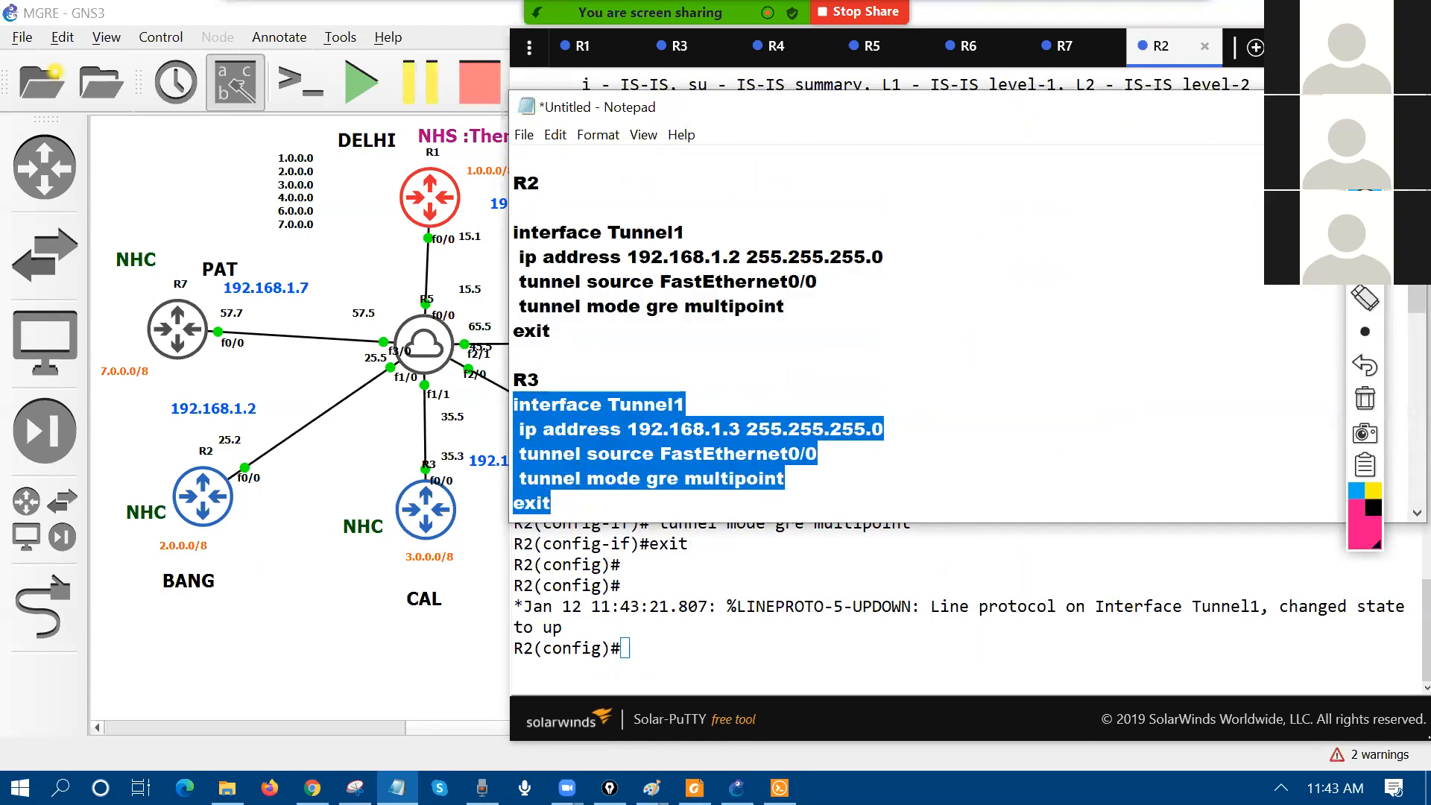
{"action": "left_click", "coordinate": [1036, 297]}
{"action": "type", "text": "conf"}
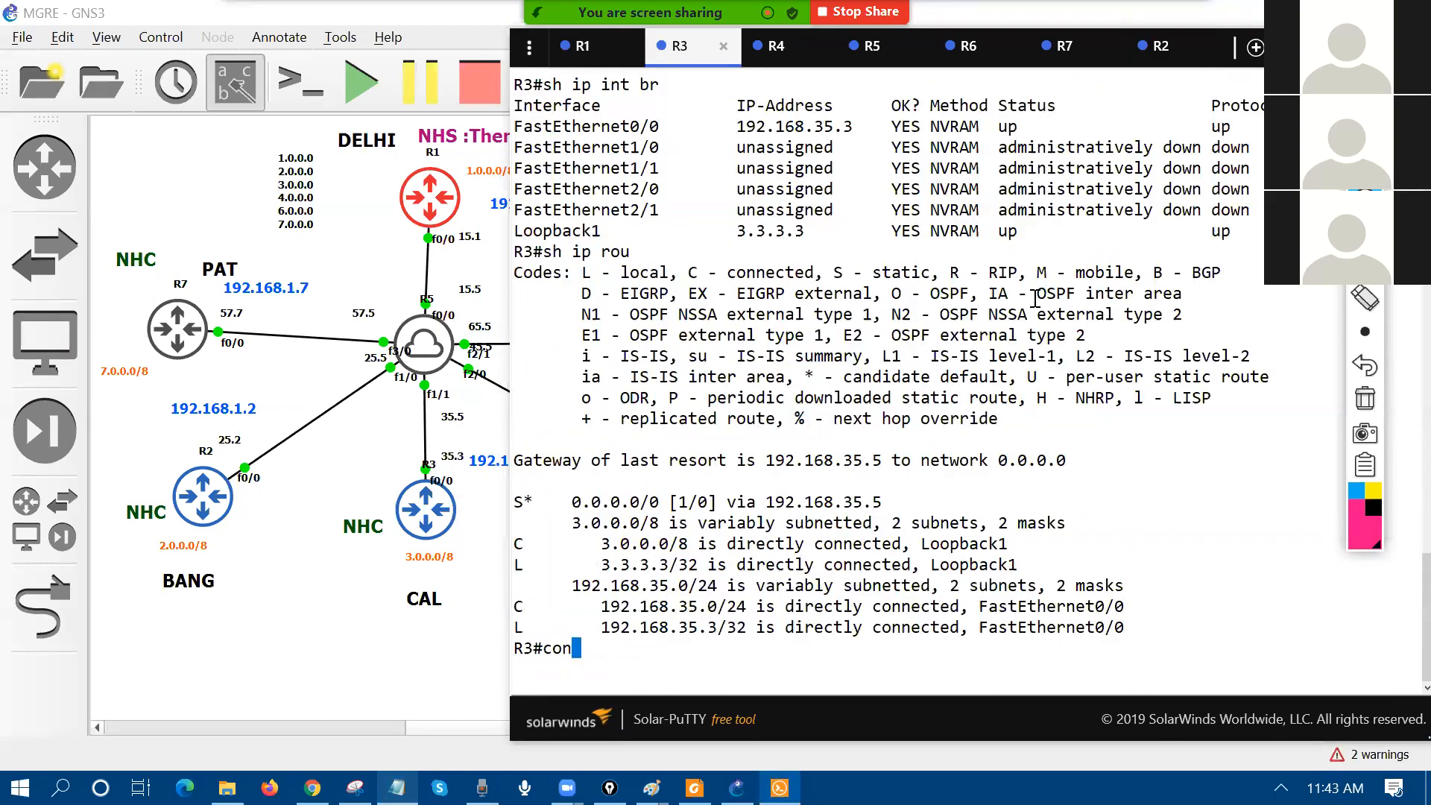
{"action": "key", "text": "Return"}
{"action": "type", "text": "t"}
{"action": "key", "text": "Return"}
{"action": "key", "text": "Return"}
{"action": "right_click", "coordinate": [1214, 351]}
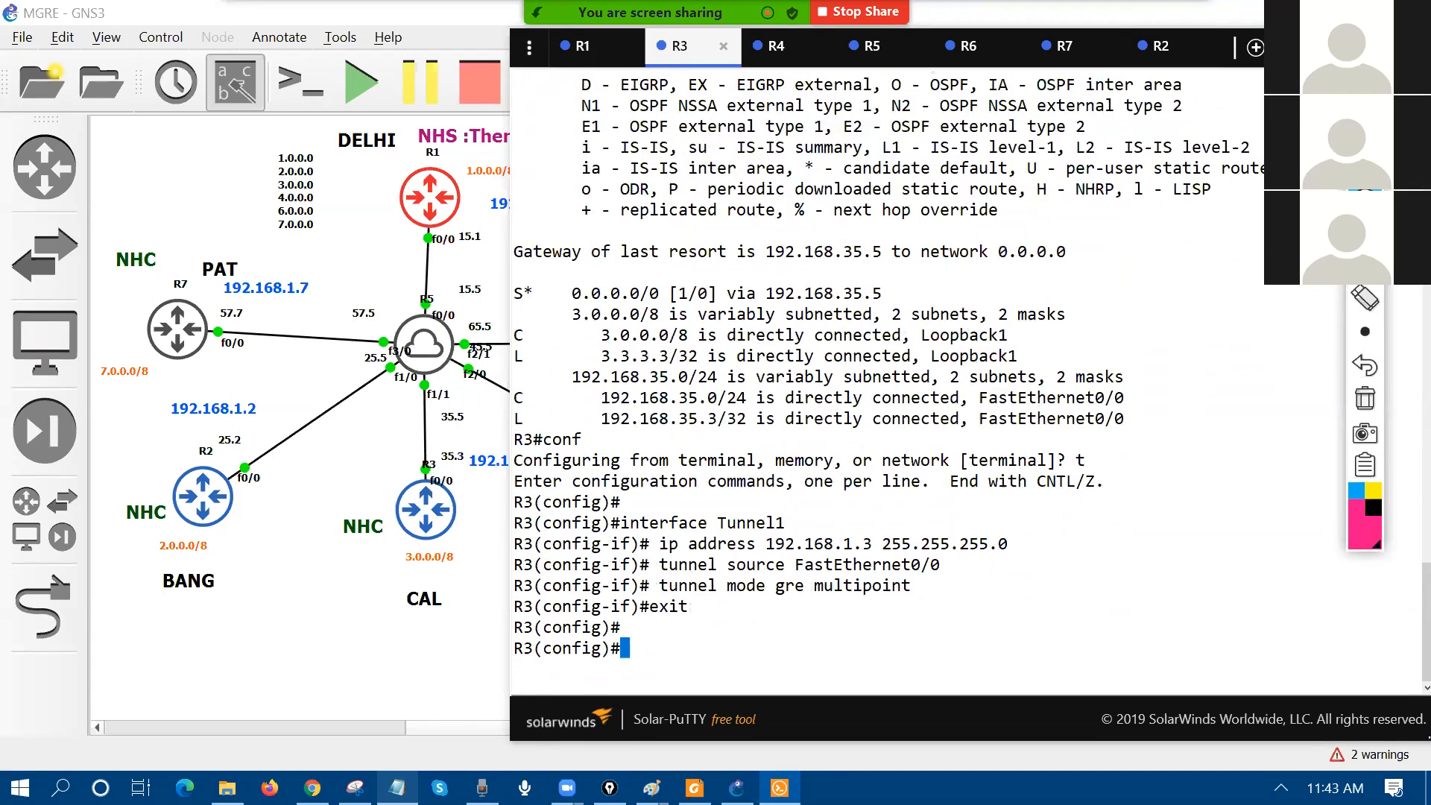
Step: Copy R4's tunnel block and start configuration mode on R4's console
{"action": "key", "text": "alt+Tab"}
{"action": "scroll", "coordinate": [664, 514], "scroll_direction": "down", "scroll_amount": 3}
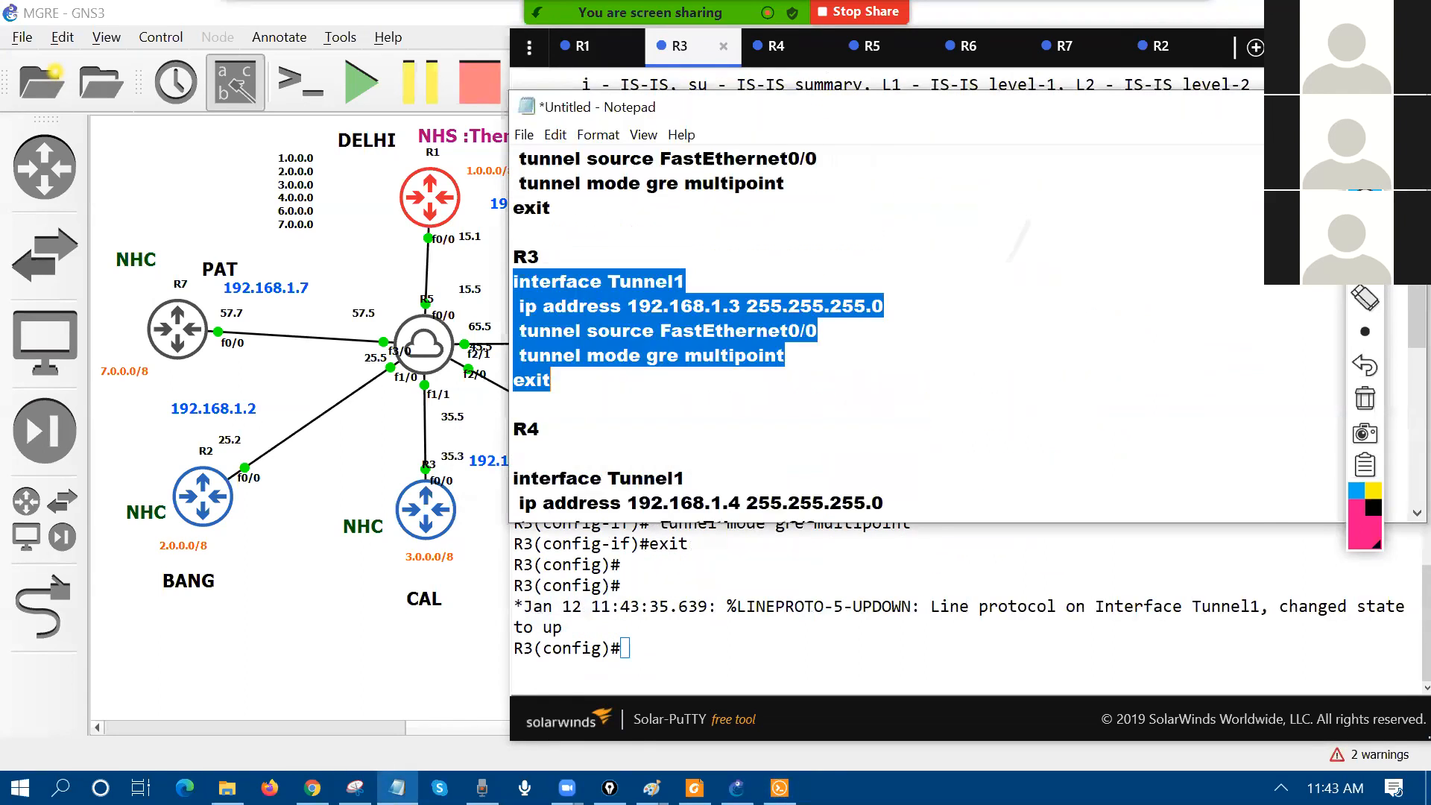
{"action": "left_click_drag", "start_coordinate": [551, 416], "coordinate": [494, 288]}
{"action": "key", "text": "ctrl+c"}
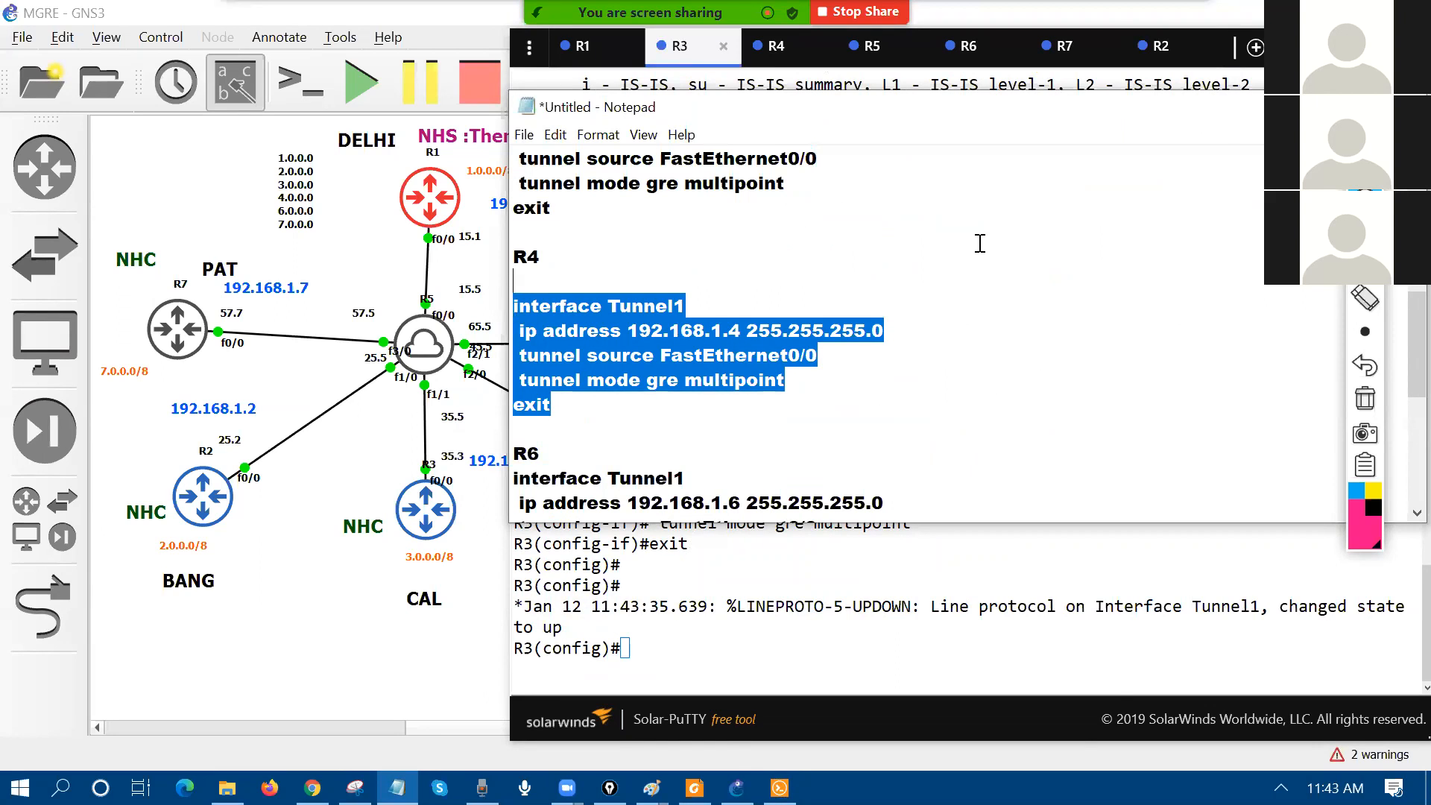
{"action": "key", "text": "alt+Tab"}
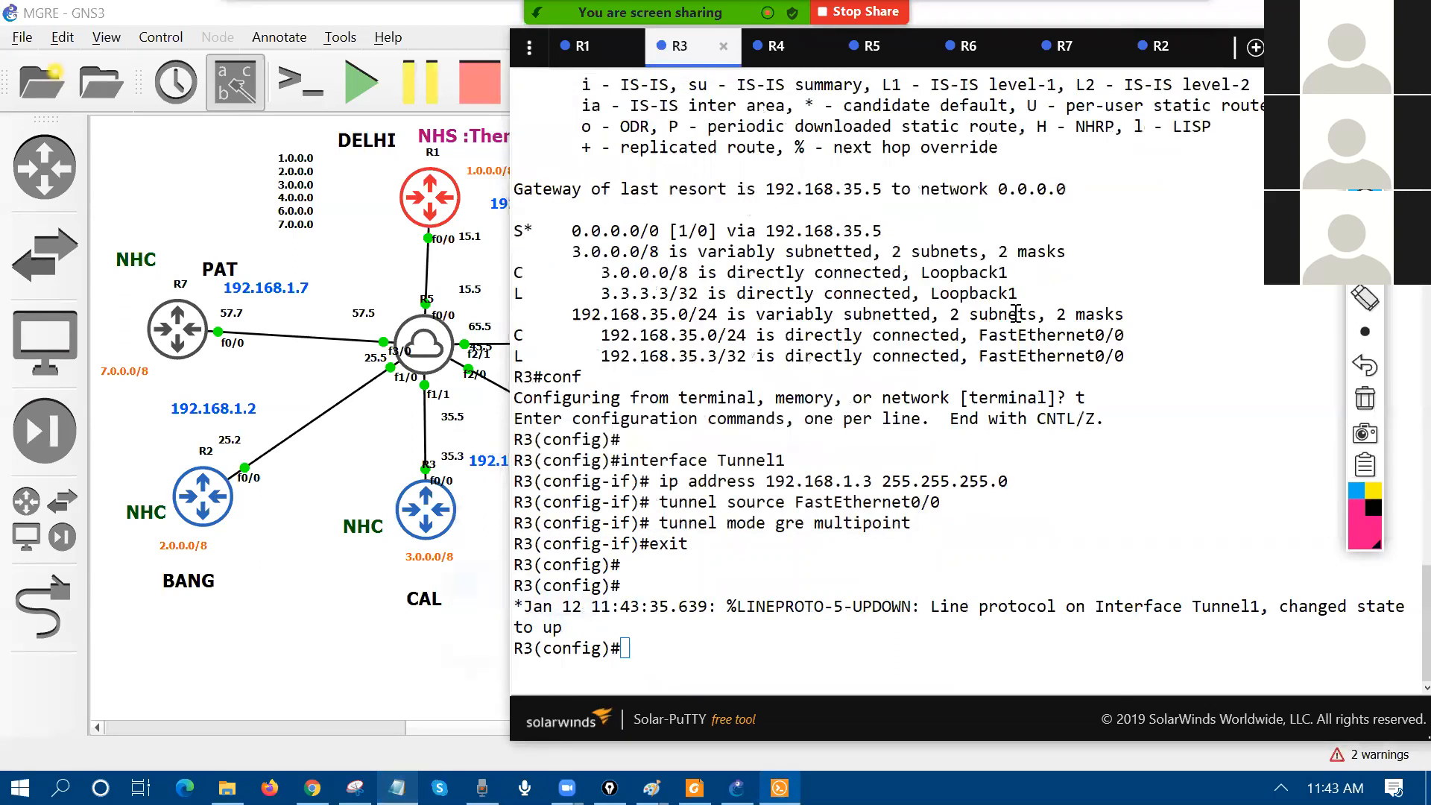
{"action": "key", "text": "ctrl+Tab"}
{"action": "type", "text": "conf"}
{"action": "key", "text": "Return"}
Step: Finish conf t on R4 and paste its Tunnel1 configuration
{"action": "type", "text": "t"}
{"action": "key", "text": "Return"}
{"action": "key", "text": "Return"}
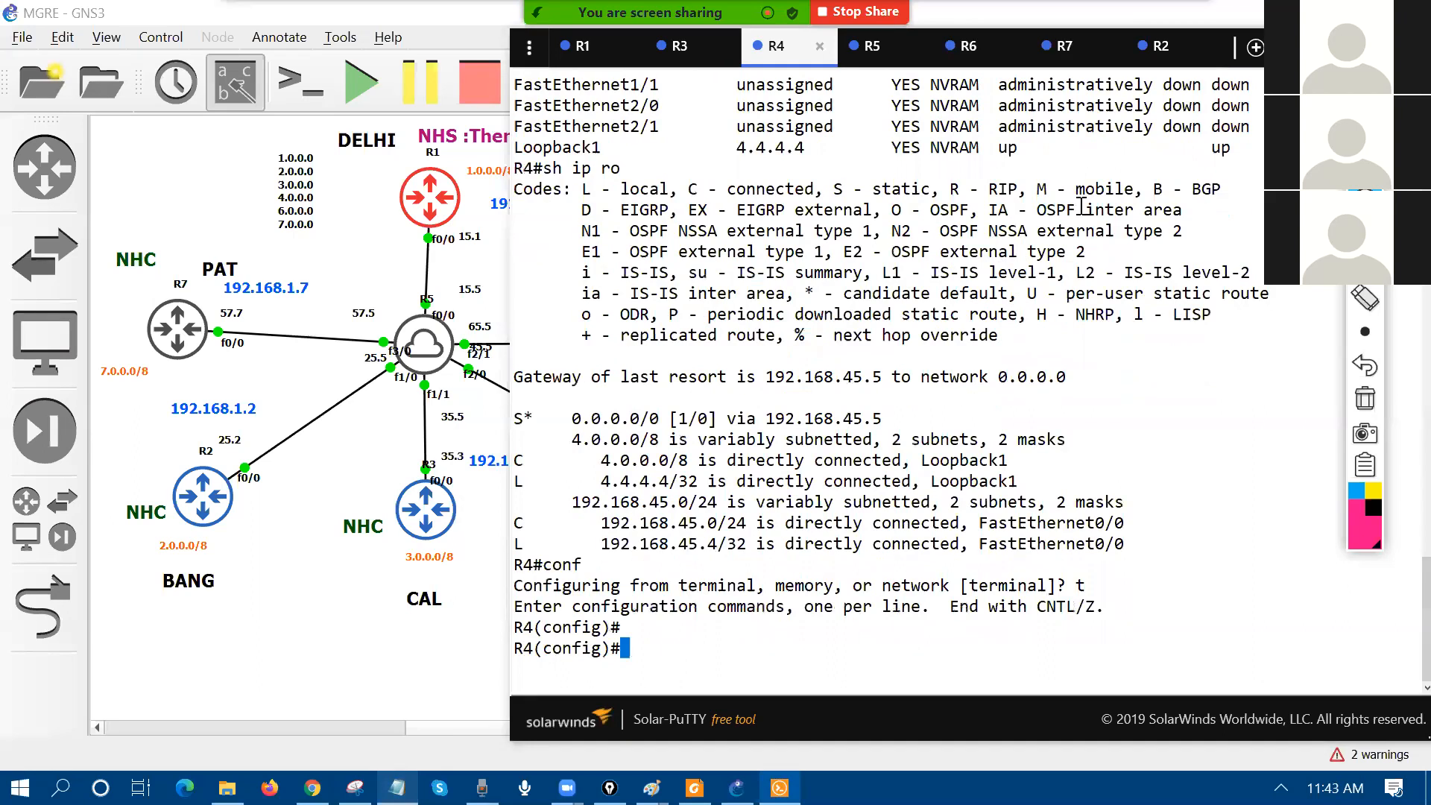
{"action": "right_click", "coordinate": [1052, 388]}
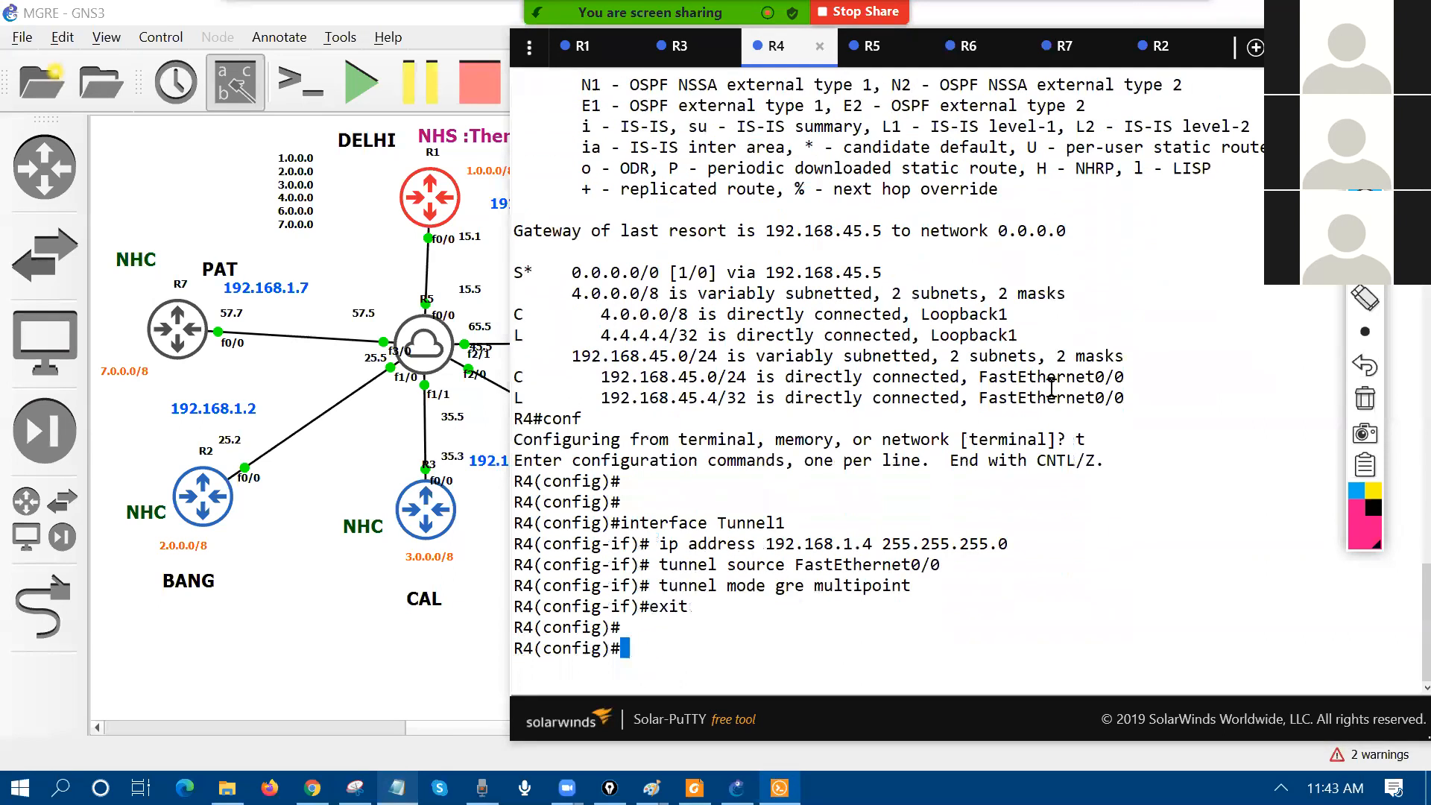
{"action": "key", "text": "ctrl+Tab"}
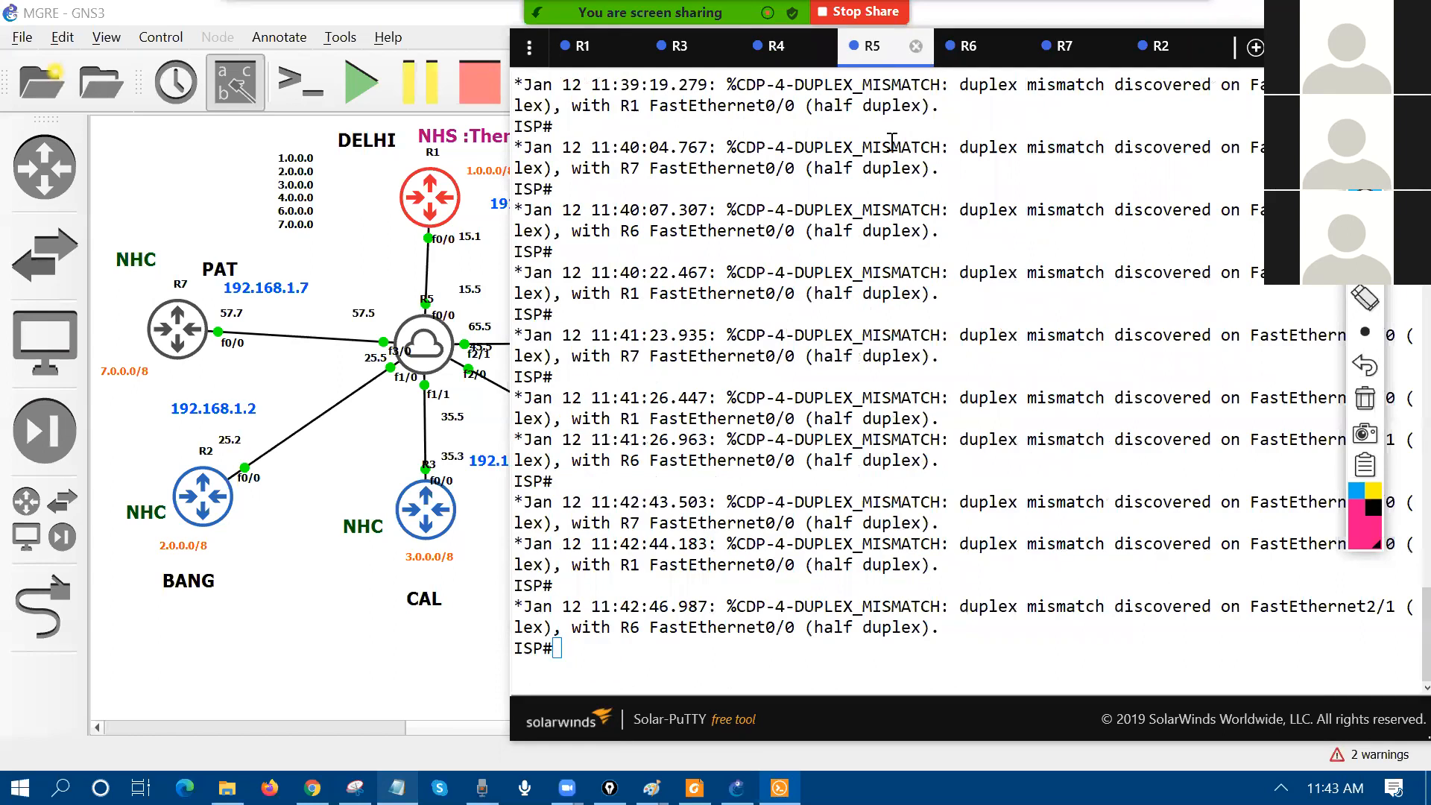
{"action": "key", "text": "ctrl+Tab"}
{"action": "key", "text": "ctrl+Tab"}
{"action": "key", "text": "ctrl+Tab"}
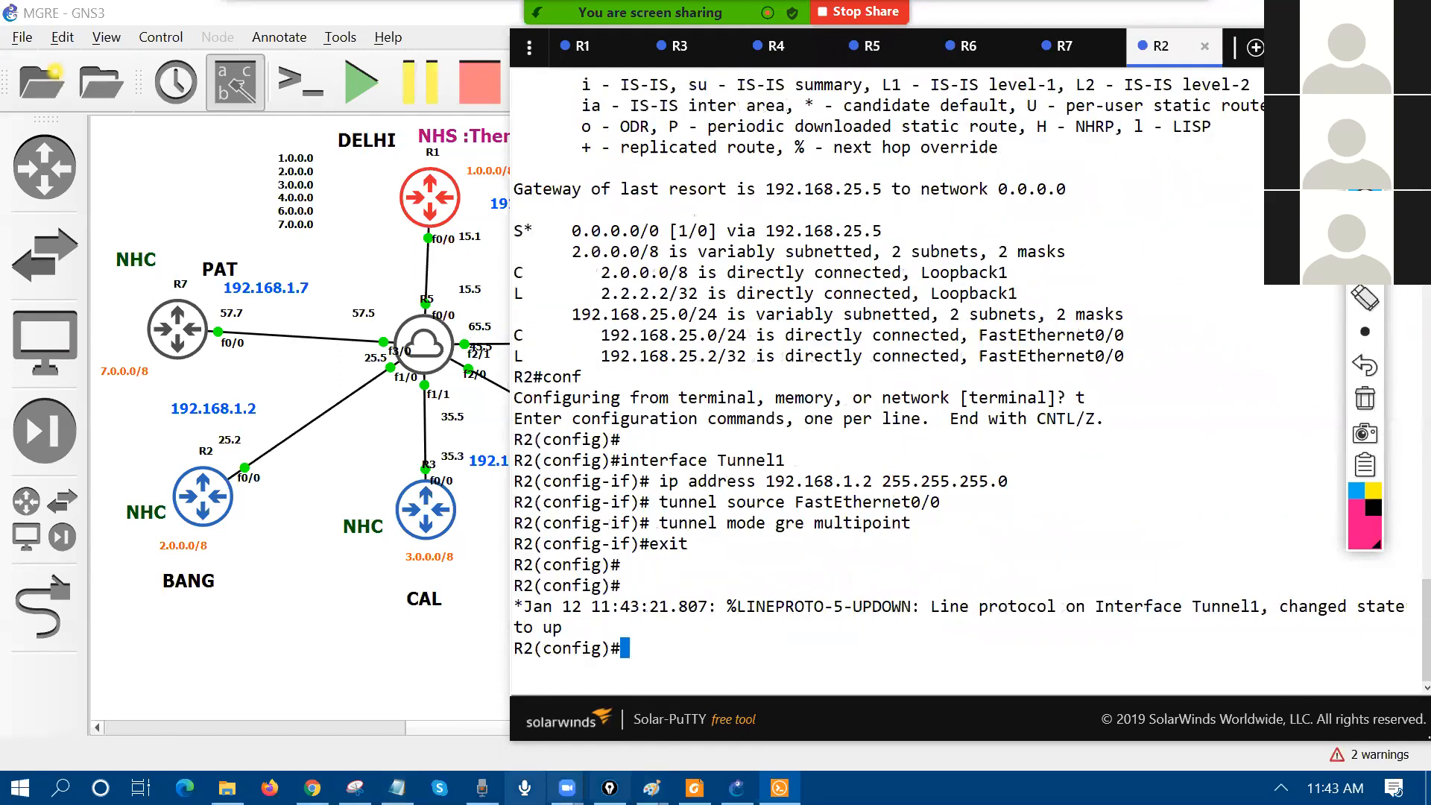
Step: Copy R6's tunnel block from the notes and paste it into R6 after conf t
{"action": "left_click", "coordinate": [397, 788]}
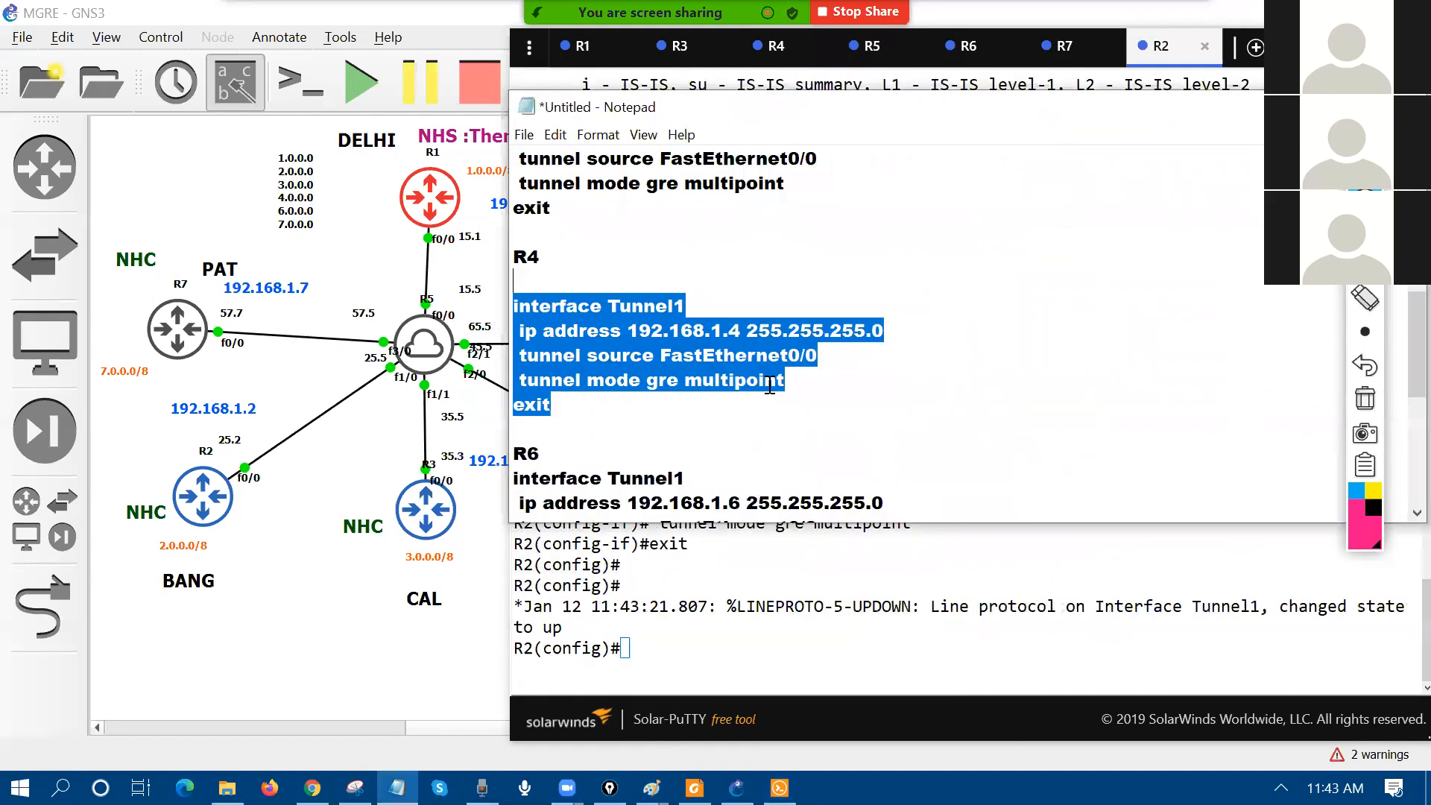
{"action": "scroll", "coordinate": [770, 387], "scroll_direction": "down", "scroll_amount": 1}
{"action": "left_click_drag", "start_coordinate": [550, 498], "coordinate": [498, 406]}
{"action": "key", "text": "ctrl+c"}
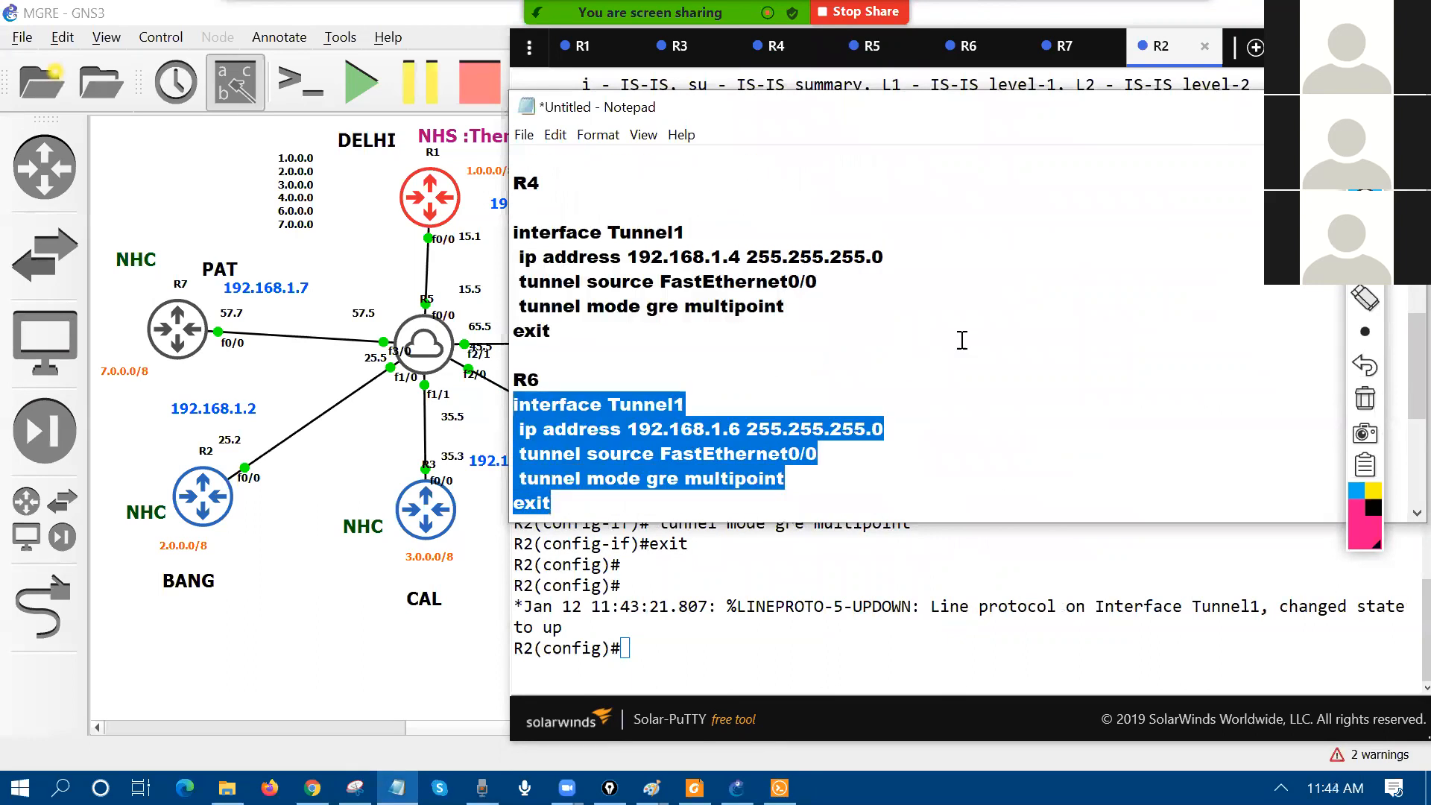
{"action": "key", "text": "alt+Tab"}
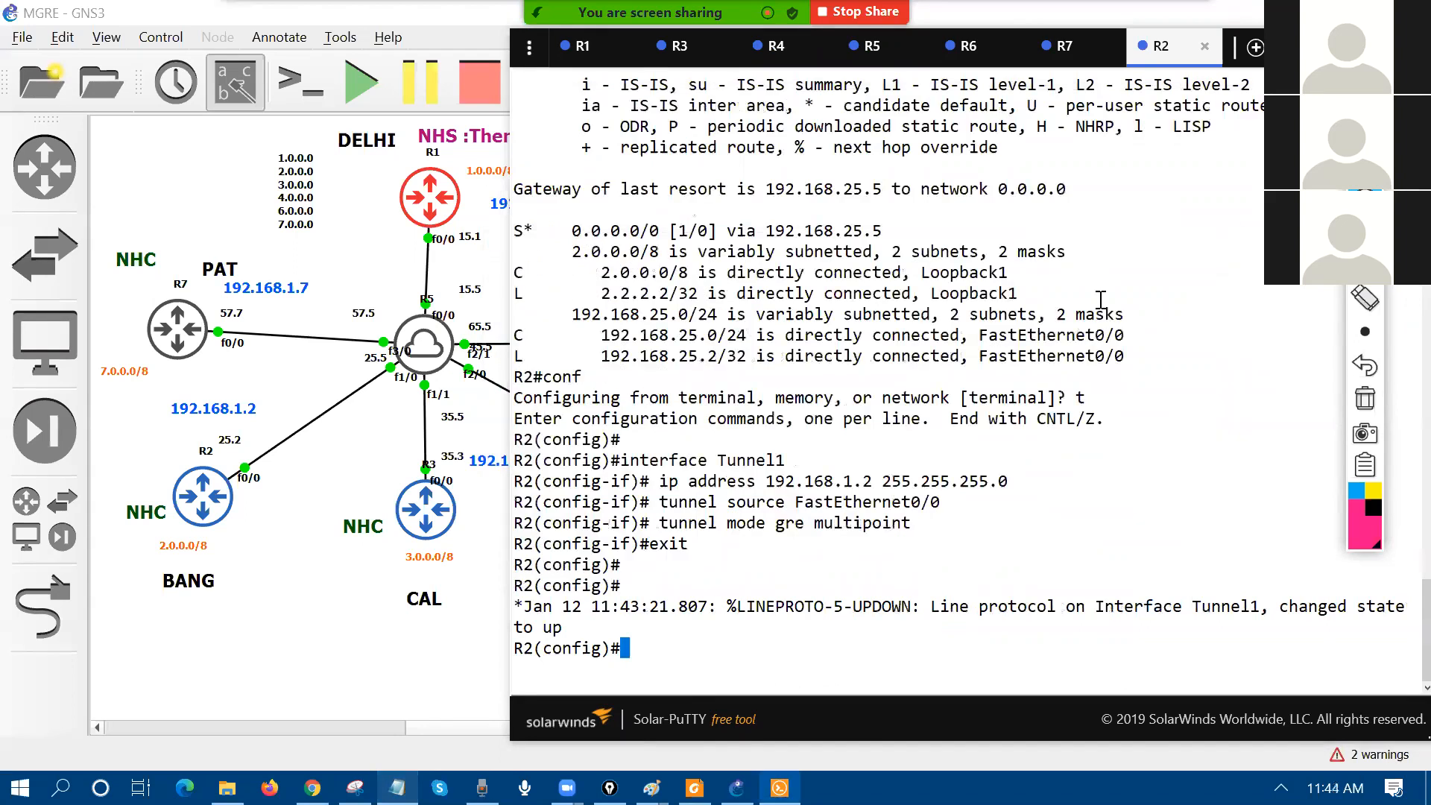
{"action": "key", "text": "ctrl+Tab"}
{"action": "key", "text": "ctrl+Tab"}
{"action": "key", "text": "ctrl+Tab"}
{"action": "key", "text": "ctrl+Tab"}
{"action": "key", "text": "ctrl+Tab"}
{"action": "key", "text": "Return"}
{"action": "key", "text": "Return"}
{"action": "key", "text": "Return"}
{"action": "type", "text": "conf"}
{"action": "key", "text": "Return"}
{"action": "type", "text": "t"}
{"action": "key", "text": "Return"}
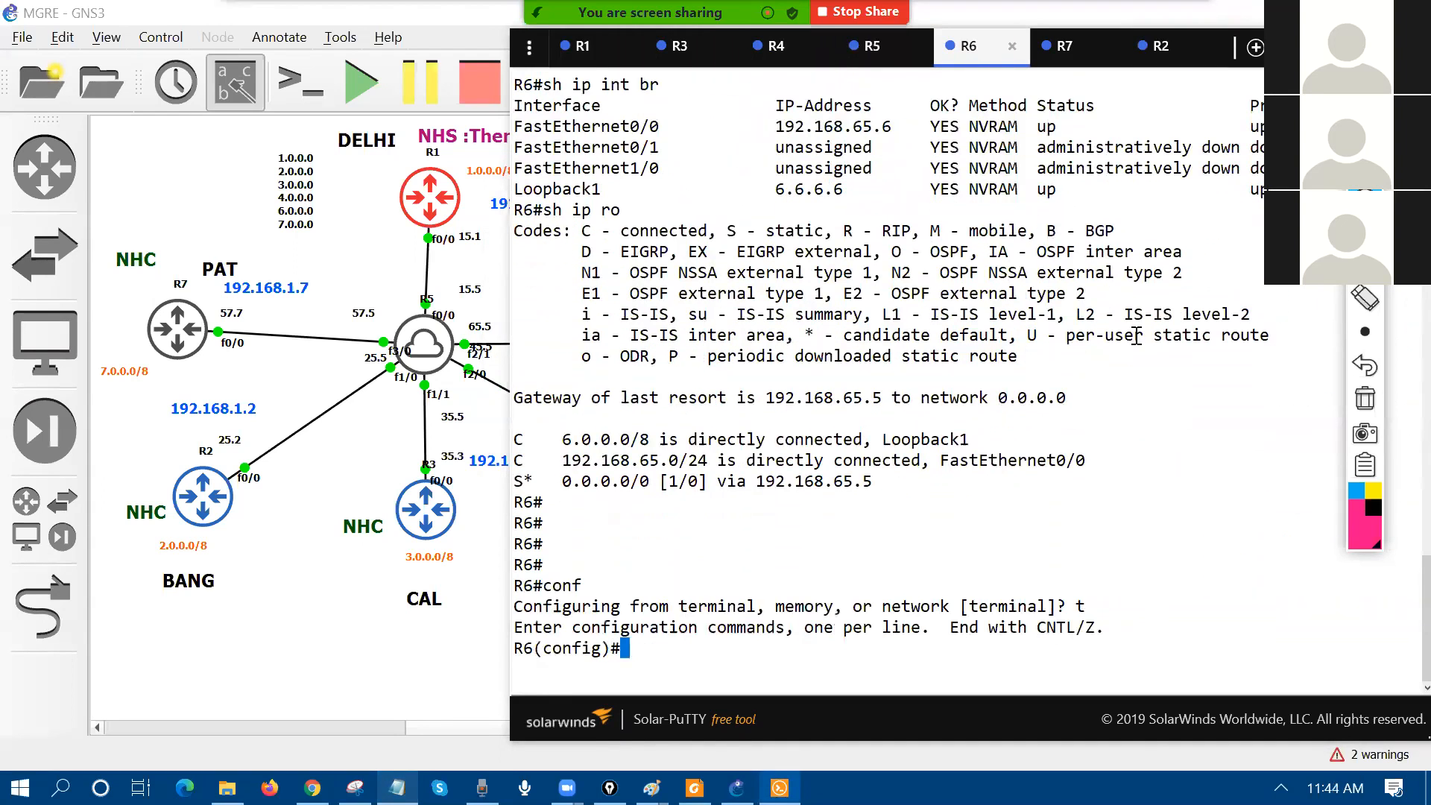
{"action": "right_click", "coordinate": [1022, 520]}
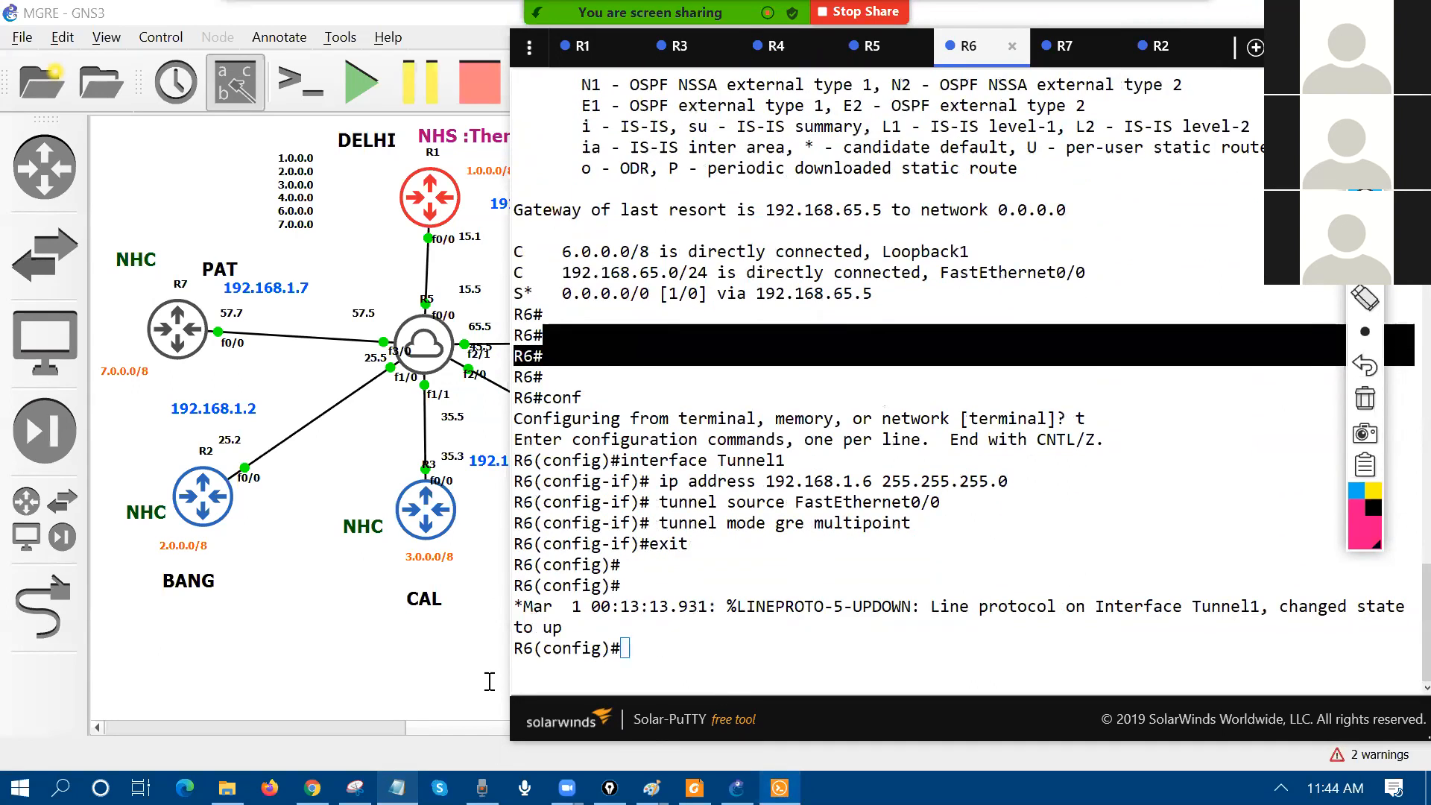
Step: Copy R7's tunnel block with address 192.168.1.7 and paste it into R7 after conf t
{"action": "key", "text": "alt+Tab"}
{"action": "scroll", "coordinate": [761, 437], "scroll_direction": "down", "scroll_amount": 2}
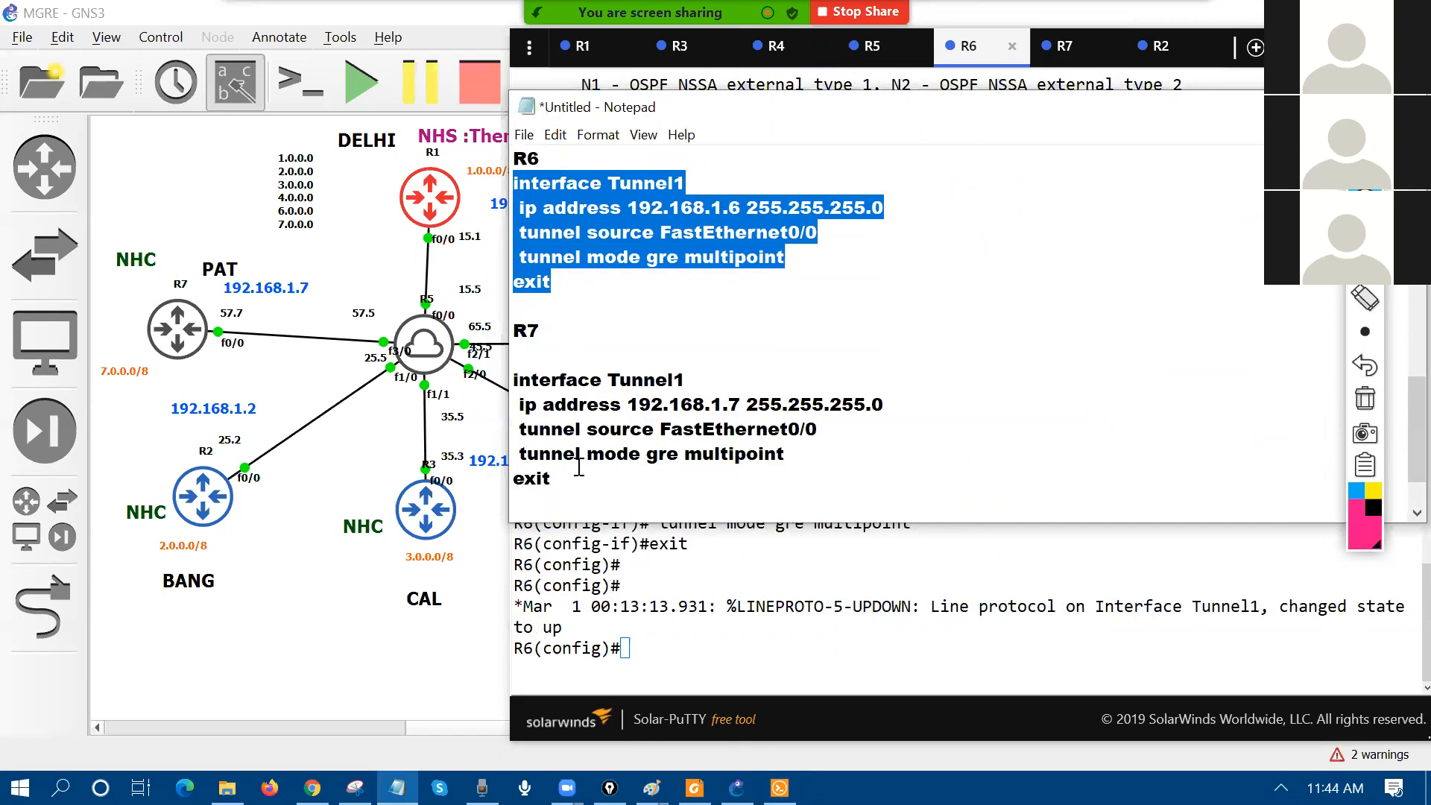
{"action": "left_click_drag", "start_coordinate": [557, 483], "coordinate": [493, 384]}
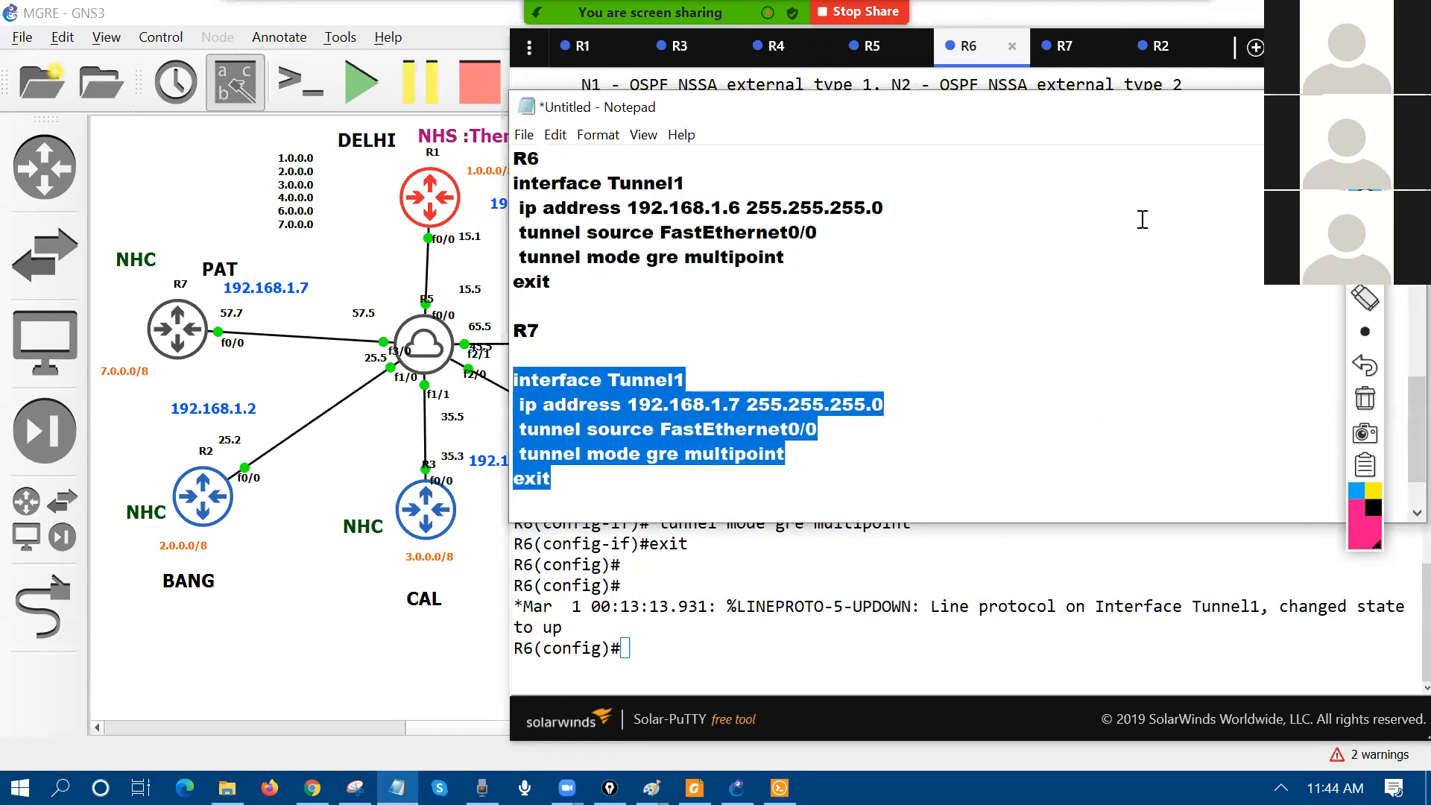
{"action": "key", "text": "alt+Tab"}
{"action": "left_click", "coordinate": [1067, 46]}
{"action": "type", "text": "conf"}
{"action": "key", "text": "Return"}
{"action": "type", "text": "t"}
{"action": "key", "text": "Return"}
{"action": "key", "text": "Return"}
{"action": "right_click", "coordinate": [843, 485]}
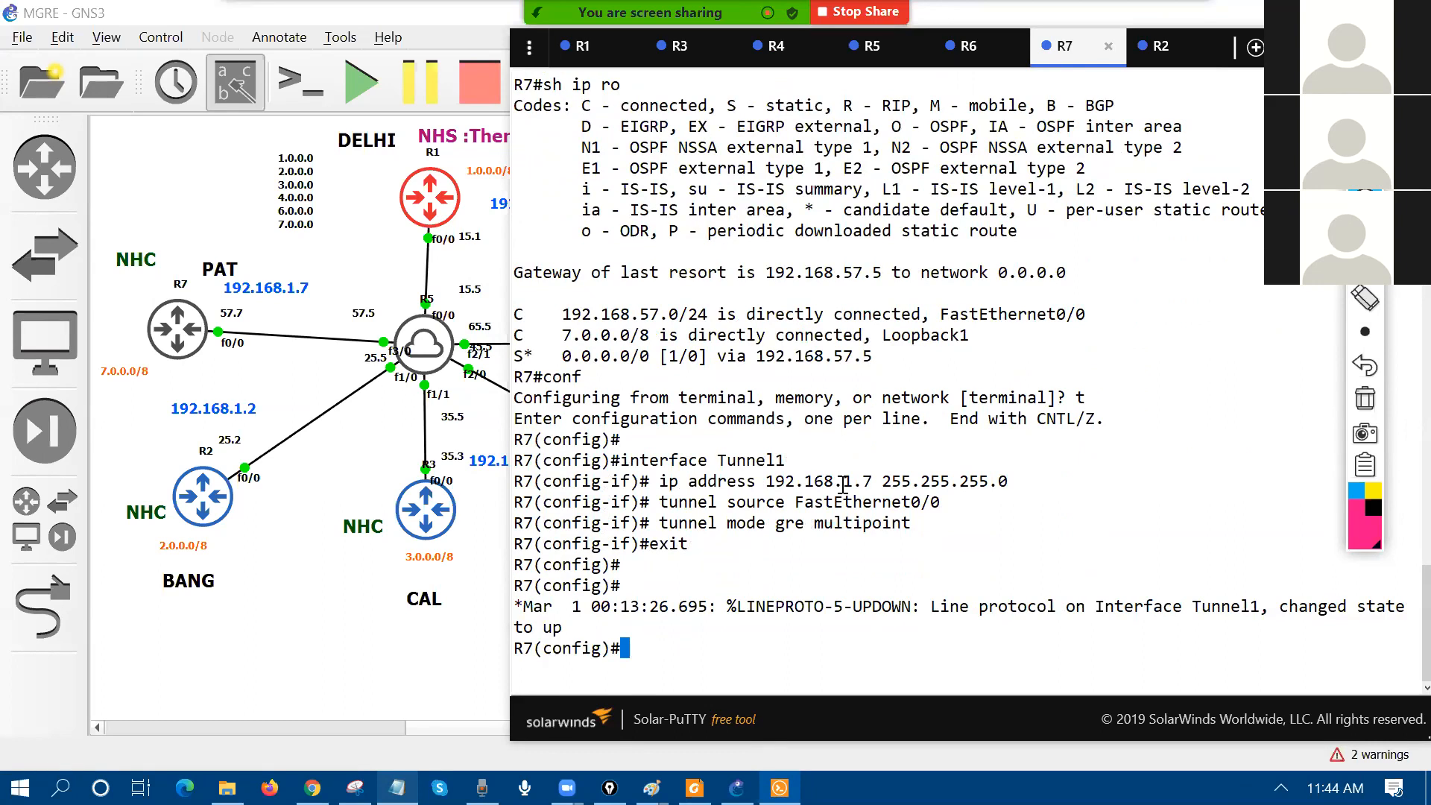
Step: Check R7's routing table for the Tunnel1 route 192.168.1.0/24, then leave configuration mode
{"action": "type", "text": "do sh ip ro"}
{"action": "key", "text": "Return"}
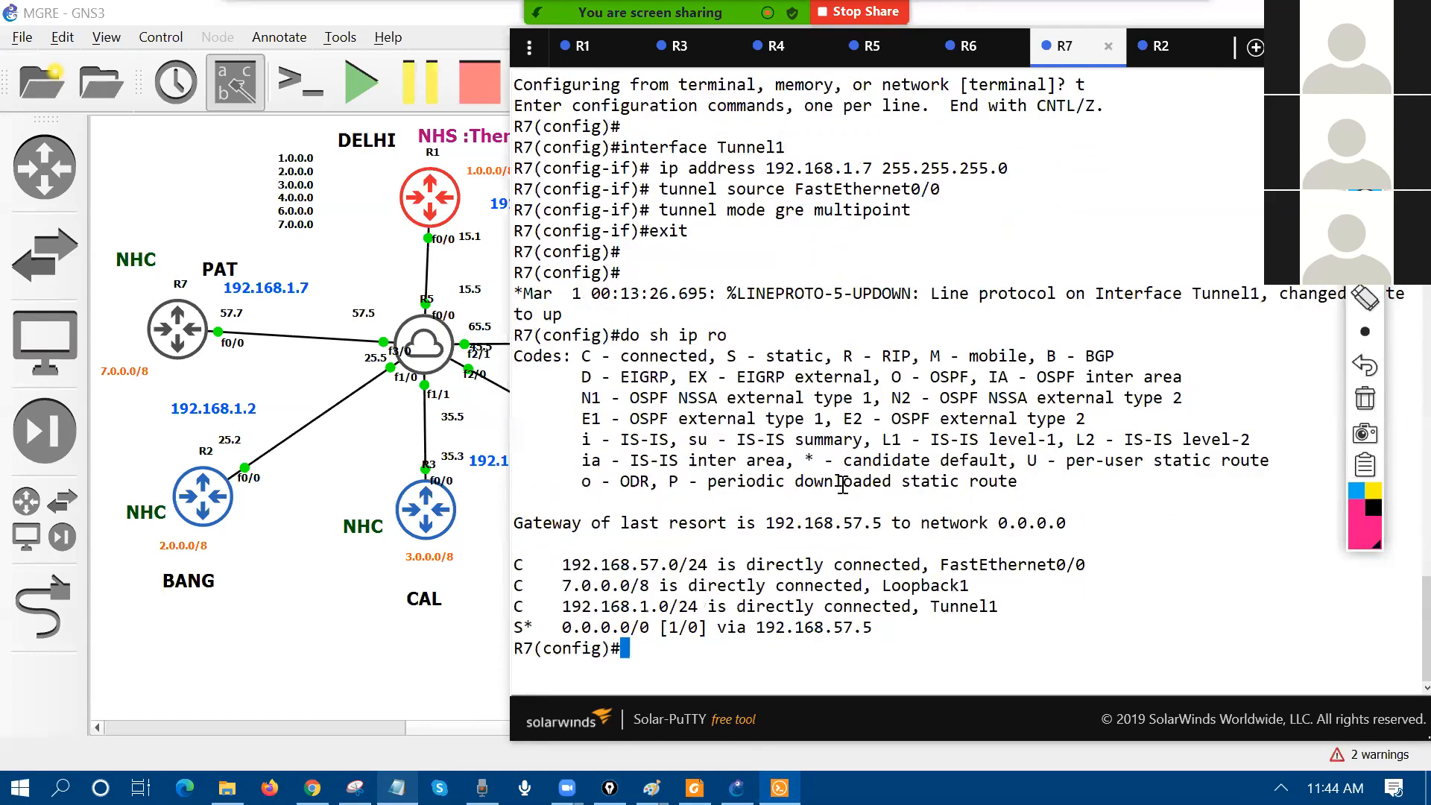
{"action": "left_click_drag", "start_coordinate": [520, 611], "coordinate": [1048, 613]}
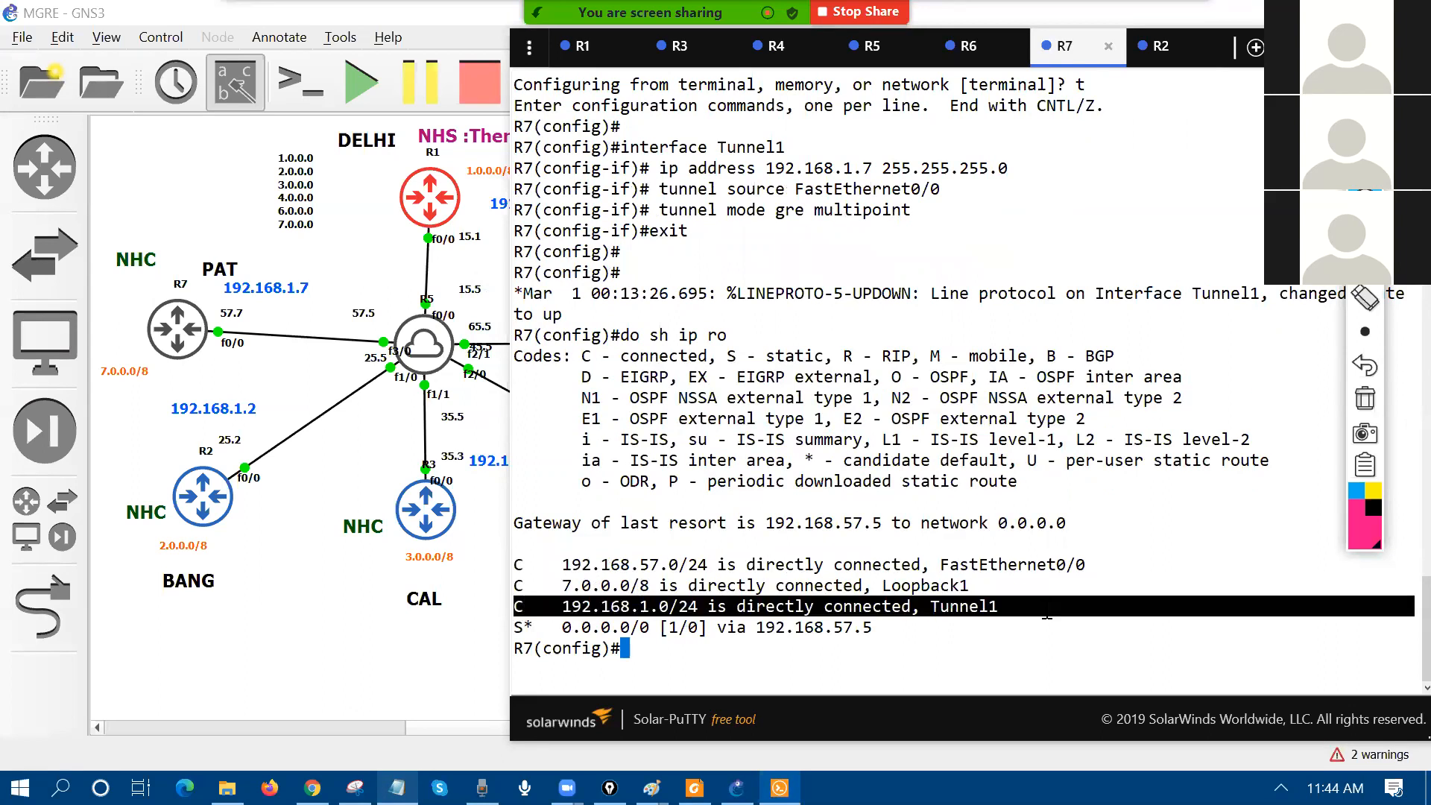
{"action": "type", "text": "end"}
{"action": "key", "text": "Return"}
{"action": "key", "text": "Return"}
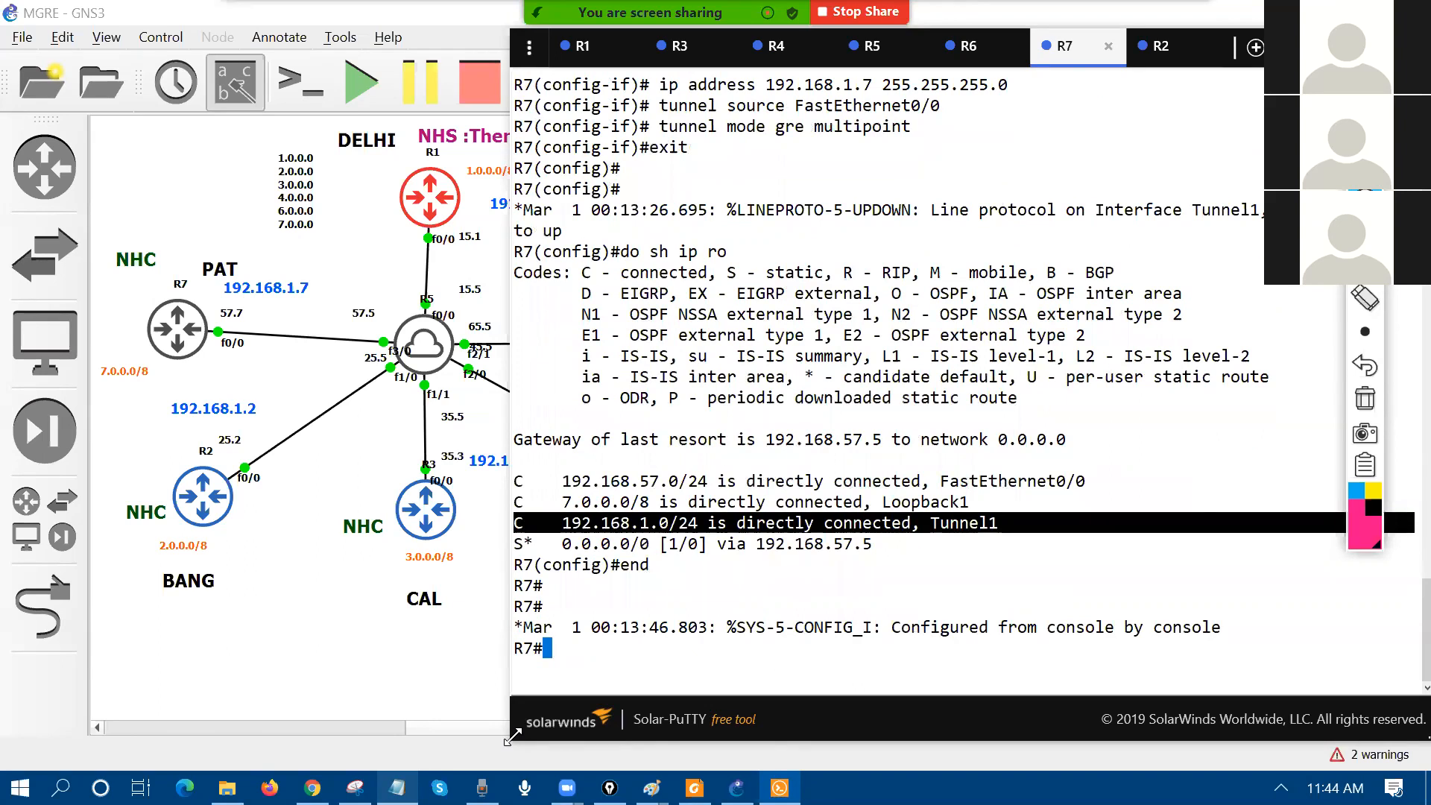
Step: Turn on 'debug ip packet detail' on R7
{"action": "left_click_drag", "start_coordinate": [82, 750], "coordinate": [82, 750]}
{"action": "type", "text": "deb"}
{"action": "key", "text": "Tab"}
{"action": "type", "text": "ip "}
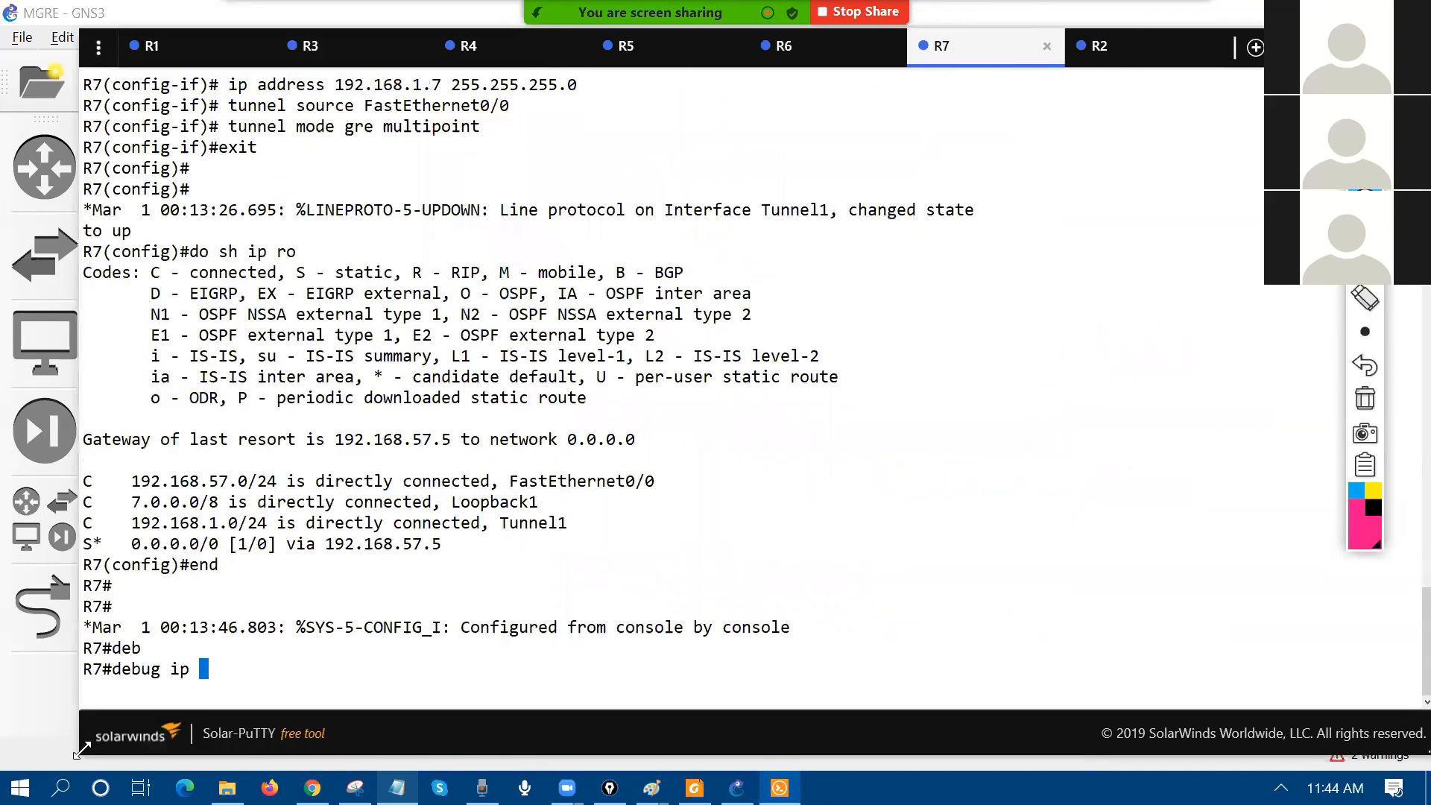
{"action": "type", "text": "pa"}
{"action": "key", "text": "Tab"}
{"action": "type", "text": "de"}
{"action": "key", "text": "Tab"}
{"action": "key", "text": "Return"}
Step: Ping 192.168.1.2 from R7 and highlight the 'encapsulation failed' debug message
{"action": "type", "text": "ping 192.168.1.2"}
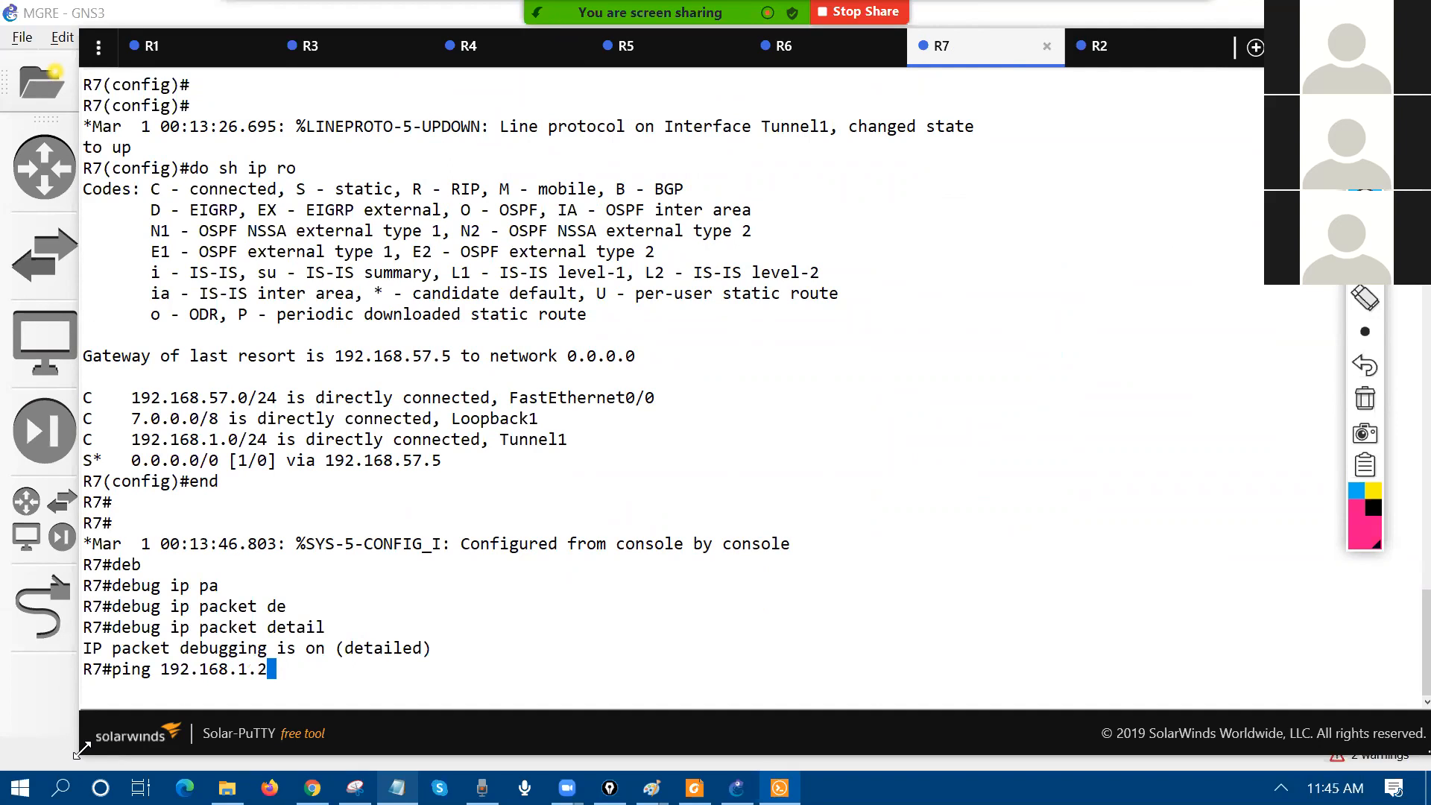
{"action": "left_click_drag", "start_coordinate": [92, 439], "coordinate": [533, 422]}
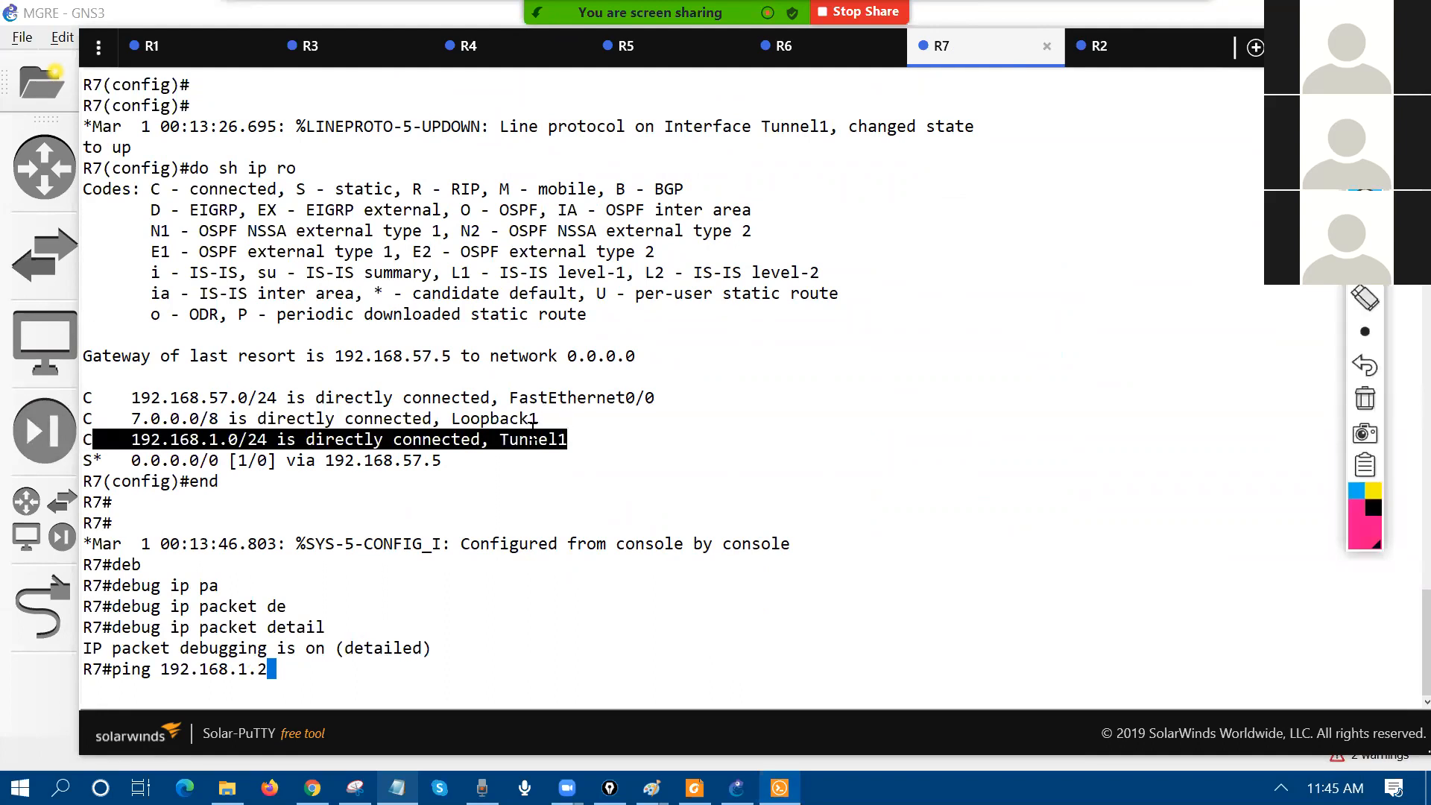
{"action": "key", "text": "Return"}
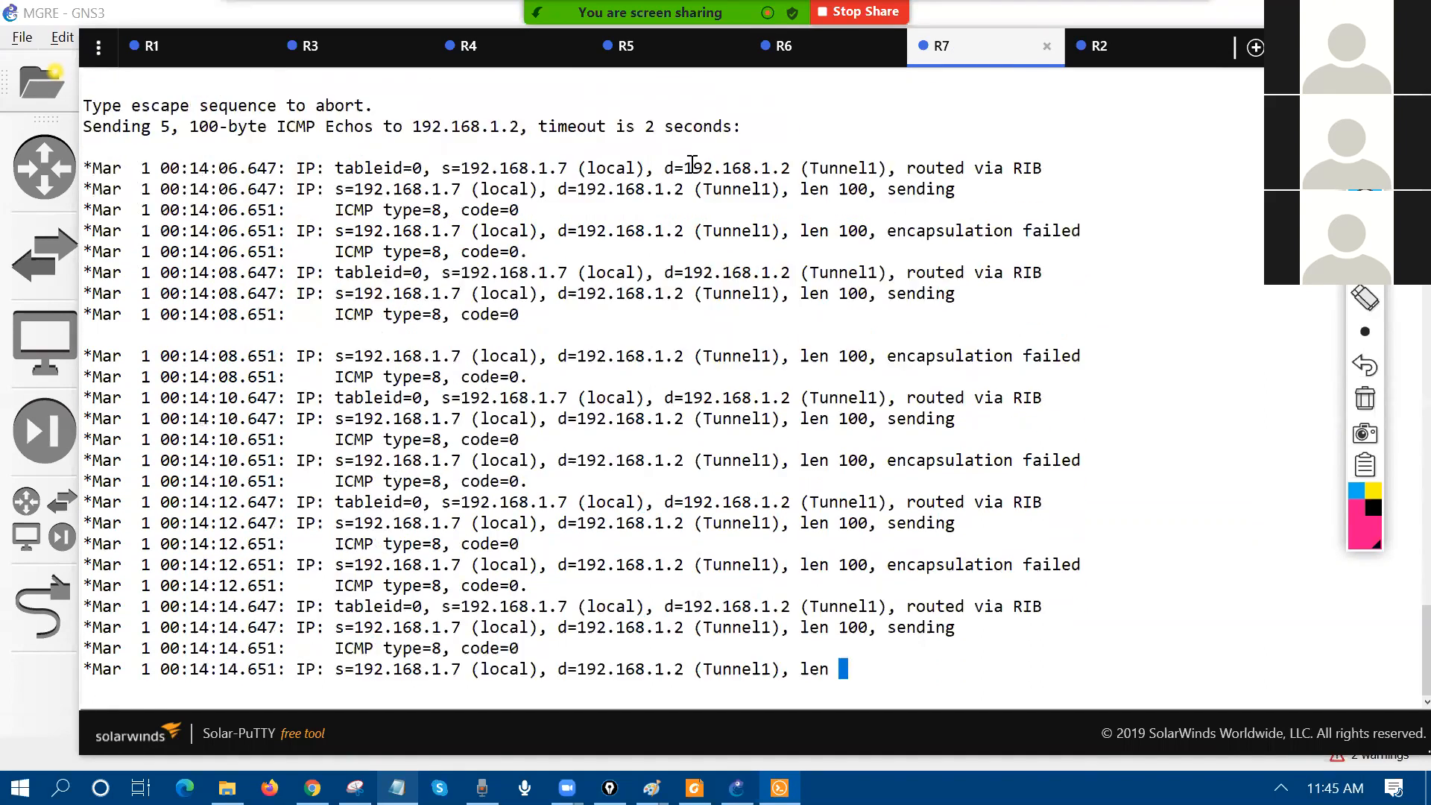
{"action": "left_click_drag", "start_coordinate": [942, 191], "coordinate": [1053, 195]}
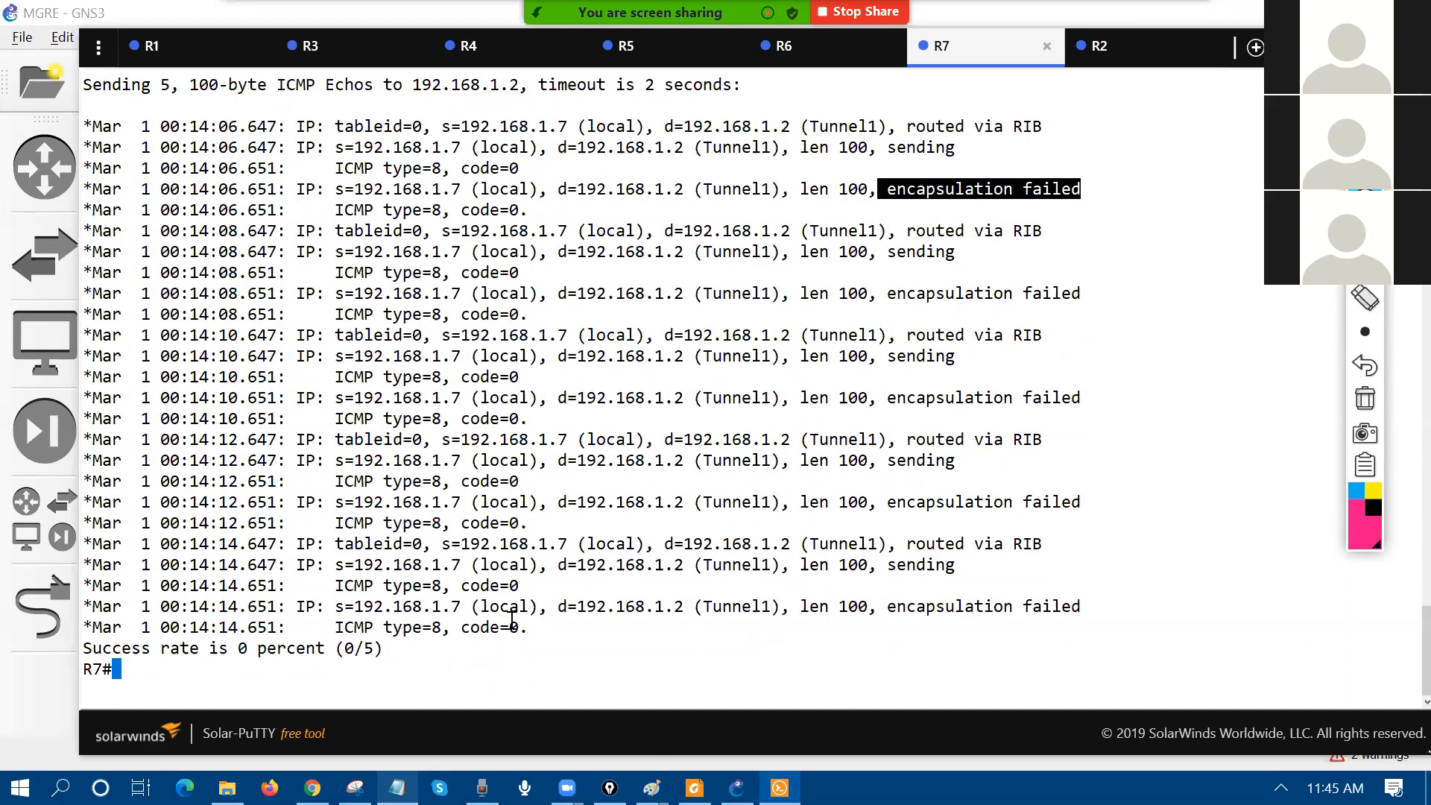
{"action": "left_click", "coordinate": [651, 788]}
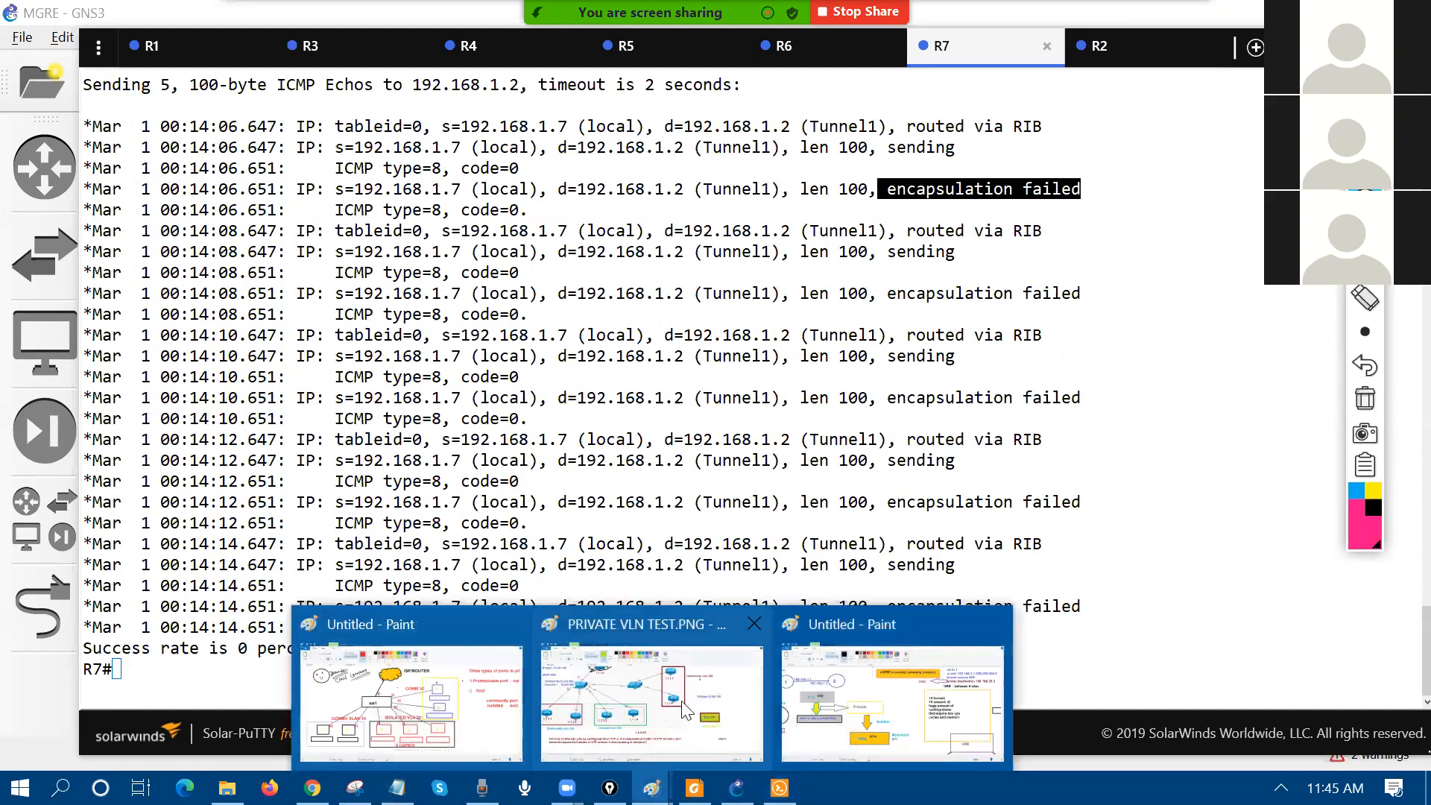
Step: In Paint, add the text 'ping 192.168.1.2' below the Delhi LAN list
{"action": "left_click", "coordinate": [830, 730]}
{"action": "left_click_drag", "start_coordinate": [707, 729], "coordinate": [417, 732]}
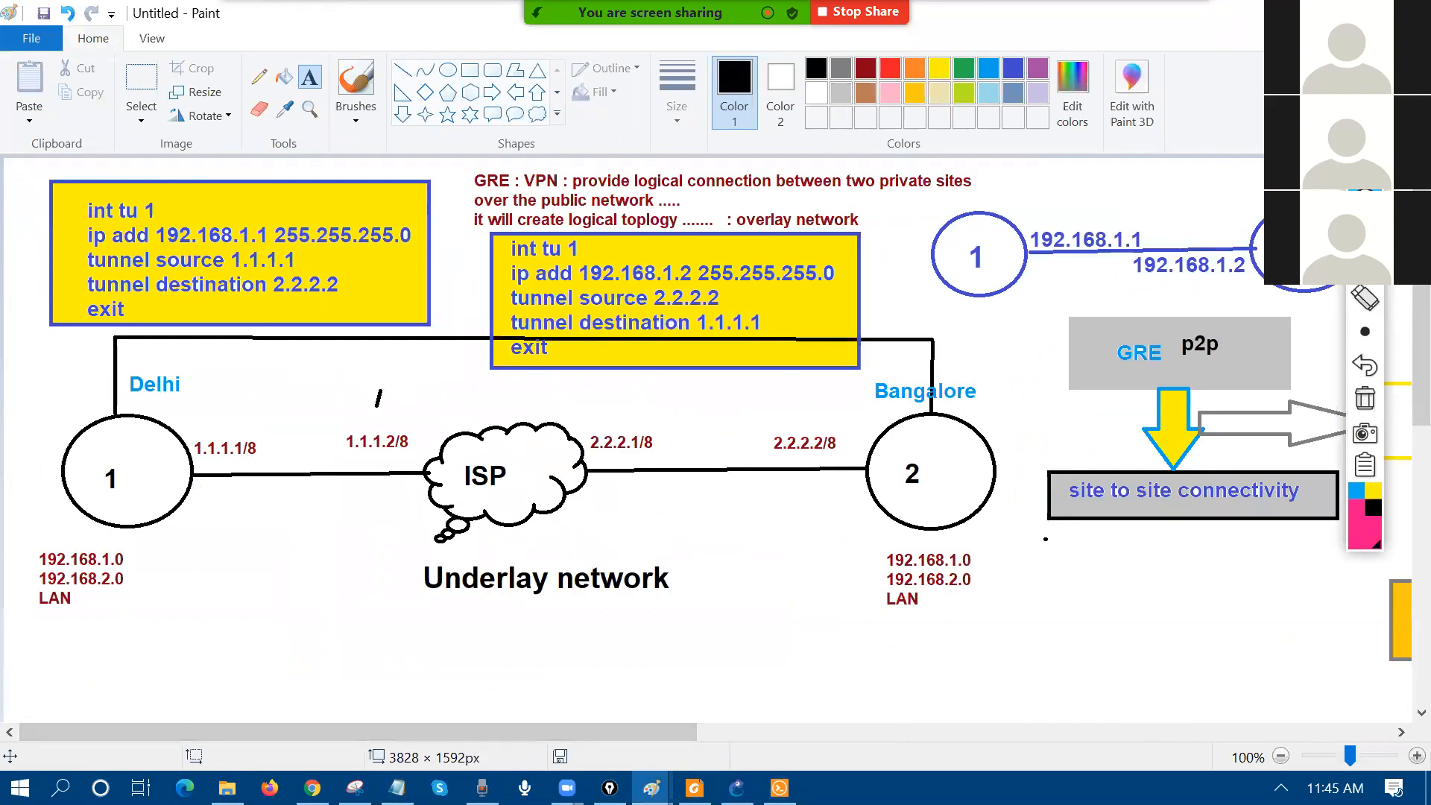
{"action": "left_click_drag", "start_coordinate": [97, 613], "coordinate": [365, 656]}
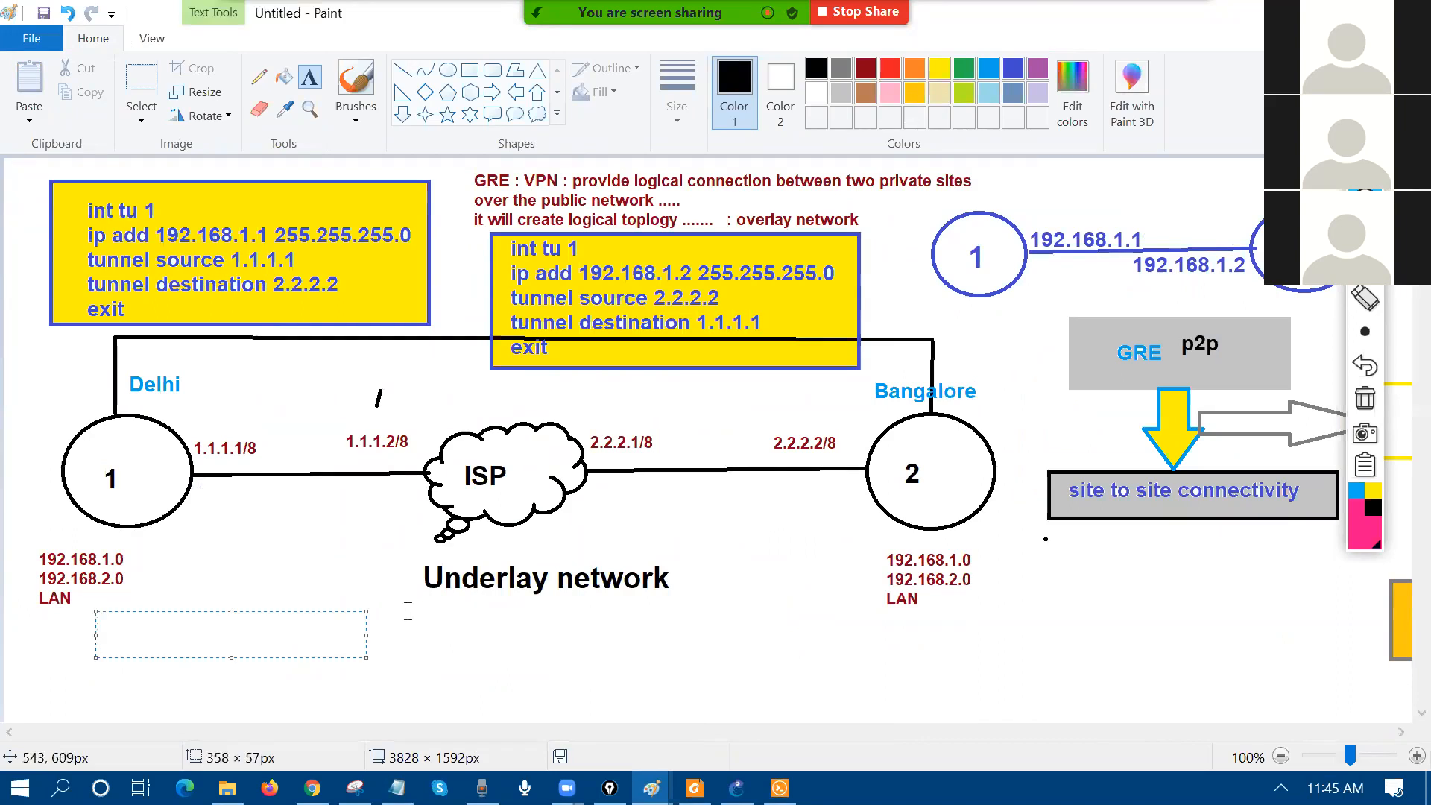
{"action": "left_click", "coordinate": [407, 611]}
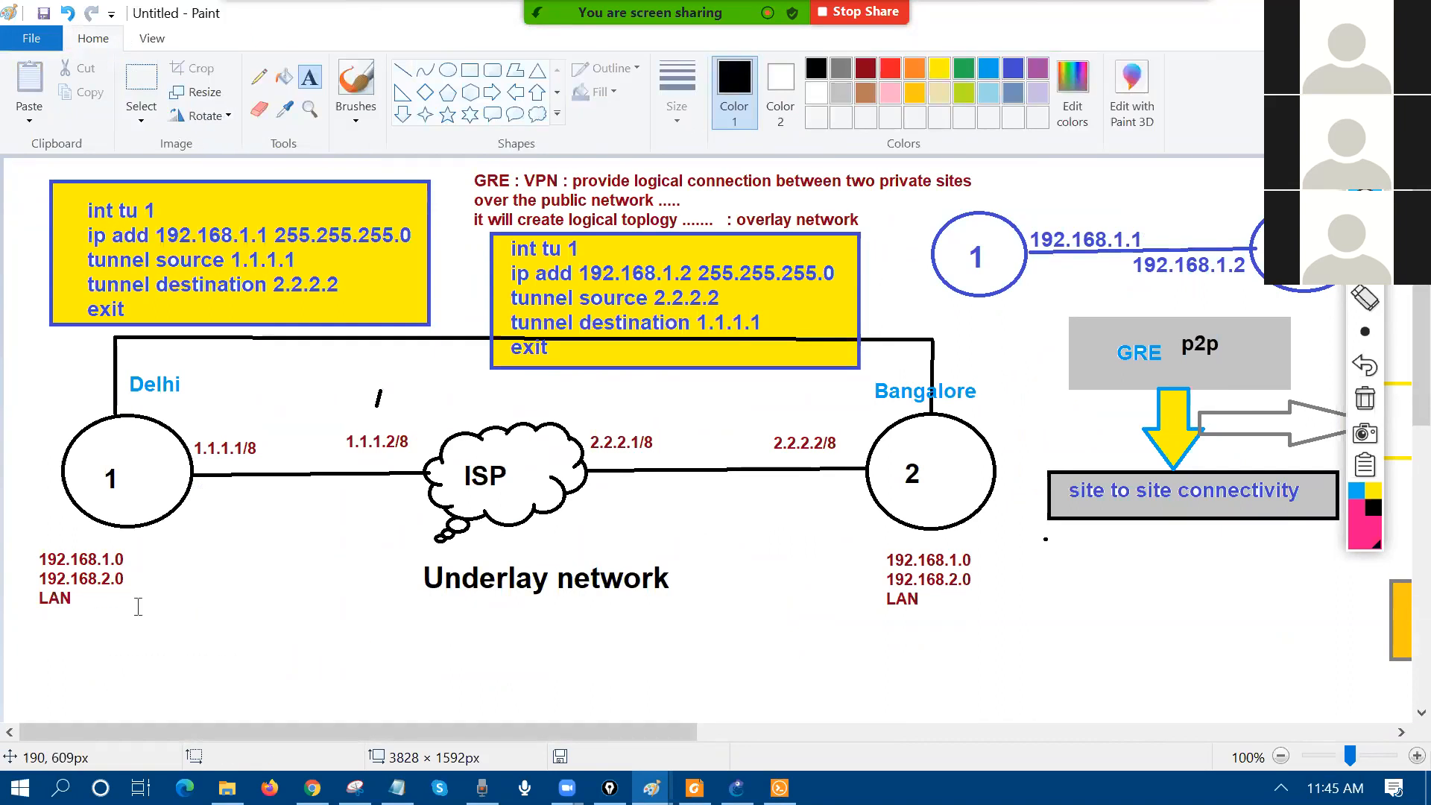
{"action": "left_click_drag", "start_coordinate": [120, 598], "coordinate": [403, 704]}
{"action": "type", "text": "ping 12.1"}
{"action": "key", "text": "BackSpace"}
{"action": "key", "text": "BackSpace"}
{"action": "type", "text": "92.168.1.2"}
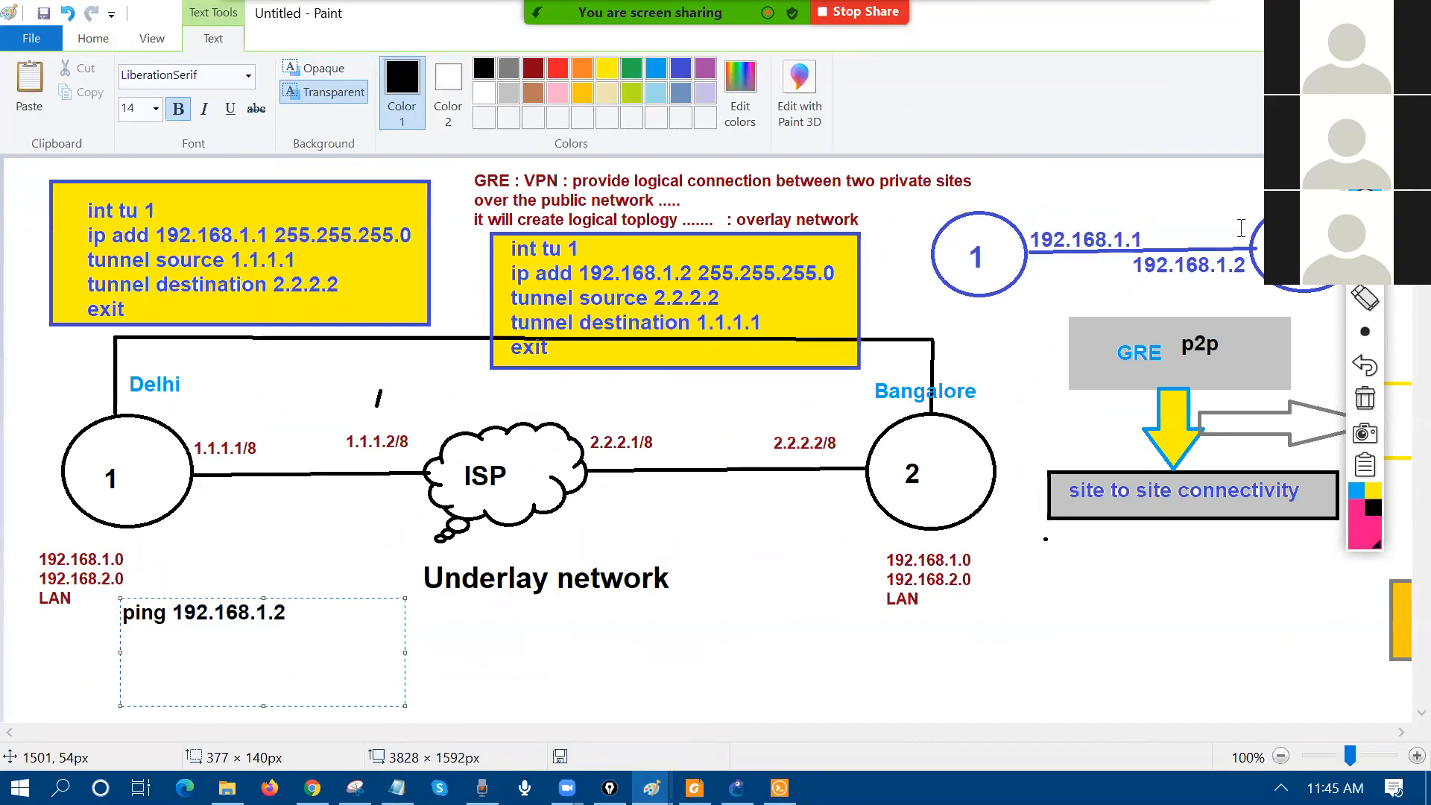
Step: With Epic Pen, write 1.2 next to Bangalore and 1.1 next to Delhi
{"action": "left_click", "coordinate": [1365, 234]}
{"action": "left_click", "coordinate": [917, 366]}
{"action": "mouse_move", "coordinate": [904, 363]}
{"action": "left_mouse_down"}
{"action": "mouse_move", "coordinate": [910, 381]}
{"action": "mouse_move", "coordinate": [954, 358]}
{"action": "left_mouse_up"}
{"action": "mouse_move", "coordinate": [68, 382]}
{"action": "left_mouse_down"}
{"action": "mouse_move", "coordinate": [76, 407]}
{"action": "mouse_move", "coordinate": [105, 393]}
{"action": "left_mouse_up"}
{"action": "left_click", "coordinate": [91, 386]}
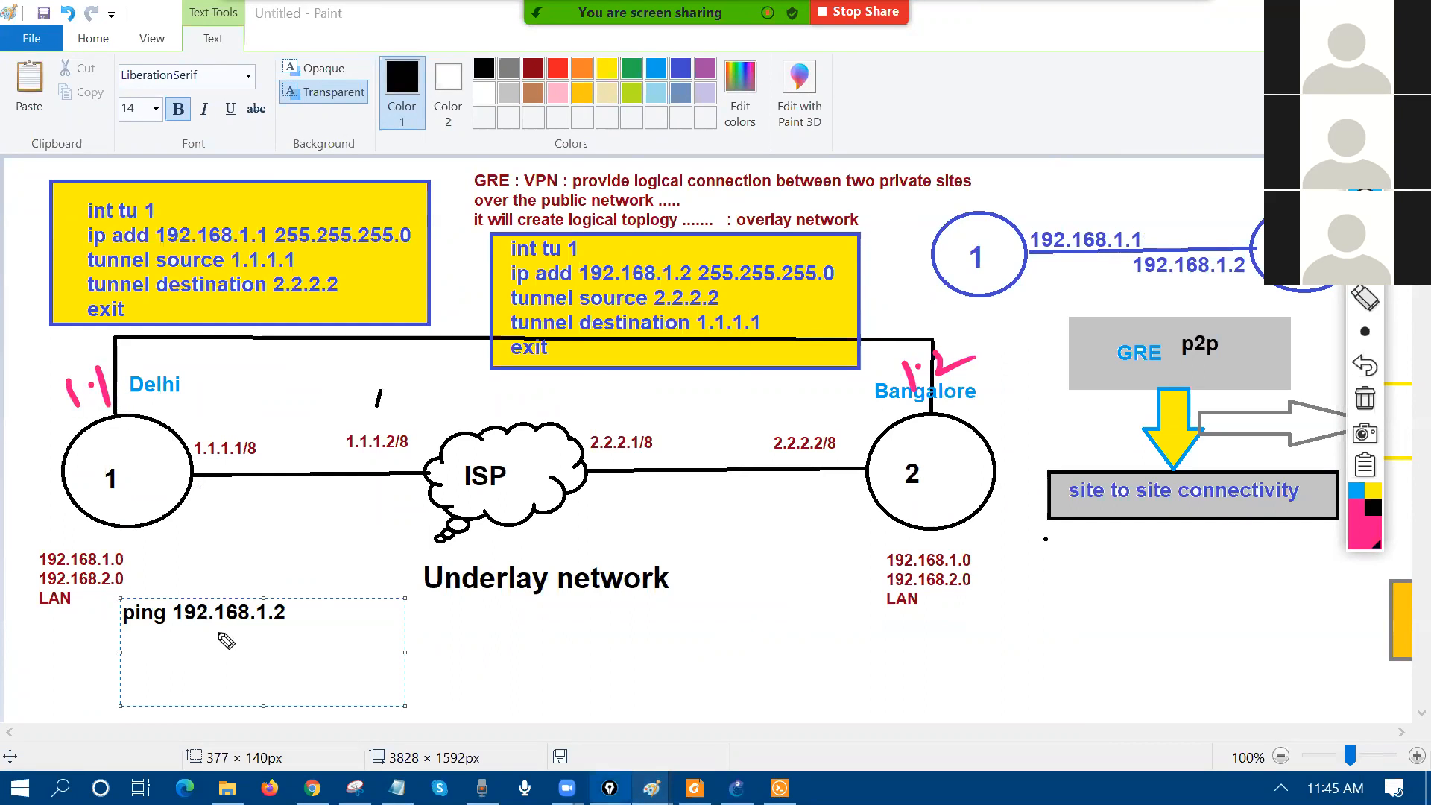
Step: Sketch a packet box under Underlay network with 1.1 and 1.2 sections
{"action": "mouse_move", "coordinate": [492, 710]}
{"action": "left_mouse_down"}
{"action": "mouse_move", "coordinate": [675, 596]}
{"action": "mouse_move", "coordinate": [775, 680]}
{"action": "mouse_move", "coordinate": [494, 721]}
{"action": "left_mouse_up"}
{"action": "left_click_drag", "start_coordinate": [687, 597], "coordinate": [695, 682]}
{"action": "left_click", "coordinate": [732, 633]}
{"action": "mouse_move", "coordinate": [714, 623]}
{"action": "left_mouse_down"}
{"action": "mouse_move", "coordinate": [718, 650]}
{"action": "mouse_move", "coordinate": [775, 630]}
{"action": "left_mouse_up"}
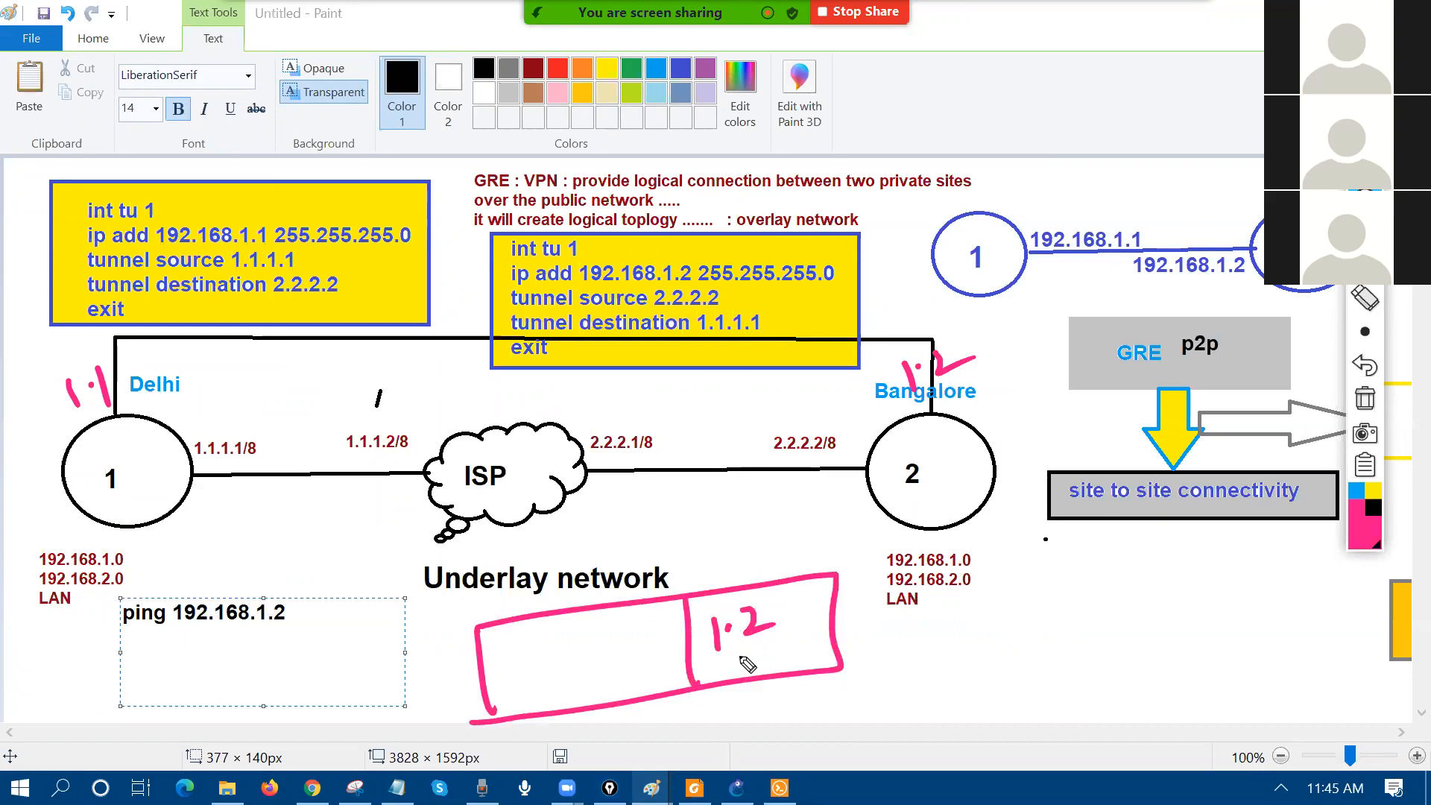
{"action": "left_click_drag", "start_coordinate": [587, 613], "coordinate": [586, 703]}
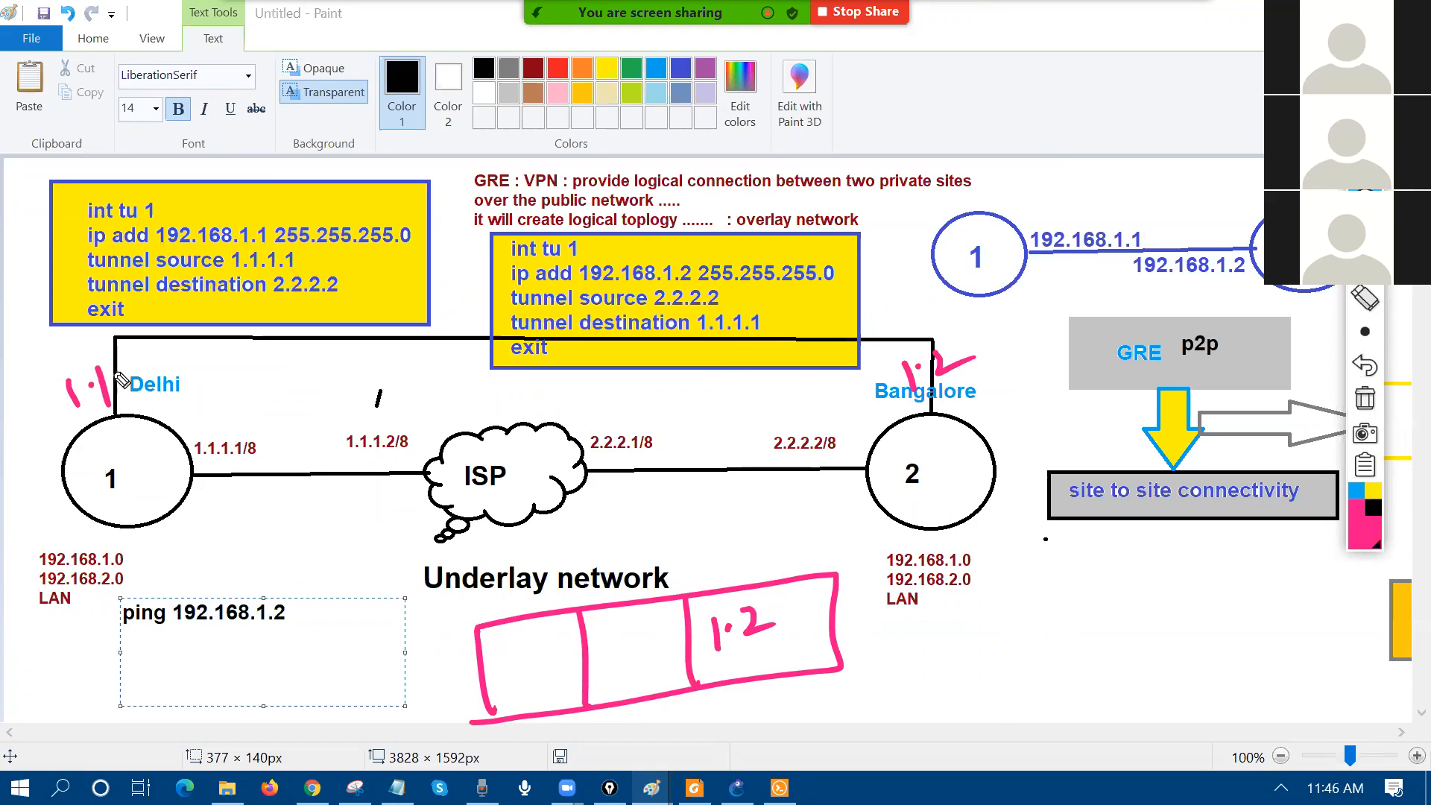
{"action": "left_click_drag", "start_coordinate": [610, 635], "coordinate": [614, 662]}
{"action": "left_click", "coordinate": [625, 650]}
{"action": "left_click_drag", "start_coordinate": [640, 627], "coordinate": [646, 662]}
{"action": "mouse_move", "coordinate": [468, 631]}
{"action": "left_mouse_down"}
{"action": "mouse_move", "coordinate": [364, 664]}
{"action": "mouse_move", "coordinate": [478, 722]}
{"action": "left_mouse_up"}
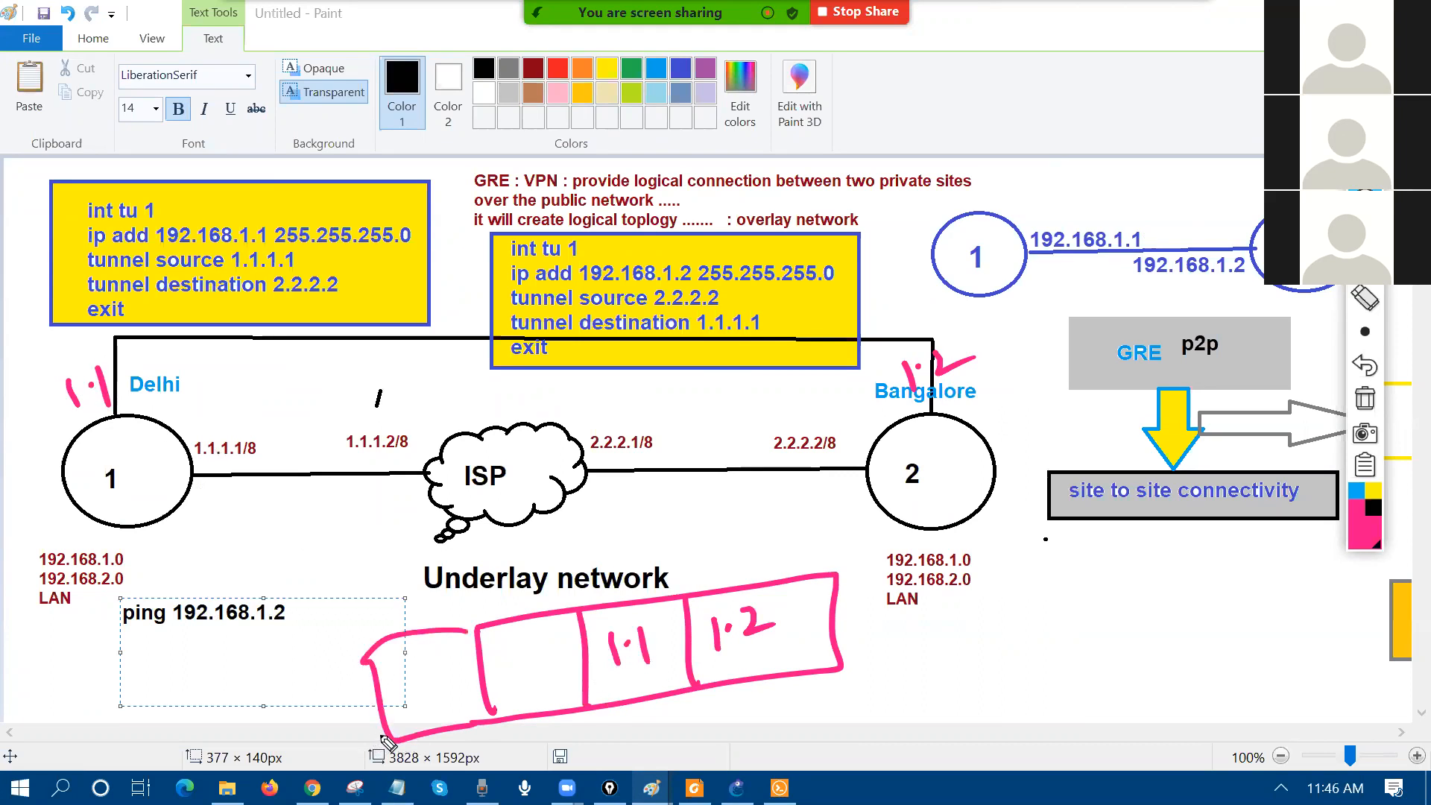
Step: Write an underlined 'Out' label in black and tick tunnel source 1.1.1.1 in Delhi's config
{"action": "mouse_move", "coordinate": [671, 546]}
{"action": "left_mouse_down"}
{"action": "mouse_move", "coordinate": [687, 574]}
{"action": "mouse_move", "coordinate": [768, 545]}
{"action": "left_mouse_up"}
{"action": "left_click_drag", "start_coordinate": [708, 580], "coordinate": [772, 564]}
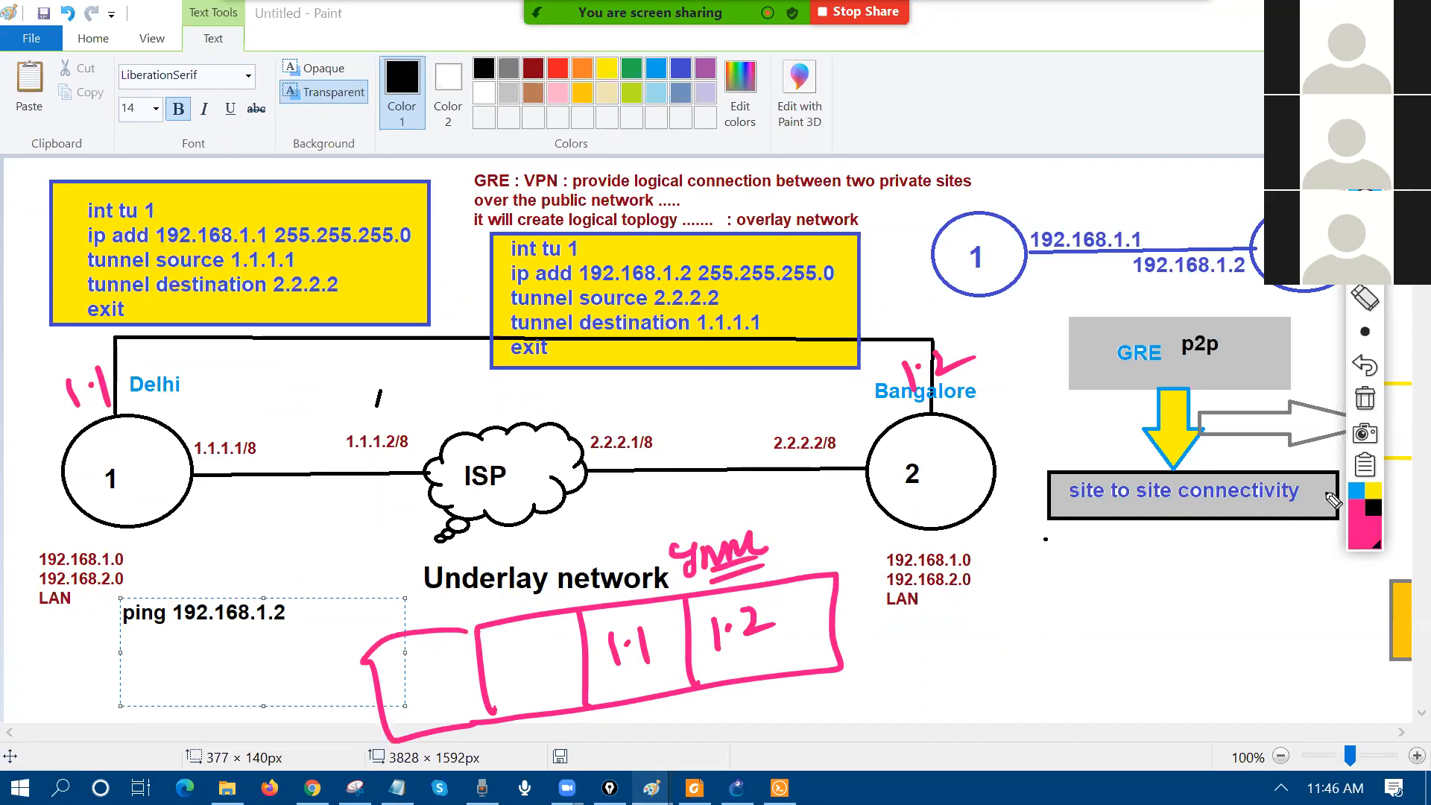
{"action": "left_click", "coordinate": [1374, 507]}
{"action": "left_click_drag", "start_coordinate": [447, 569], "coordinate": [446, 571]}
{"action": "mouse_move", "coordinate": [457, 574]}
{"action": "left_mouse_down"}
{"action": "mouse_move", "coordinate": [477, 568]}
{"action": "mouse_move", "coordinate": [485, 590]}
{"action": "left_mouse_up"}
{"action": "left_click_drag", "start_coordinate": [470, 564], "coordinate": [501, 556]}
{"action": "left_click_drag", "start_coordinate": [442, 605], "coordinate": [498, 585]}
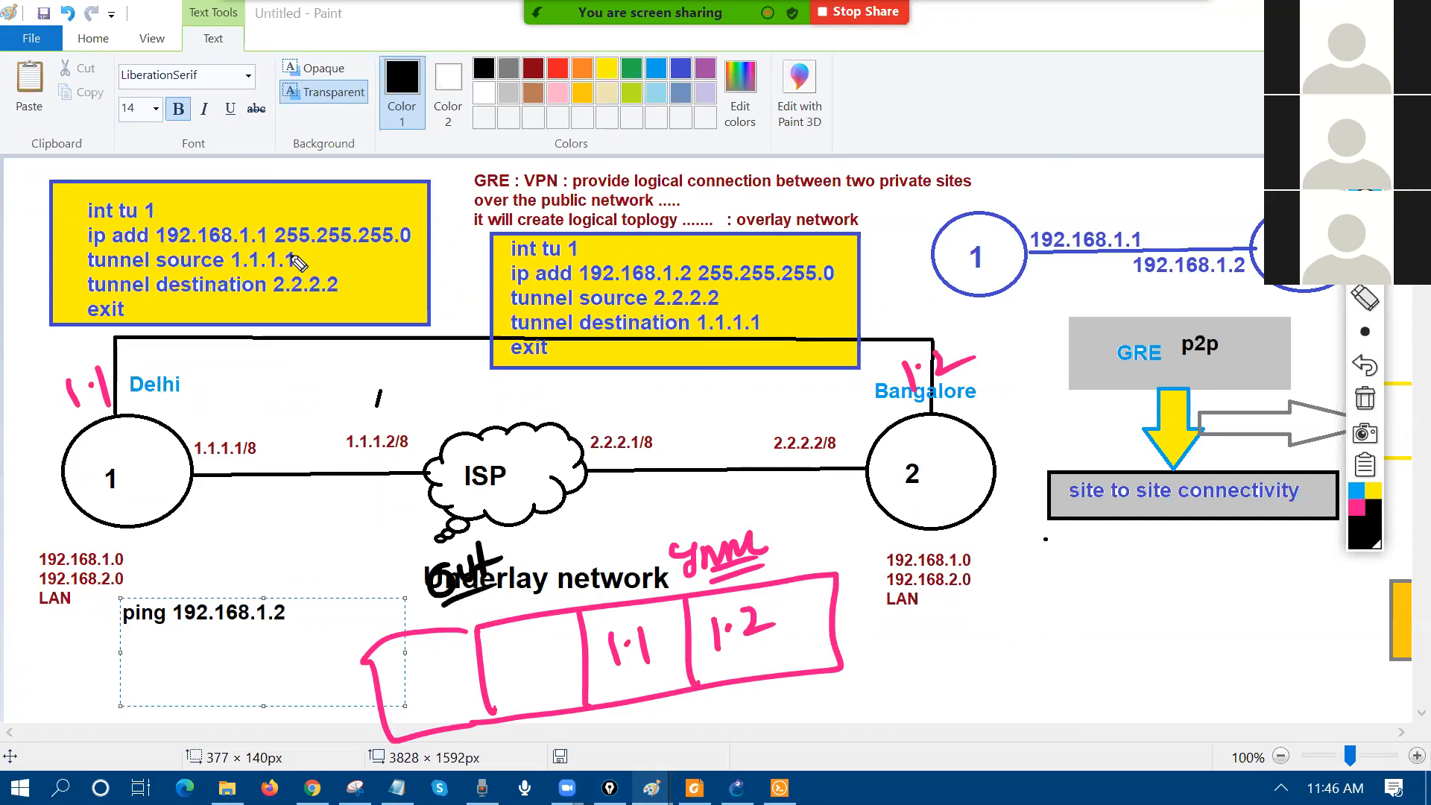
{"action": "left_click_drag", "start_coordinate": [296, 256], "coordinate": [332, 242]}
{"action": "left_click", "coordinate": [520, 661]}
{"action": "mouse_move", "coordinate": [508, 650]}
{"action": "left_mouse_down"}
{"action": "mouse_move", "coordinate": [507, 676]}
{"action": "mouse_move", "coordinate": [532, 675]}
{"action": "left_mouse_up"}
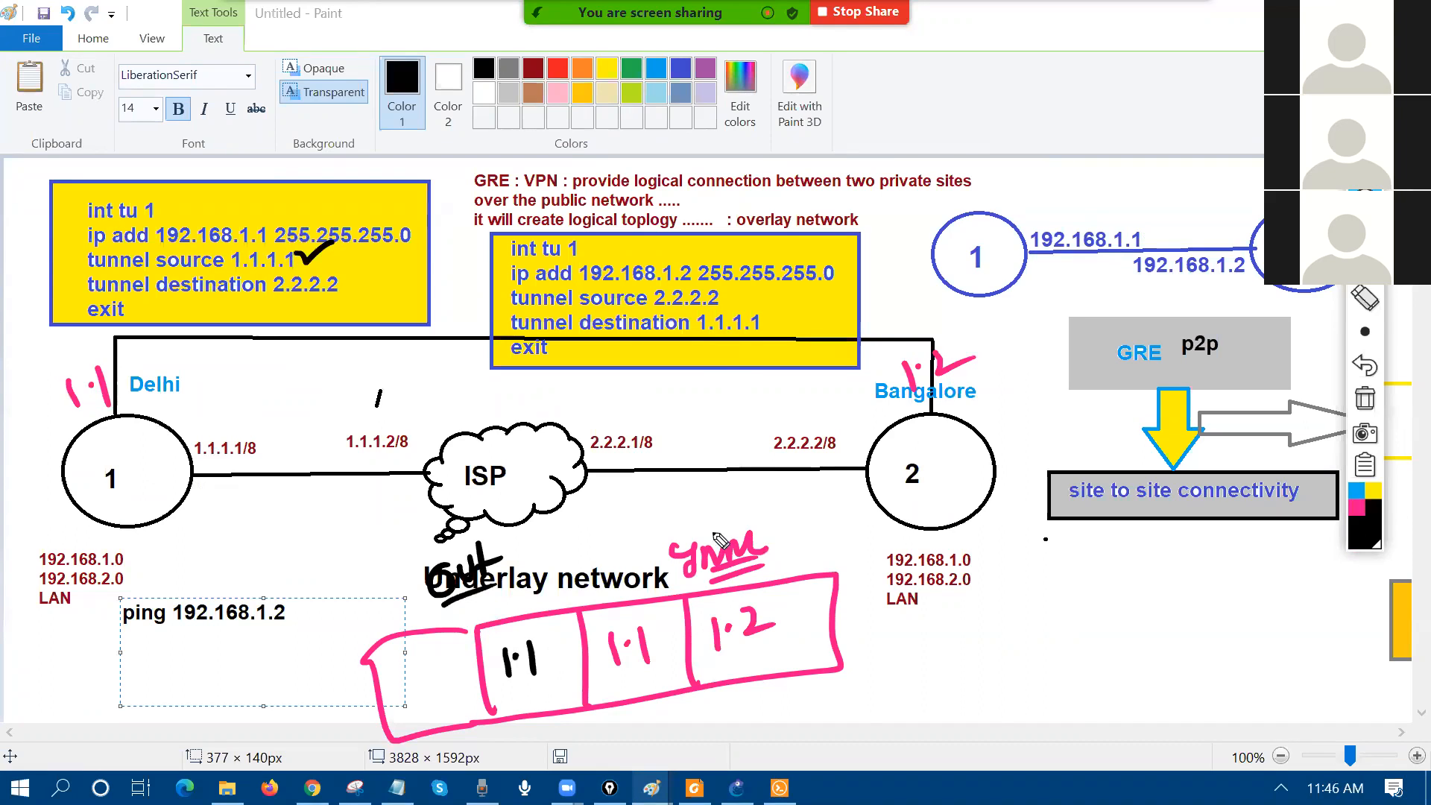
Step: Erase the packet's 1.1 marks and redraw a larger packet outline
{"action": "left_click", "coordinate": [1365, 298]}
{"action": "mouse_move", "coordinate": [698, 610]}
{"action": "left_mouse_down"}
{"action": "mouse_move", "coordinate": [377, 724]}
{"action": "mouse_move", "coordinate": [716, 614]}
{"action": "left_mouse_up"}
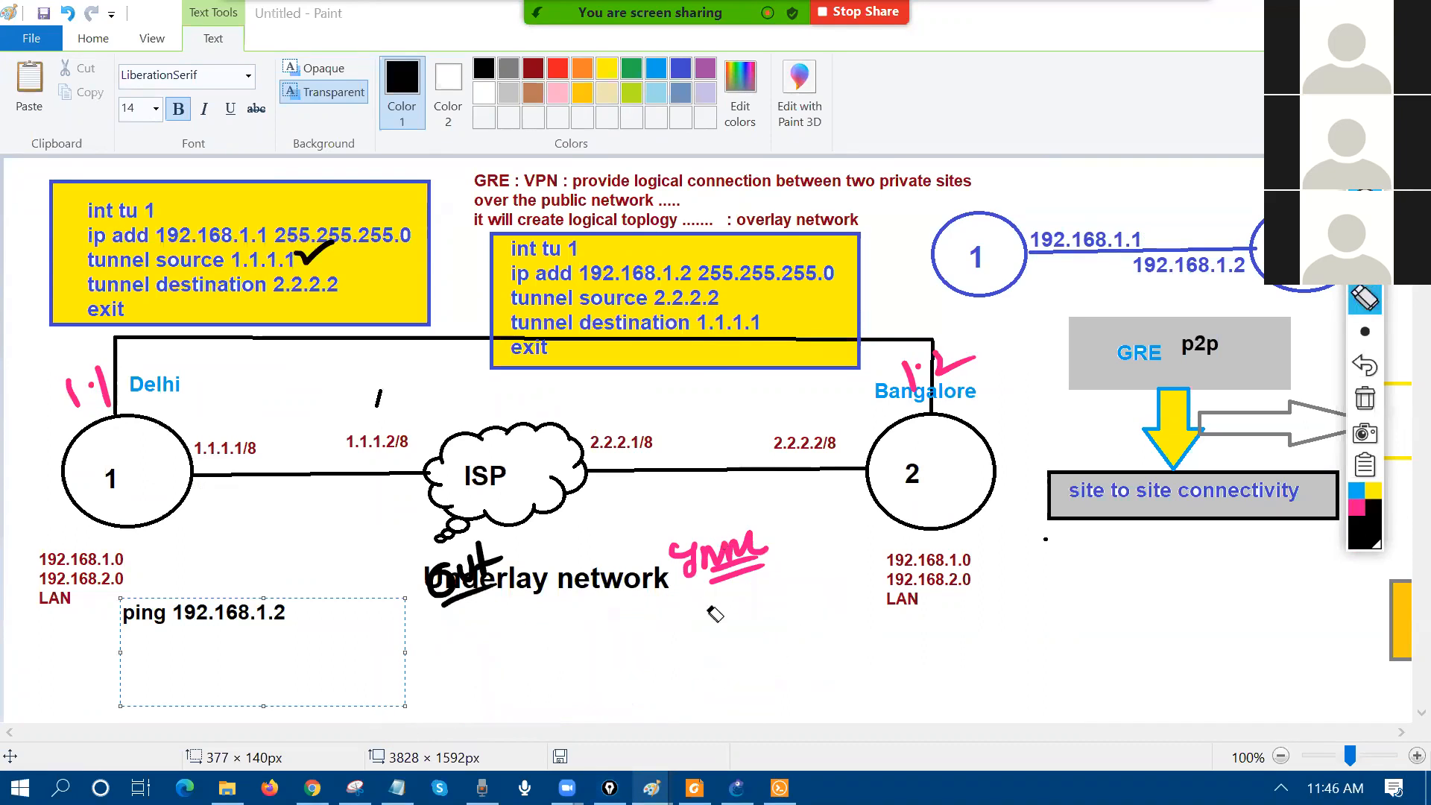
{"action": "left_click", "coordinate": [1365, 331]}
{"action": "mouse_move", "coordinate": [422, 722]}
{"action": "left_mouse_down"}
{"action": "mouse_move", "coordinate": [397, 646]}
{"action": "mouse_move", "coordinate": [997, 597]}
{"action": "mouse_move", "coordinate": [361, 736]}
{"action": "left_mouse_up"}
{"action": "left_click_drag", "start_coordinate": [820, 561], "coordinate": [833, 675]}
Step: In pink, write the inner header: destination 192.168.1.2 and source 192.168.1.1
{"action": "left_click", "coordinate": [1356, 509]}
{"action": "mouse_move", "coordinate": [836, 571]}
{"action": "left_mouse_down"}
{"action": "mouse_move", "coordinate": [837, 599]}
{"action": "mouse_move", "coordinate": [936, 546]}
{"action": "mouse_move", "coordinate": [993, 551]}
{"action": "left_mouse_up"}
{"action": "left_click", "coordinate": [913, 669]}
{"action": "left_click_drag", "start_coordinate": [913, 667], "coordinate": [918, 697]}
{"action": "mouse_move", "coordinate": [622, 598]}
{"action": "left_mouse_down"}
{"action": "mouse_move", "coordinate": [638, 706]}
{"action": "mouse_move", "coordinate": [659, 613]}
{"action": "mouse_move", "coordinate": [668, 635]}
{"action": "mouse_move", "coordinate": [700, 620]}
{"action": "left_mouse_up"}
{"action": "left_click", "coordinate": [703, 618]}
{"action": "mouse_move", "coordinate": [715, 603]}
{"action": "left_mouse_down"}
{"action": "mouse_move", "coordinate": [714, 627]}
{"action": "mouse_move", "coordinate": [792, 616]}
{"action": "left_mouse_up"}
{"action": "left_click", "coordinate": [762, 599]}
Step: In blue, add the outer header with source 1.1.1.1, ticking tunnel destination 2.2.2.2
{"action": "left_click", "coordinate": [785, 597]}
{"action": "left_click", "coordinate": [1355, 489]}
{"action": "left_click_drag", "start_coordinate": [527, 619], "coordinate": [534, 716]}
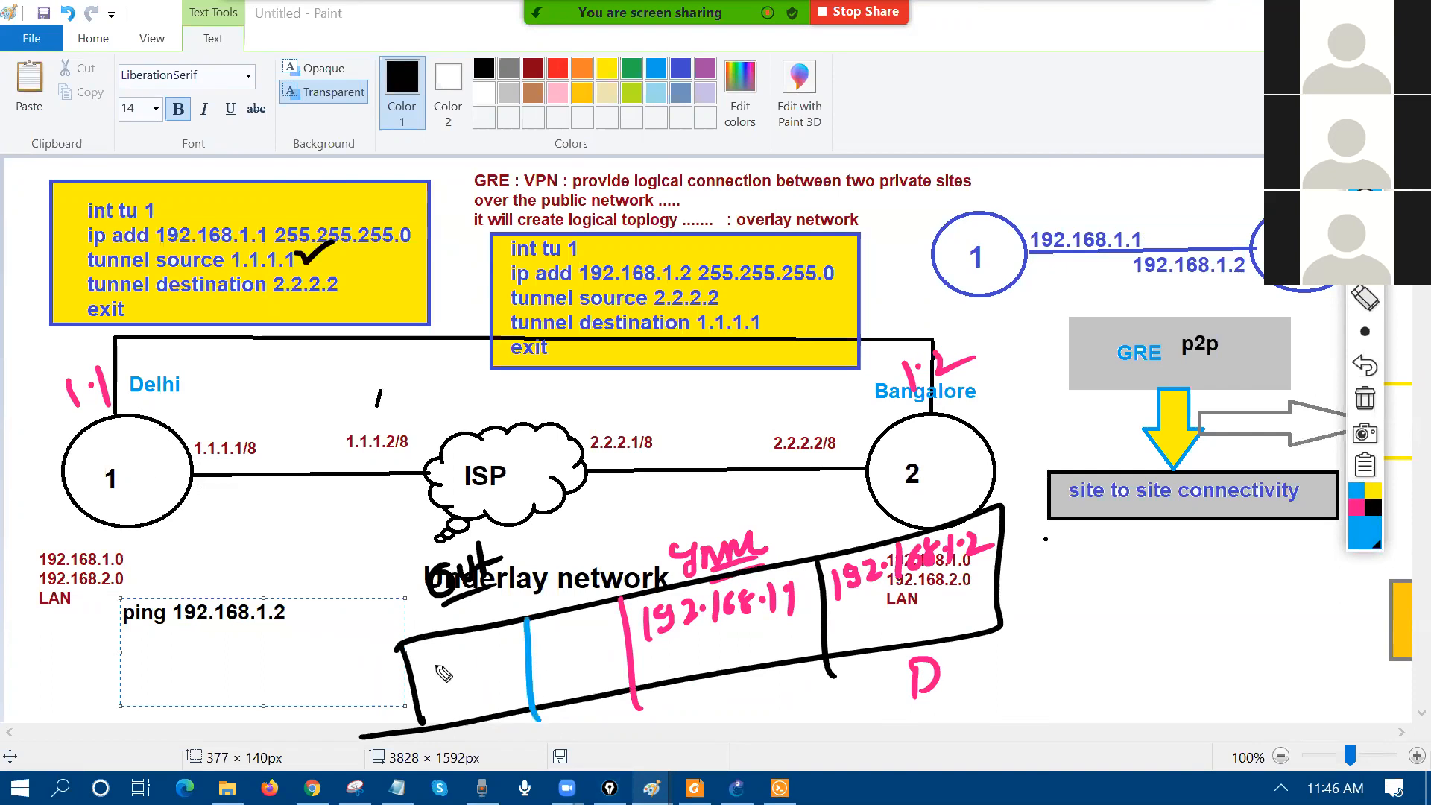
{"action": "left_click", "coordinate": [428, 666]}
{"action": "mouse_move", "coordinate": [419, 657]}
{"action": "left_mouse_down"}
{"action": "mouse_move", "coordinate": [417, 677]}
{"action": "mouse_move", "coordinate": [480, 668]}
{"action": "left_mouse_up"}
{"action": "left_click", "coordinate": [453, 658]}
{"action": "left_click", "coordinate": [471, 656]}
{"action": "mouse_move", "coordinate": [347, 279]}
{"action": "left_mouse_down"}
{"action": "mouse_move", "coordinate": [356, 297]}
{"action": "mouse_move", "coordinate": [403, 259]}
{"action": "left_mouse_up"}
{"action": "mouse_move", "coordinate": [547, 645]}
{"action": "left_mouse_down"}
{"action": "mouse_move", "coordinate": [544, 668]}
{"action": "mouse_move", "coordinate": [563, 664]}
{"action": "left_mouse_up"}
{"action": "left_click", "coordinate": [556, 656]}
{"action": "left_click", "coordinate": [574, 655]}
{"action": "mouse_move", "coordinate": [589, 636]}
{"action": "left_mouse_down"}
{"action": "mouse_move", "coordinate": [586, 661]}
{"action": "mouse_move", "coordinate": [623, 650]}
{"action": "left_mouse_up"}
{"action": "left_click", "coordinate": [597, 651]}
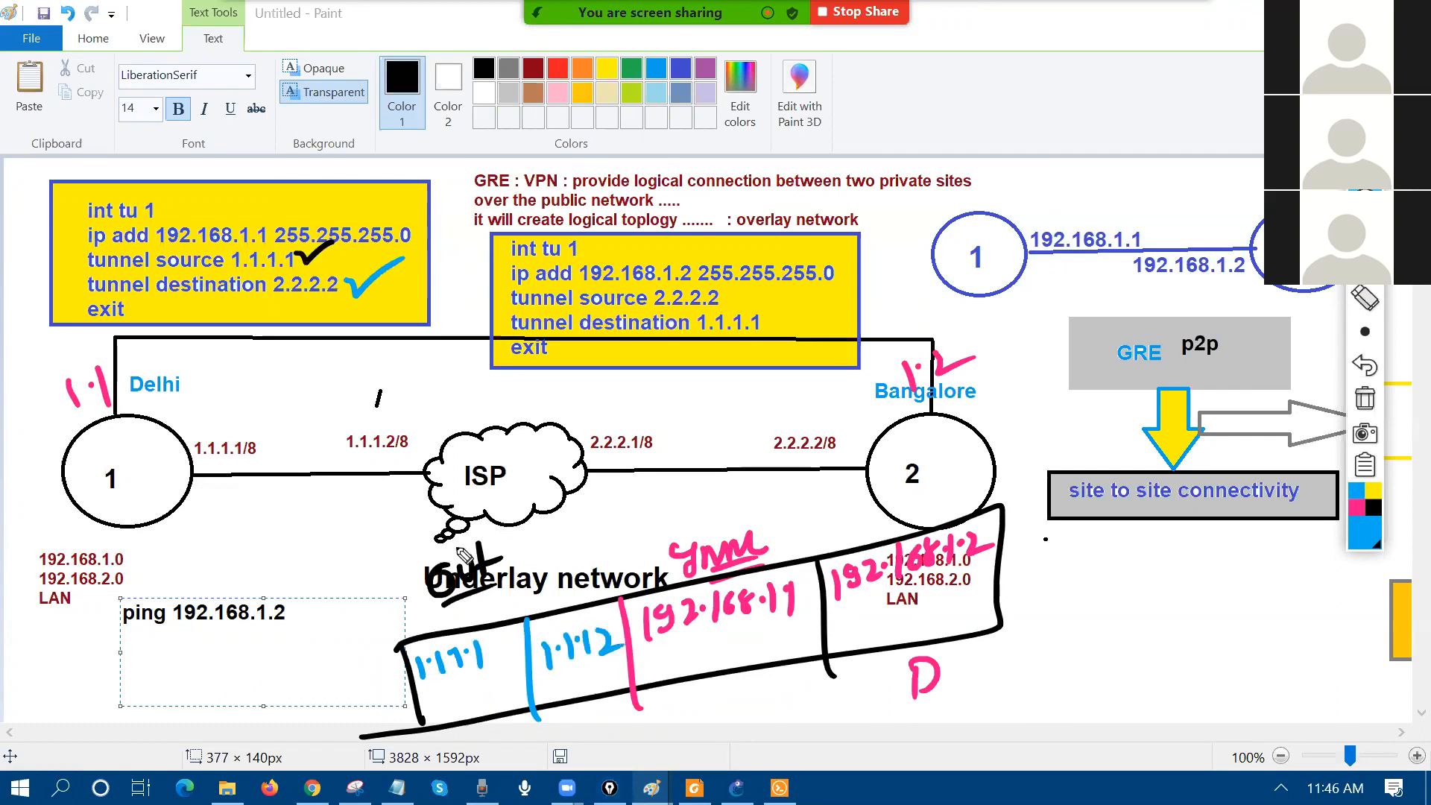
Step: Circle the Out and inner header labels and write a note about a complete template
{"action": "left_click_drag", "start_coordinate": [432, 623], "coordinate": [525, 538]}
{"action": "mouse_move", "coordinate": [668, 489]}
{"action": "left_mouse_down"}
{"action": "mouse_move", "coordinate": [630, 525]}
{"action": "mouse_move", "coordinate": [723, 496]}
{"action": "left_mouse_up"}
{"action": "left_click_drag", "start_coordinate": [306, 121], "coordinate": [314, 175]}
{"action": "mouse_move", "coordinate": [352, 124]}
{"action": "left_mouse_down"}
{"action": "mouse_move", "coordinate": [392, 136]}
{"action": "mouse_move", "coordinate": [559, 120]}
{"action": "left_mouse_up"}
{"action": "mouse_move", "coordinate": [567, 92]}
{"action": "left_mouse_down"}
{"action": "mouse_move", "coordinate": [642, 108]}
{"action": "mouse_move", "coordinate": [727, 81]}
{"action": "left_mouse_up"}
{"action": "left_click_drag", "start_coordinate": [841, 94], "coordinate": [1019, 88]}
{"action": "left_click_drag", "start_coordinate": [864, 132], "coordinate": [1018, 108]}
Step: Erase the wrong outer destination 1.1.1.2, draw an arrow to ISP, then clear all ink
{"action": "left_click", "coordinate": [1365, 298]}
{"action": "mouse_move", "coordinate": [567, 663]}
{"action": "left_mouse_down"}
{"action": "mouse_move", "coordinate": [603, 648]}
{"action": "mouse_move", "coordinate": [568, 656]}
{"action": "mouse_move", "coordinate": [556, 641]}
{"action": "mouse_move", "coordinate": [552, 654]}
{"action": "mouse_move", "coordinate": [596, 633]}
{"action": "mouse_move", "coordinate": [618, 641]}
{"action": "left_mouse_up"}
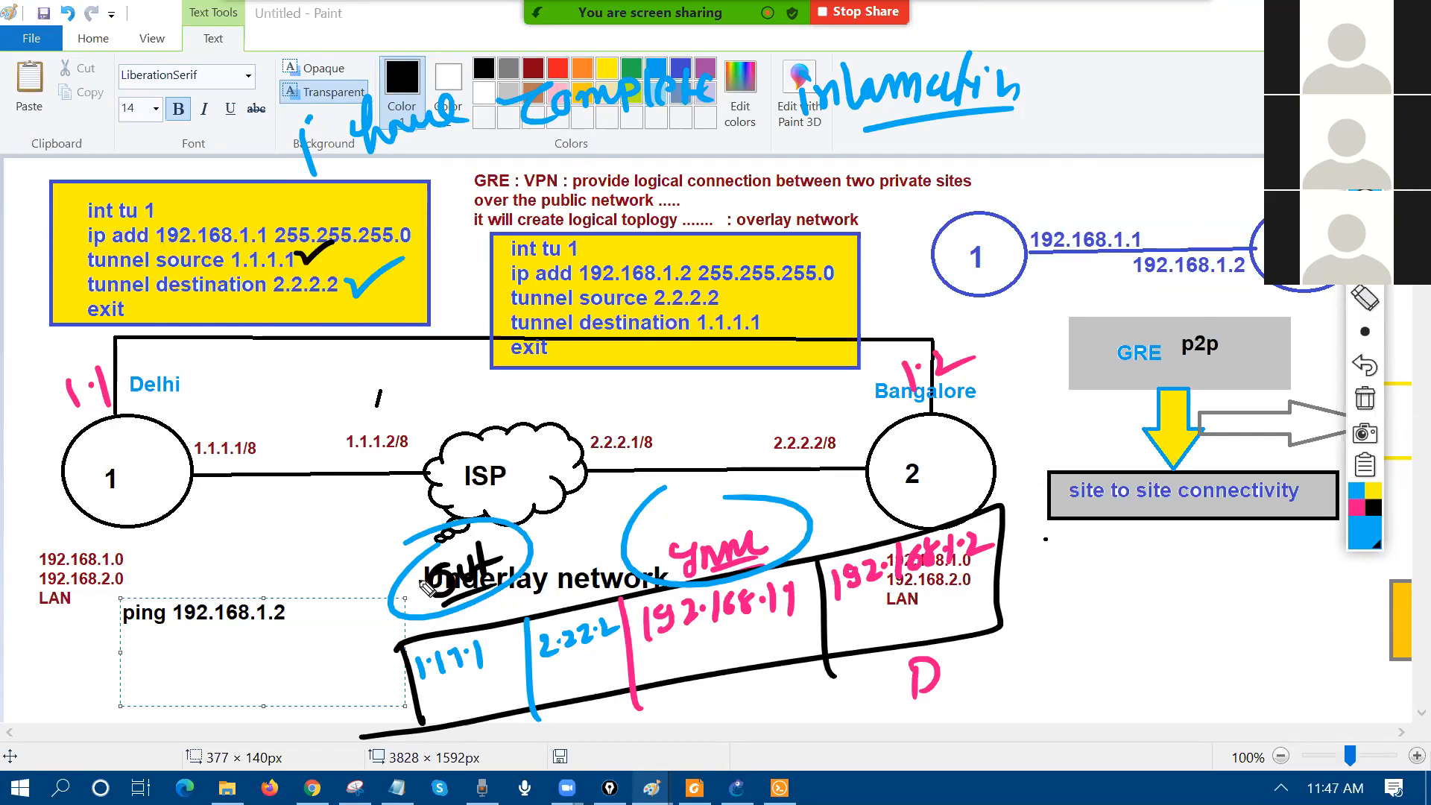
{"action": "left_click_drag", "start_coordinate": [507, 403], "coordinate": [641, 353]}
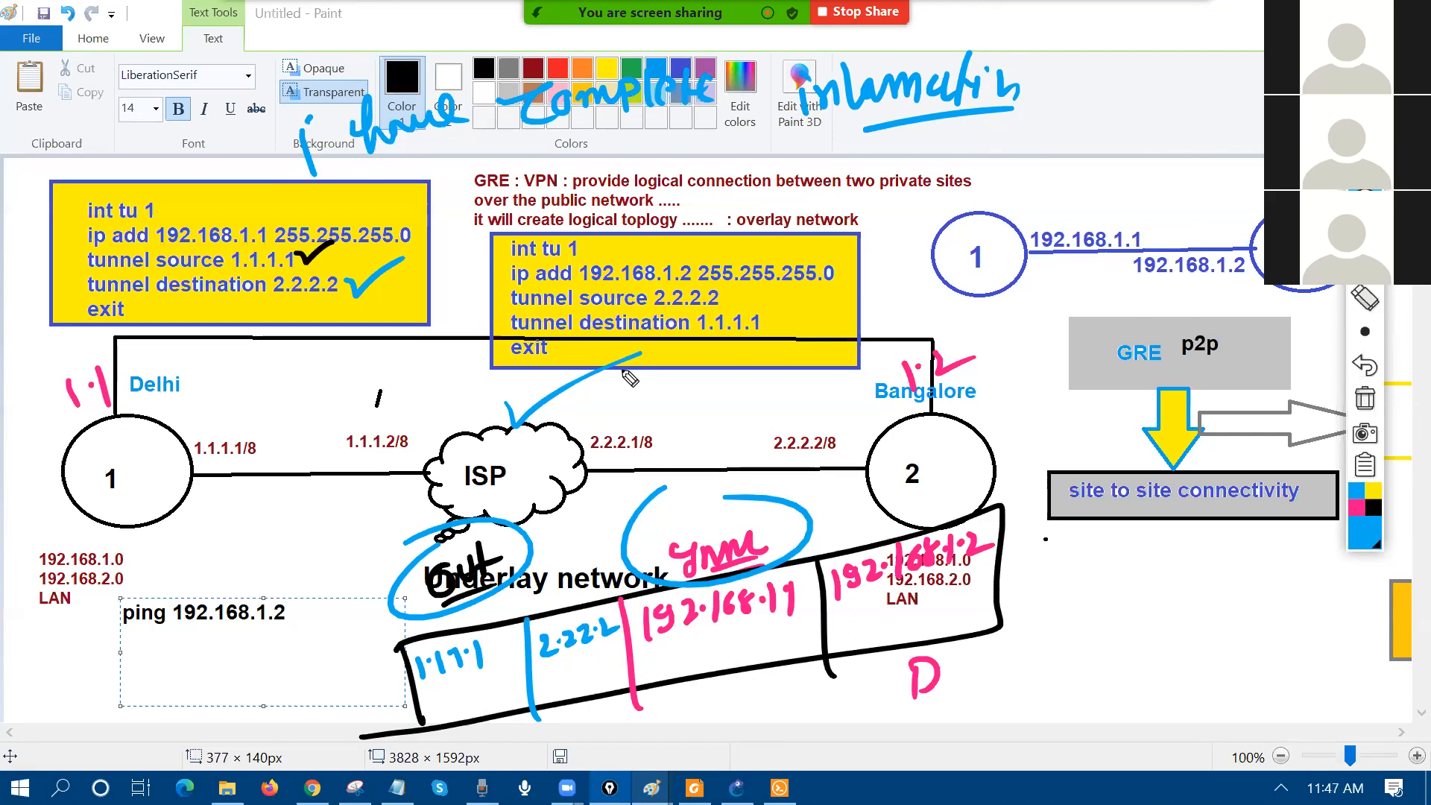
{"action": "left_click", "coordinate": [1365, 399]}
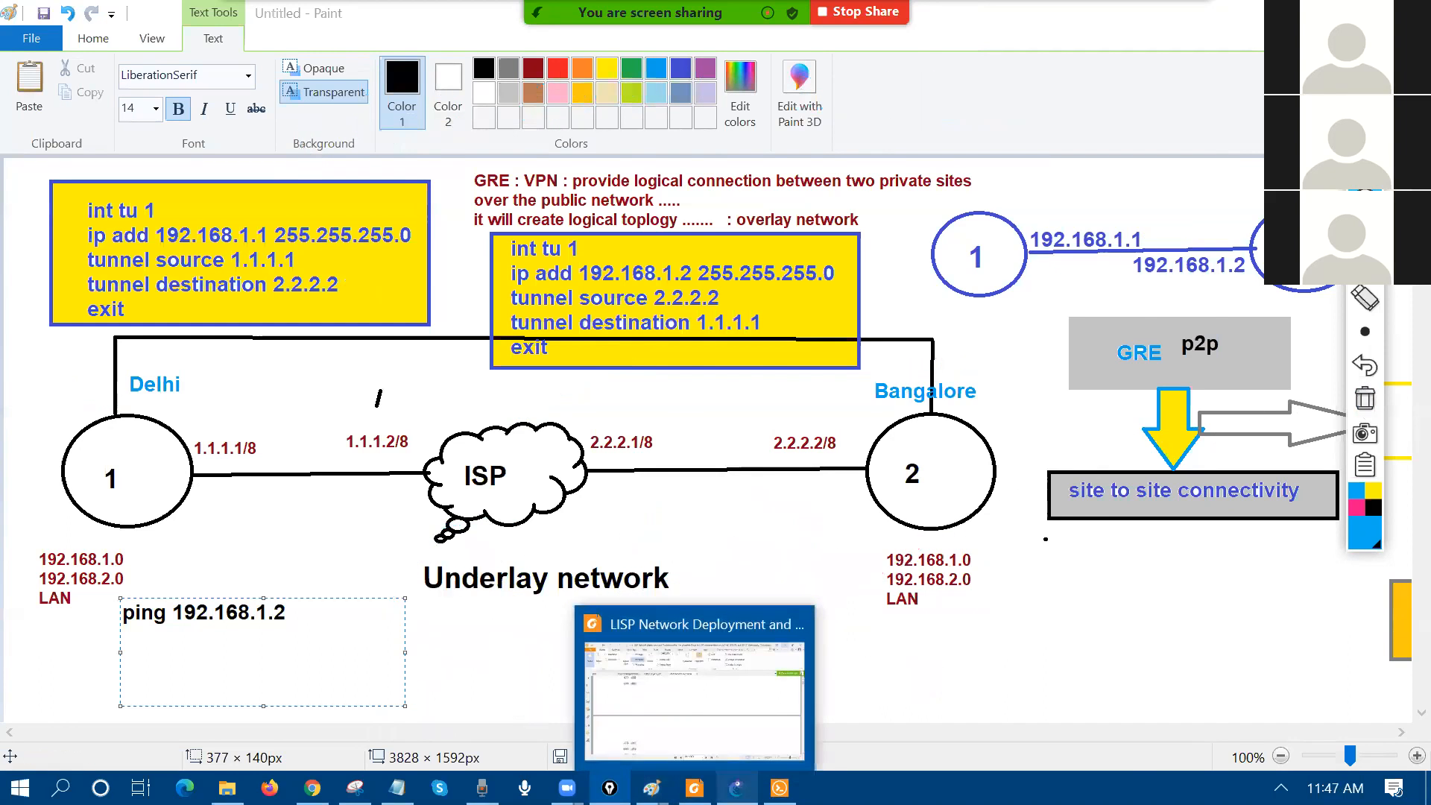
Step: Repeat the ping to 192.168.1.2 in R7's console, which fails again at 0 percent
{"action": "left_click", "coordinate": [737, 788]}
{"action": "left_click", "coordinate": [780, 788]}
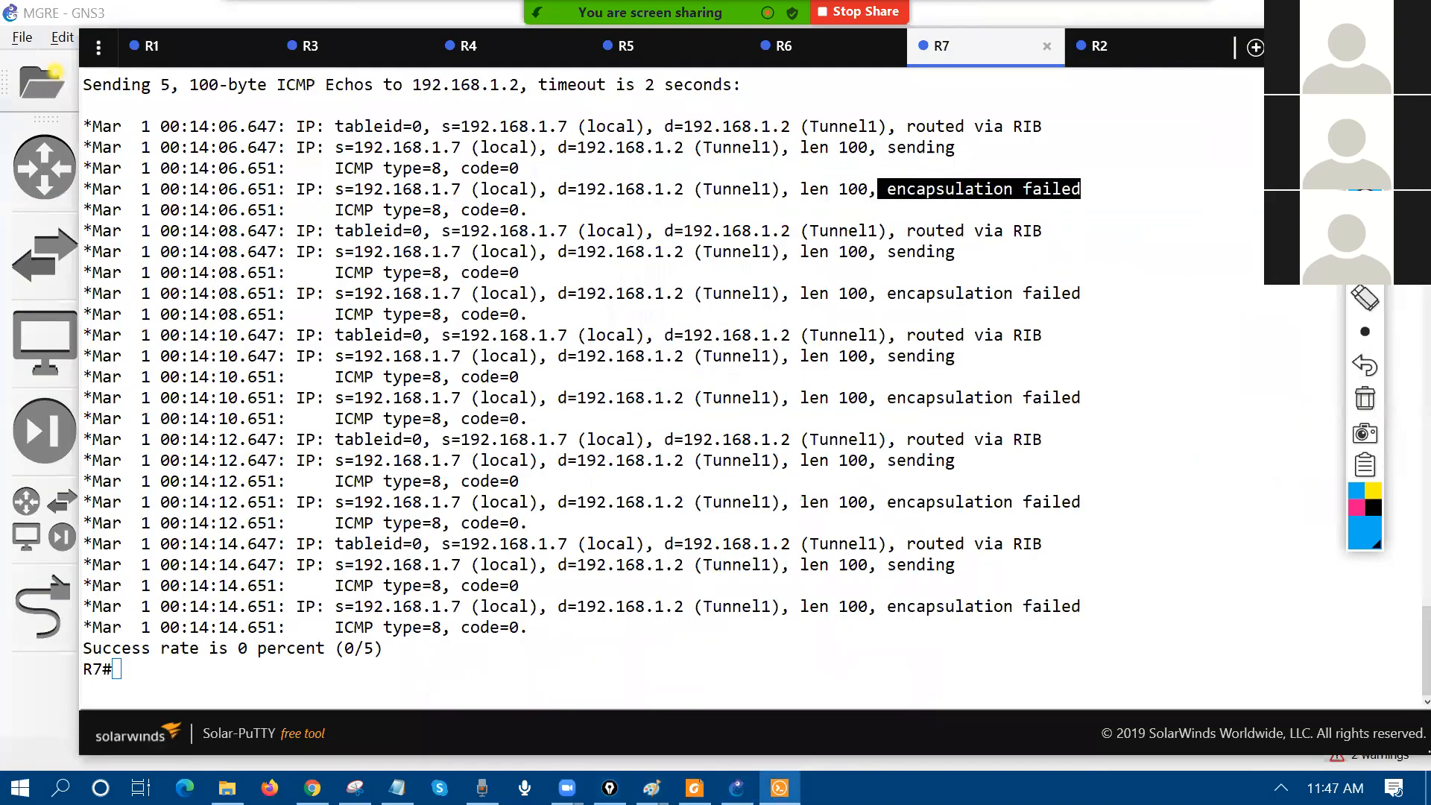
{"action": "left_click", "coordinate": [349, 485]}
{"action": "key", "text": "Up"}
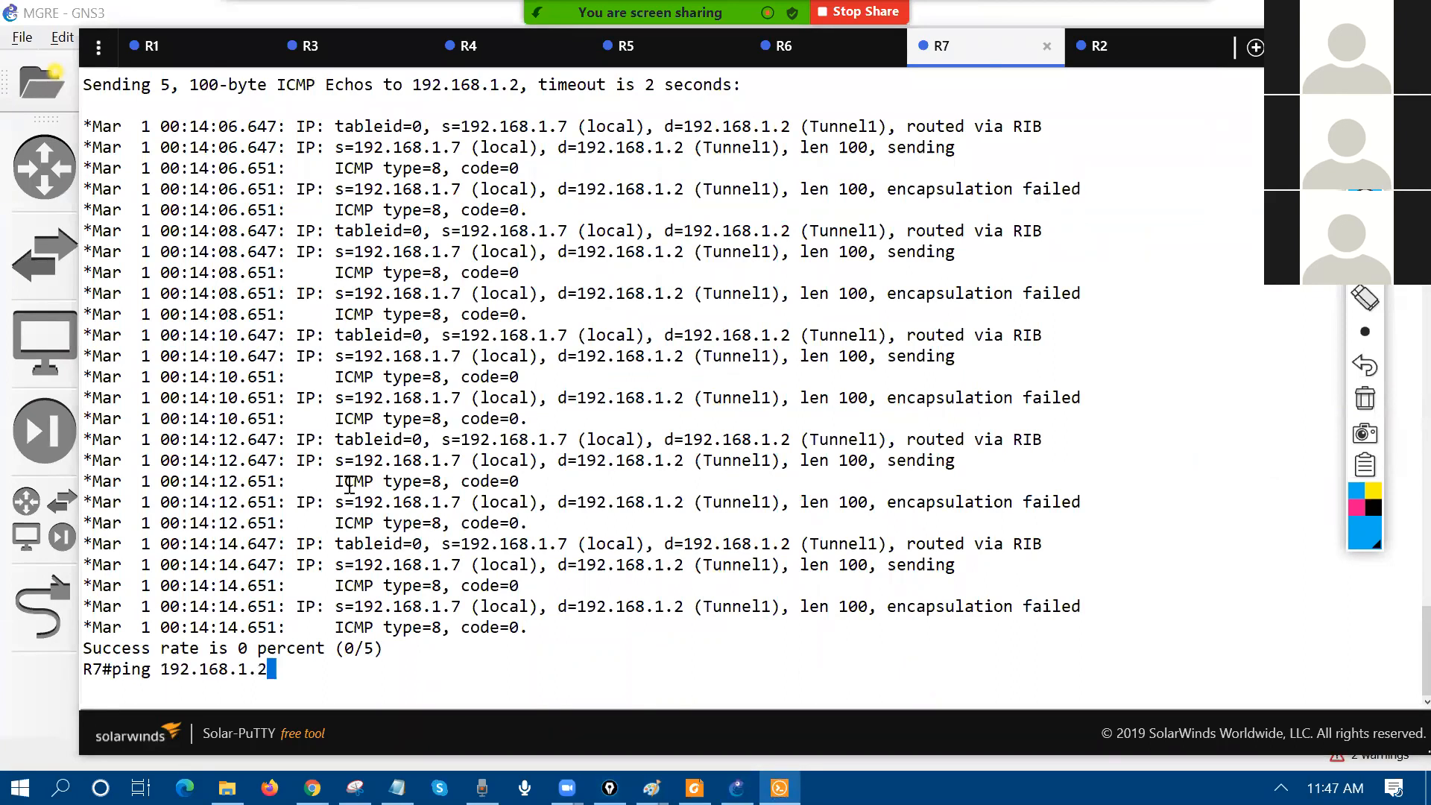
{"action": "key", "text": "Return"}
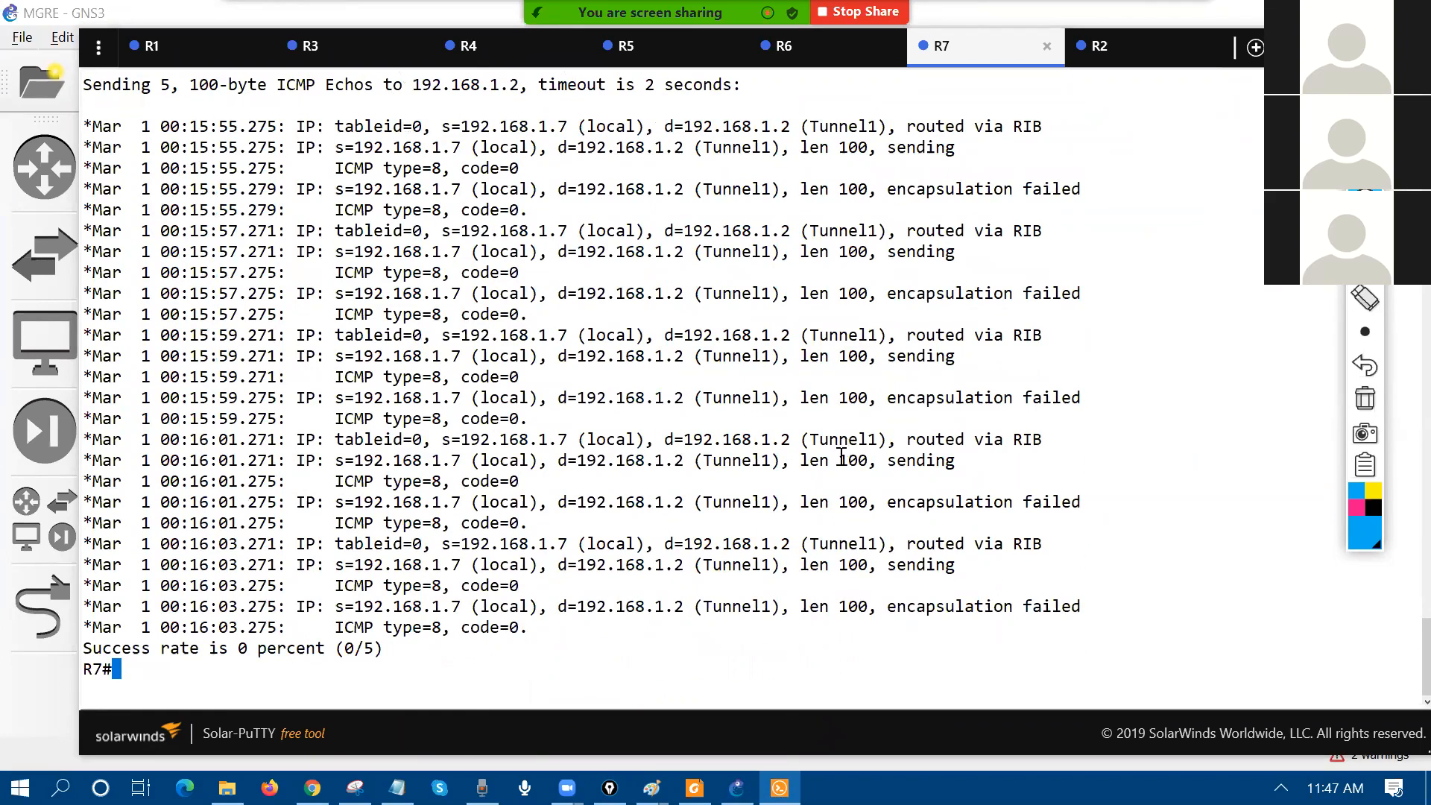
{"action": "key", "text": "alt+Tab"}
Step: Add two c3725 routers, R8 and R9, and spread them apart on the canvas
{"action": "left_click", "coordinate": [60, 697]}
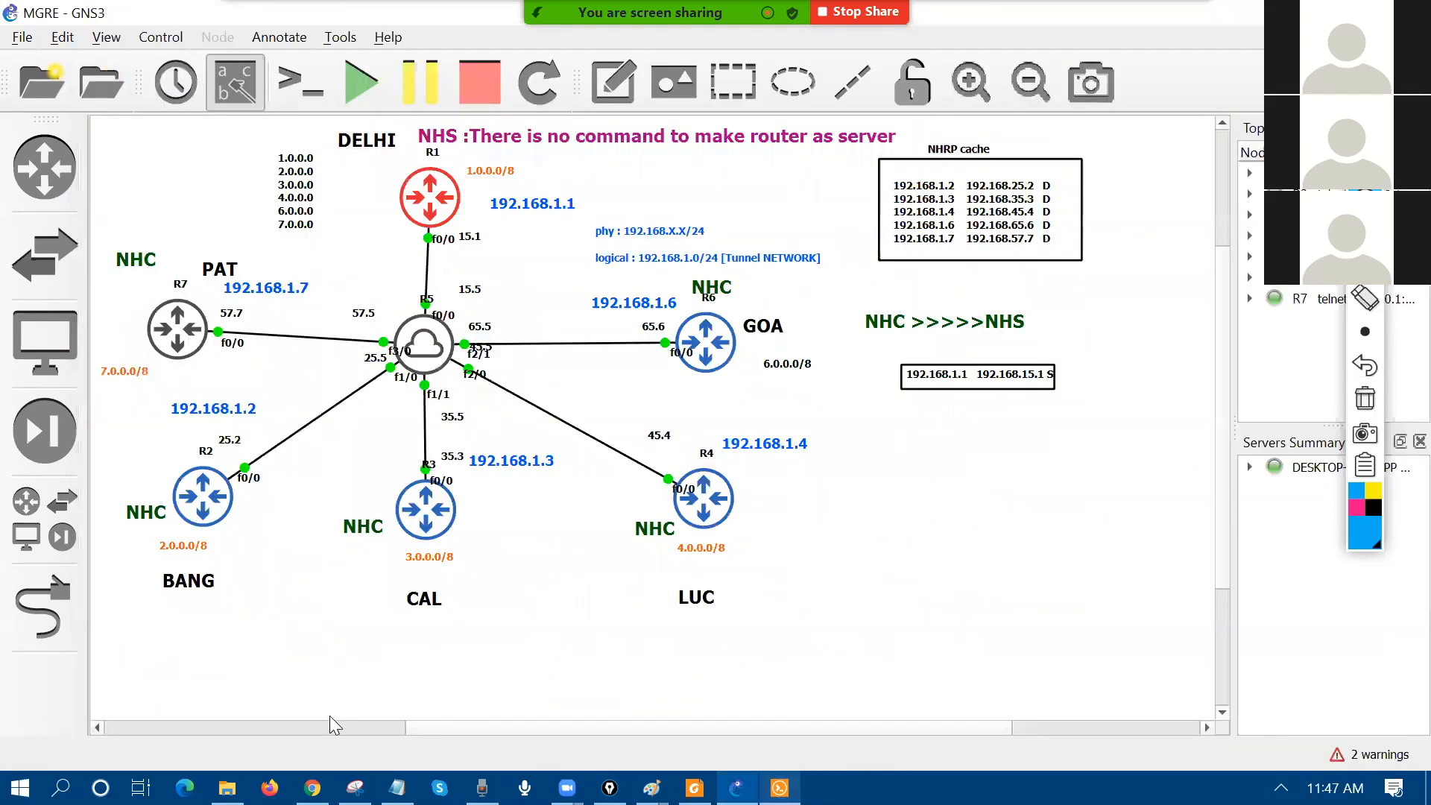
{"action": "left_click_drag", "start_coordinate": [720, 724], "coordinate": [1100, 712]}
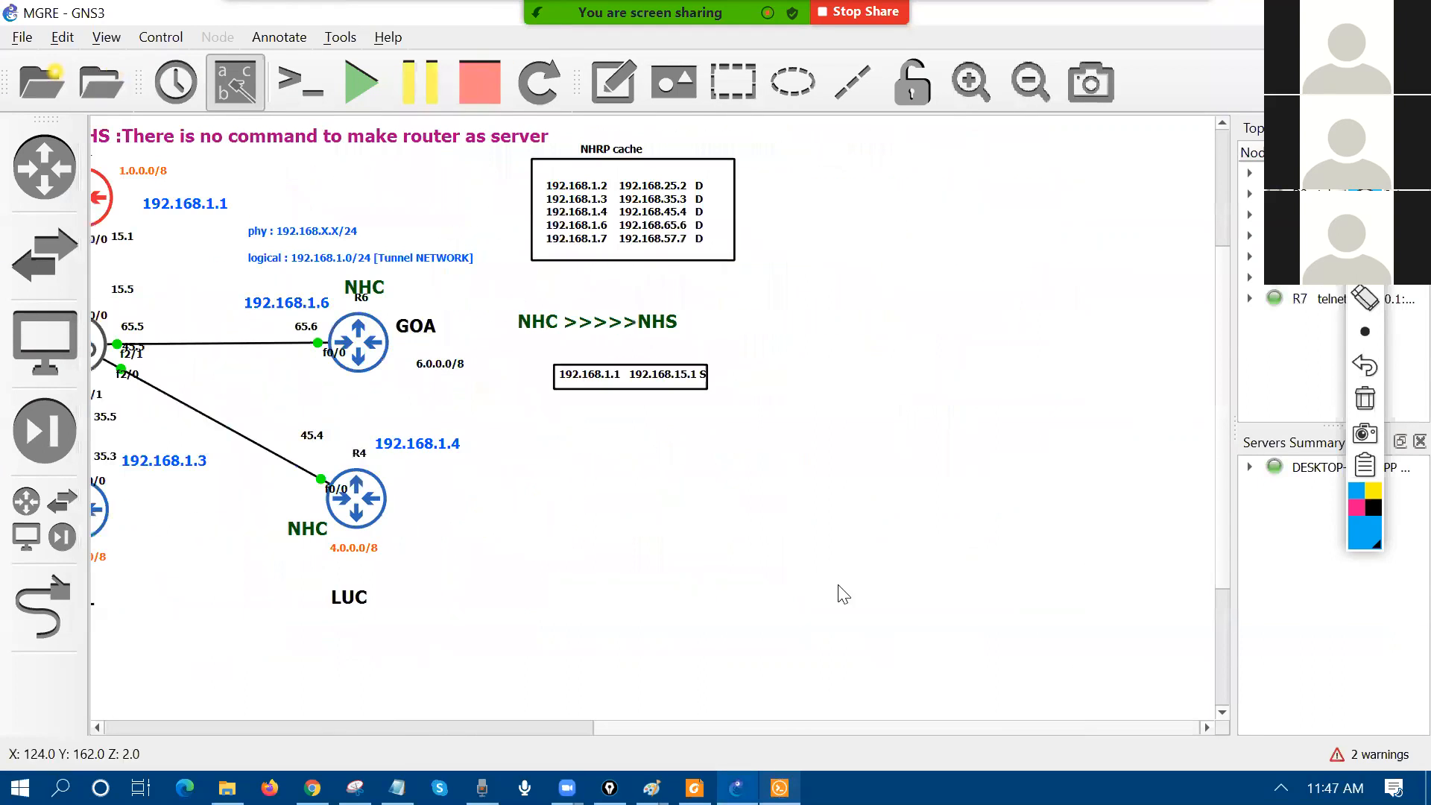
{"action": "left_click", "coordinate": [31, 163]}
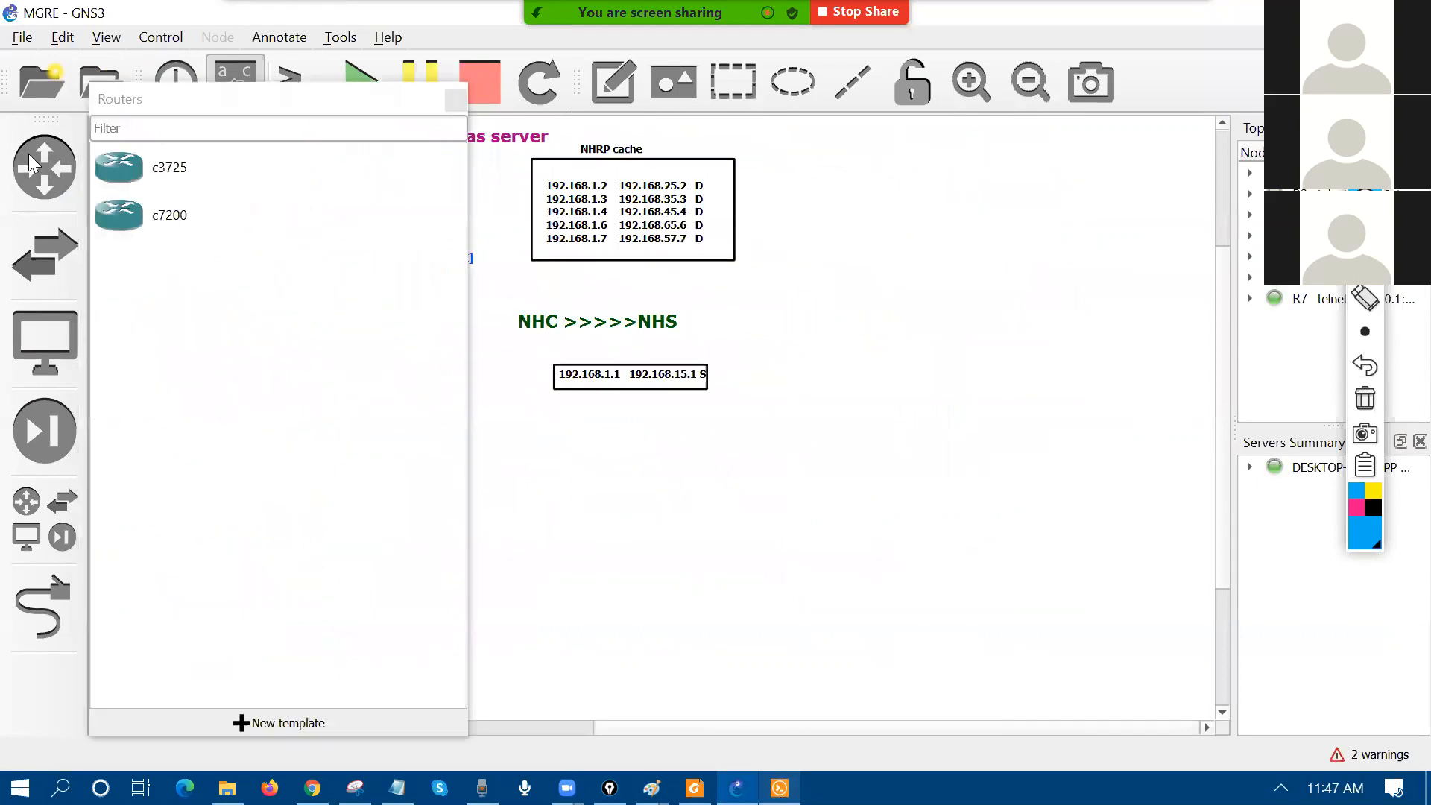
{"action": "left_click_drag", "start_coordinate": [202, 165], "coordinate": [639, 522]}
{"action": "left_click", "coordinate": [681, 396]}
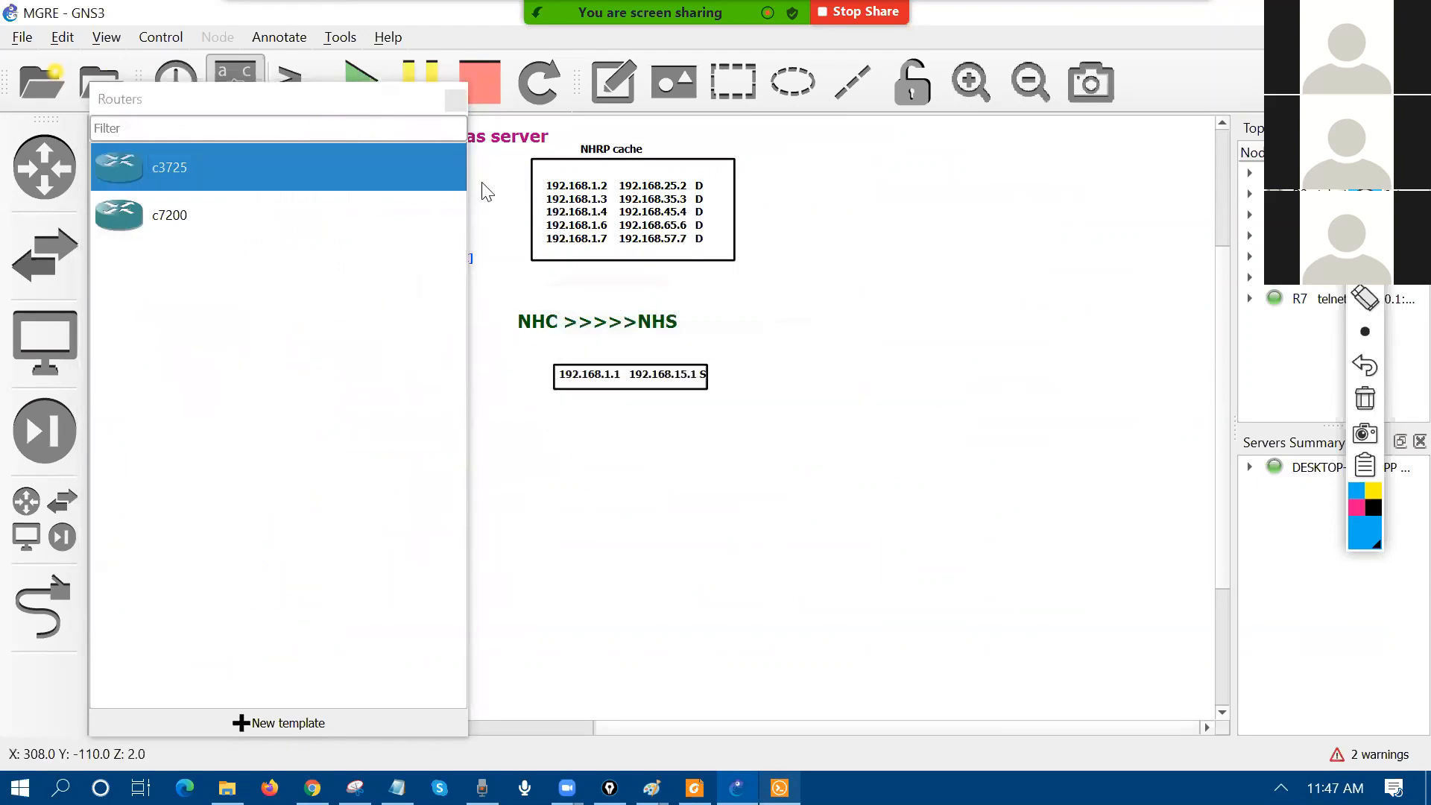
{"action": "left_click", "coordinate": [455, 96]}
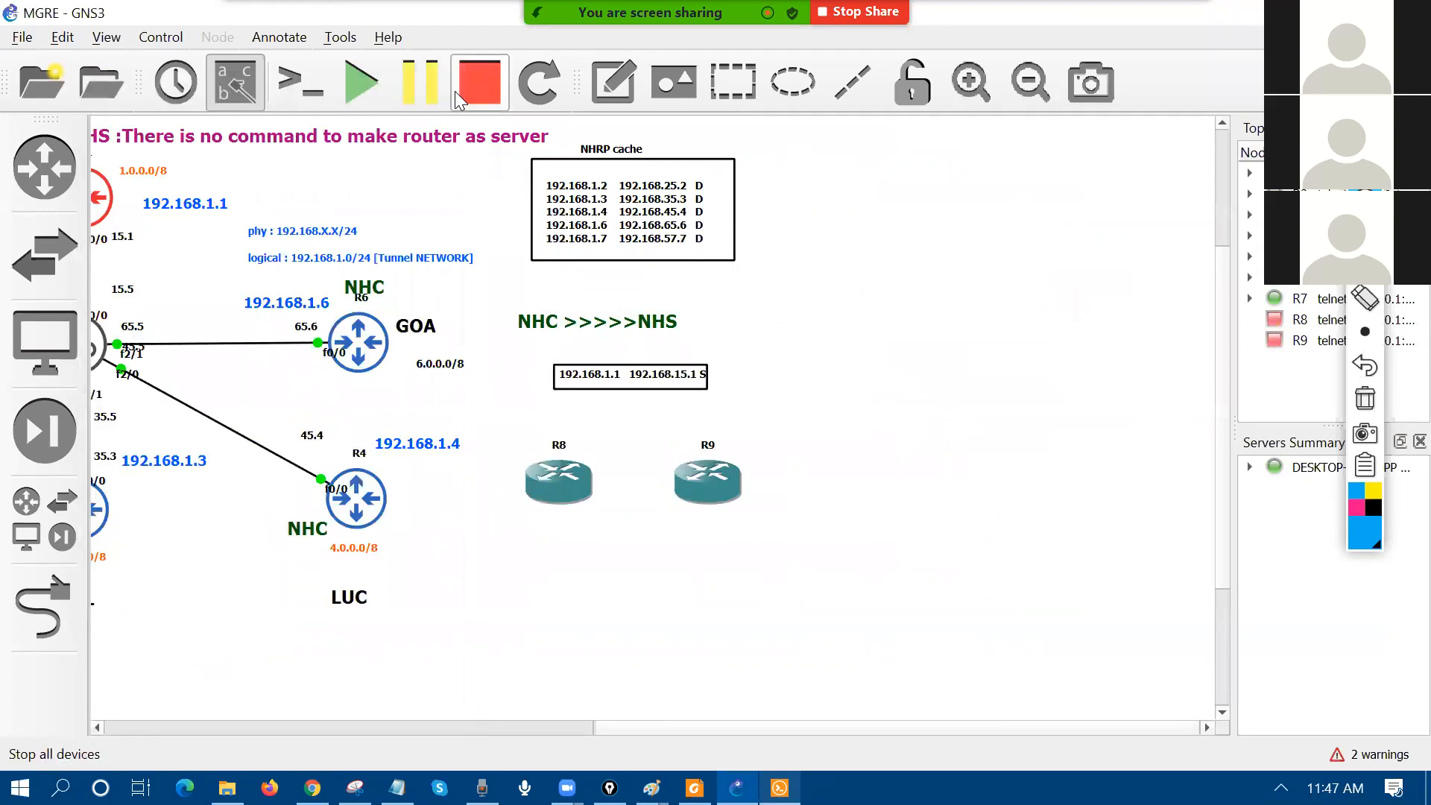
{"action": "left_click_drag", "start_coordinate": [708, 481], "coordinate": [927, 477]}
{"action": "left_click_drag", "start_coordinate": [548, 471], "coordinate": [653, 465]}
Step: Link R8's FastEthernet0/0 to R9's f0/0
{"action": "left_click", "coordinate": [43, 608]}
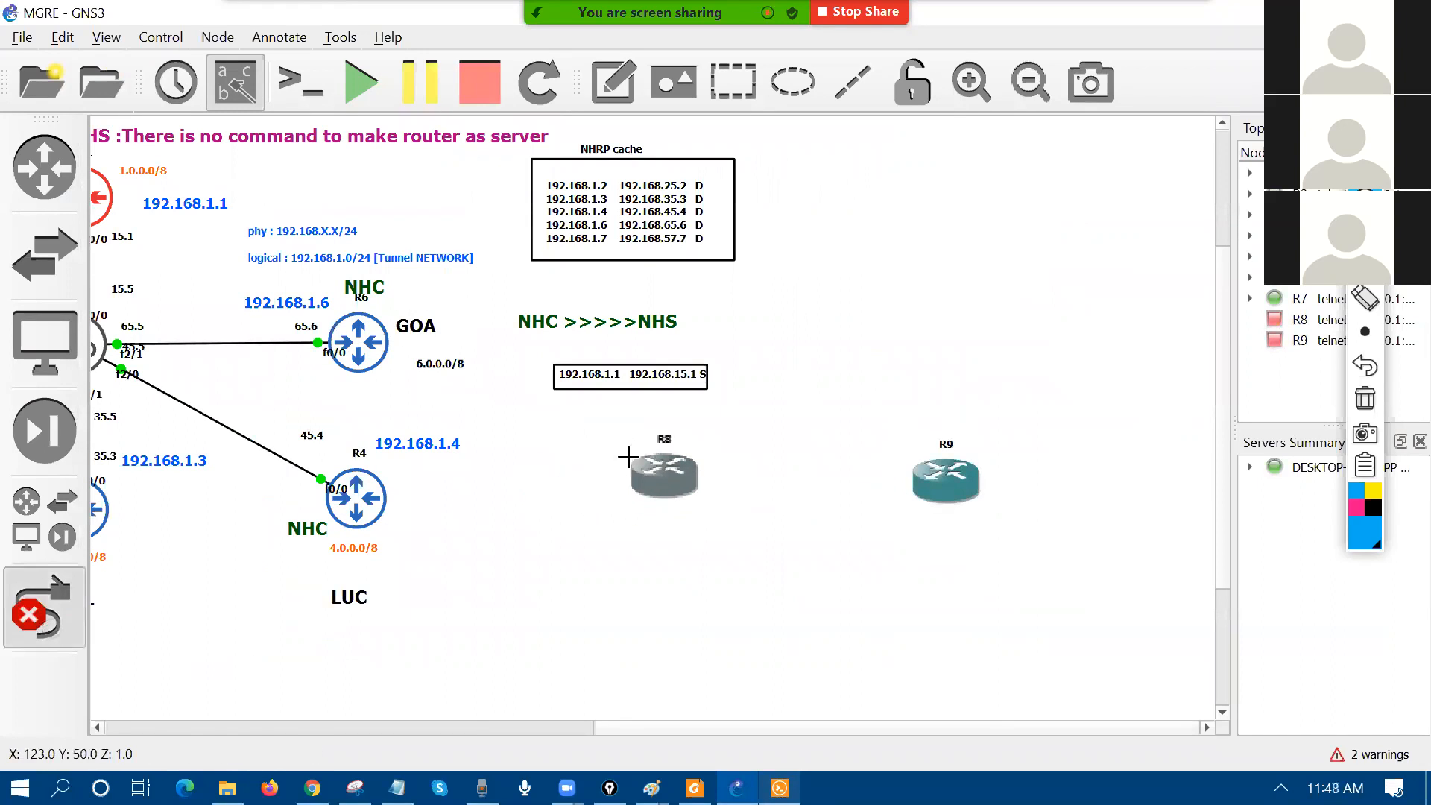
{"action": "left_click", "coordinate": [665, 470]}
{"action": "left_click", "coordinate": [745, 483]}
{"action": "left_click", "coordinate": [945, 479]}
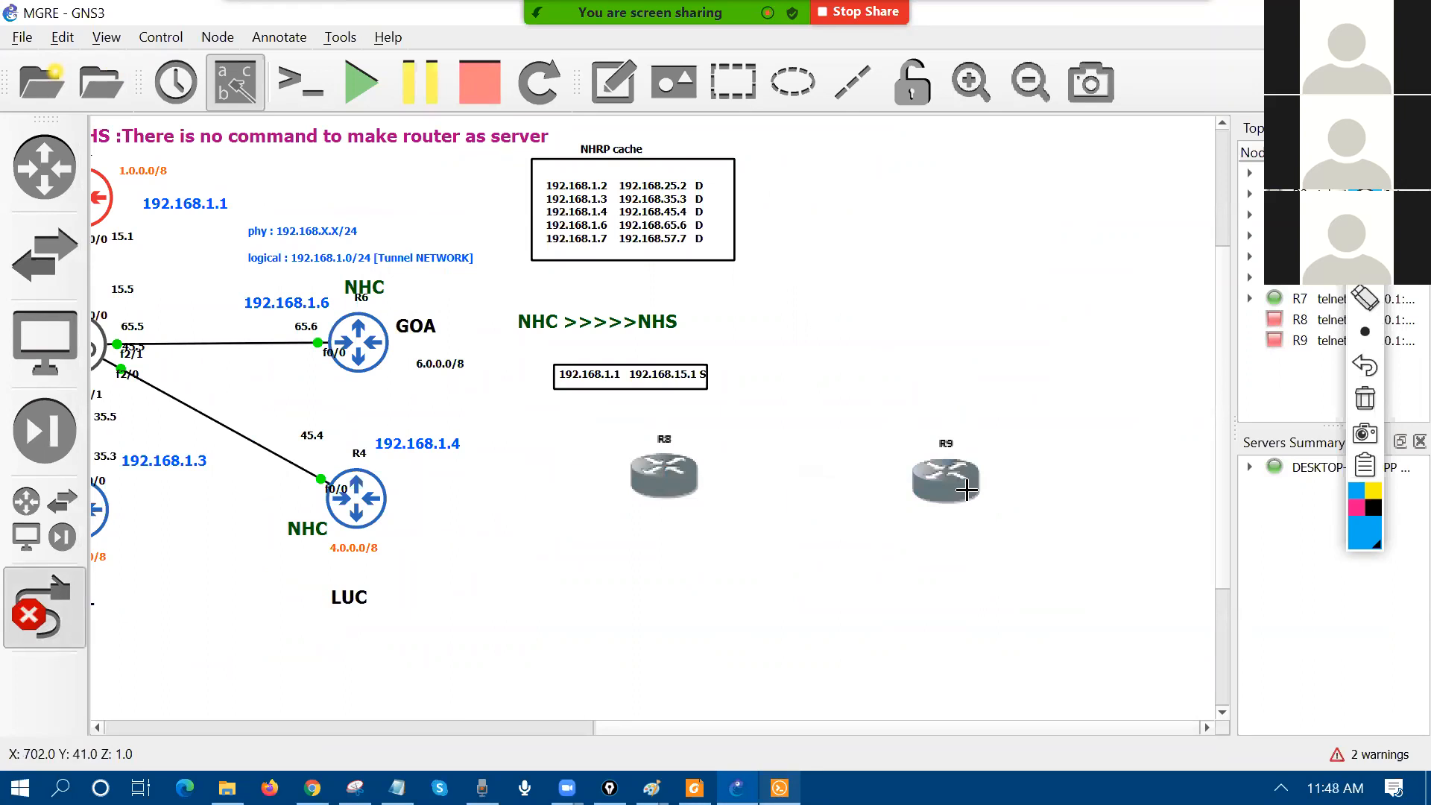
Step: Add a note '1.1.1.1 1.1.1.2' above the R8–R9 link
{"action": "left_click", "coordinate": [62, 616]}
{"action": "left_click", "coordinate": [613, 84]}
{"action": "left_click", "coordinate": [713, 447]}
{"action": "type", "text": "1.1.1.1                    1.1.1."}
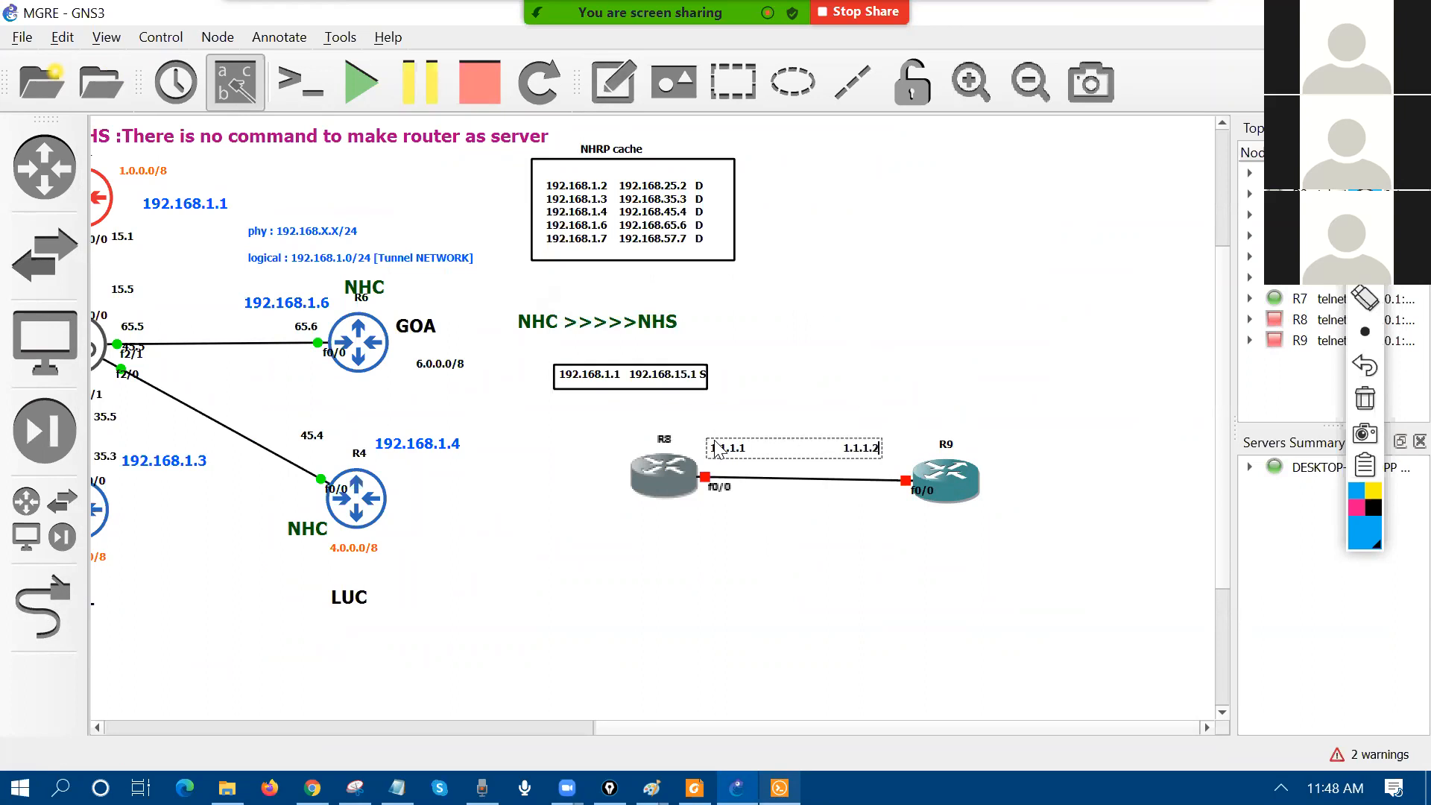
{"action": "type", "text": "2"}
{"action": "left_click", "coordinate": [771, 594]}
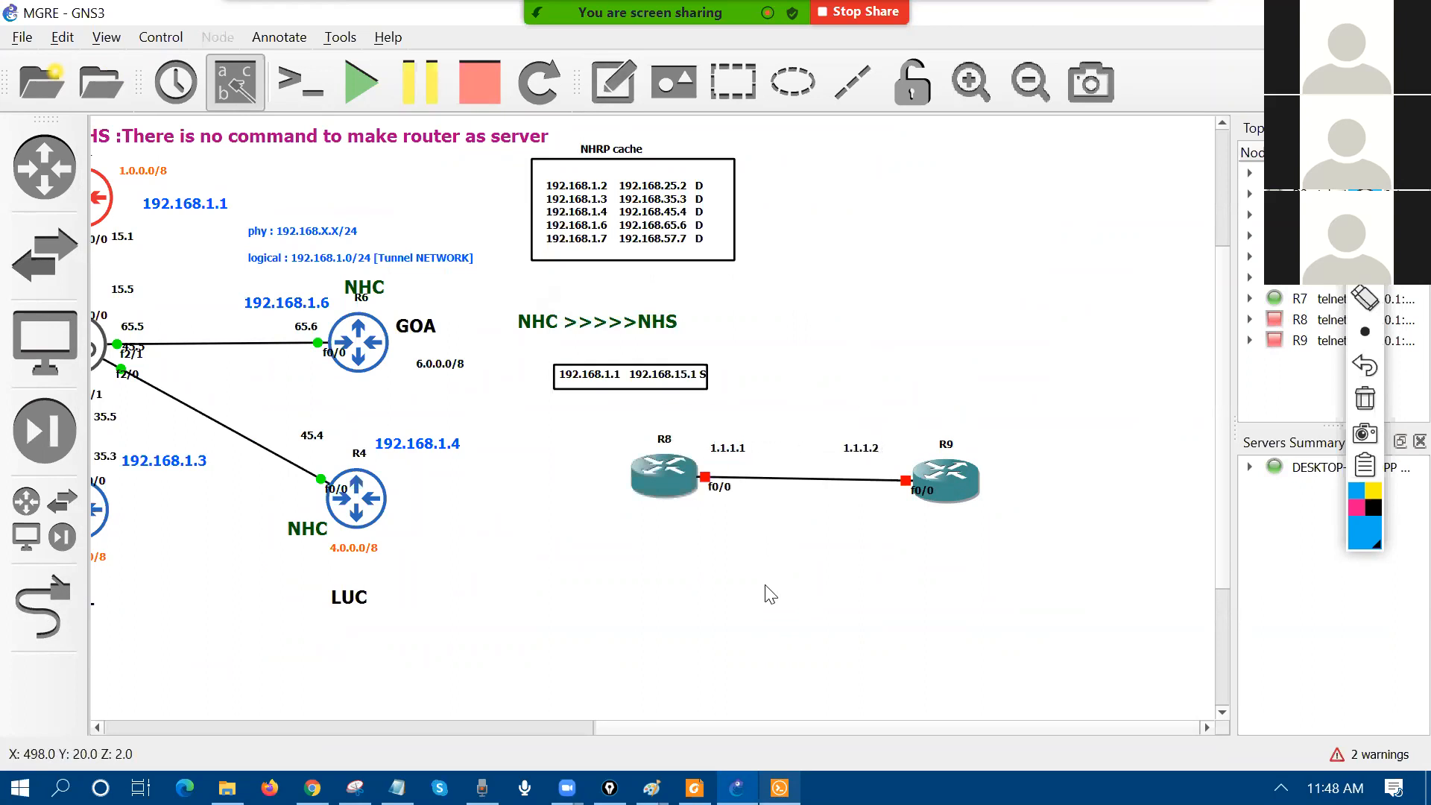
{"action": "left_click_drag", "start_coordinate": [955, 480], "coordinate": [932, 473]}
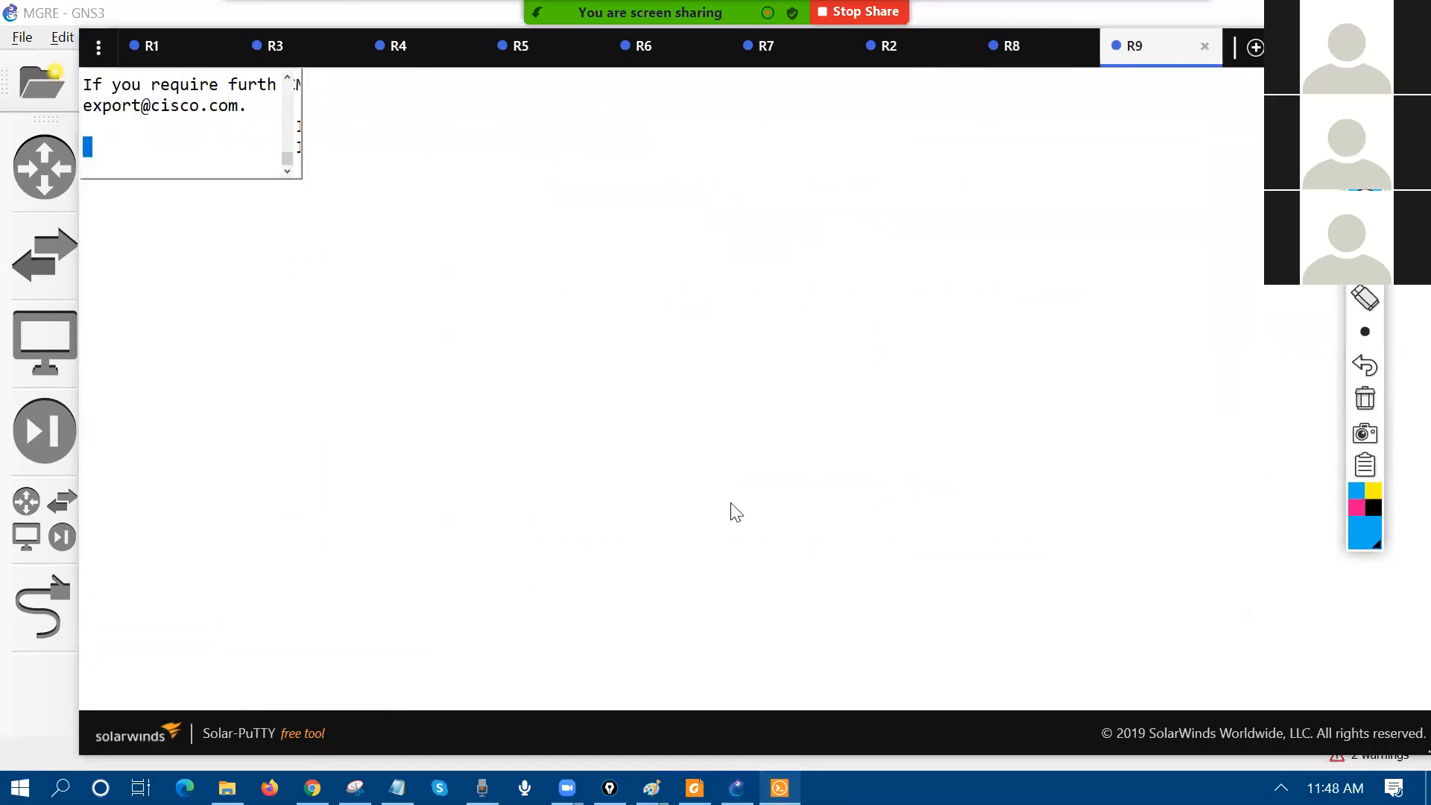
Step: On R8, give fa0/0 address 1.1.1.1 255.0.0.0 and enable it with no shutdown
{"action": "left_click", "coordinate": [1014, 71]}
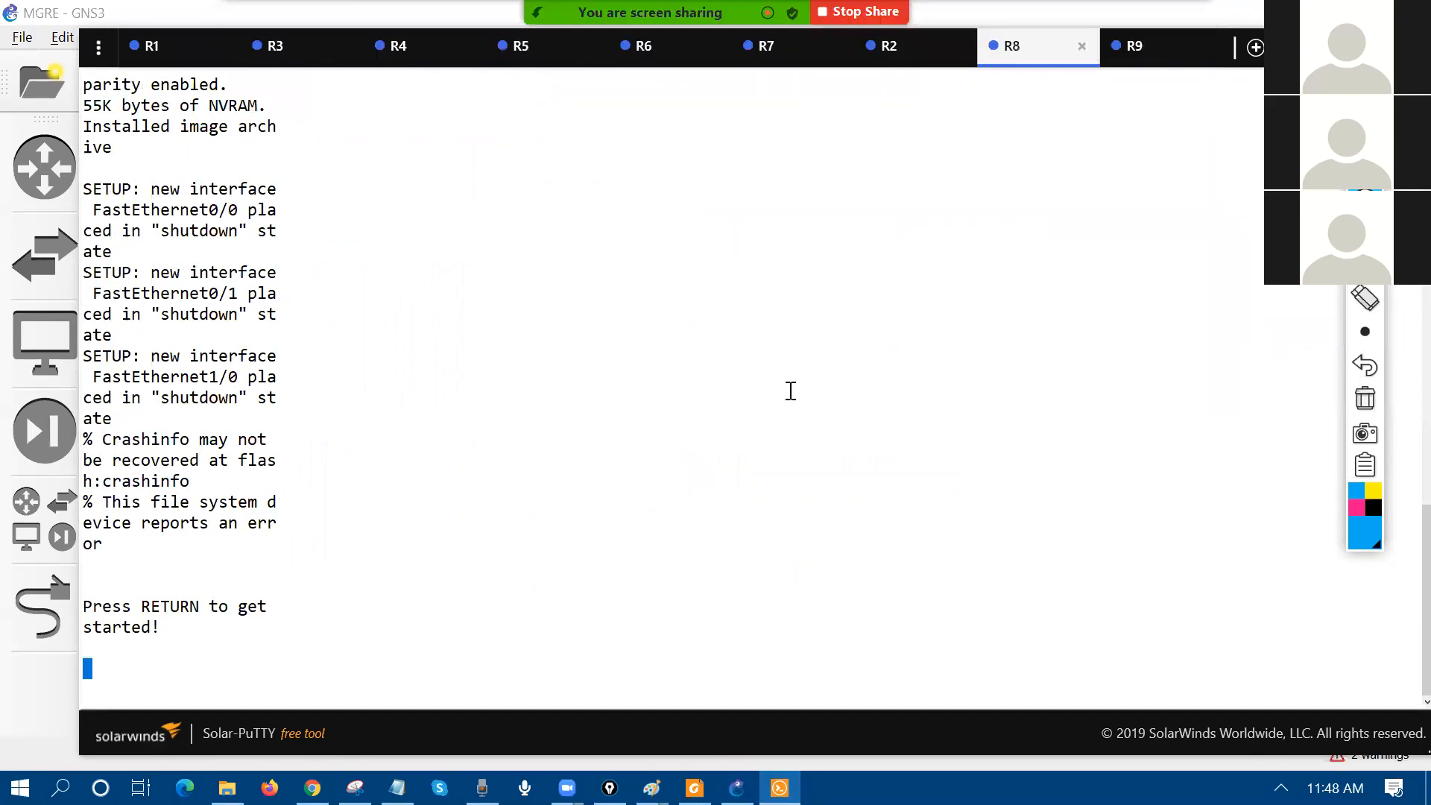
{"action": "left_click", "coordinate": [1149, 59]}
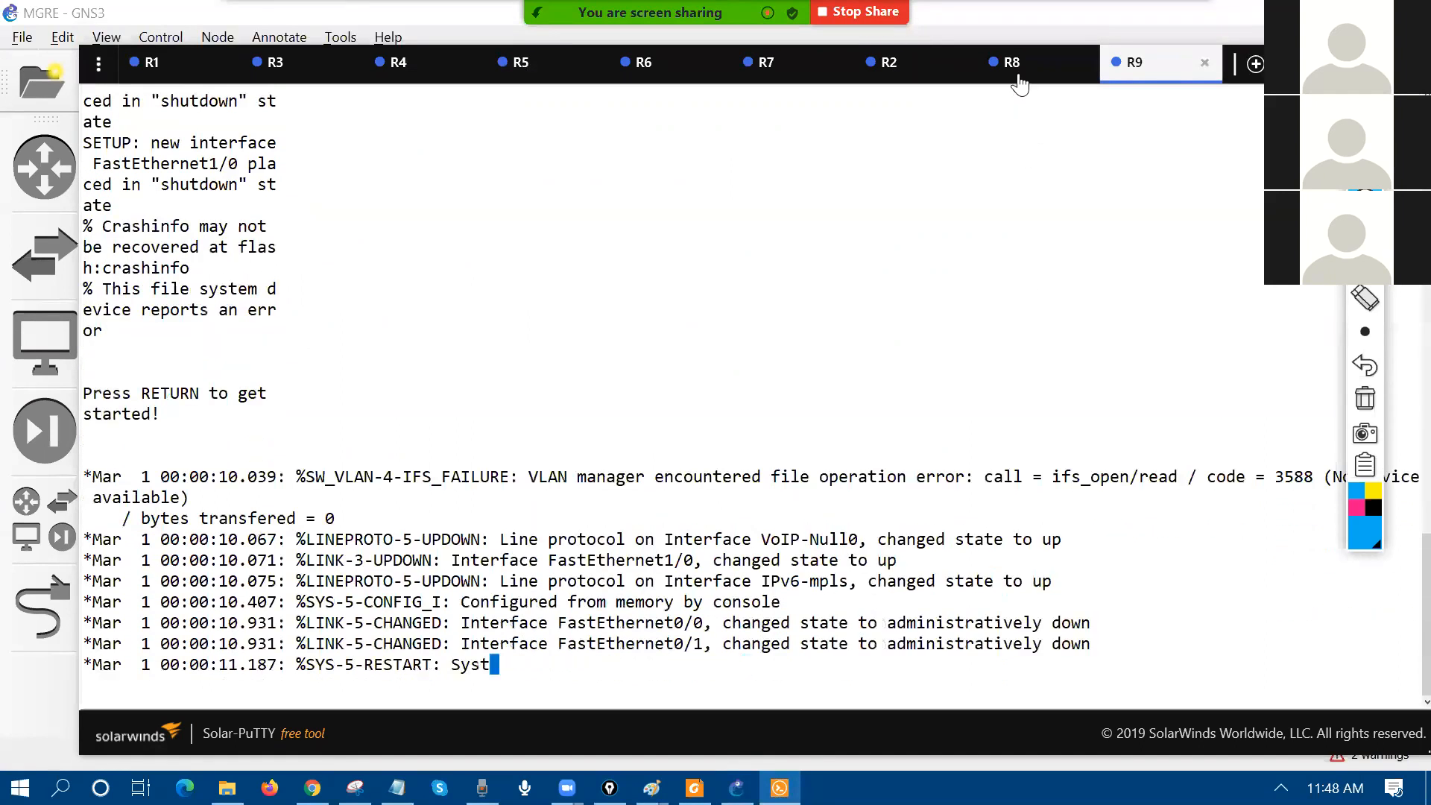
{"action": "left_click", "coordinate": [1020, 69]}
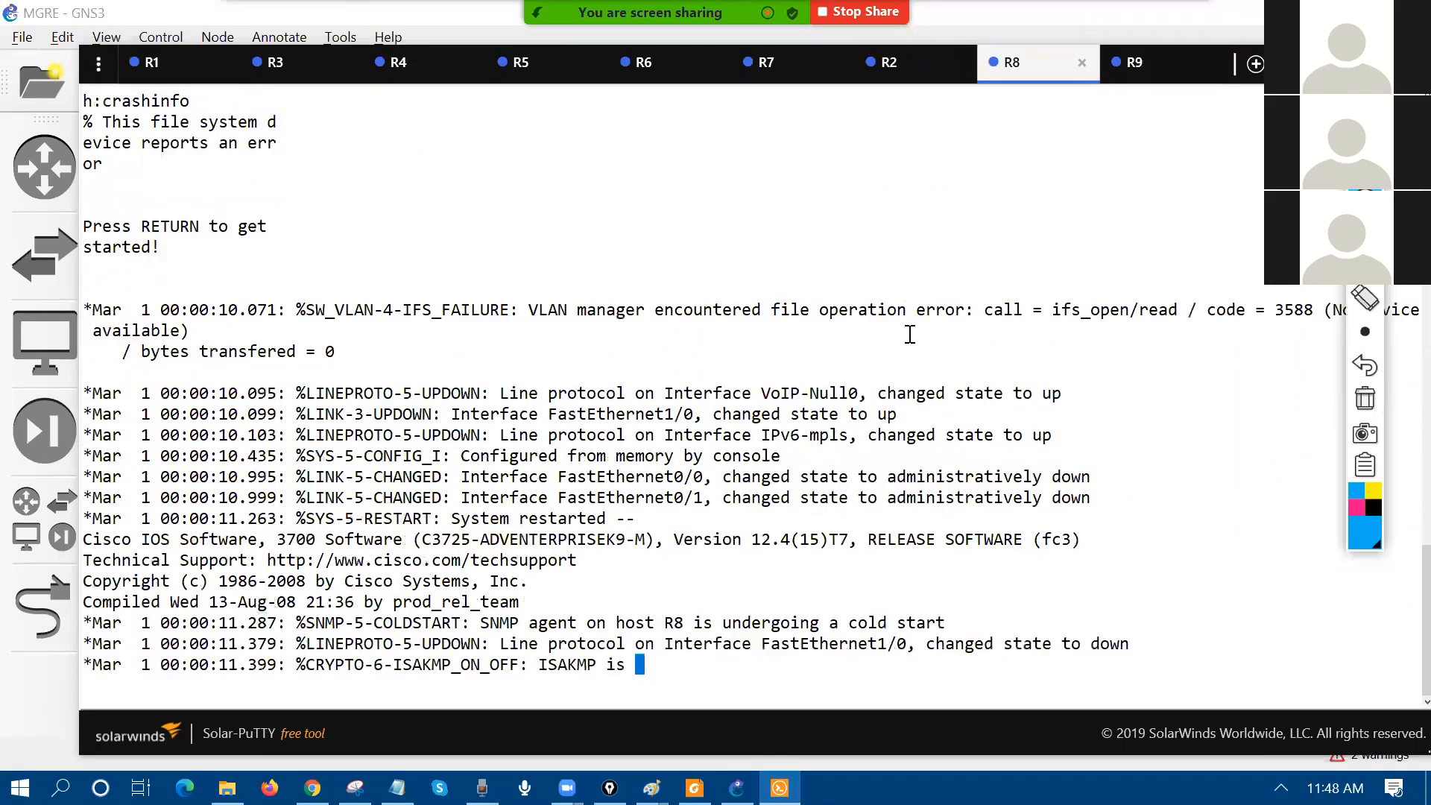
{"action": "key", "text": "Return"}
{"action": "key", "text": "Return"}
{"action": "key", "text": "Return"}
{"action": "key", "text": "Return"}
{"action": "key", "text": "Return"}
{"action": "key", "text": "Return"}
{"action": "type", "text": "conf"}
{"action": "key", "text": "Return"}
{"action": "type", "text": "t"}
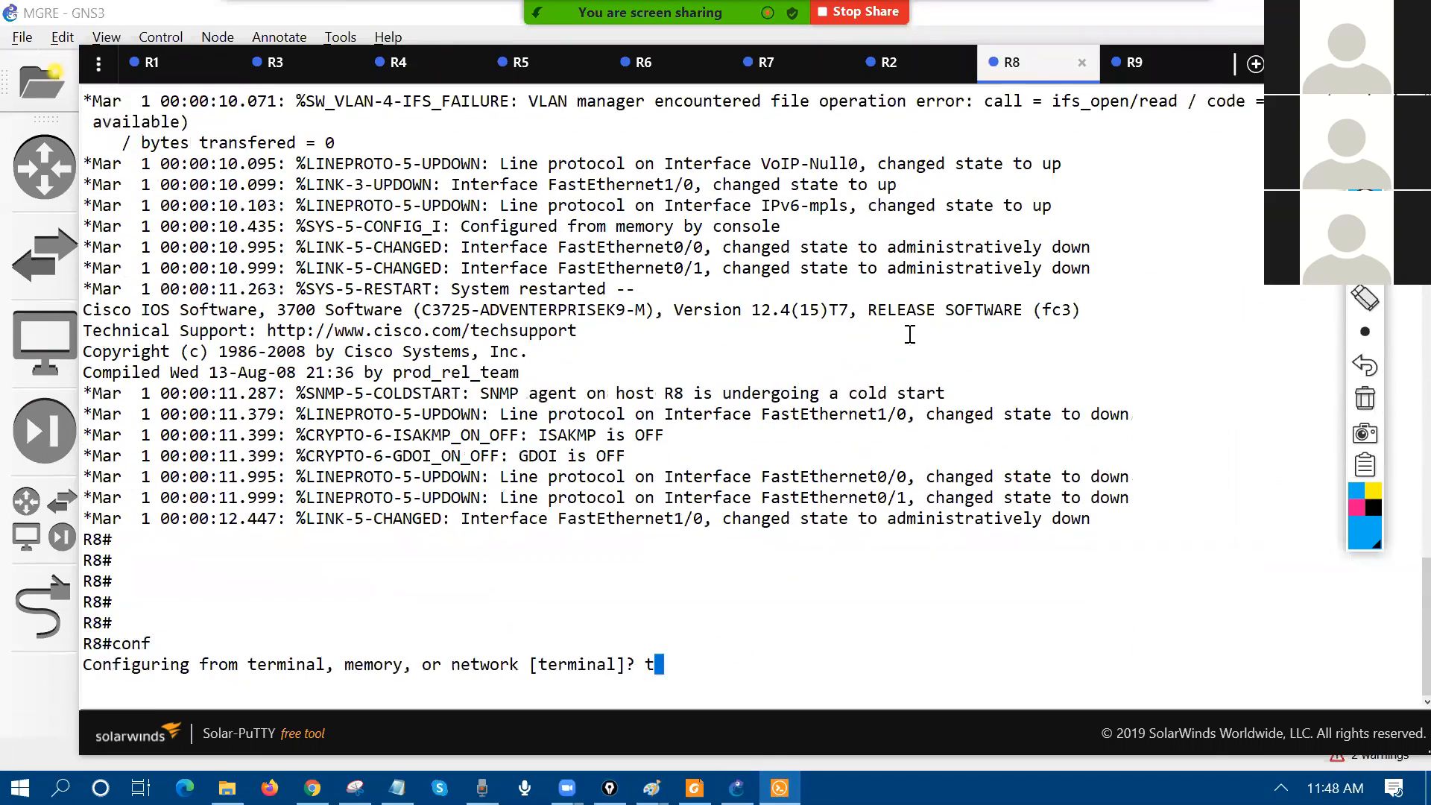
{"action": "key", "text": "Return"}
{"action": "type", "text": "int fa0/0"}
{"action": "key", "text": "Return"}
{"action": "type", "text": "ip add 1."}
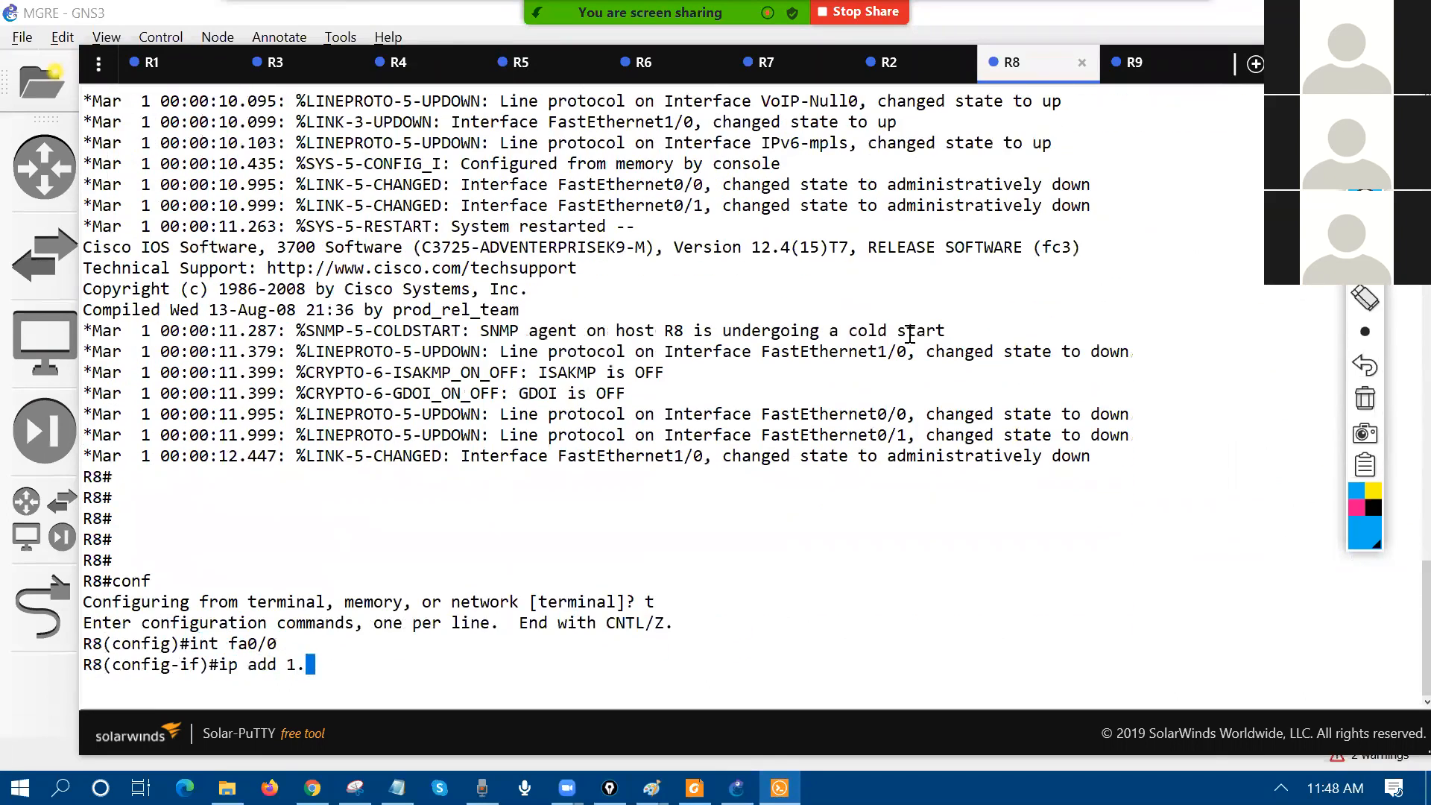
{"action": "type", "text": "1.1.1 255.0.0.0"}
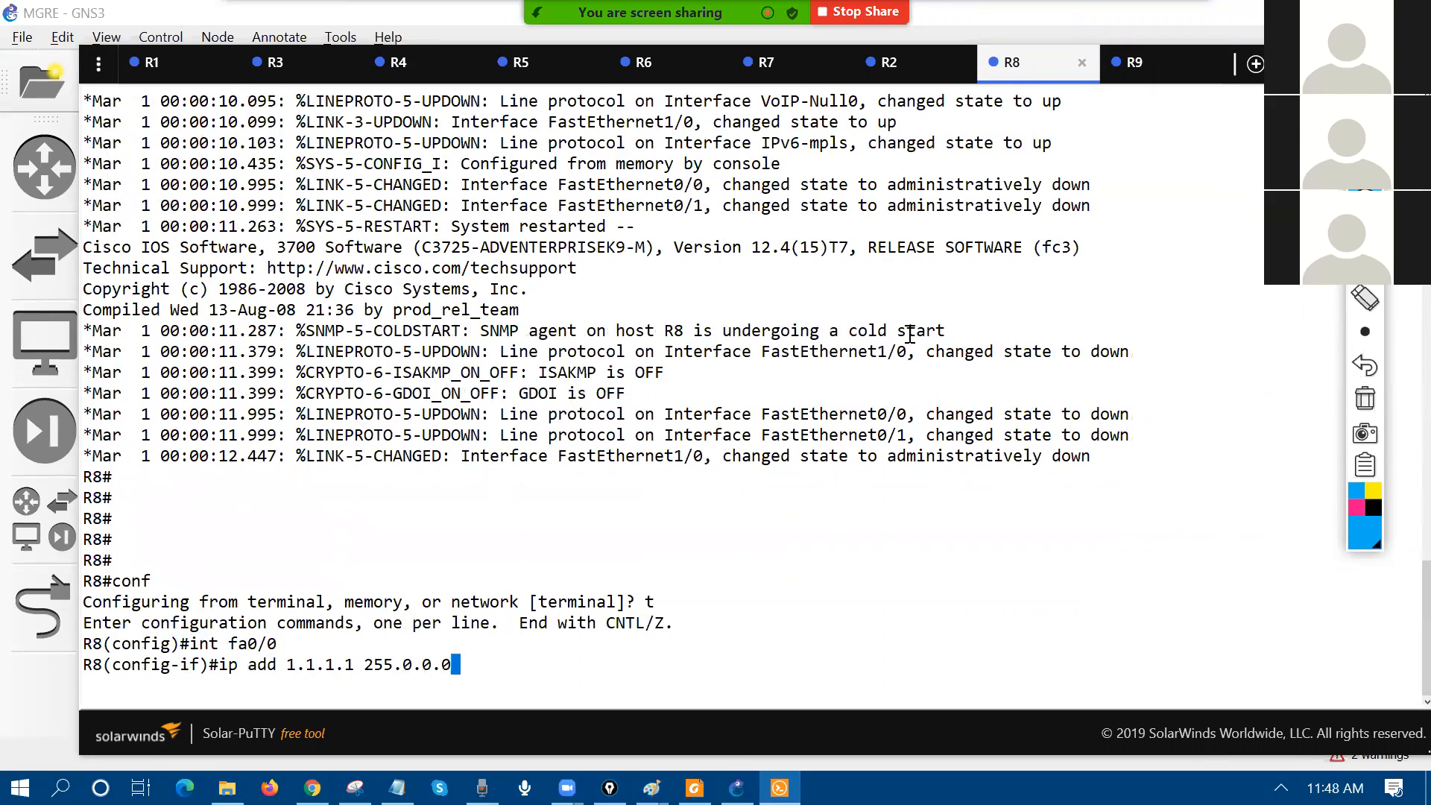
{"action": "key", "text": "Return"}
{"action": "type", "text": "no sh"}
{"action": "key", "text": "Return"}
Step: On R9, give fa0/0 address 1.1.1.2 255.0.0.0, enable it, and exit
{"action": "key", "text": "ctrl+Tab"}
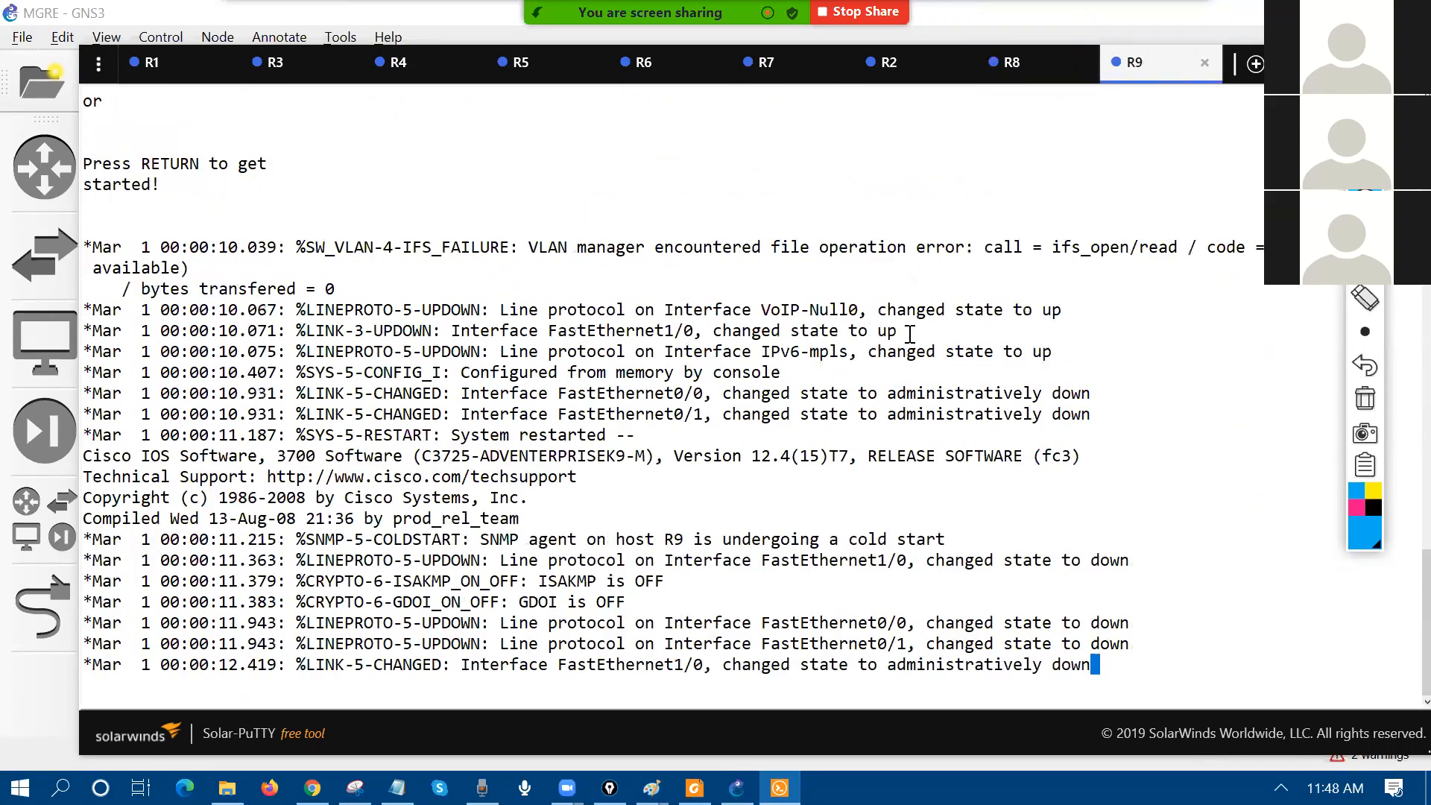
{"action": "key", "text": "Return"}
{"action": "key", "text": "Return"}
{"action": "type", "text": "conf"}
{"action": "key", "text": "Return"}
{"action": "type", "text": "t"}
{"action": "key", "text": "Return"}
{"action": "key", "text": "Return"}
{"action": "type", "text": "int fa/0"}
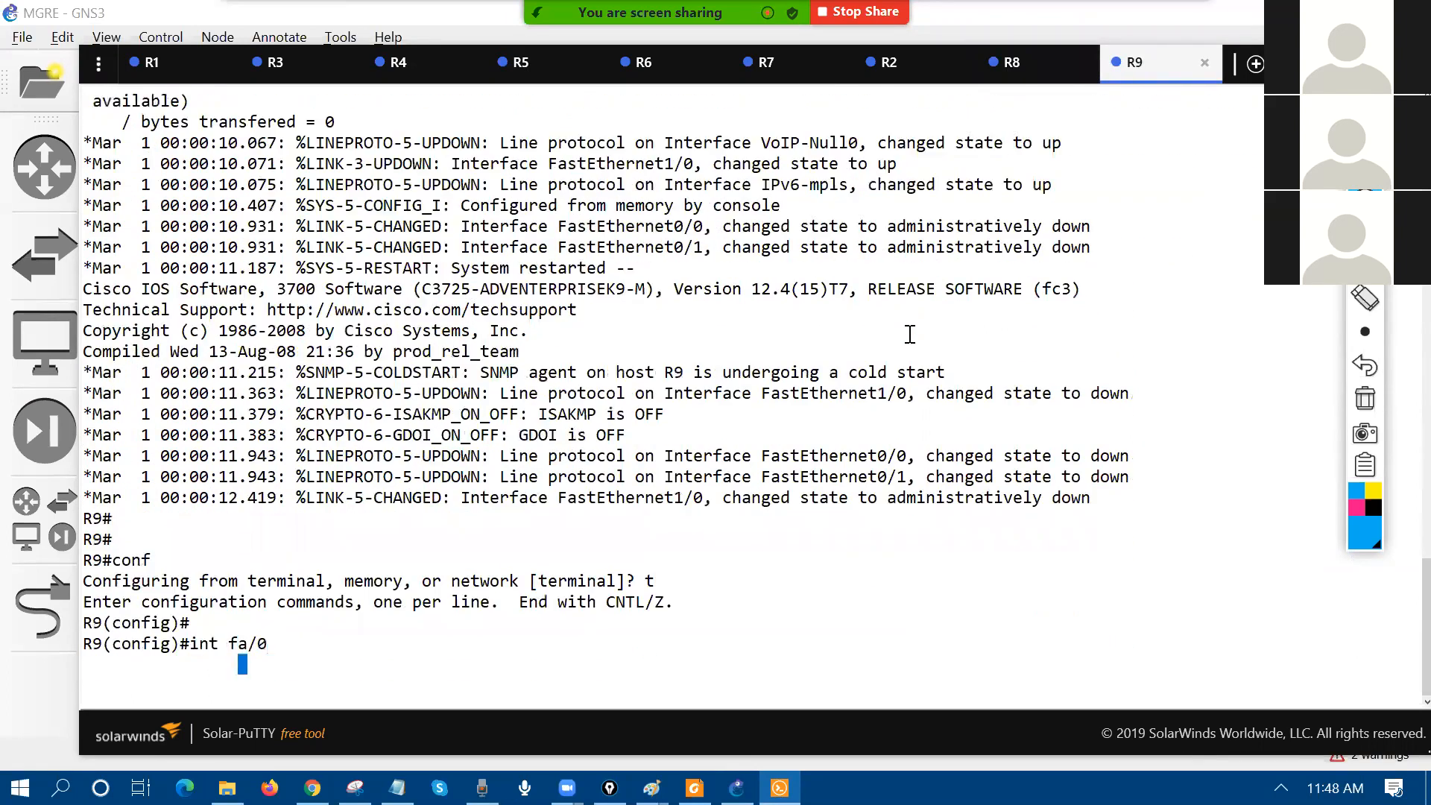
{"action": "key", "text": "Return"}
{"action": "type", "text": "int fa0/0"}
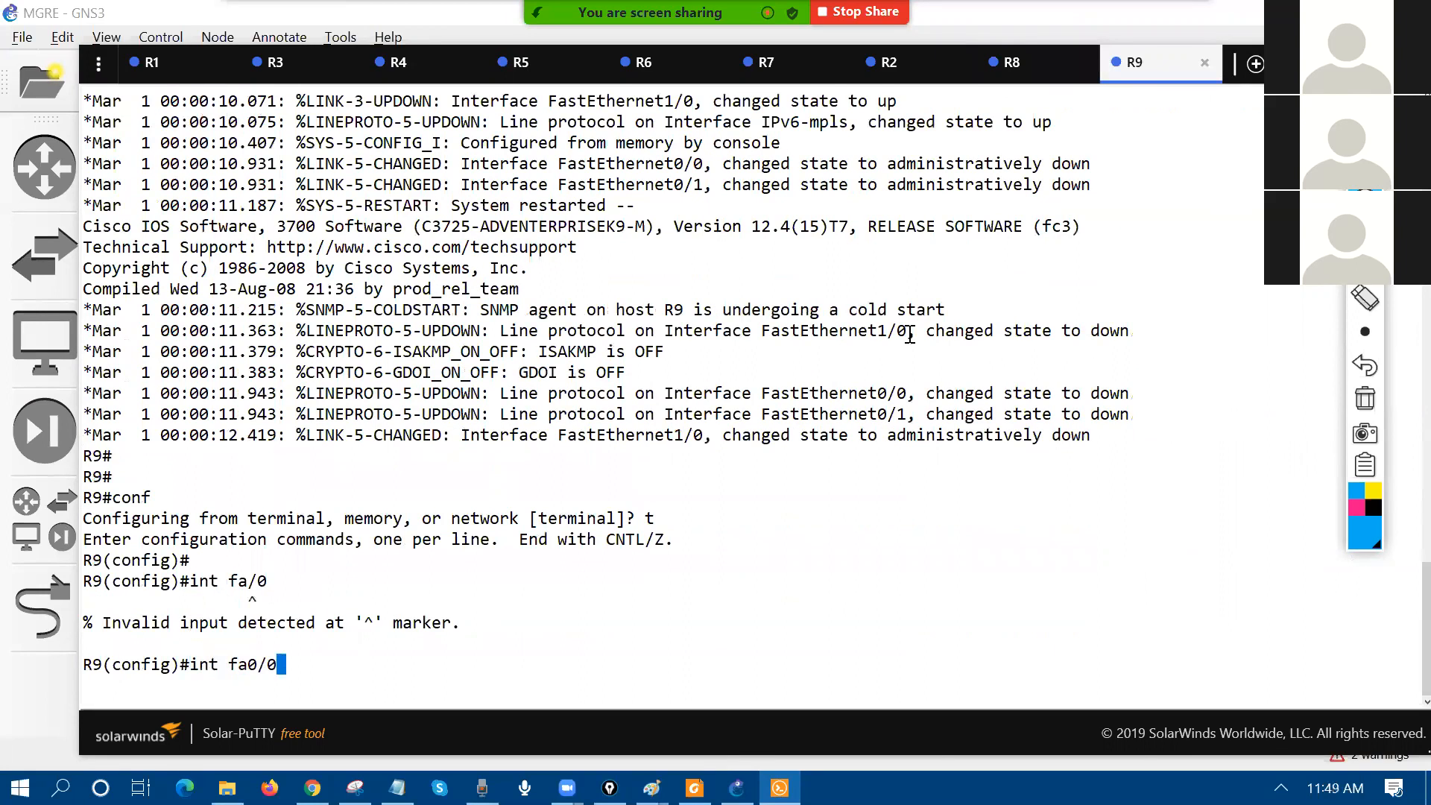
{"action": "key", "text": "Return"}
{"action": "type", "text": "ip add 1.1.1.2 255.0.0.0"}
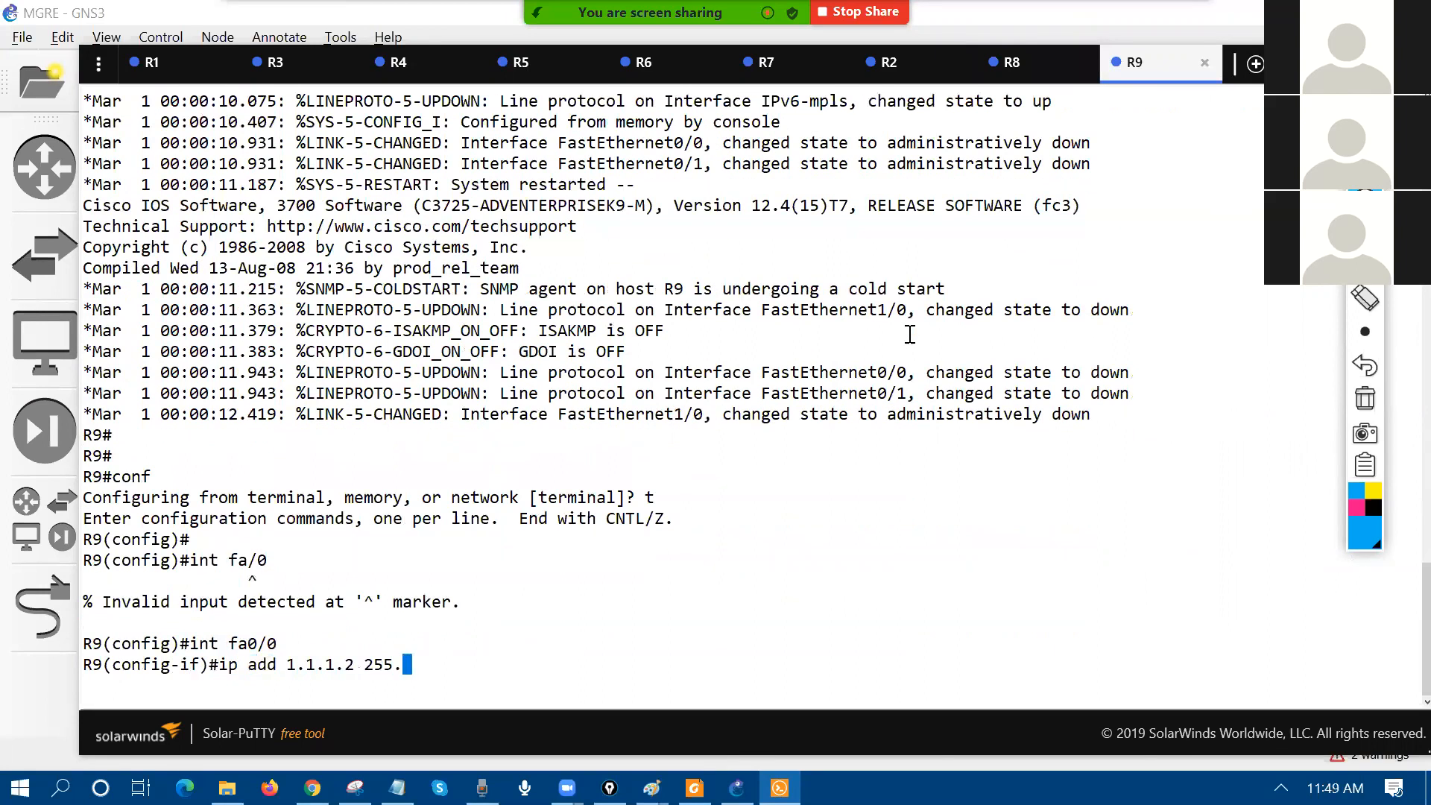
{"action": "key", "text": "Return"}
{"action": "type", "text": "no sh"}
{"action": "key", "text": "Return"}
{"action": "key", "text": "Up"}
{"action": "key", "text": "Return"}
{"action": "key", "text": "Return"}
{"action": "type", "text": "ex"}
{"action": "key", "text": "Return"}
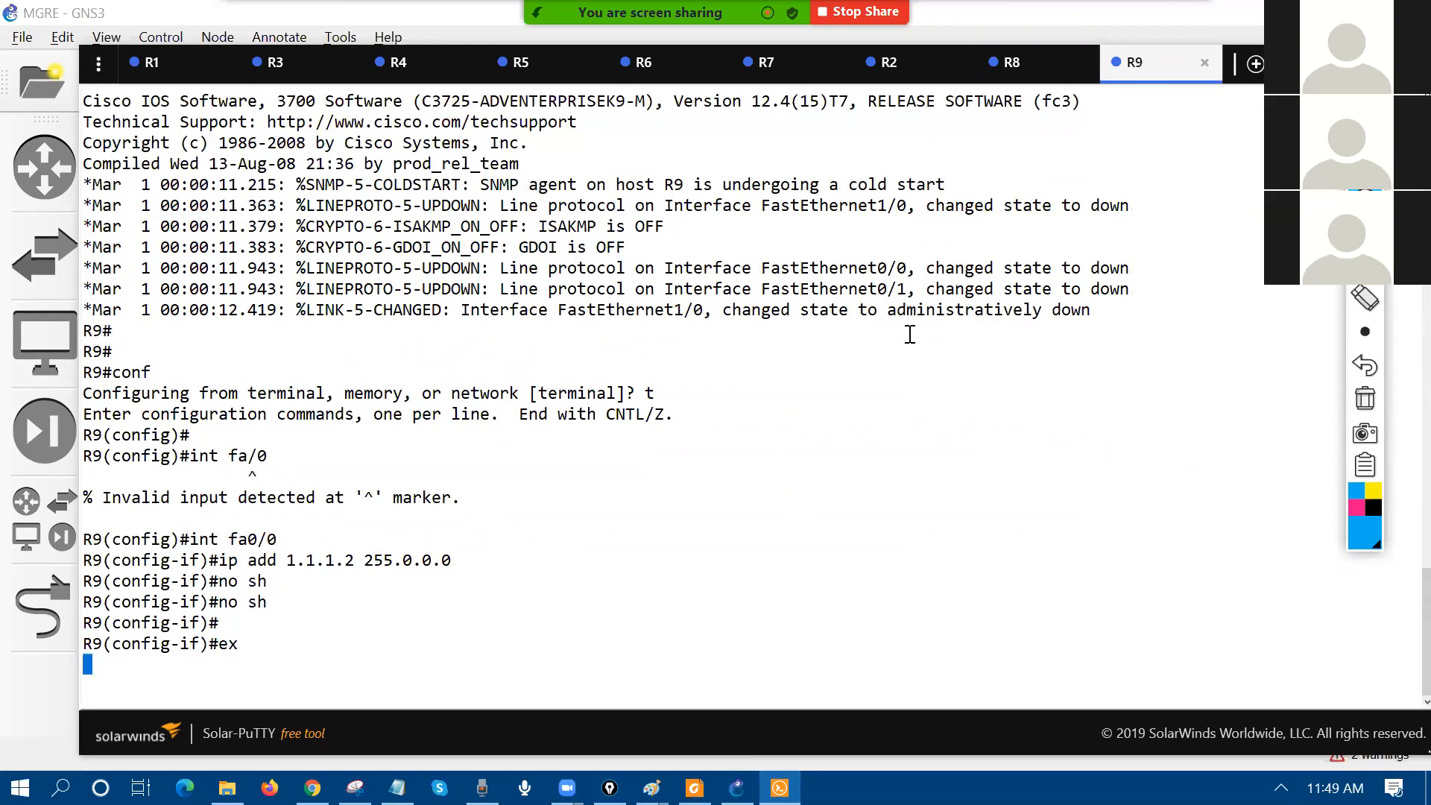
Step: Read R8's FastEthernet0/0 MAC c208.4f7c.0000 and paste it as a note below R8's f0/0 port
{"action": "left_click", "coordinate": [1044, 74]}
{"action": "type", "text": "do sh int fa0/0 | in bia"}
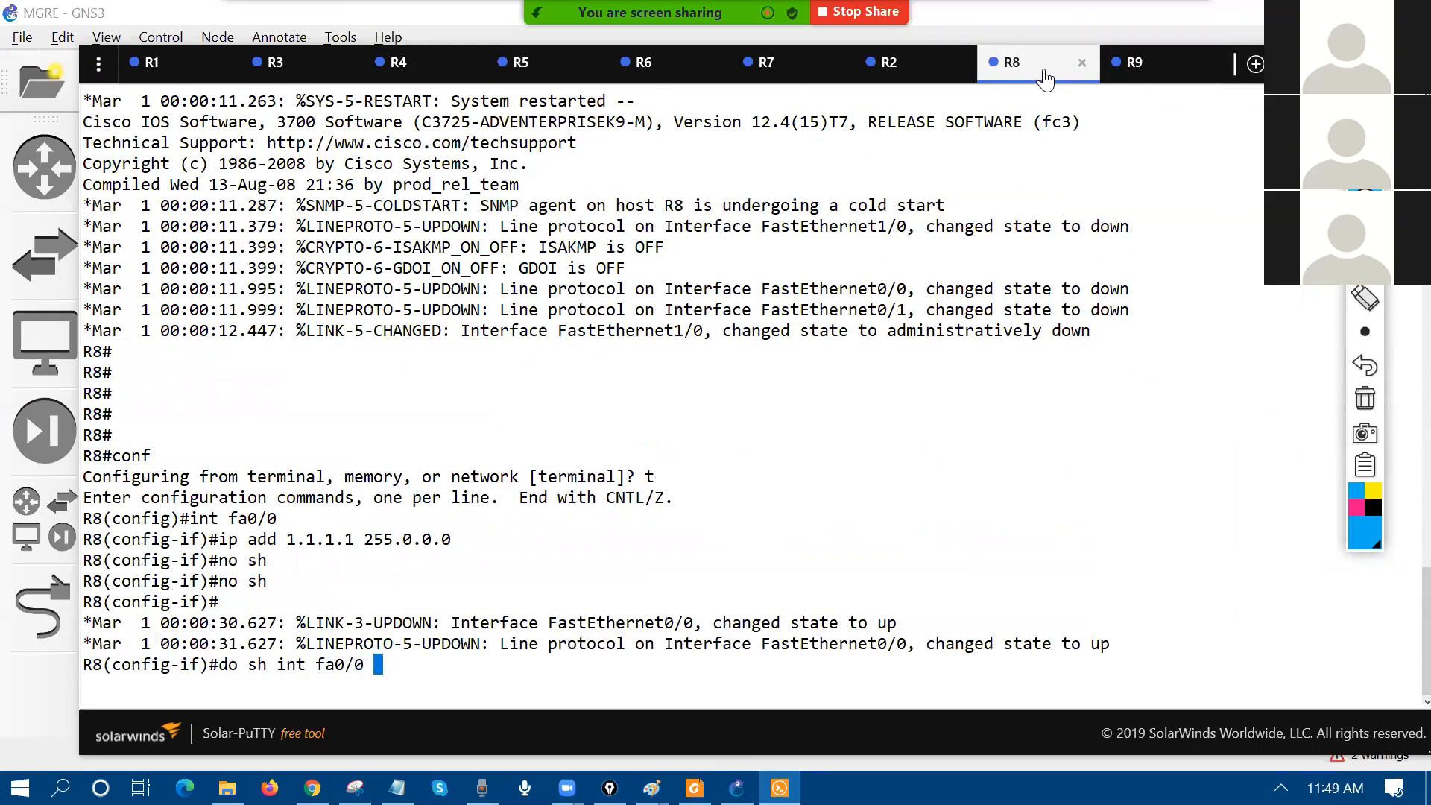
{"action": "key", "text": "Return"}
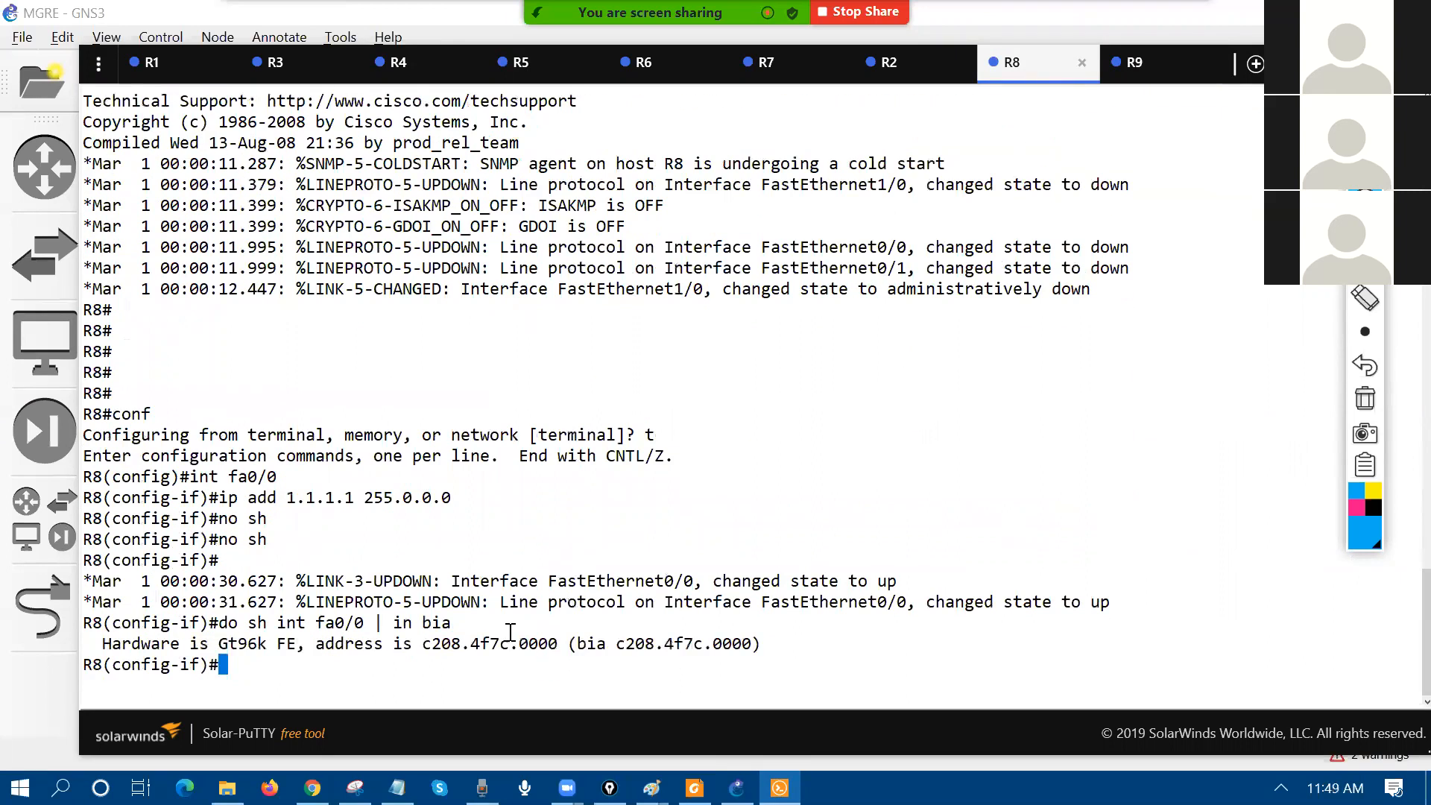
{"action": "double_click", "coordinate": [506, 648]}
{"action": "key", "text": "ctrl+c"}
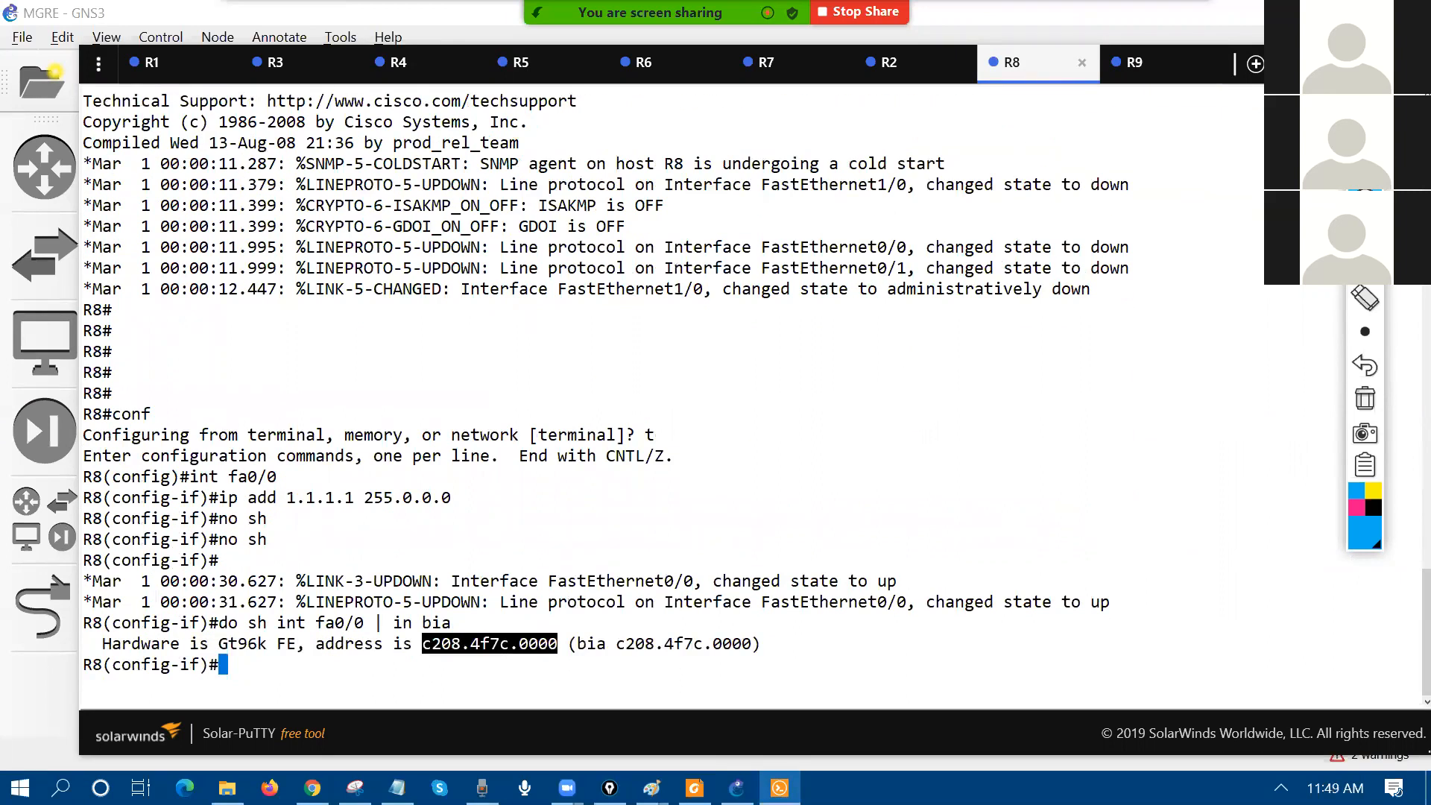
{"action": "key", "text": "alt+Tab"}
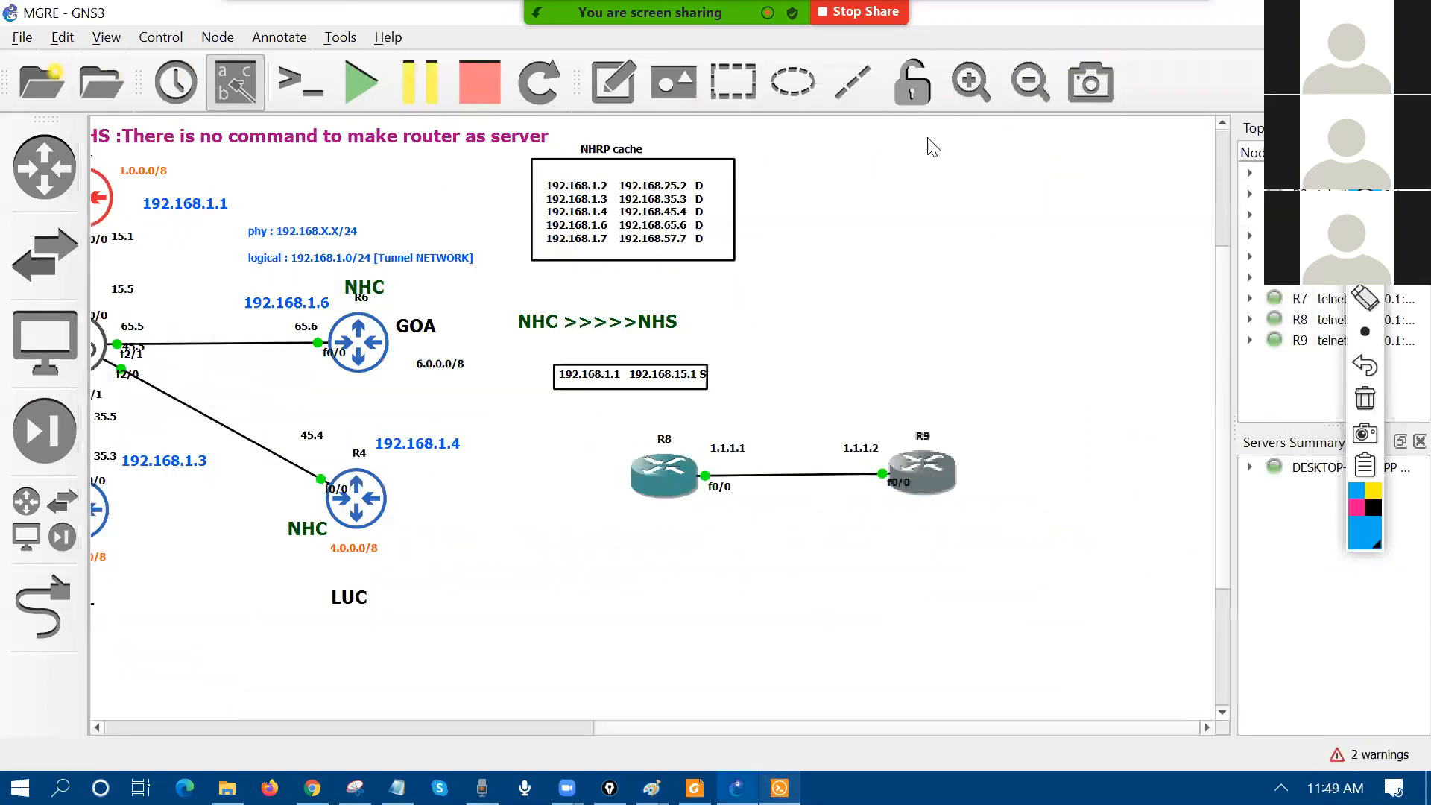
{"action": "left_click", "coordinate": [615, 82]}
{"action": "left_click", "coordinate": [690, 509]}
{"action": "key", "text": "ctrl+v"}
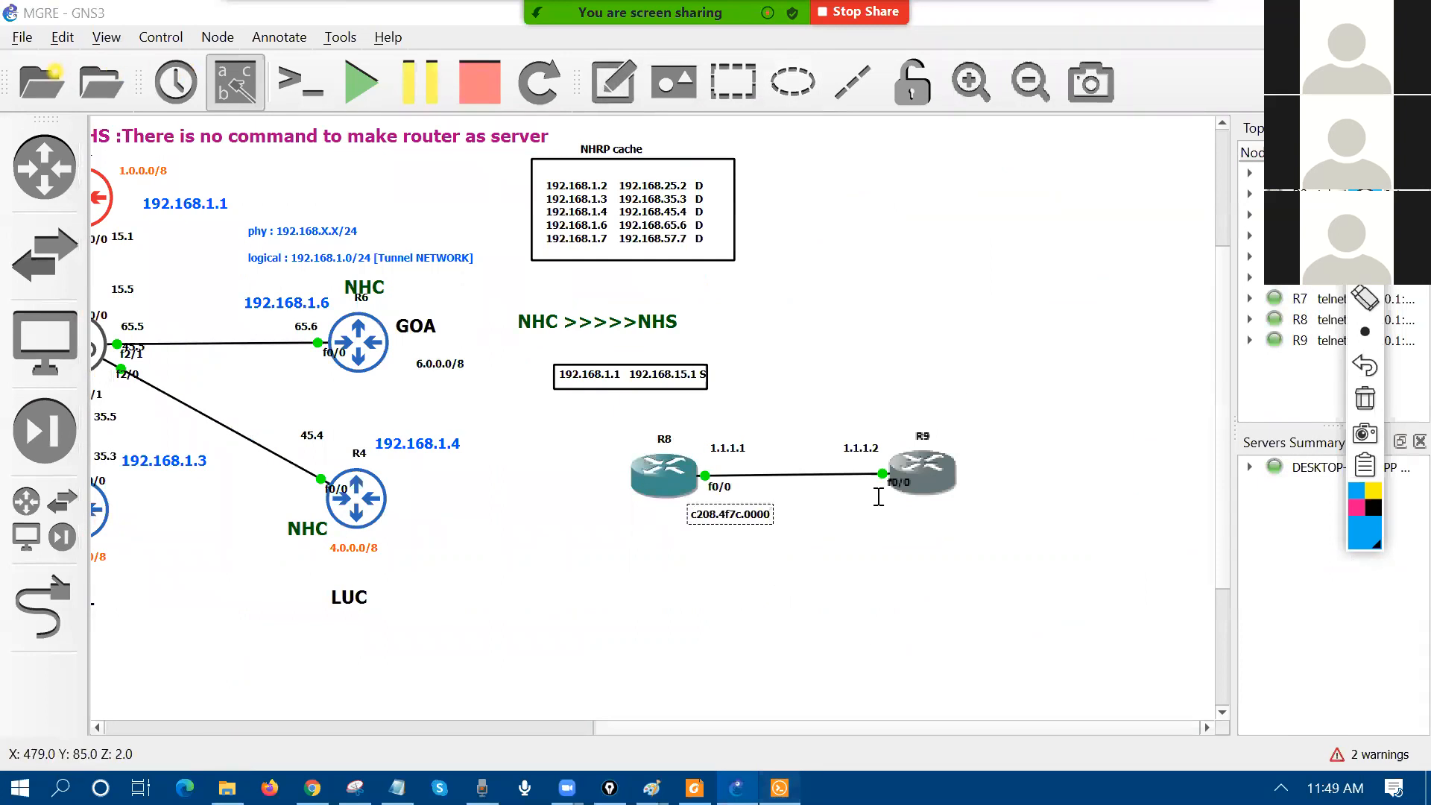
Step: Read R9's FastEthernet0/0 MAC c209.1388.0000 and add it as a note above R9's link
{"action": "key", "text": "alt+Tab"}
{"action": "key", "text": "ctrl+Tab"}
{"action": "type", "text": "do sh int fa0/0 | in bi"}
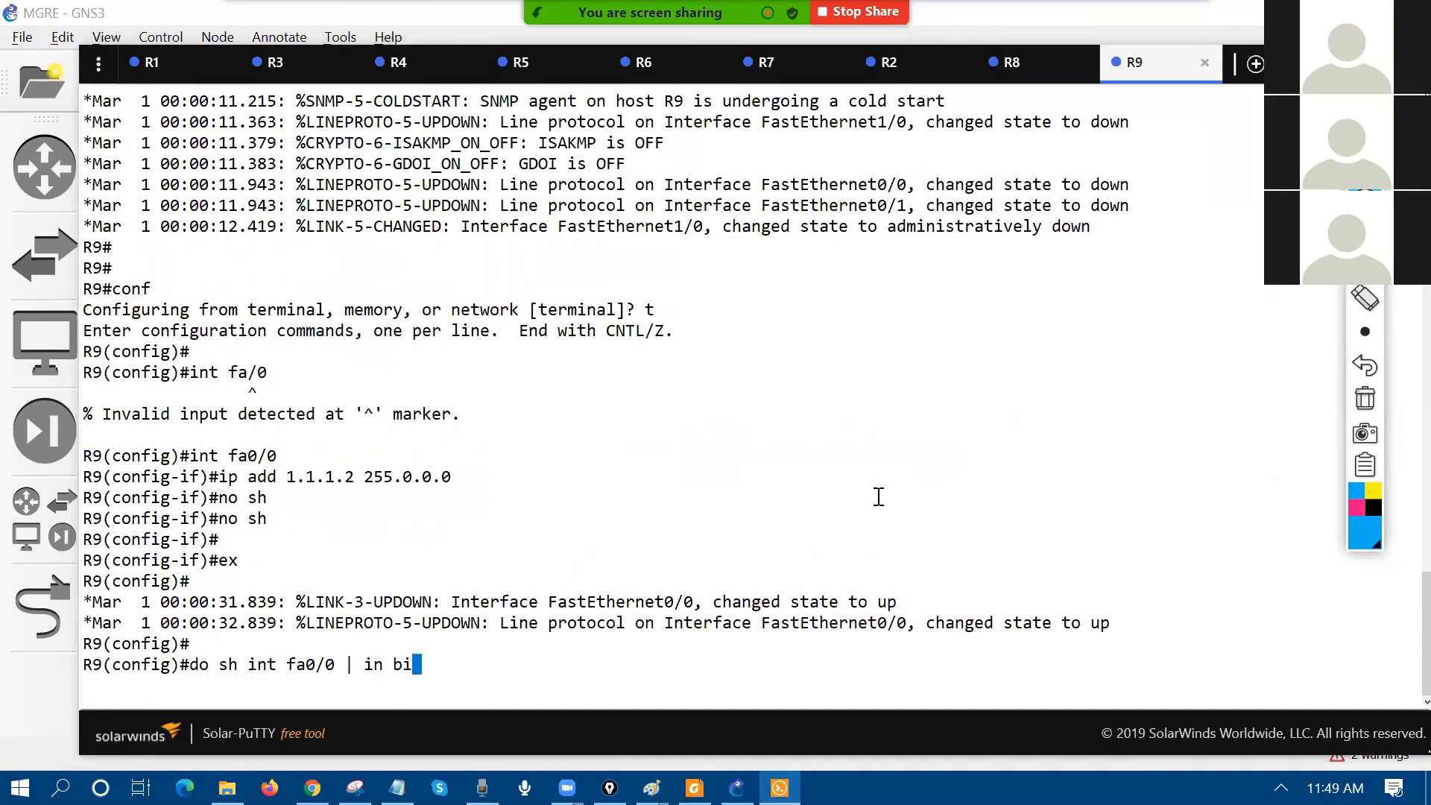
{"action": "type", "text": "a"}
{"action": "key", "text": "Return"}
{"action": "double_click", "coordinate": [494, 644]}
{"action": "key", "text": "ctrl+c"}
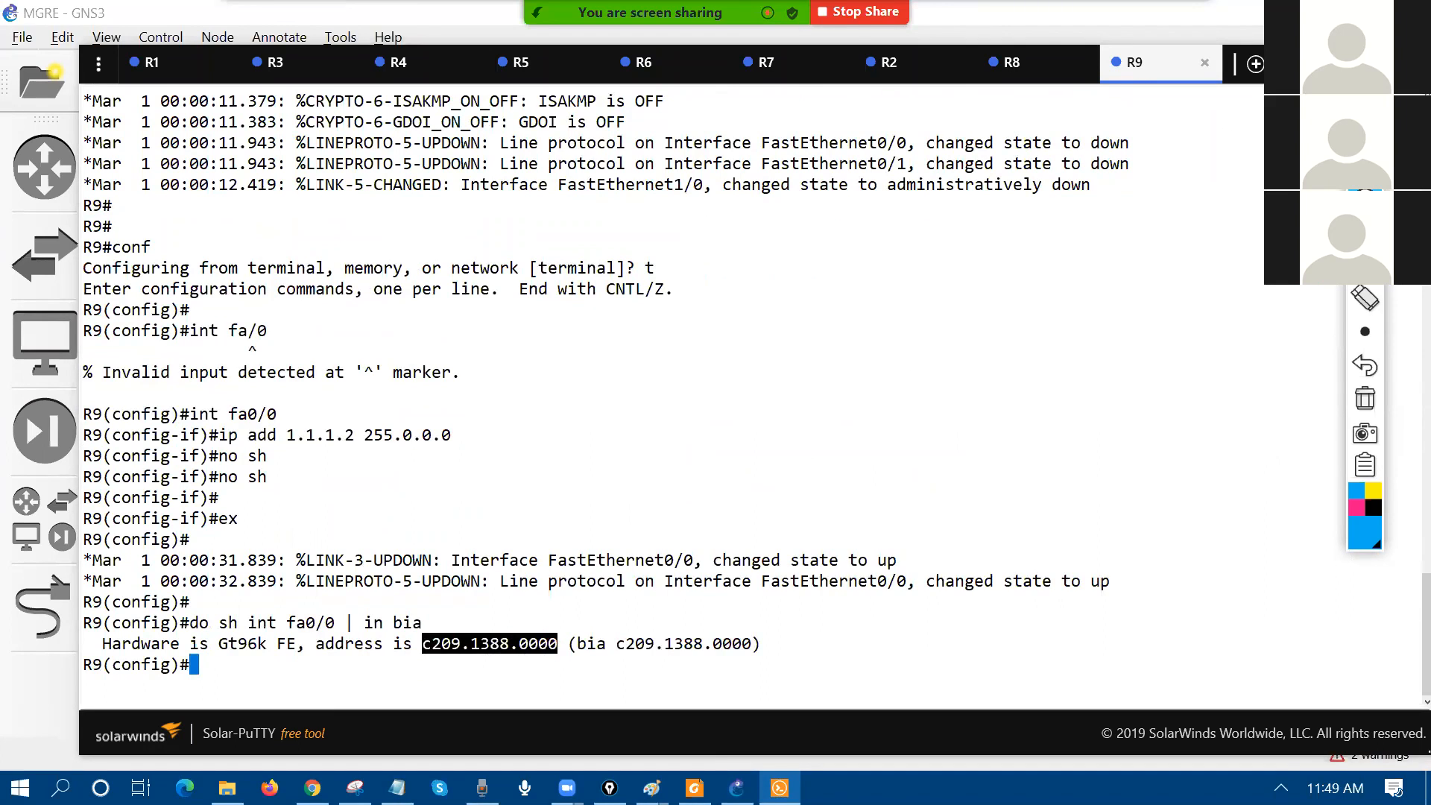
{"action": "left_click", "coordinate": [1342, 63]}
{"action": "left_click", "coordinate": [619, 90]}
{"action": "left_click", "coordinate": [803, 411]}
{"action": "key", "text": "ctrl+v"}
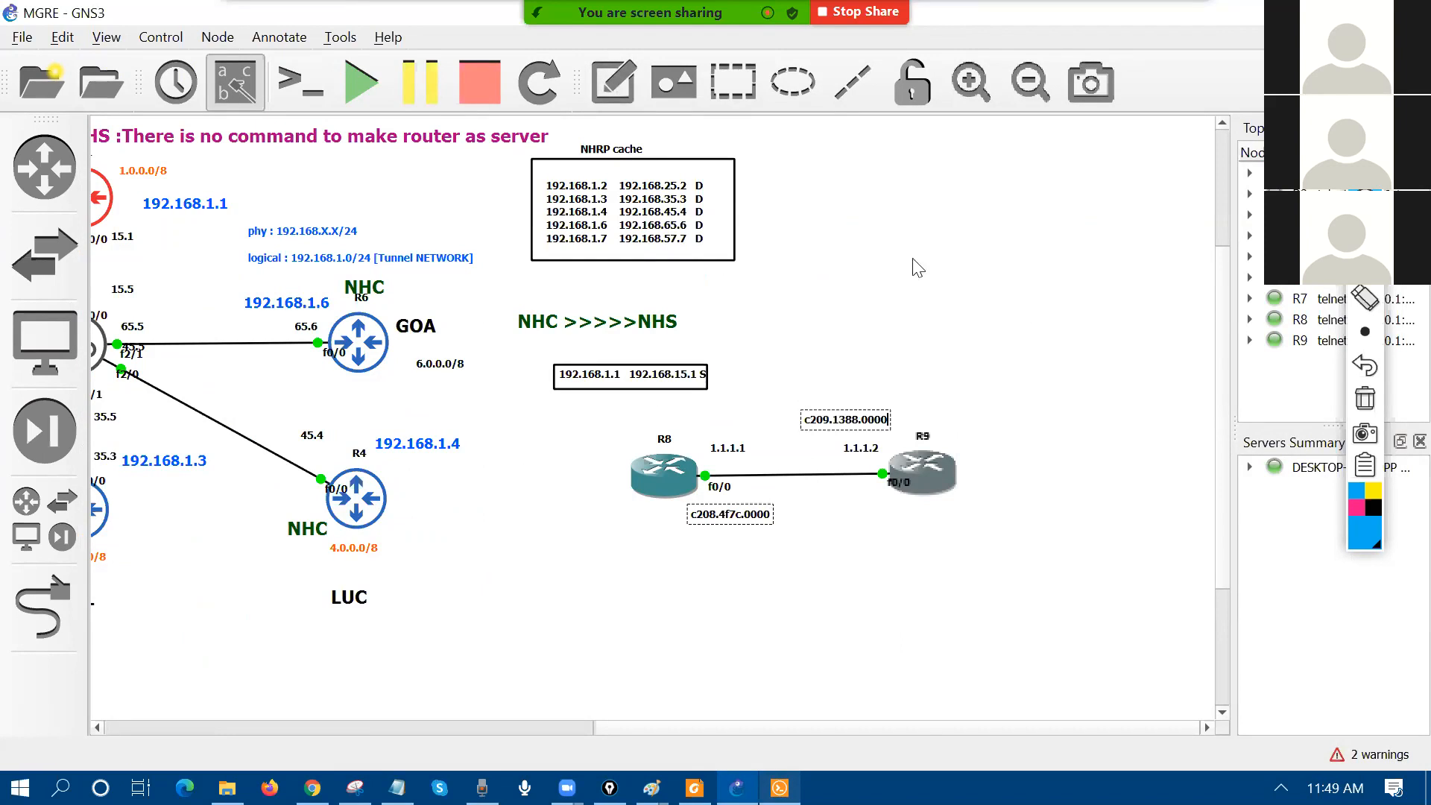
{"action": "left_click", "coordinate": [1365, 232]}
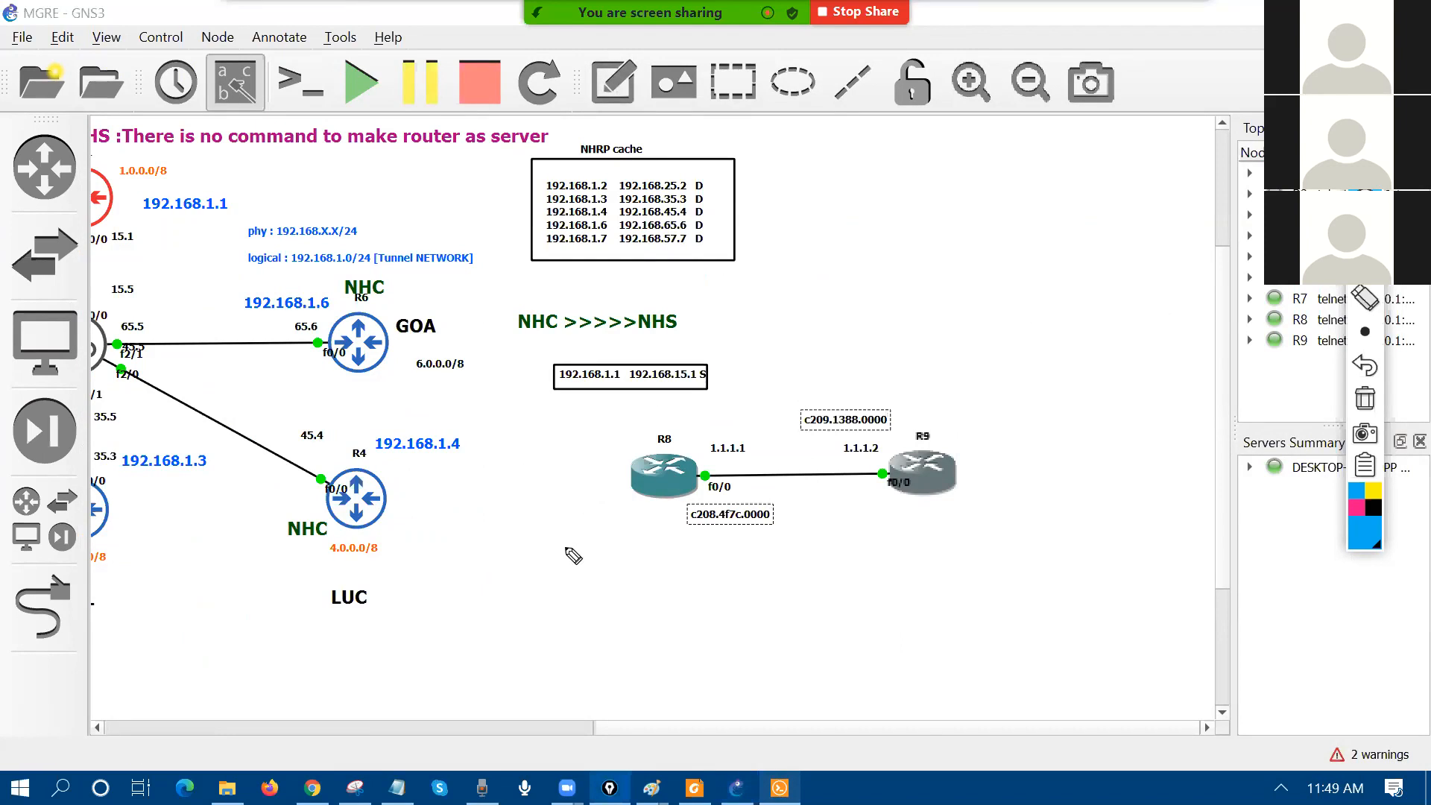
Step: Handwrite an underlined 'ping 1.1.1.2' beside the NHC >>>>>NHS label
{"action": "mouse_move", "coordinate": [485, 282]}
{"action": "left_mouse_down"}
{"action": "mouse_move", "coordinate": [492, 328]}
{"action": "mouse_move", "coordinate": [492, 304]}
{"action": "left_mouse_up"}
{"action": "left_click_drag", "start_coordinate": [510, 288], "coordinate": [512, 306]}
{"action": "left_click", "coordinate": [508, 270]}
{"action": "left_click_drag", "start_coordinate": [522, 283], "coordinate": [533, 296]}
{"action": "left_click_drag", "start_coordinate": [543, 273], "coordinate": [543, 316]}
{"action": "left_click_drag", "start_coordinate": [501, 358], "coordinate": [559, 329]}
{"action": "left_click", "coordinate": [628, 253]}
{"action": "mouse_move", "coordinate": [616, 253]}
{"action": "left_mouse_down"}
{"action": "mouse_move", "coordinate": [622, 280]}
{"action": "mouse_move", "coordinate": [651, 264]}
{"action": "left_mouse_up"}
{"action": "left_click", "coordinate": [659, 241]}
{"action": "mouse_move", "coordinate": [668, 229]}
{"action": "left_mouse_down"}
{"action": "mouse_move", "coordinate": [674, 252]}
{"action": "mouse_move", "coordinate": [733, 220]}
{"action": "left_mouse_up"}
{"action": "left_click", "coordinate": [684, 234]}
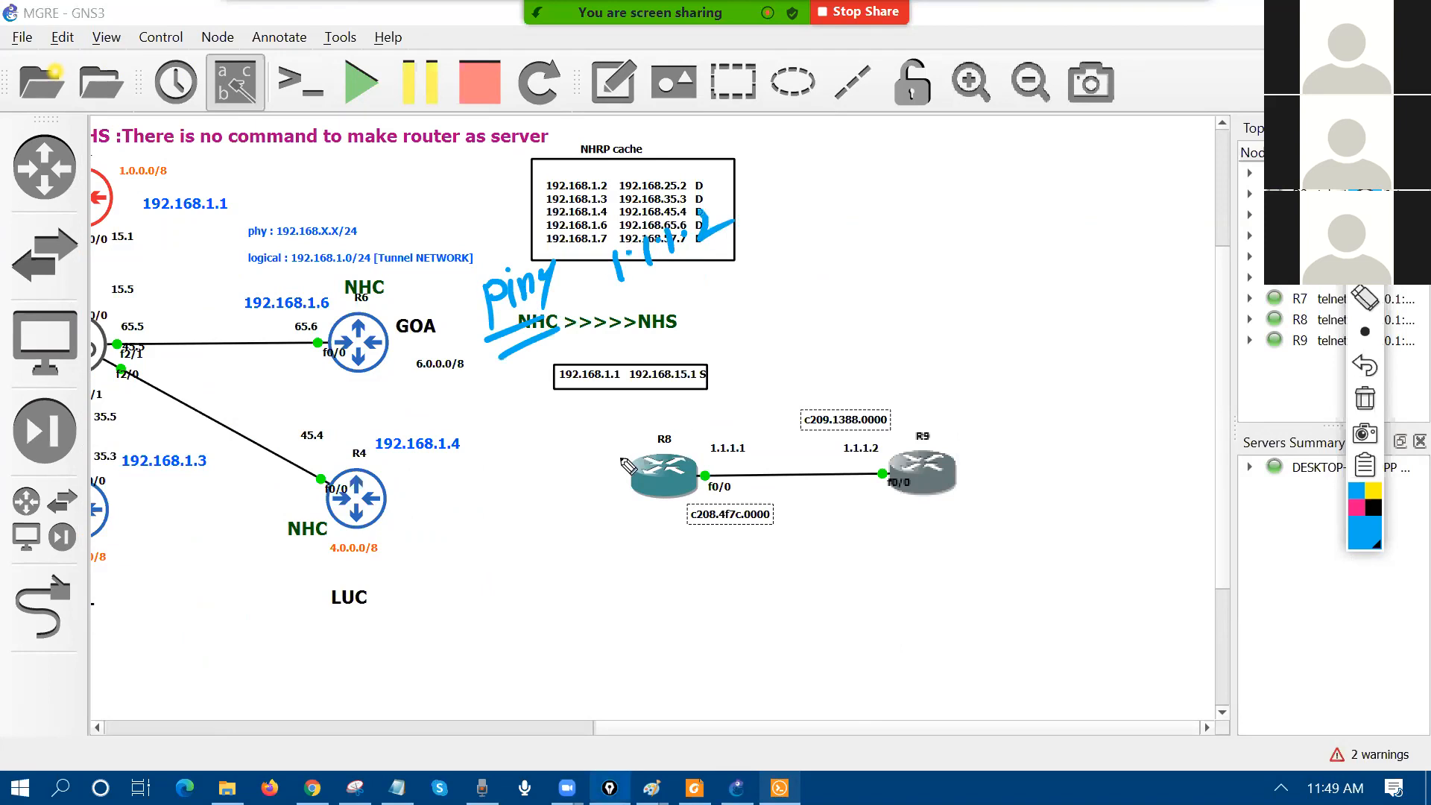
Step: In black ink, sketch a frame holding c208, source 1.1 and destination 1.2
{"action": "left_click", "coordinate": [1374, 508]}
{"action": "mouse_move", "coordinate": [781, 198]}
{"action": "left_mouse_down"}
{"action": "mouse_move", "coordinate": [1186, 65]}
{"action": "mouse_move", "coordinate": [797, 197]}
{"action": "left_mouse_up"}
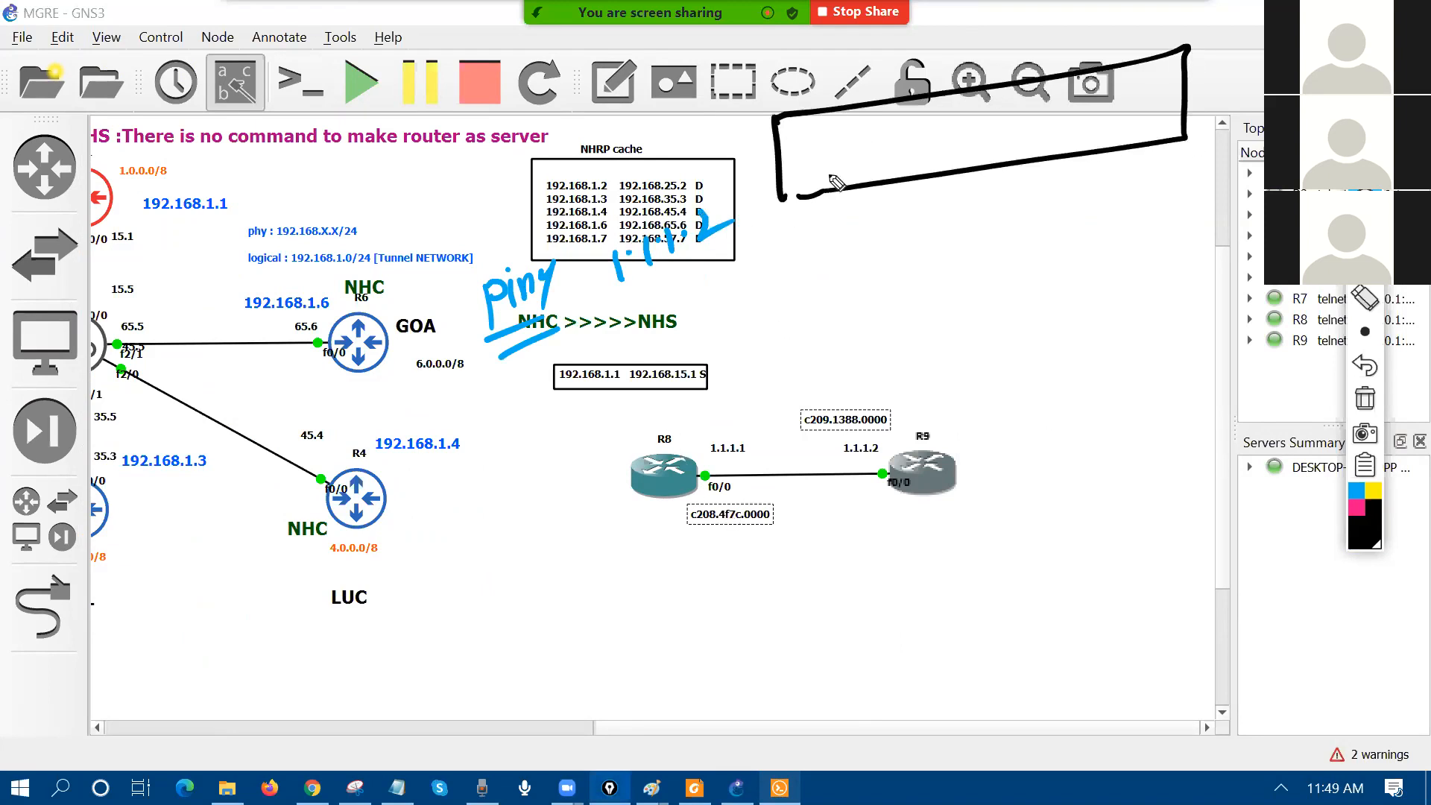
{"action": "mouse_move", "coordinate": [807, 142]}
{"action": "left_mouse_down"}
{"action": "mouse_move", "coordinate": [809, 167]}
{"action": "mouse_move", "coordinate": [831, 164]}
{"action": "left_mouse_up"}
{"action": "mouse_move", "coordinate": [841, 135]}
{"action": "left_mouse_down"}
{"action": "mouse_move", "coordinate": [864, 139]}
{"action": "mouse_move", "coordinate": [879, 183]}
{"action": "left_mouse_up"}
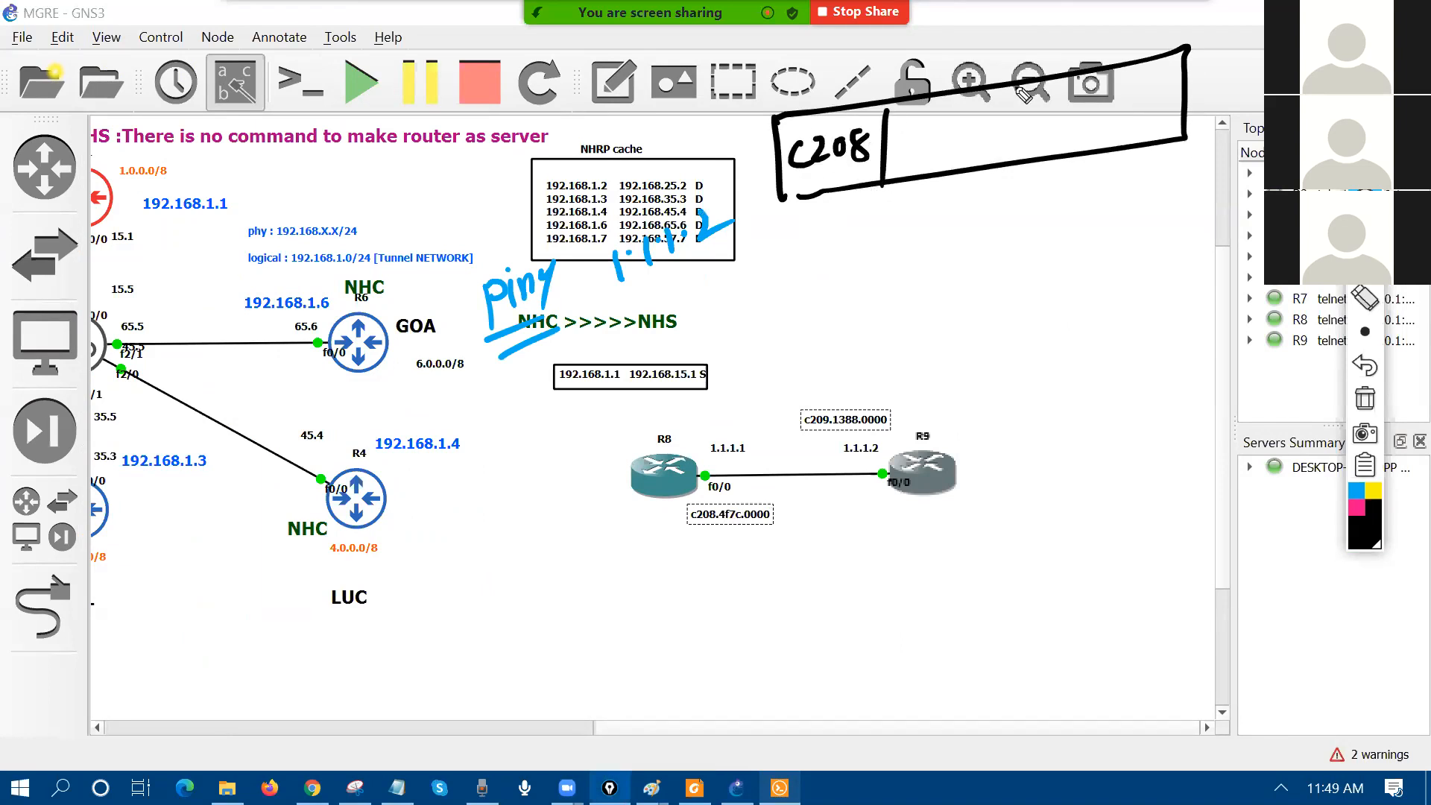
{"action": "left_click_drag", "start_coordinate": [1032, 83], "coordinate": [1036, 176]}
{"action": "left_click_drag", "start_coordinate": [1051, 108], "coordinate": [1049, 142]}
{"action": "left_click_drag", "start_coordinate": [1074, 104], "coordinate": [1073, 134]}
{"action": "left_click_drag", "start_coordinate": [1097, 73], "coordinate": [1094, 158]}
{"action": "mouse_move", "coordinate": [1114, 97]}
{"action": "left_mouse_down"}
{"action": "mouse_move", "coordinate": [1112, 128]}
{"action": "mouse_move", "coordinate": [1125, 107]}
{"action": "left_mouse_up"}
{"action": "left_click_drag", "start_coordinate": [1132, 95], "coordinate": [1153, 113]}
Step: Label the frame's fields S, D, SMAC and an empty DMAC
{"action": "left_click_drag", "start_coordinate": [1075, 180], "coordinate": [1053, 200]}
{"action": "left_click_drag", "start_coordinate": [1147, 158], "coordinate": [1145, 182]}
{"action": "left_click_drag", "start_coordinate": [1146, 157], "coordinate": [1145, 180]}
{"action": "mouse_move", "coordinate": [817, 212]}
{"action": "left_mouse_down"}
{"action": "mouse_move", "coordinate": [794, 237]}
{"action": "mouse_move", "coordinate": [876, 225]}
{"action": "left_mouse_up"}
{"action": "mouse_move", "coordinate": [895, 208]}
{"action": "left_mouse_down"}
{"action": "mouse_move", "coordinate": [889, 221]}
{"action": "mouse_move", "coordinate": [914, 196]}
{"action": "mouse_move", "coordinate": [921, 221]}
{"action": "left_mouse_up"}
{"action": "left_click_drag", "start_coordinate": [922, 194], "coordinate": [941, 209]}
{"action": "mouse_move", "coordinate": [956, 218]}
{"action": "left_mouse_down"}
{"action": "mouse_move", "coordinate": [969, 186]}
{"action": "mouse_move", "coordinate": [1008, 183]}
{"action": "left_mouse_up"}
{"action": "left_click_drag", "start_coordinate": [997, 197], "coordinate": [1020, 190]}
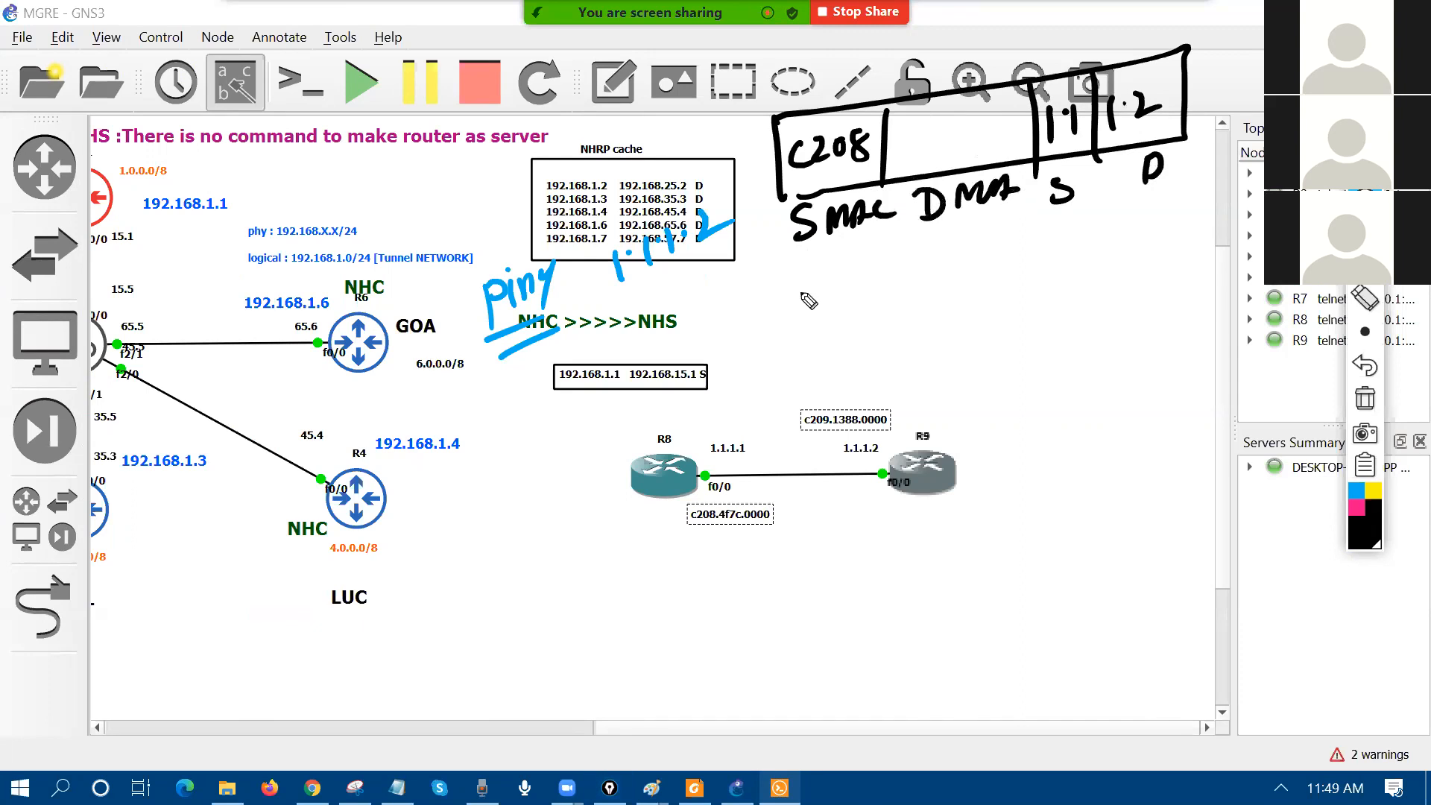
Step: Write 'ARP table' below the 192.168.1.1 box and return to the router consoles
{"action": "mouse_move", "coordinate": [538, 445]}
{"action": "left_mouse_down"}
{"action": "mouse_move", "coordinate": [553, 407]}
{"action": "mouse_move", "coordinate": [567, 433]}
{"action": "mouse_move", "coordinate": [608, 380]}
{"action": "mouse_move", "coordinate": [623, 425]}
{"action": "left_mouse_up"}
{"action": "mouse_move", "coordinate": [646, 344]}
{"action": "left_mouse_down"}
{"action": "mouse_move", "coordinate": [628, 402]}
{"action": "mouse_move", "coordinate": [686, 328]}
{"action": "mouse_move", "coordinate": [694, 337]}
{"action": "mouse_move", "coordinate": [643, 403]}
{"action": "left_mouse_up"}
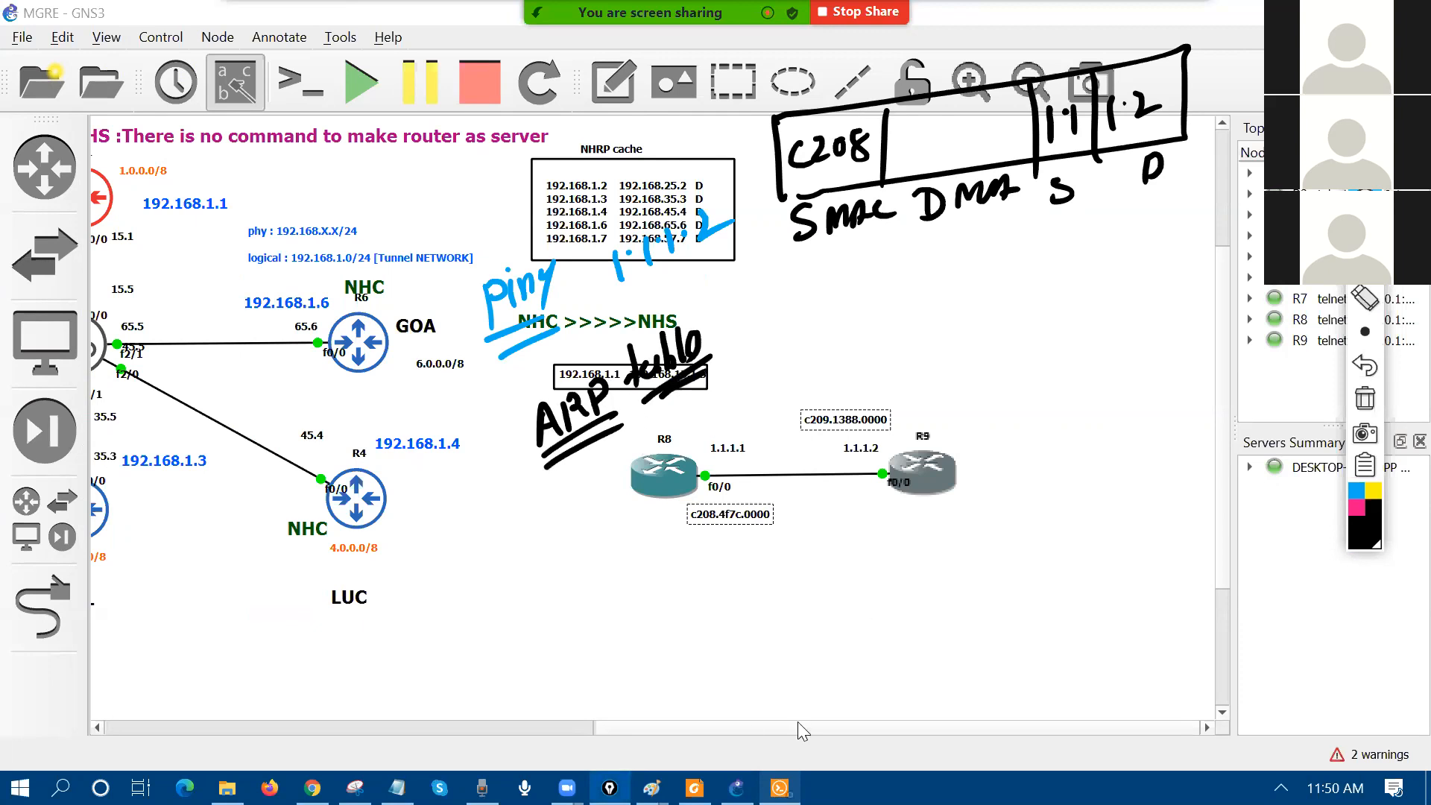
{"action": "left_click", "coordinate": [779, 788]}
Step: Show R8's ARP table and highlight its entry for 1.1.1.1
{"action": "left_click", "coordinate": [1008, 65]}
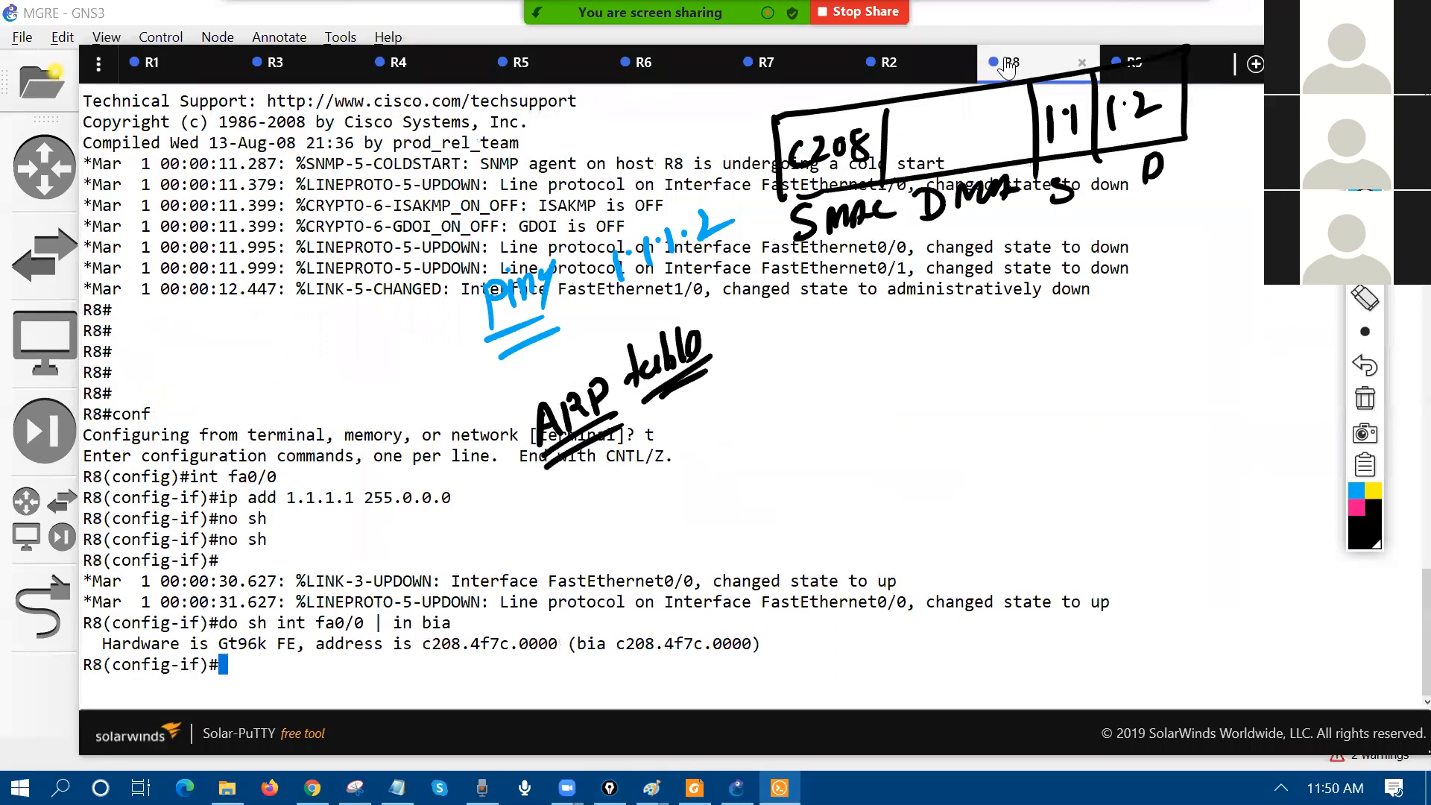
{"action": "type", "text": "do"}
{"action": "type", "text": "arp"}
{"action": "key", "text": "Return"}
{"action": "left_click_drag", "start_coordinate": [106, 647], "coordinate": [810, 652]}
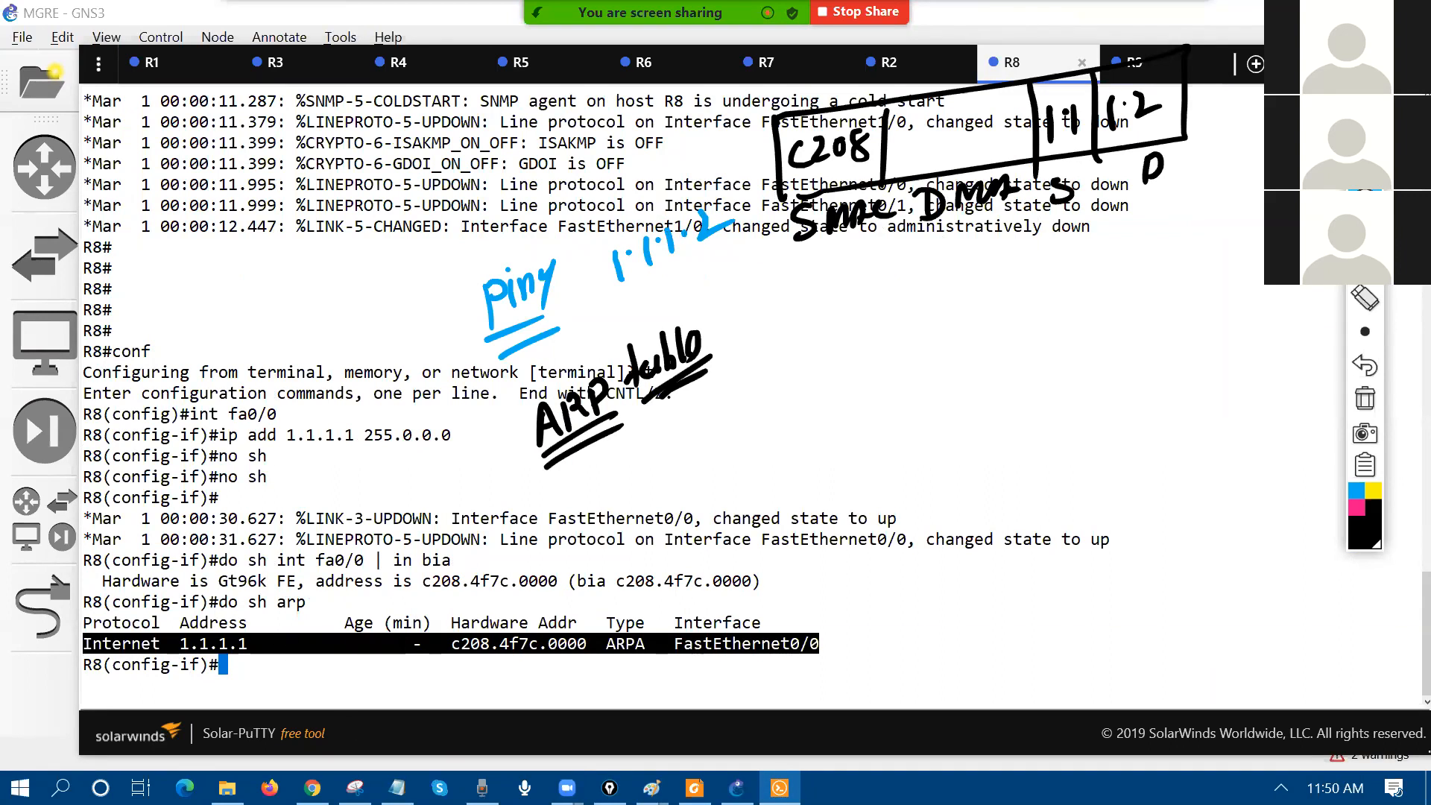
{"action": "left_click", "coordinate": [403, 644]}
Step: Leave configuration mode and enable 'debug ip packet detail' and 'debug arp' on R8
{"action": "type", "text": "end"}
{"action": "key", "text": "Return"}
{"action": "type", "text": "debug "}
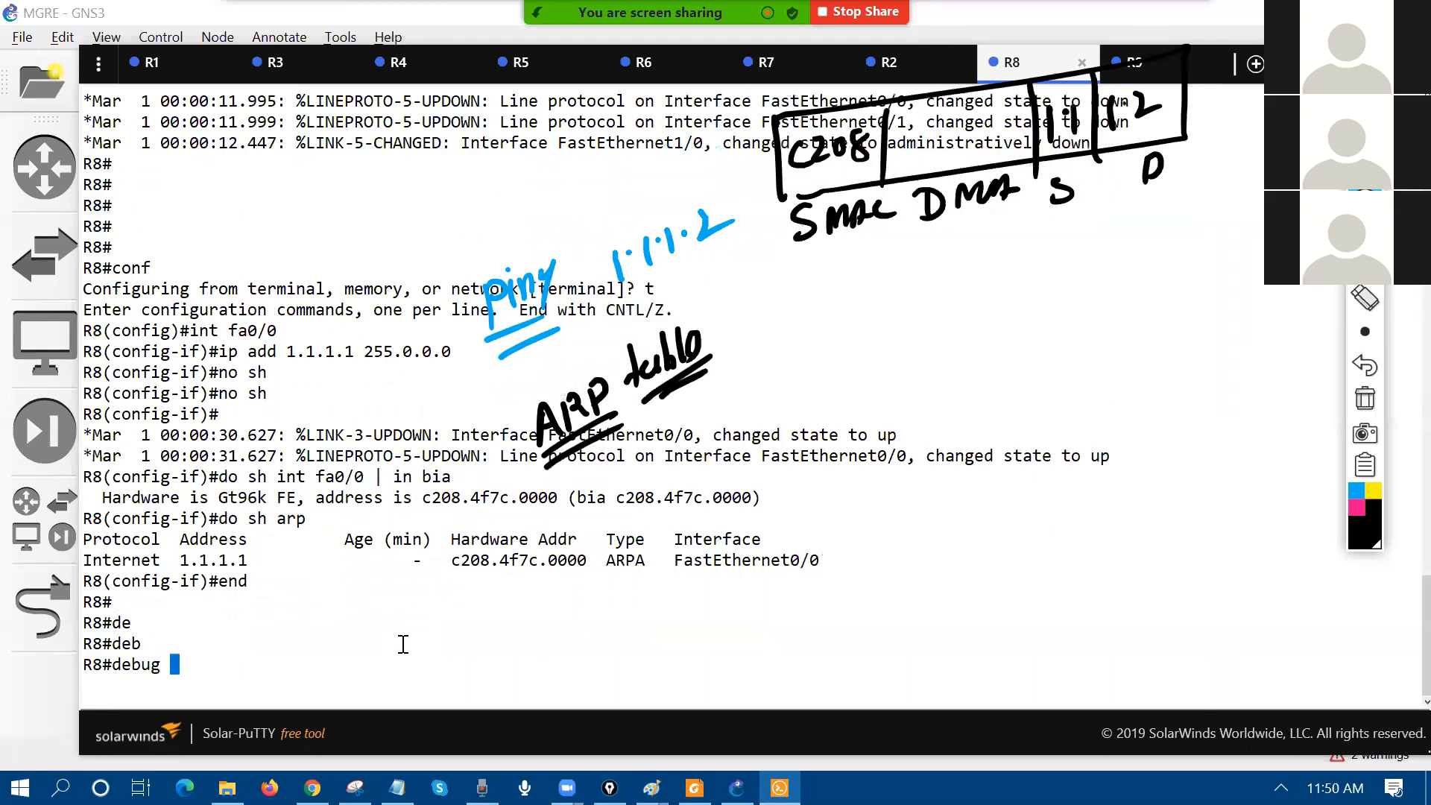
{"action": "type", "text": "ip packet de"}
{"action": "key", "text": "Tab"}
{"action": "key", "text": "Return"}
{"action": "type", "text": "de"}
{"action": "key", "text": "Tab"}
{"action": "type", "text": "b"}
{"action": "key", "text": "Tab"}
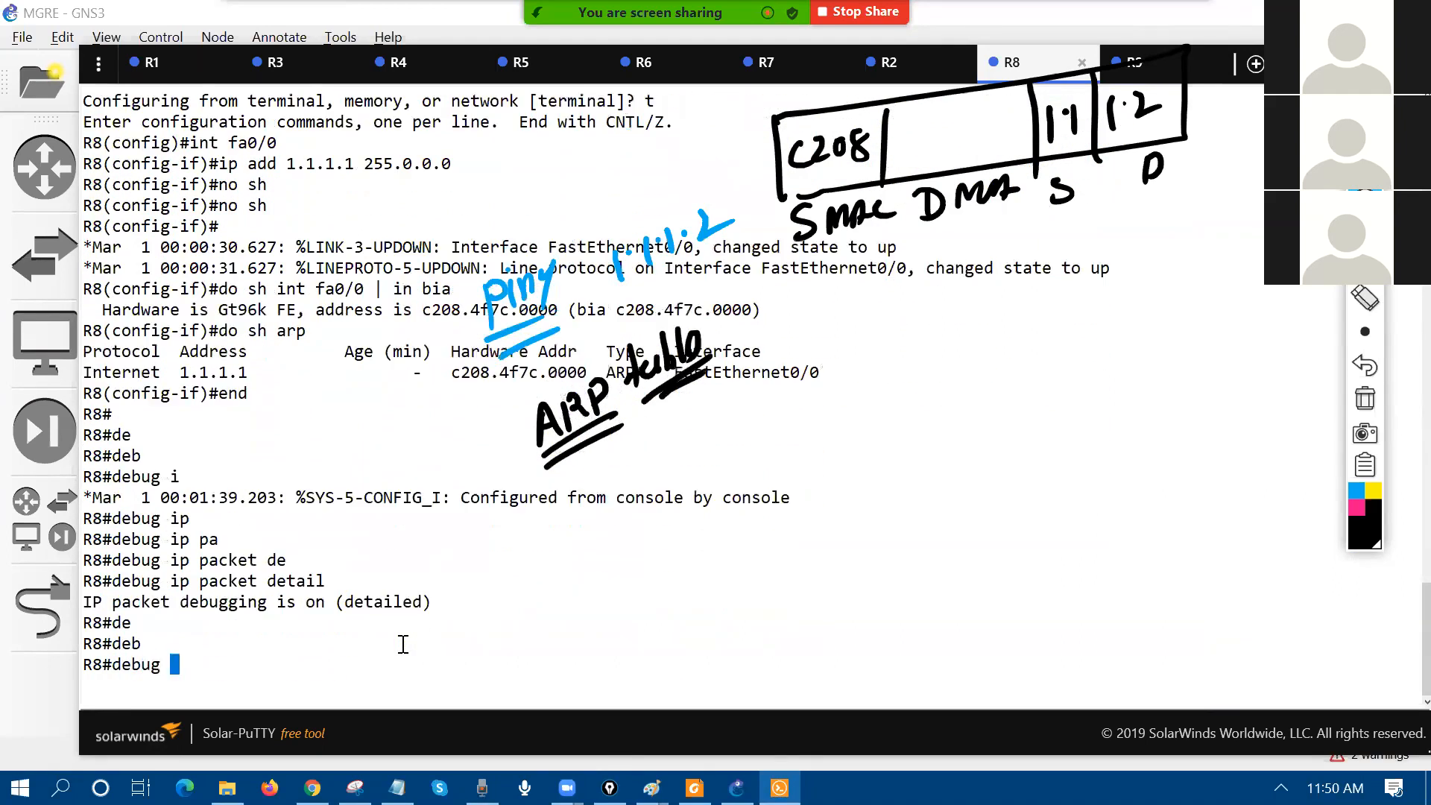
{"action": "type", "text": "arp"}
{"action": "key", "text": "Tab"}
{"action": "key", "text": "Return"}
Step: Ping 1.1.1.2 from R8, getting 4 of 5 replies, and scroll up through the debug output
{"action": "type", "text": "ping 1.1.1.2"}
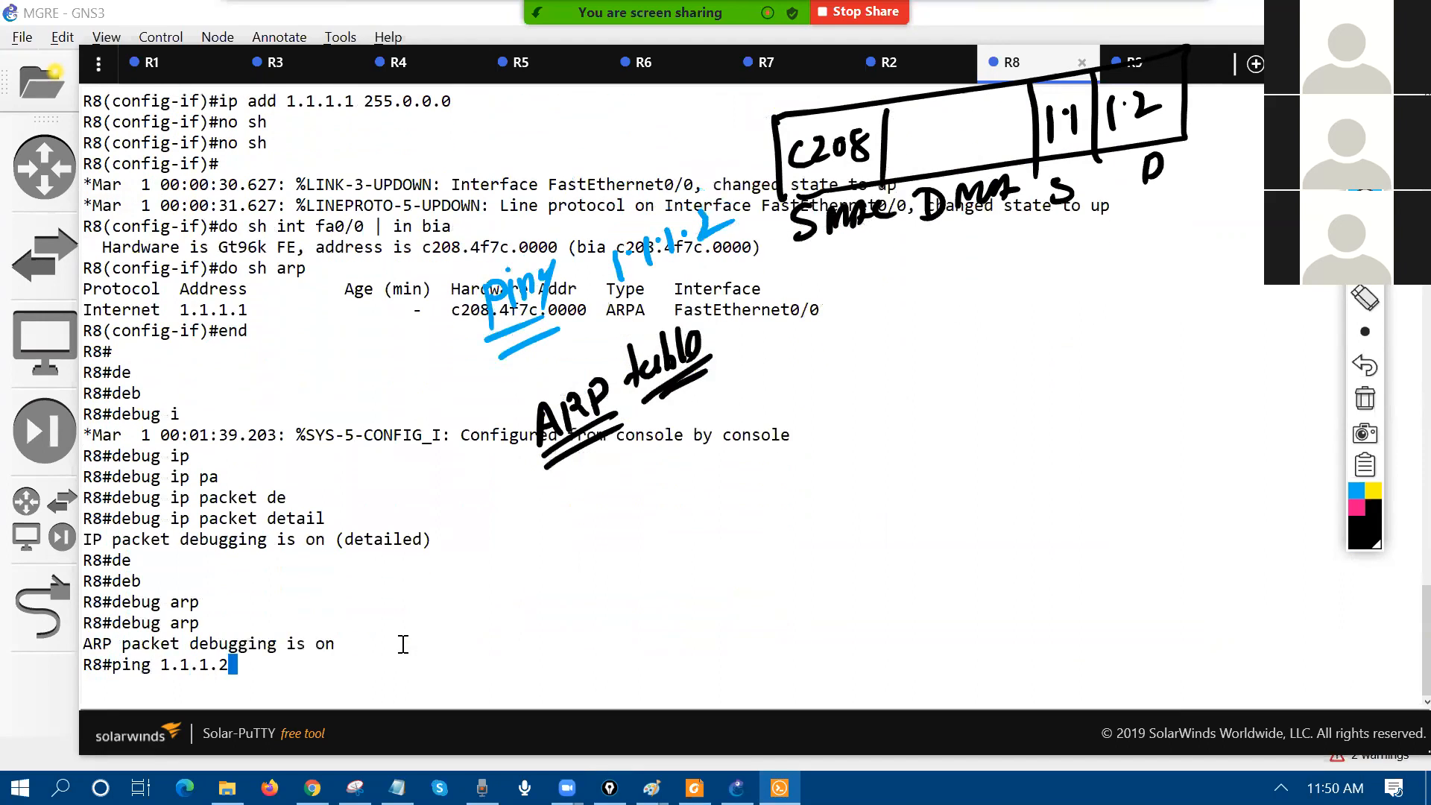
{"action": "key", "text": "Return"}
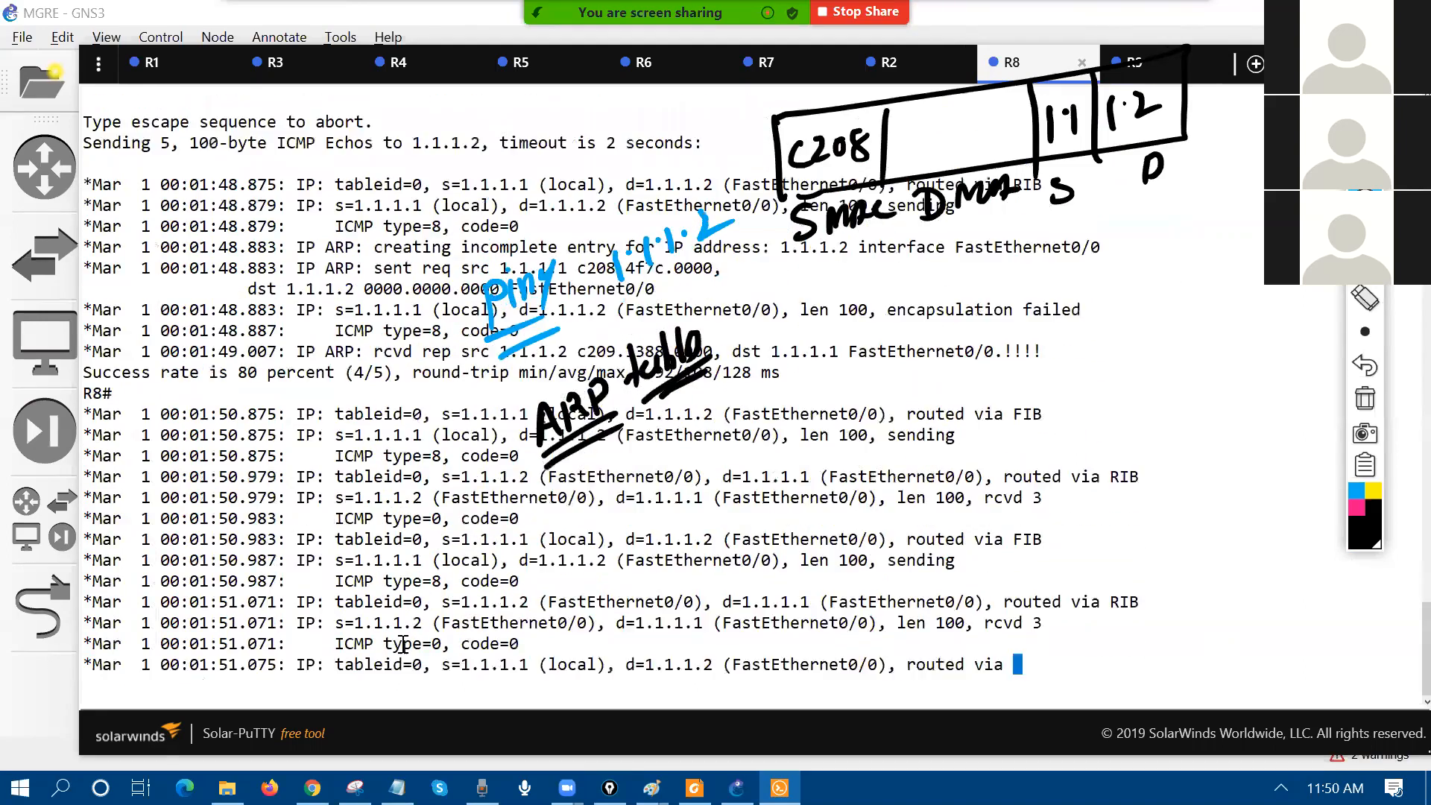
{"action": "key", "text": "Return"}
{"action": "key", "text": "Return"}
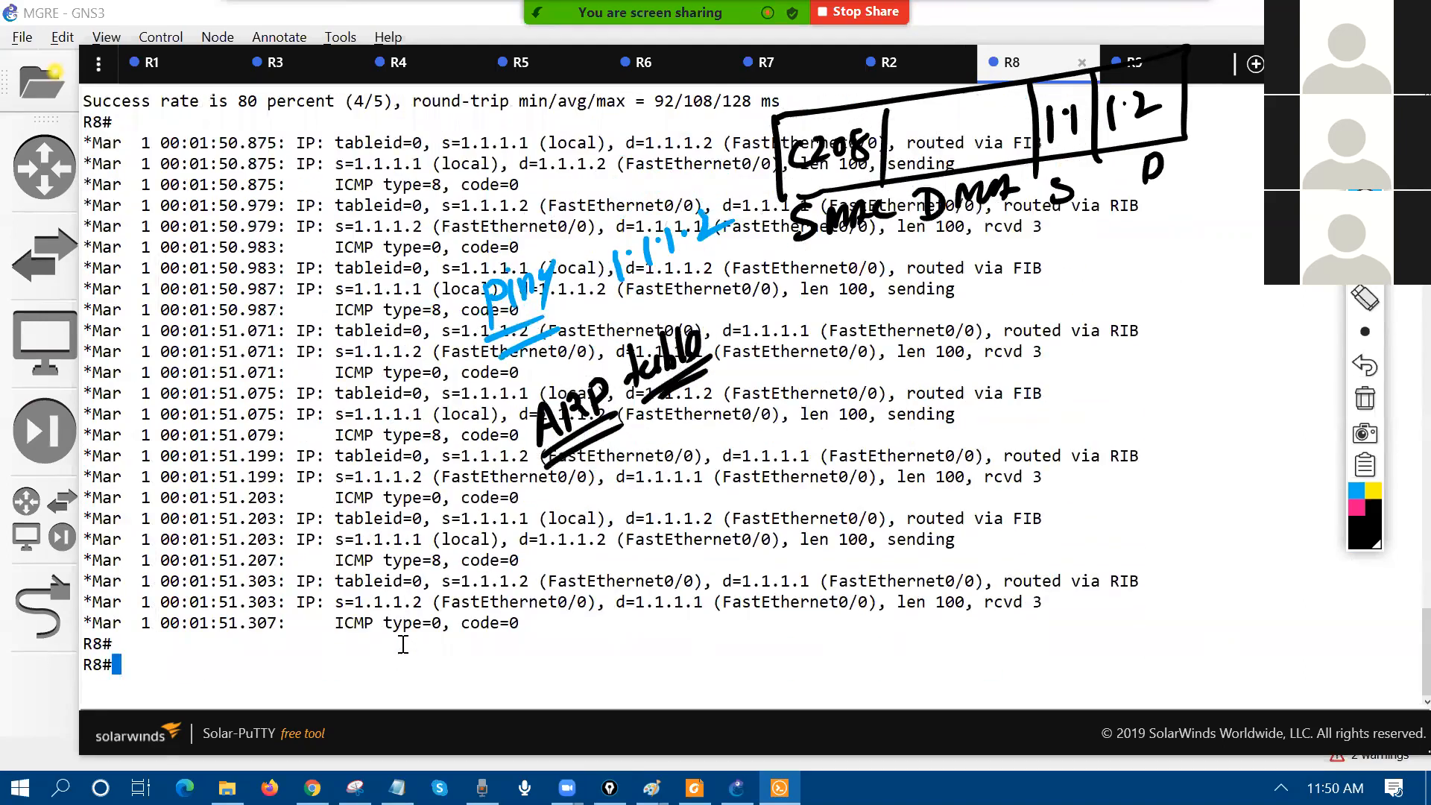
{"action": "scroll", "coordinate": [907, 394], "scroll_direction": "up", "scroll_amount": 6}
Step: Highlight 'encapsulation failed' and in pink mark the packet as ICMP type 8, arrowed to the failure
{"action": "left_click_drag", "start_coordinate": [887, 414], "coordinate": [1081, 415]}
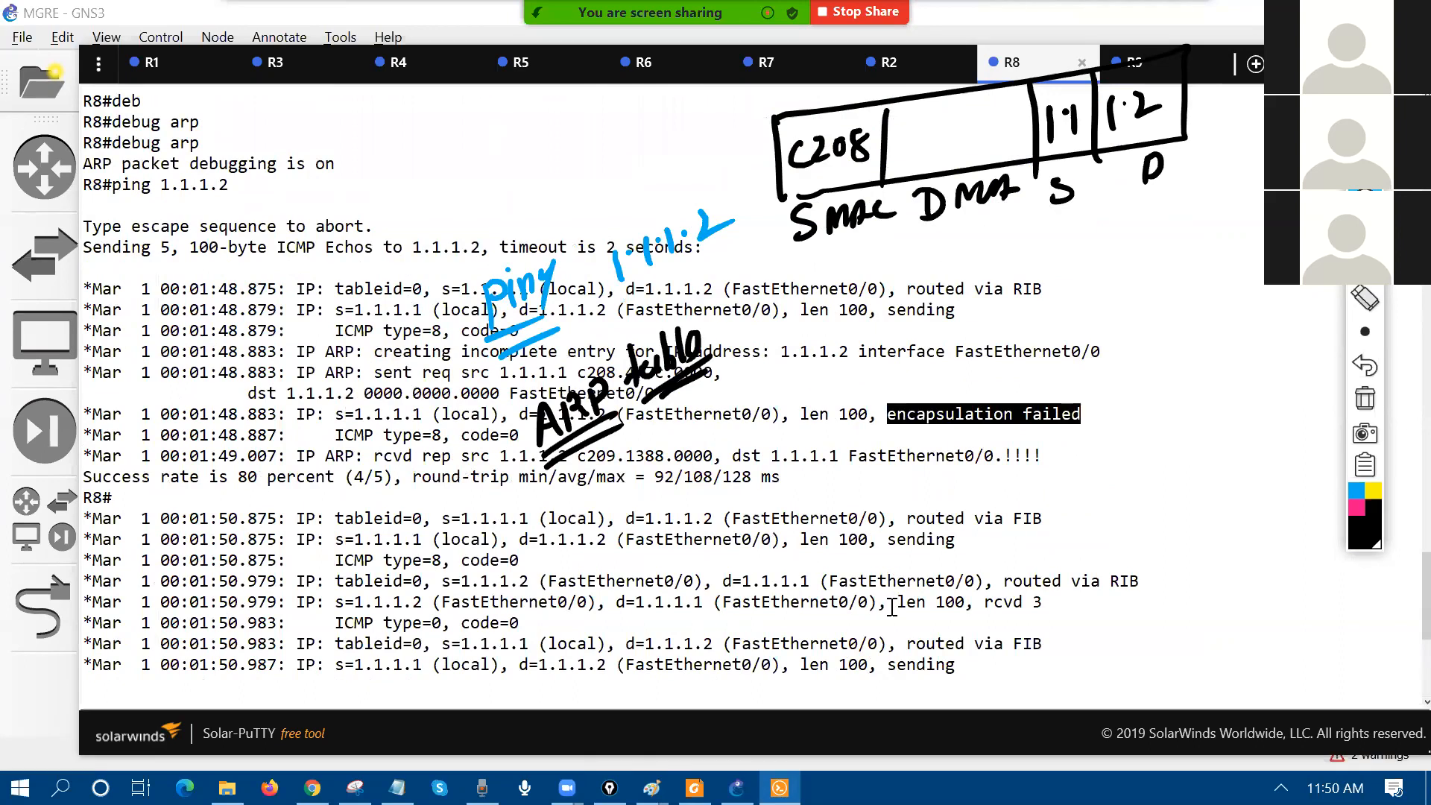
{"action": "left_click", "coordinate": [1357, 507]}
{"action": "mouse_move", "coordinate": [634, 132]}
{"action": "left_mouse_down"}
{"action": "mouse_move", "coordinate": [689, 109]}
{"action": "mouse_move", "coordinate": [660, 160]}
{"action": "mouse_move", "coordinate": [746, 112]}
{"action": "mouse_move", "coordinate": [757, 90]}
{"action": "mouse_move", "coordinate": [842, 75]}
{"action": "mouse_move", "coordinate": [802, 113]}
{"action": "left_mouse_up"}
{"action": "mouse_move", "coordinate": [910, 37]}
{"action": "left_mouse_down"}
{"action": "mouse_move", "coordinate": [902, 83]}
{"action": "mouse_move", "coordinate": [923, 67]}
{"action": "left_mouse_up"}
{"action": "mouse_move", "coordinate": [933, 39]}
{"action": "left_mouse_down"}
{"action": "mouse_move", "coordinate": [930, 71]}
{"action": "mouse_move", "coordinate": [973, 41]}
{"action": "mouse_move", "coordinate": [995, 58]}
{"action": "left_mouse_up"}
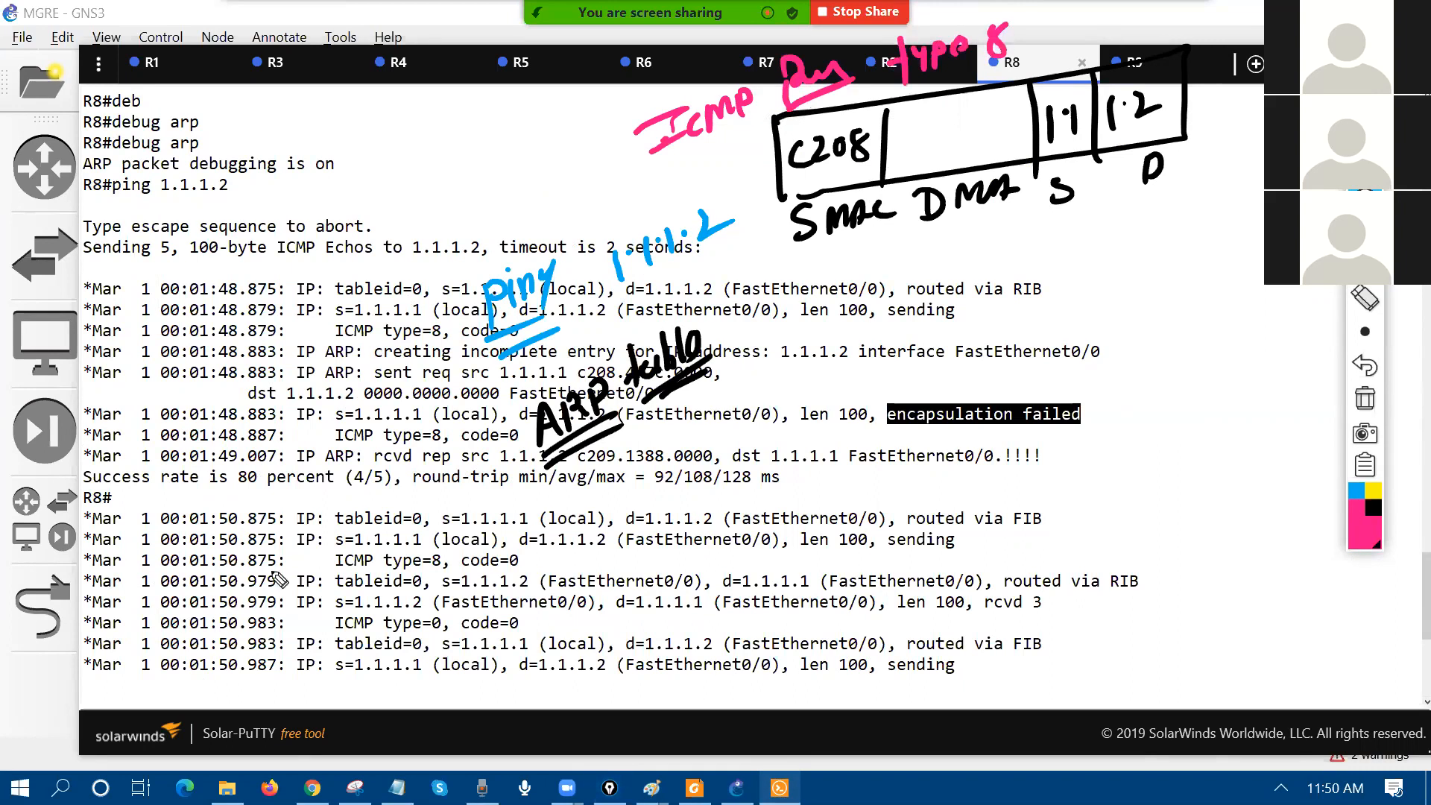
{"action": "mouse_move", "coordinate": [302, 578]}
{"action": "left_mouse_down"}
{"action": "mouse_move", "coordinate": [410, 539]}
{"action": "mouse_move", "coordinate": [276, 559]}
{"action": "left_mouse_up"}
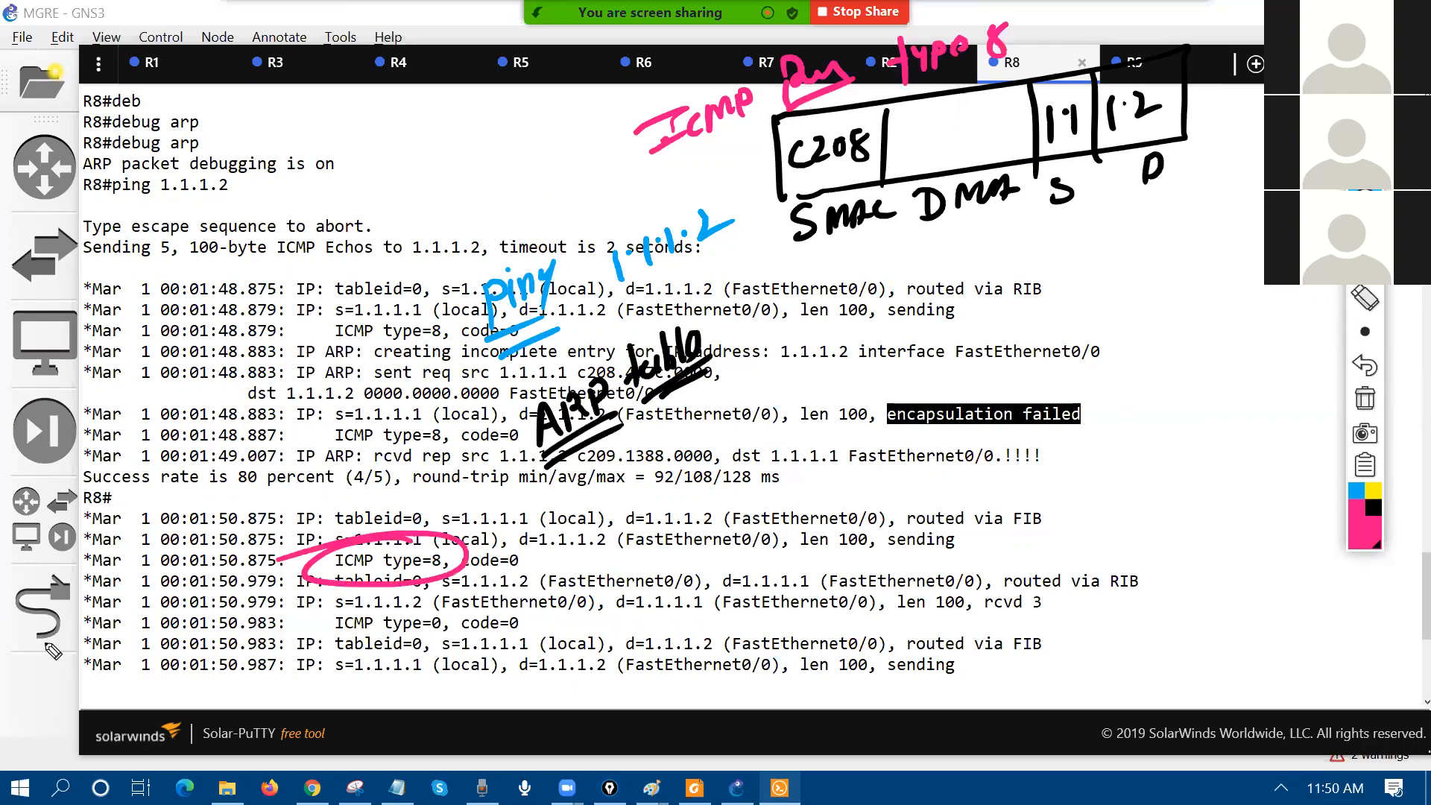
{"action": "mouse_move", "coordinate": [1254, 78]}
{"action": "left_mouse_down"}
{"action": "mouse_move", "coordinate": [1214, 139]}
{"action": "mouse_move", "coordinate": [1244, 126]}
{"action": "left_mouse_up"}
{"action": "left_click_drag", "start_coordinate": [1154, 208], "coordinate": [1170, 209]}
{"action": "mouse_move", "coordinate": [1157, 191]}
{"action": "left_mouse_down"}
{"action": "mouse_move", "coordinate": [1124, 430]}
{"action": "mouse_move", "coordinate": [1176, 436]}
{"action": "left_mouse_up"}
{"action": "left_click", "coordinate": [1111, 408]}
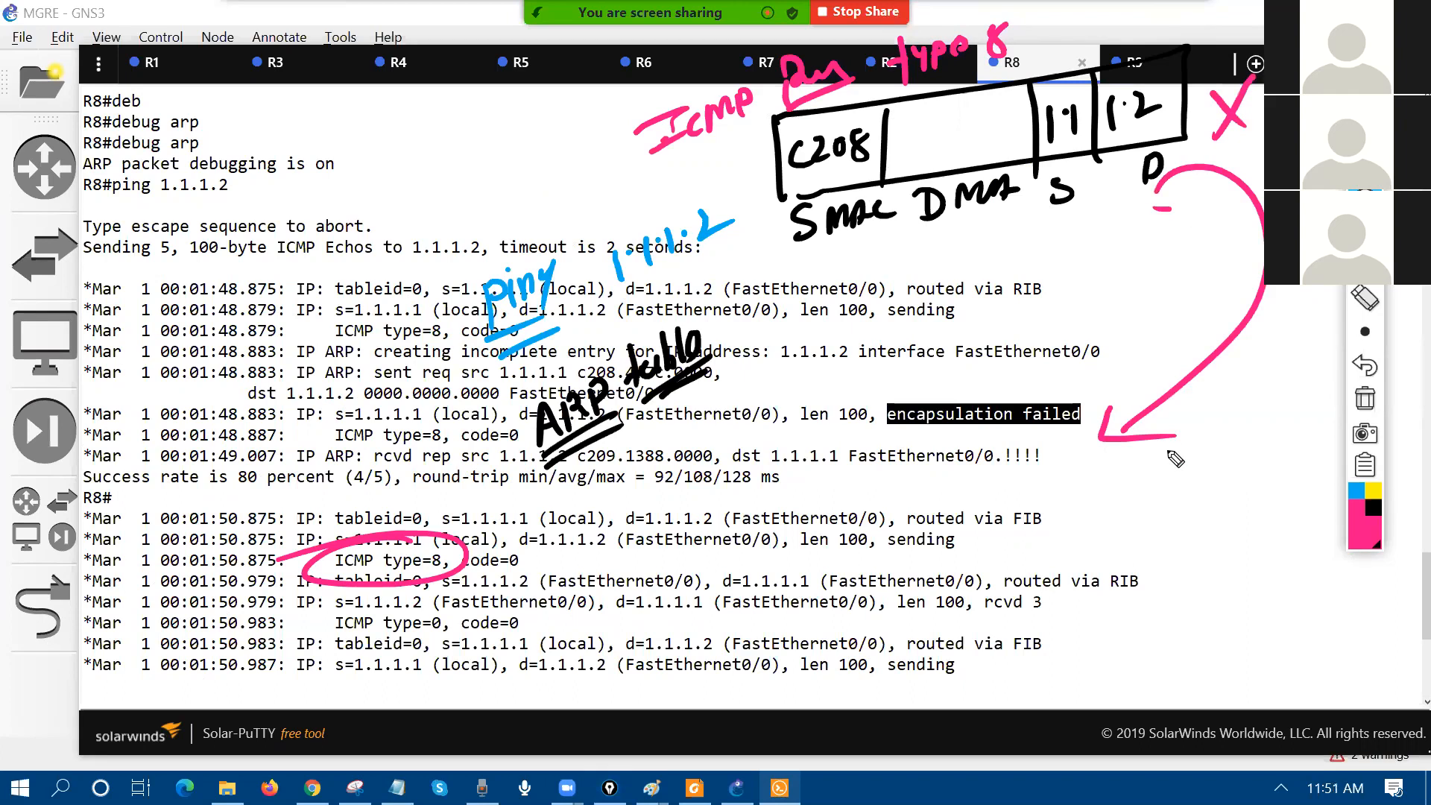
Step: Circle the ping 1.1.1.2 note, tag the ping line with 'ARP', then wipe all drawings
{"action": "mouse_move", "coordinate": [677, 183]}
{"action": "left_mouse_down"}
{"action": "mouse_move", "coordinate": [717, 275]}
{"action": "mouse_move", "coordinate": [678, 190]}
{"action": "left_mouse_up"}
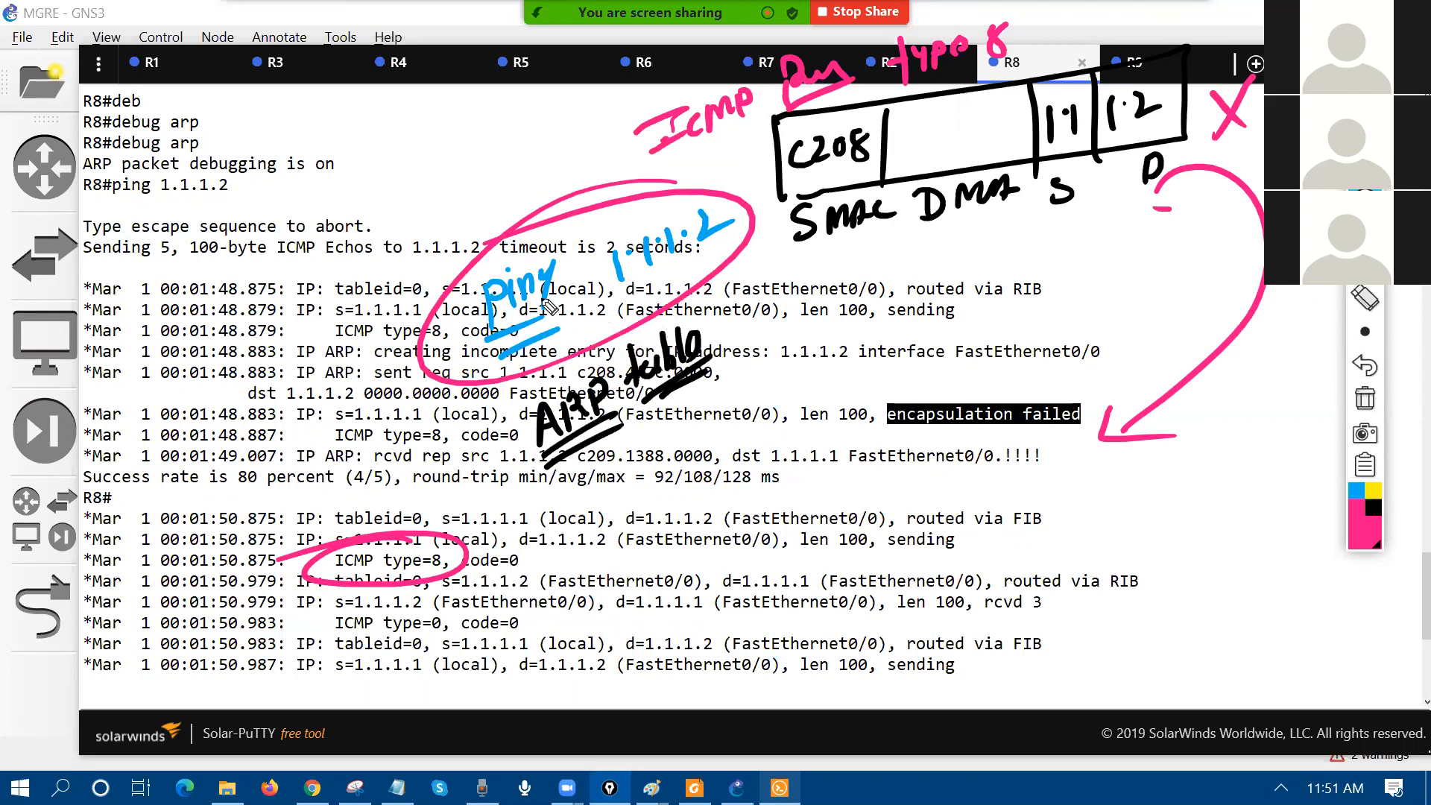
{"action": "mouse_move", "coordinate": [184, 150]}
{"action": "left_mouse_down"}
{"action": "mouse_move", "coordinate": [217, 157]}
{"action": "mouse_move", "coordinate": [217, 195]}
{"action": "left_mouse_up"}
{"action": "mouse_move", "coordinate": [255, 165]}
{"action": "left_mouse_down"}
{"action": "mouse_move", "coordinate": [268, 159]}
{"action": "mouse_move", "coordinate": [240, 212]}
{"action": "left_mouse_up"}
{"action": "mouse_move", "coordinate": [357, 179]}
{"action": "left_mouse_down"}
{"action": "mouse_move", "coordinate": [379, 130]}
{"action": "mouse_move", "coordinate": [395, 175]}
{"action": "mouse_move", "coordinate": [445, 125]}
{"action": "mouse_move", "coordinate": [352, 182]}
{"action": "left_mouse_up"}
{"action": "left_click_drag", "start_coordinate": [345, 201], "coordinate": [437, 177]}
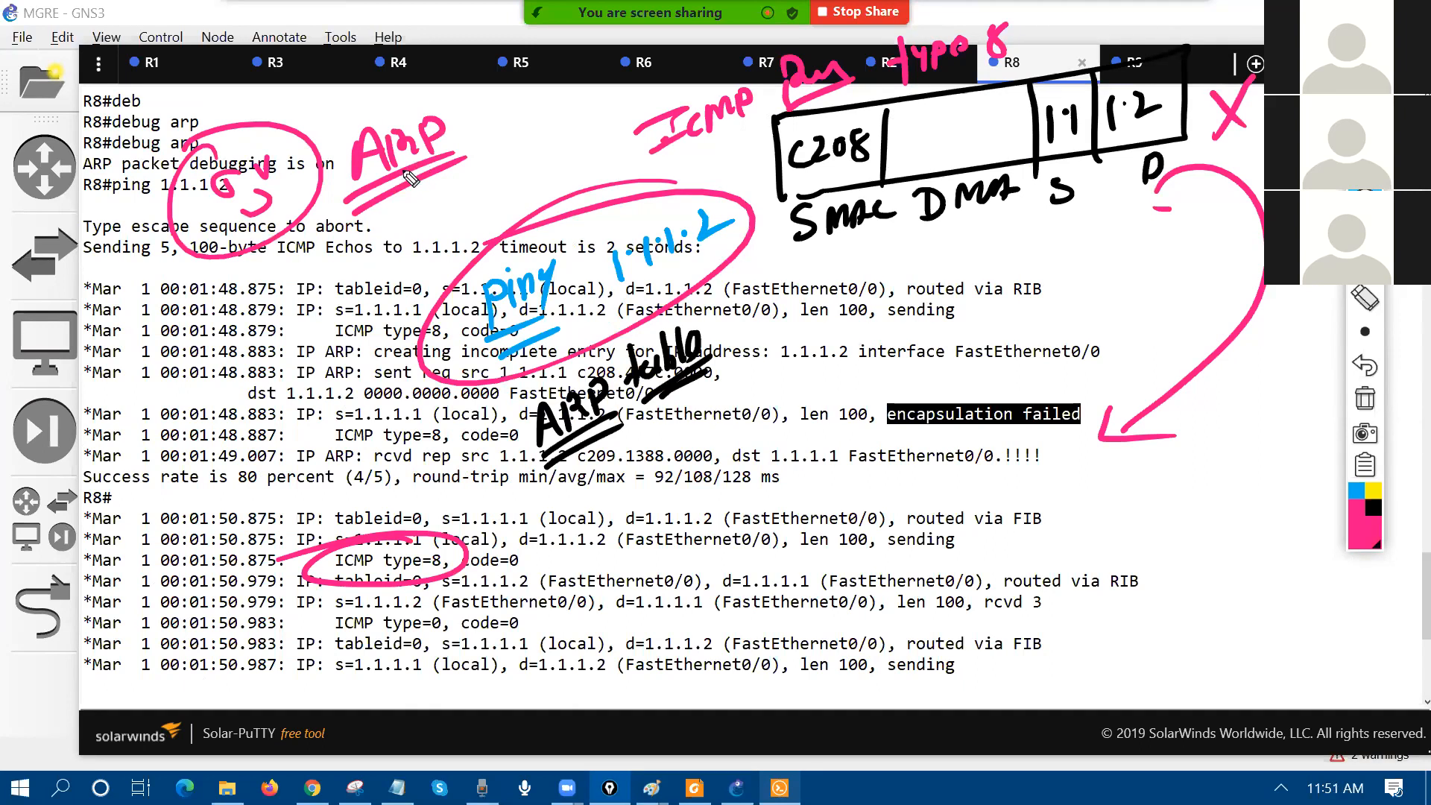
{"action": "mouse_move", "coordinate": [623, 185]}
{"action": "left_mouse_down"}
{"action": "mouse_move", "coordinate": [439, 246]}
{"action": "mouse_move", "coordinate": [686, 193]}
{"action": "left_mouse_up"}
{"action": "left_click", "coordinate": [1365, 398]}
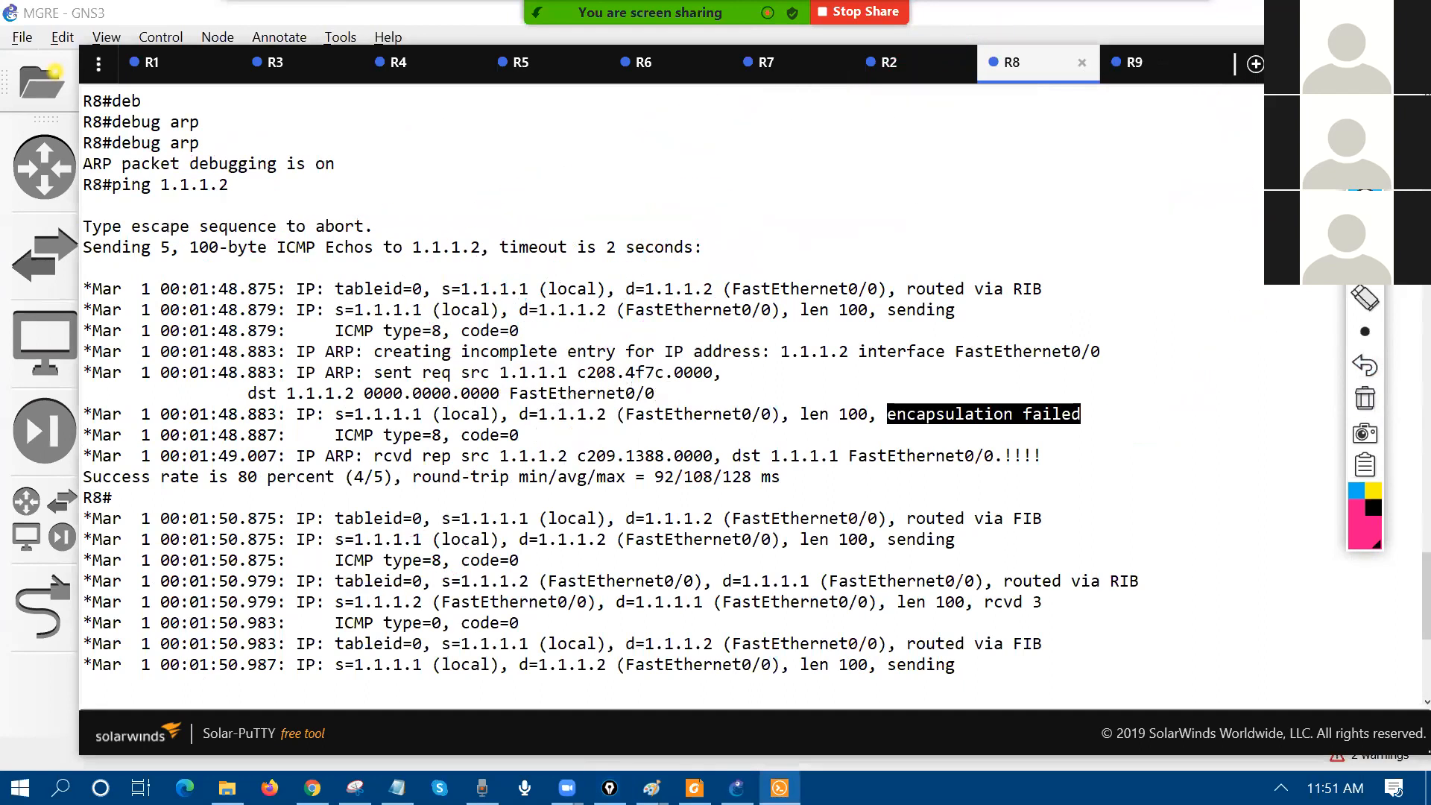
{"action": "left_click_drag", "start_coordinate": [336, 312], "coordinate": [541, 341]}
{"action": "left_click_drag", "start_coordinate": [325, 377], "coordinate": [639, 393]}
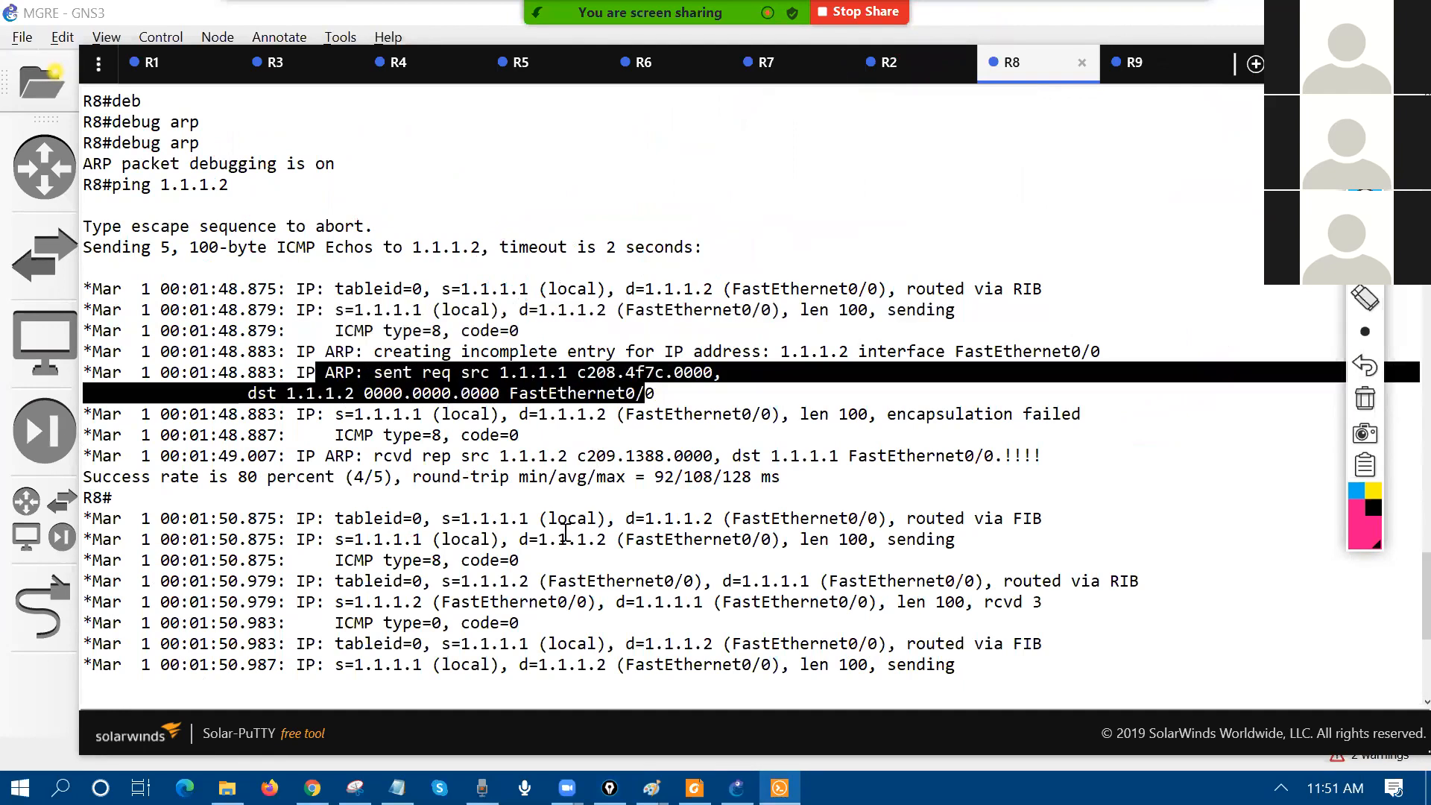
{"action": "left_click_drag", "start_coordinate": [334, 436], "coordinate": [445, 441]}
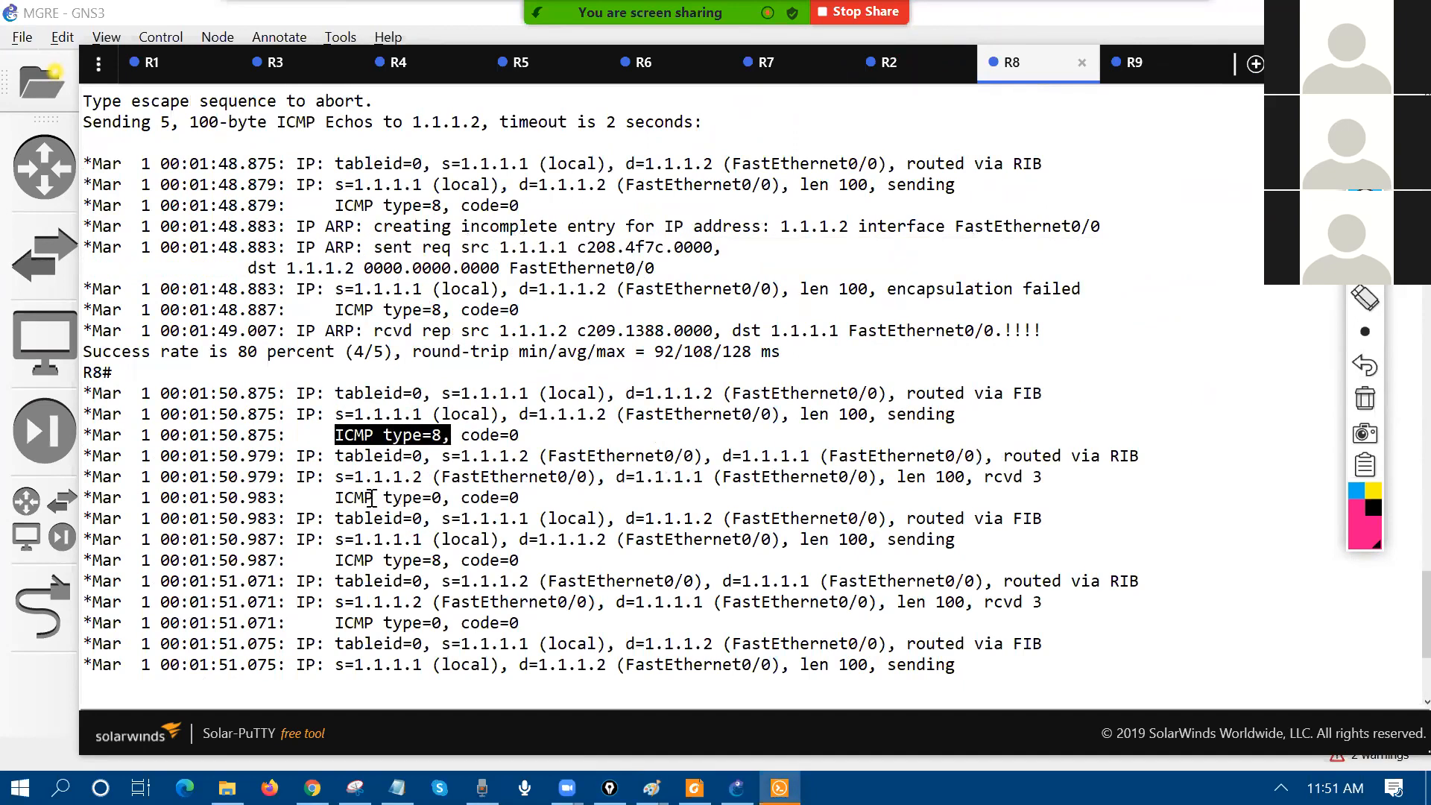
{"action": "left_click_drag", "start_coordinate": [332, 497], "coordinate": [442, 497]}
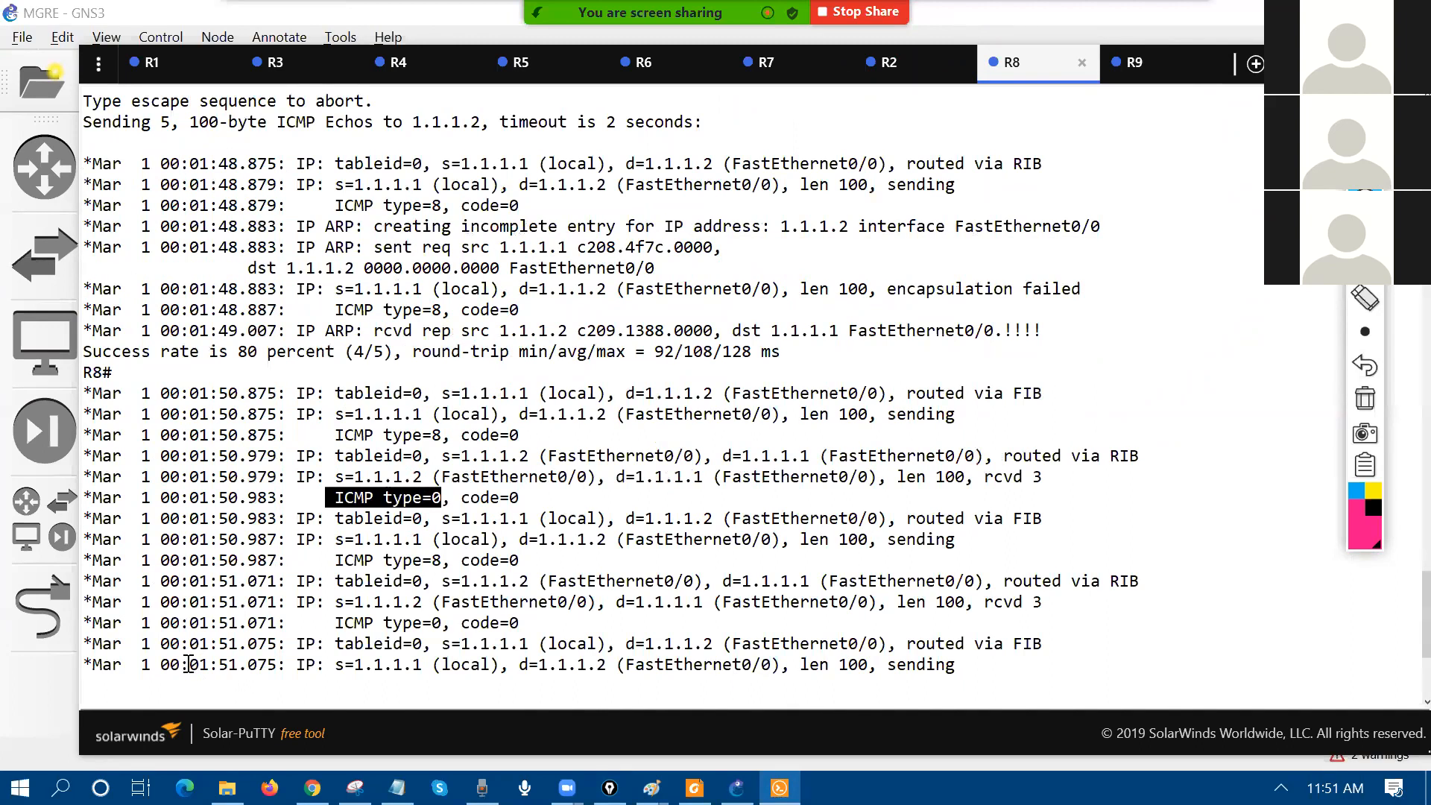
{"action": "left_click_drag", "start_coordinate": [887, 290], "coordinate": [1085, 289]}
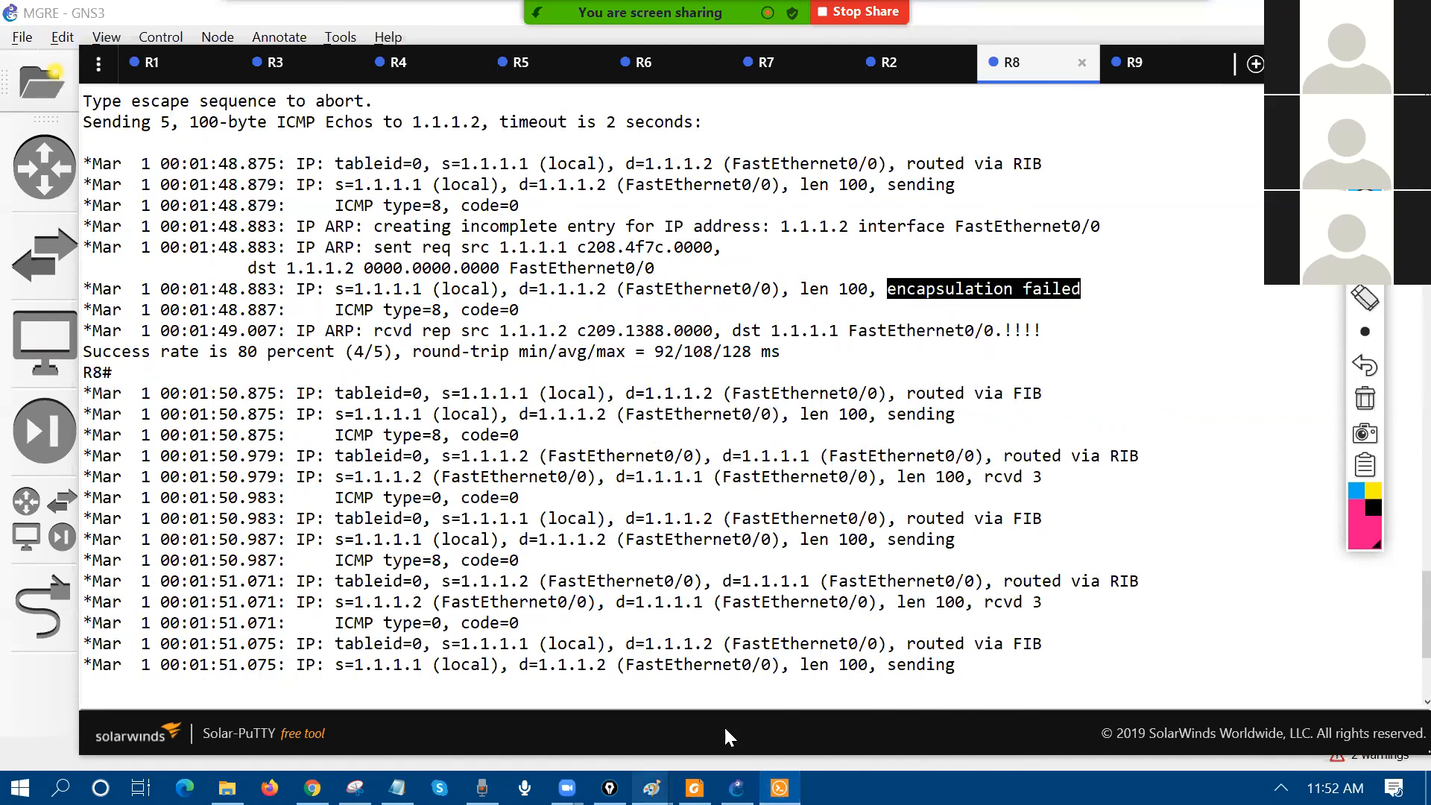
Step: In the Paint GRE diagram, outline the tunnel IP line, the ping 192.168.1.2 note and tunnel destination 2.2.2.2
{"action": "mouse_move", "coordinate": [653, 788]}
{"action": "left_click", "coordinate": [865, 701]}
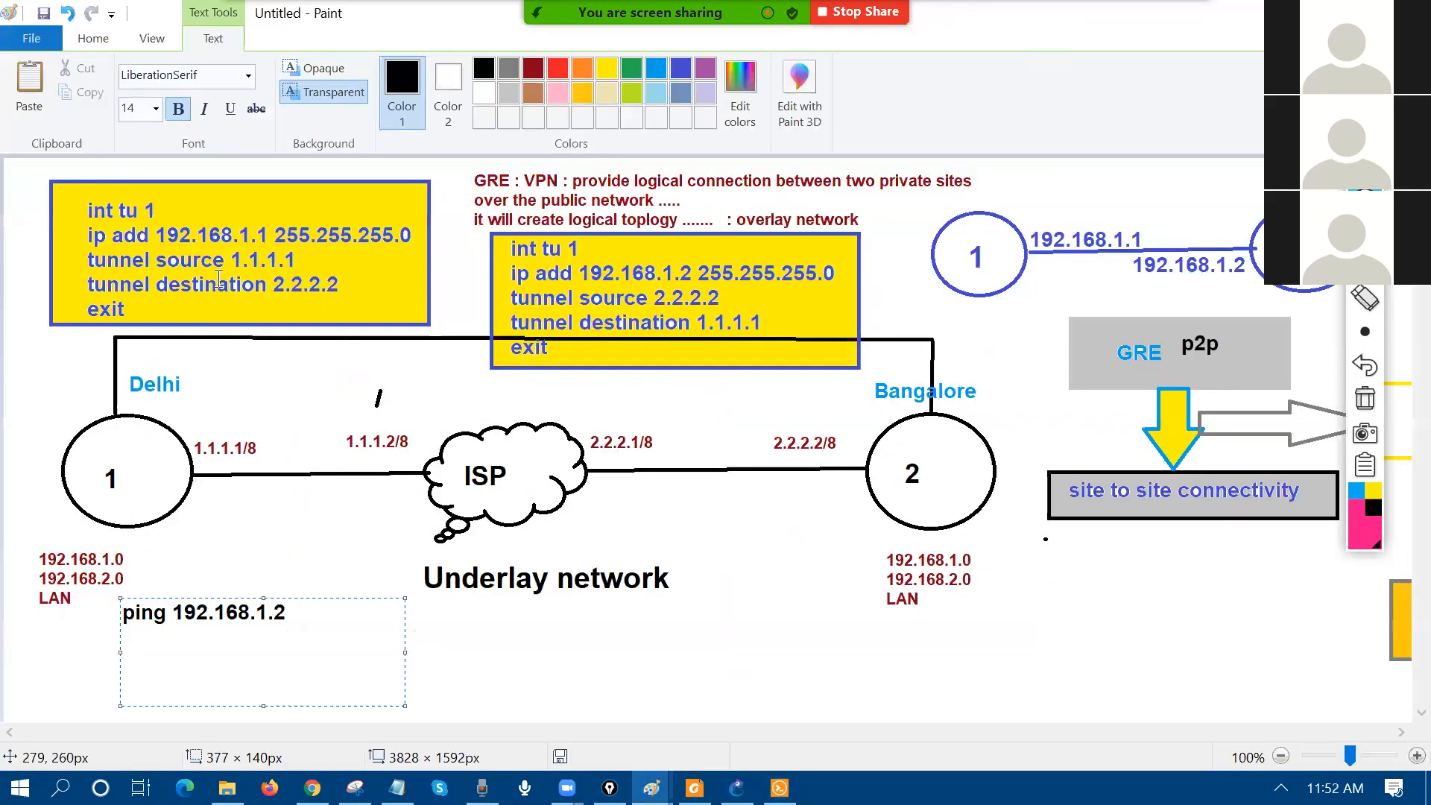
{"action": "left_click_drag", "start_coordinate": [173, 222], "coordinate": [258, 241]}
{"action": "left_click_drag", "start_coordinate": [112, 604], "coordinate": [333, 625]}
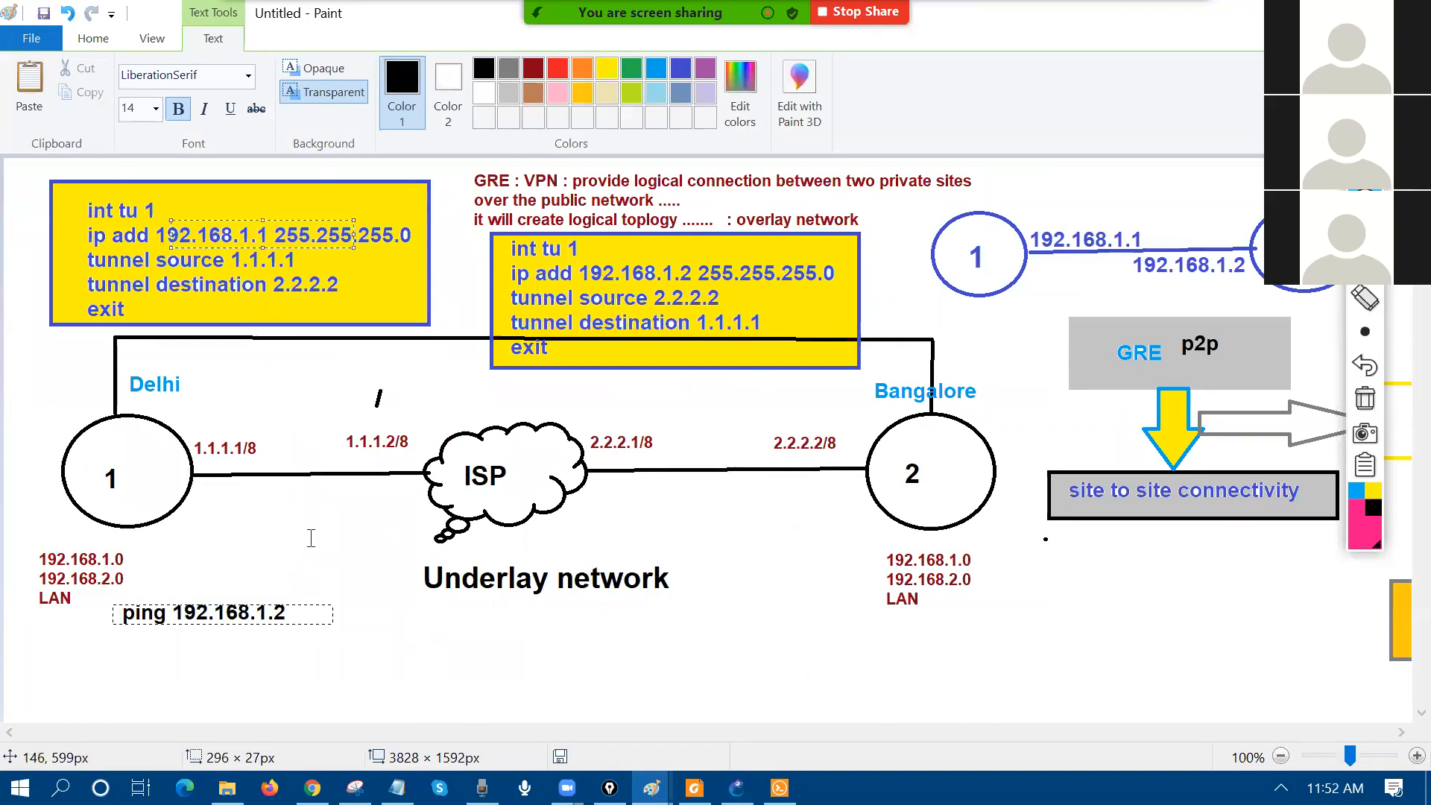
{"action": "left_click", "coordinate": [273, 281]}
{"action": "left_click_drag", "start_coordinate": [268, 275], "coordinate": [336, 305]}
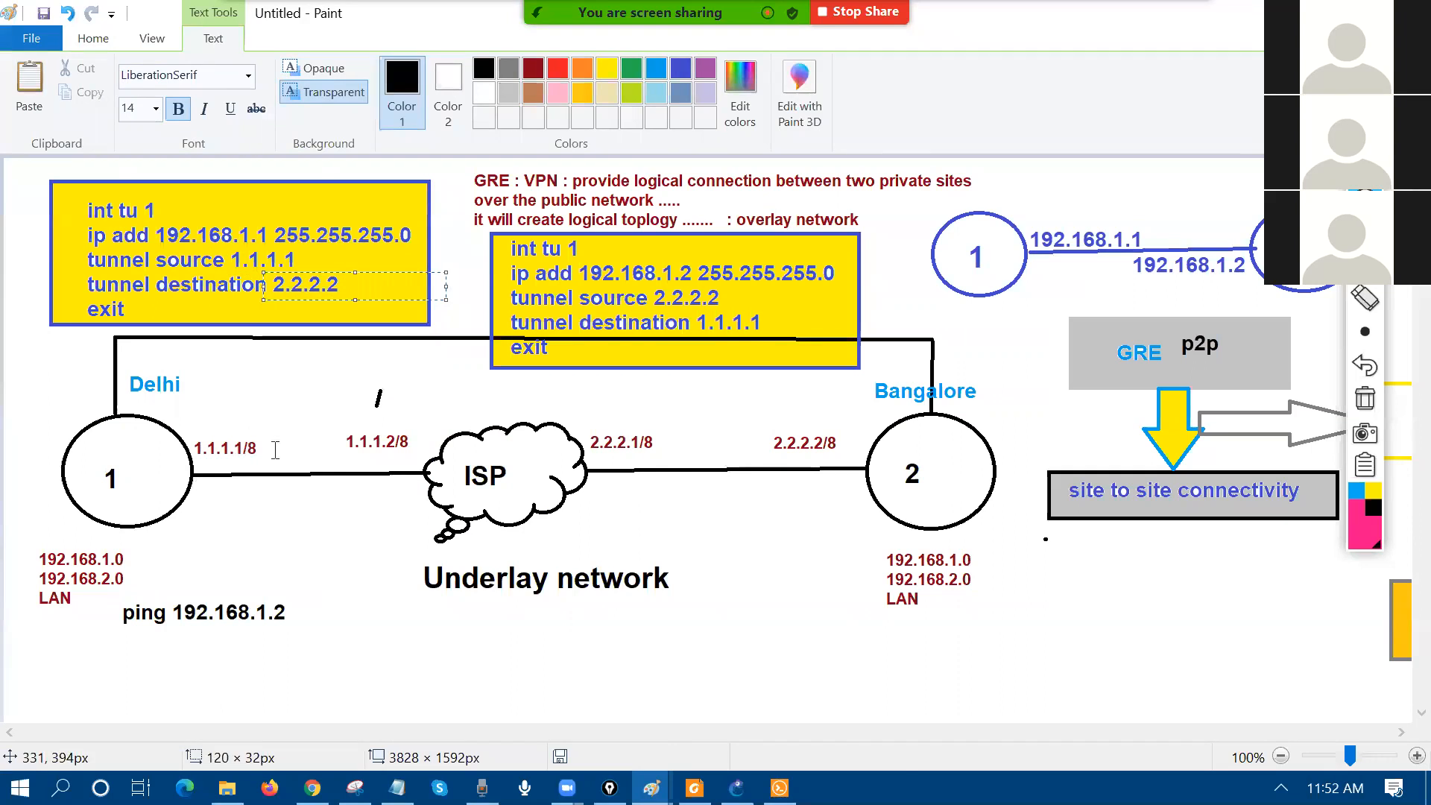
Step: Return to the GNS3 MGRE project and the router console window
{"action": "left_click", "coordinate": [737, 788]}
{"action": "left_click_drag", "start_coordinate": [613, 729], "coordinate": [415, 719]}
{"action": "left_click", "coordinate": [779, 788]}
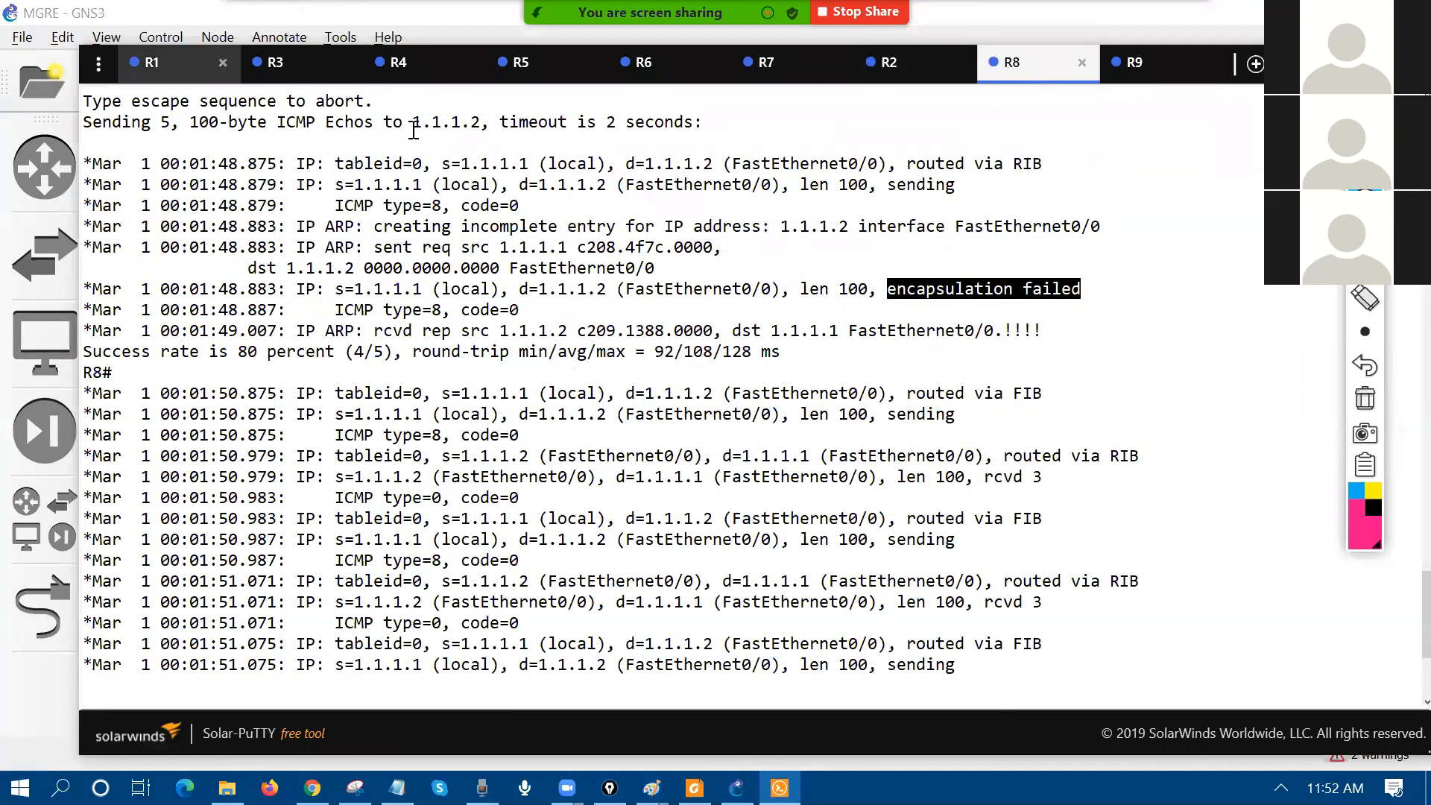
Step: Show R7's debug output, highlight its encapsulation failed line, and narrow the console to reveal the topology
{"action": "left_click", "coordinate": [186, 75]}
{"action": "left_click", "coordinate": [298, 78]}
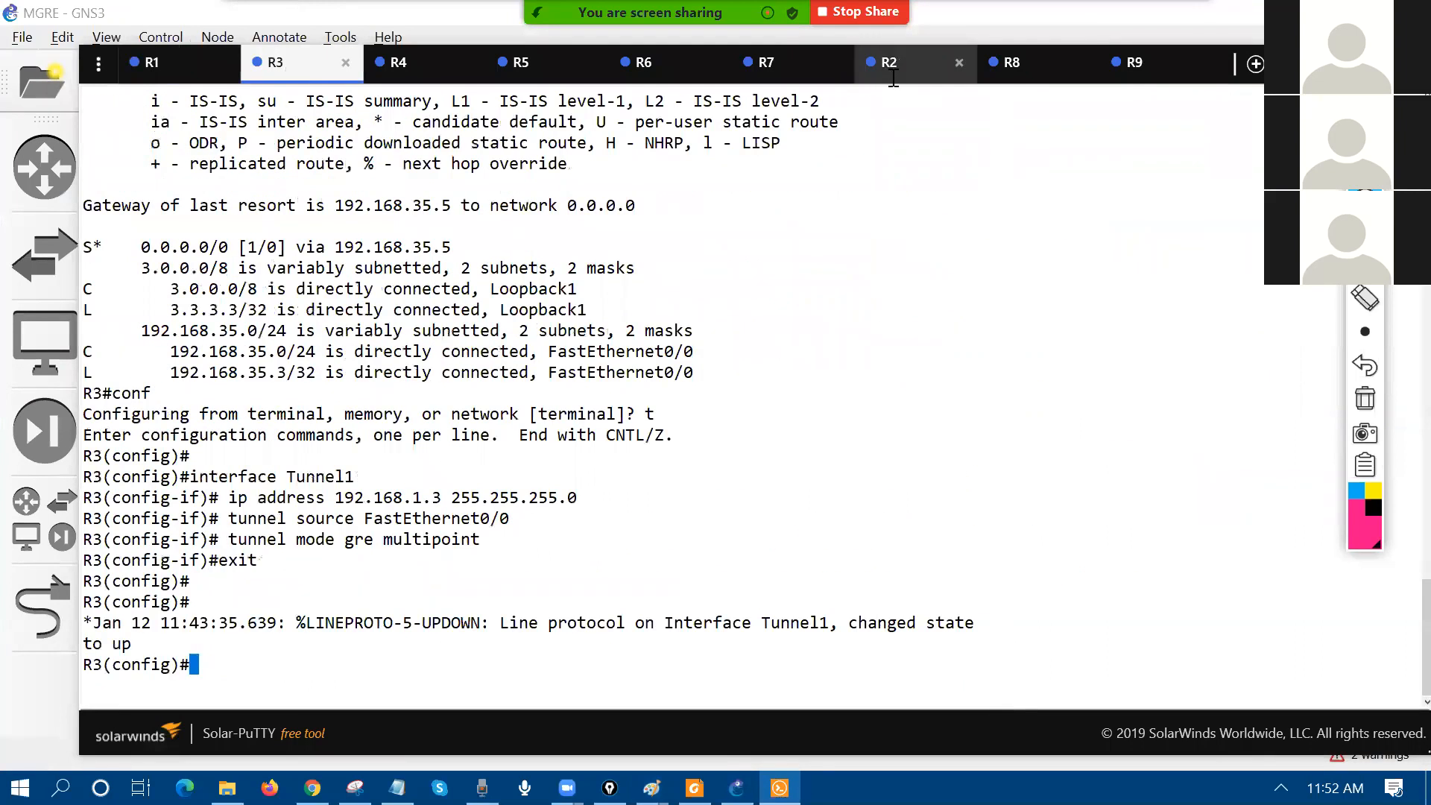
{"action": "left_click", "coordinate": [901, 65]}
{"action": "left_click", "coordinate": [777, 66]}
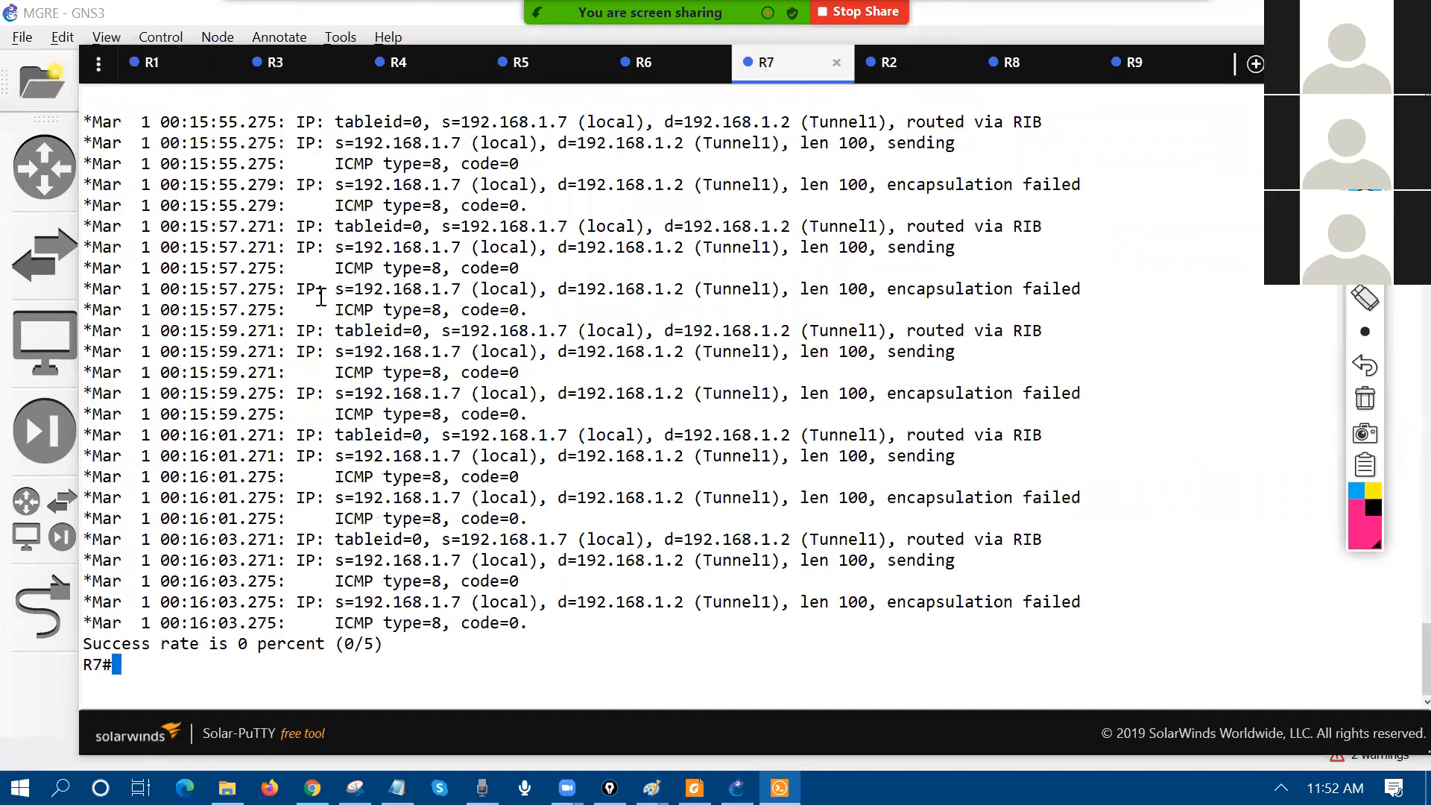
{"action": "left_click_drag", "start_coordinate": [355, 289], "coordinate": [1081, 294]}
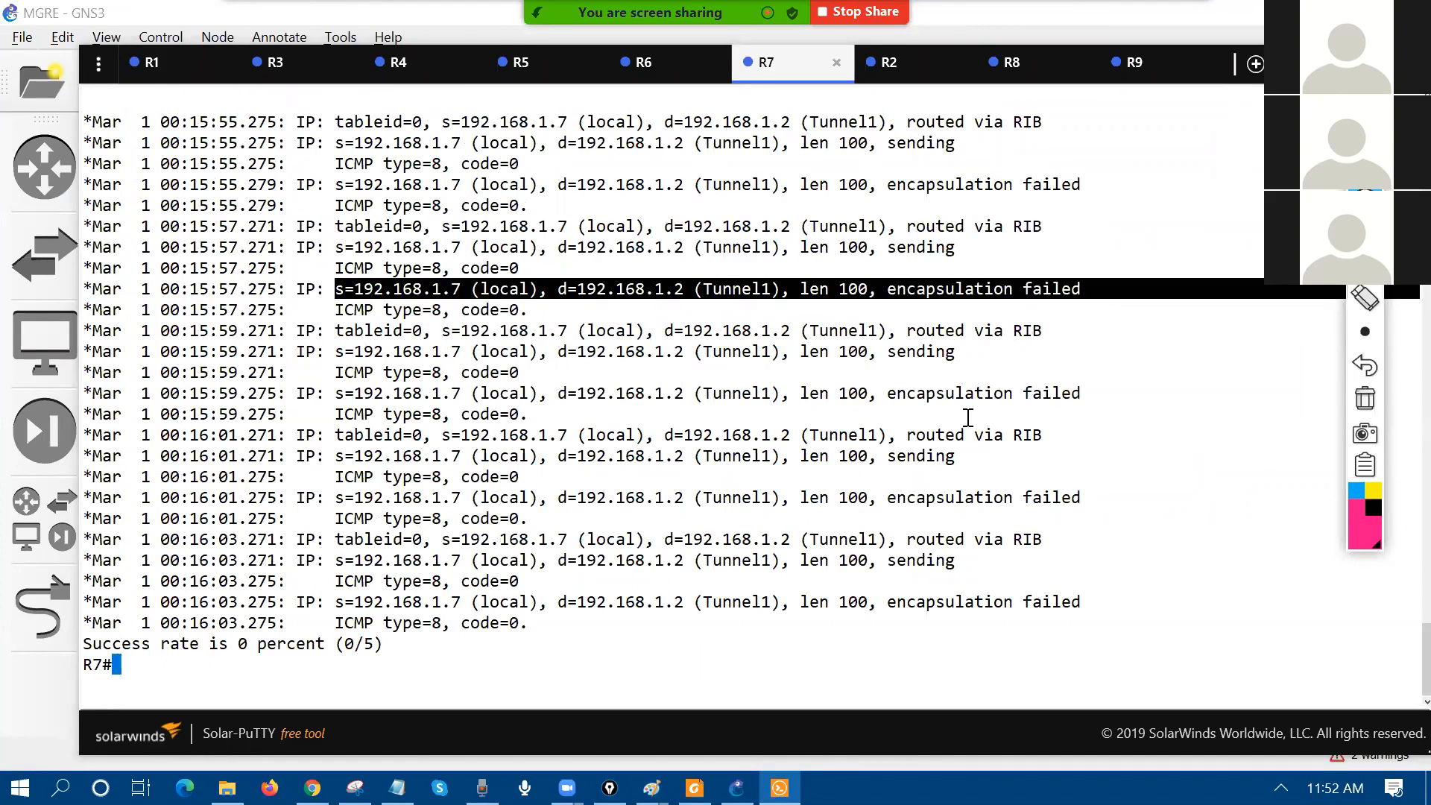
{"action": "mouse_move", "coordinate": [81, 727]}
{"action": "left_mouse_down"}
{"action": "mouse_move", "coordinate": [138, 703]}
{"action": "mouse_move", "coordinate": [453, 703]}
{"action": "left_mouse_up"}
{"action": "left_click", "coordinate": [1365, 233]}
Step: Handwrite an underlined 'ping 192.168.1.2' on the topology with an arrow pointing at R7
{"action": "left_click", "coordinate": [90, 163]}
{"action": "mouse_move", "coordinate": [98, 158]}
{"action": "left_mouse_down"}
{"action": "mouse_move", "coordinate": [107, 198]}
{"action": "mouse_move", "coordinate": [106, 175]}
{"action": "left_mouse_up"}
{"action": "mouse_move", "coordinate": [121, 154]}
{"action": "left_mouse_down"}
{"action": "mouse_move", "coordinate": [127, 171]}
{"action": "mouse_move", "coordinate": [147, 158]}
{"action": "left_mouse_up"}
{"action": "left_click_drag", "start_coordinate": [161, 135], "coordinate": [148, 164]}
{"action": "left_click_drag", "start_coordinate": [94, 217], "coordinate": [390, 66]}
{"action": "left_click", "coordinate": [270, 119]}
{"action": "left_click", "coordinate": [334, 77]}
{"action": "left_click", "coordinate": [360, 75]}
{"action": "mouse_move", "coordinate": [249, 159]}
{"action": "left_mouse_down"}
{"action": "mouse_move", "coordinate": [380, 96]}
{"action": "mouse_move", "coordinate": [380, 107]}
{"action": "left_mouse_up"}
{"action": "left_click", "coordinate": [219, 199]}
{"action": "left_click_drag", "start_coordinate": [195, 199], "coordinate": [227, 264]}
{"action": "left_click_drag", "start_coordinate": [203, 257], "coordinate": [253, 237]}
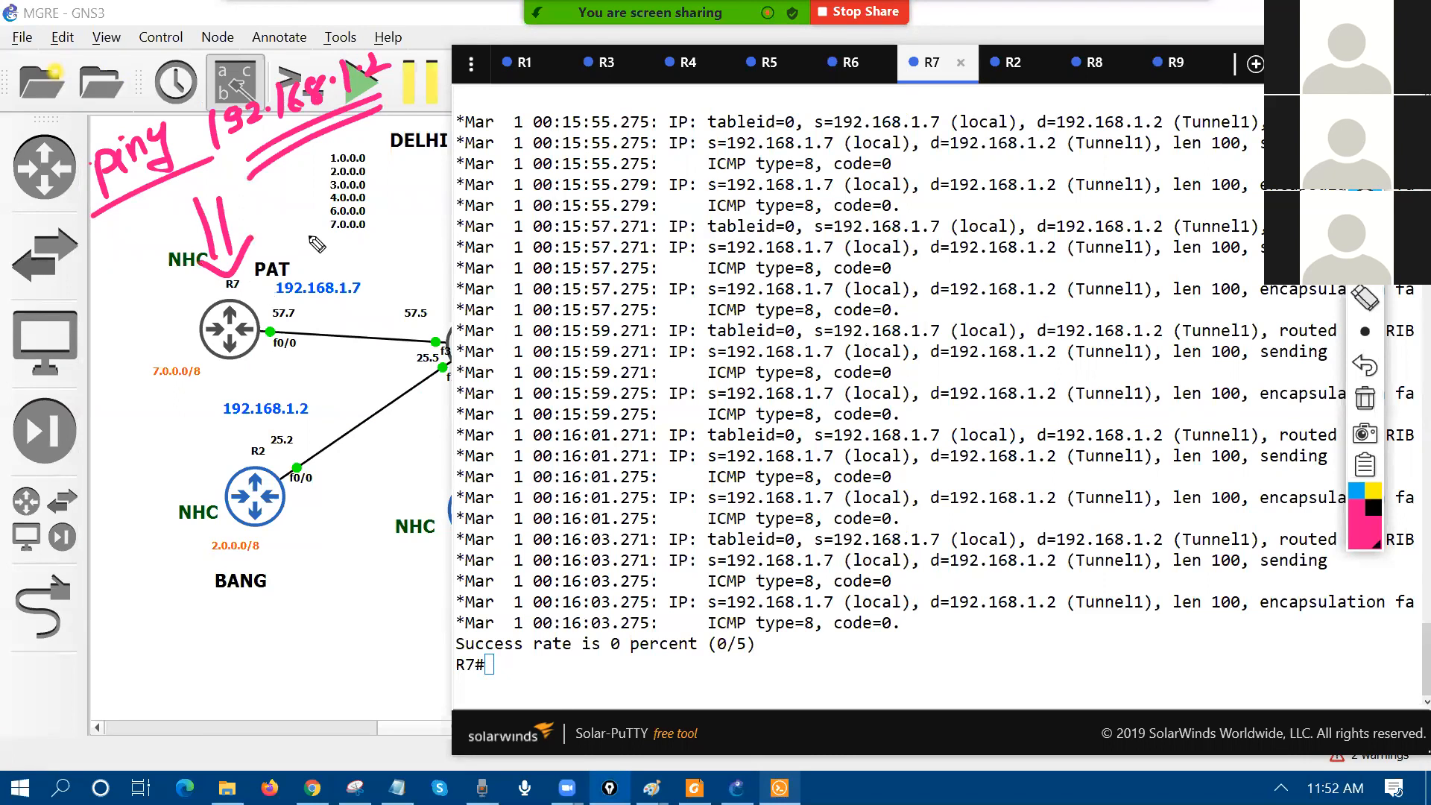
Step: With the blue pen, sketch a packet box divided into fields over the output
{"action": "left_click", "coordinate": [1364, 467]}
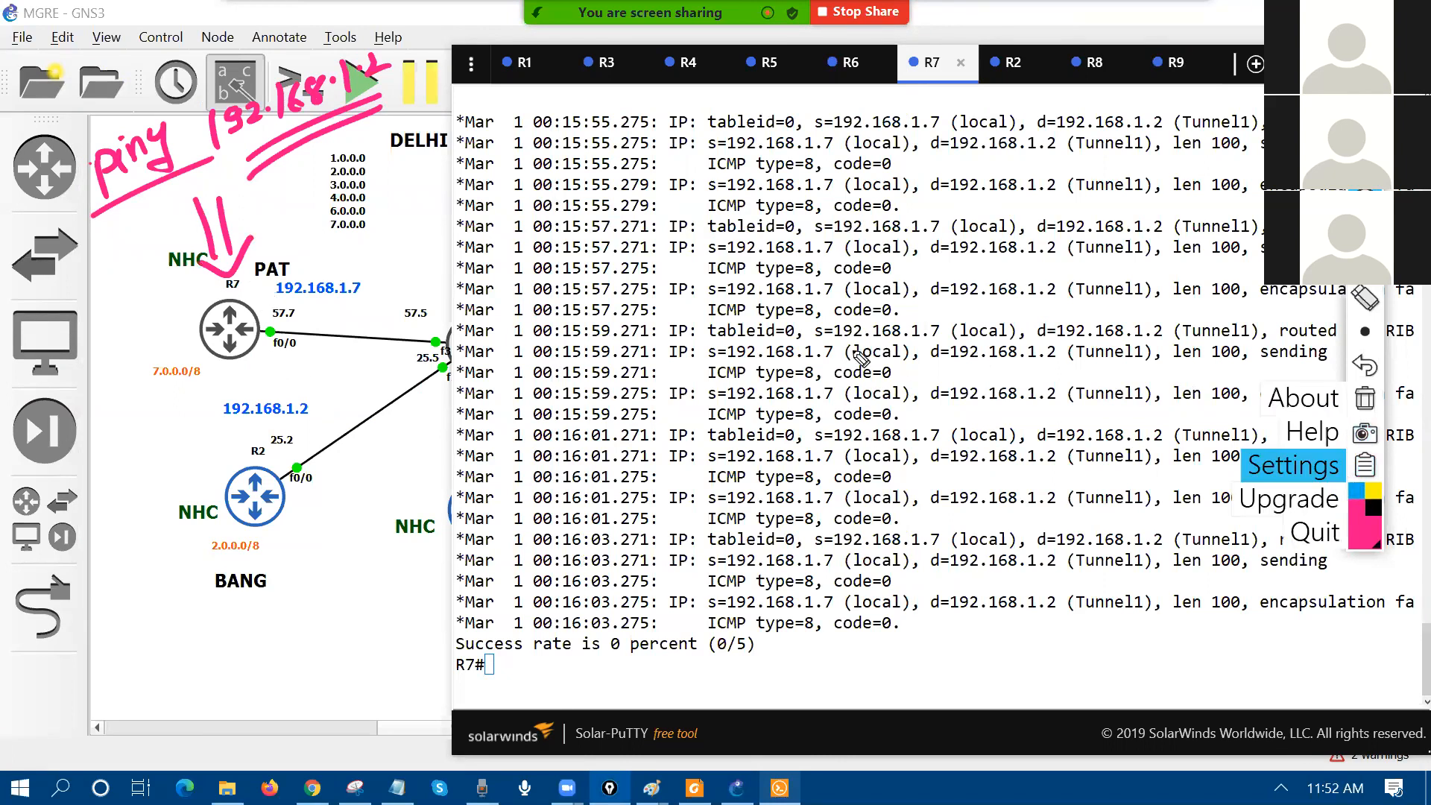
{"action": "left_click", "coordinate": [1355, 493]}
{"action": "mouse_move", "coordinate": [526, 300]}
{"action": "left_mouse_down"}
{"action": "mouse_move", "coordinate": [498, 185]}
{"action": "mouse_move", "coordinate": [1032, 196]}
{"action": "mouse_move", "coordinate": [646, 263]}
{"action": "left_mouse_up"}
{"action": "left_click_drag", "start_coordinate": [844, 121], "coordinate": [863, 220]}
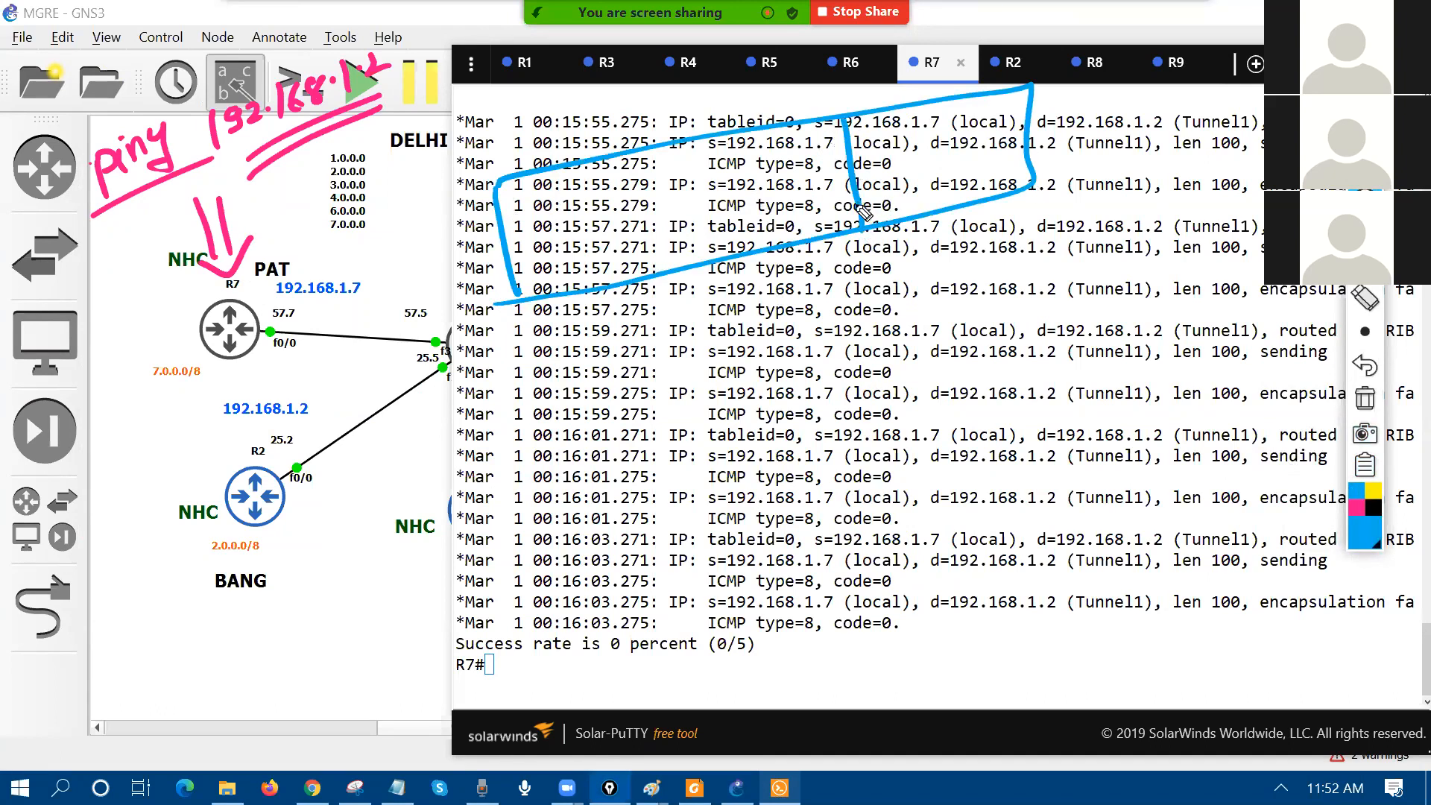
{"action": "mouse_move", "coordinate": [875, 147]}
{"action": "left_mouse_down"}
{"action": "mouse_move", "coordinate": [877, 129]}
{"action": "mouse_move", "coordinate": [1023, 112]}
{"action": "left_mouse_up"}
{"action": "left_click_drag", "start_coordinate": [694, 144], "coordinate": [708, 287]}
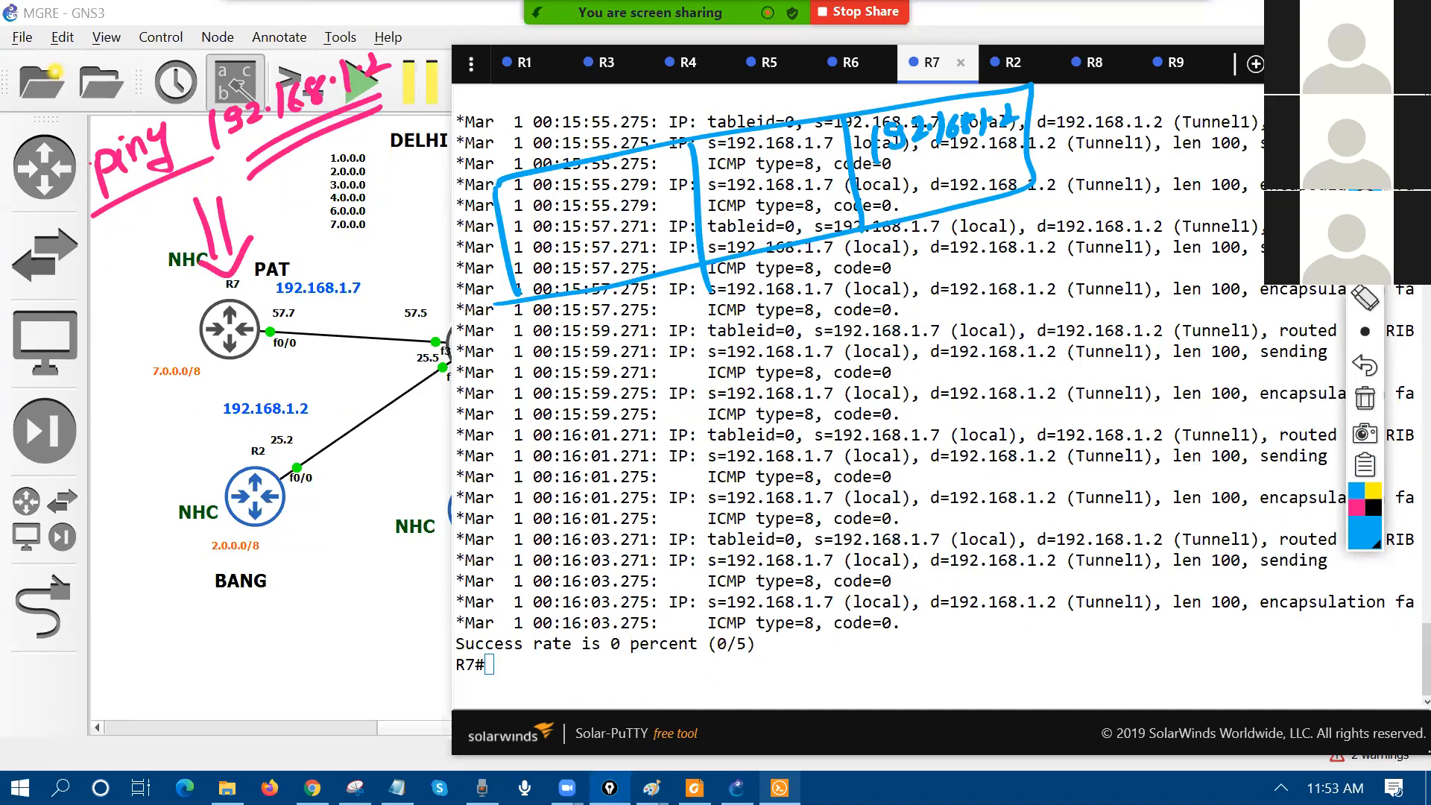
Step: Run 'sh ip route 192.168.1.2' on R7 and highlight that the route uses Tunnel1
{"action": "left_click", "coordinate": [980, 491]}
{"action": "key", "text": "Return"}
{"action": "type", "text": "sh ip route 192.168.1.2"}
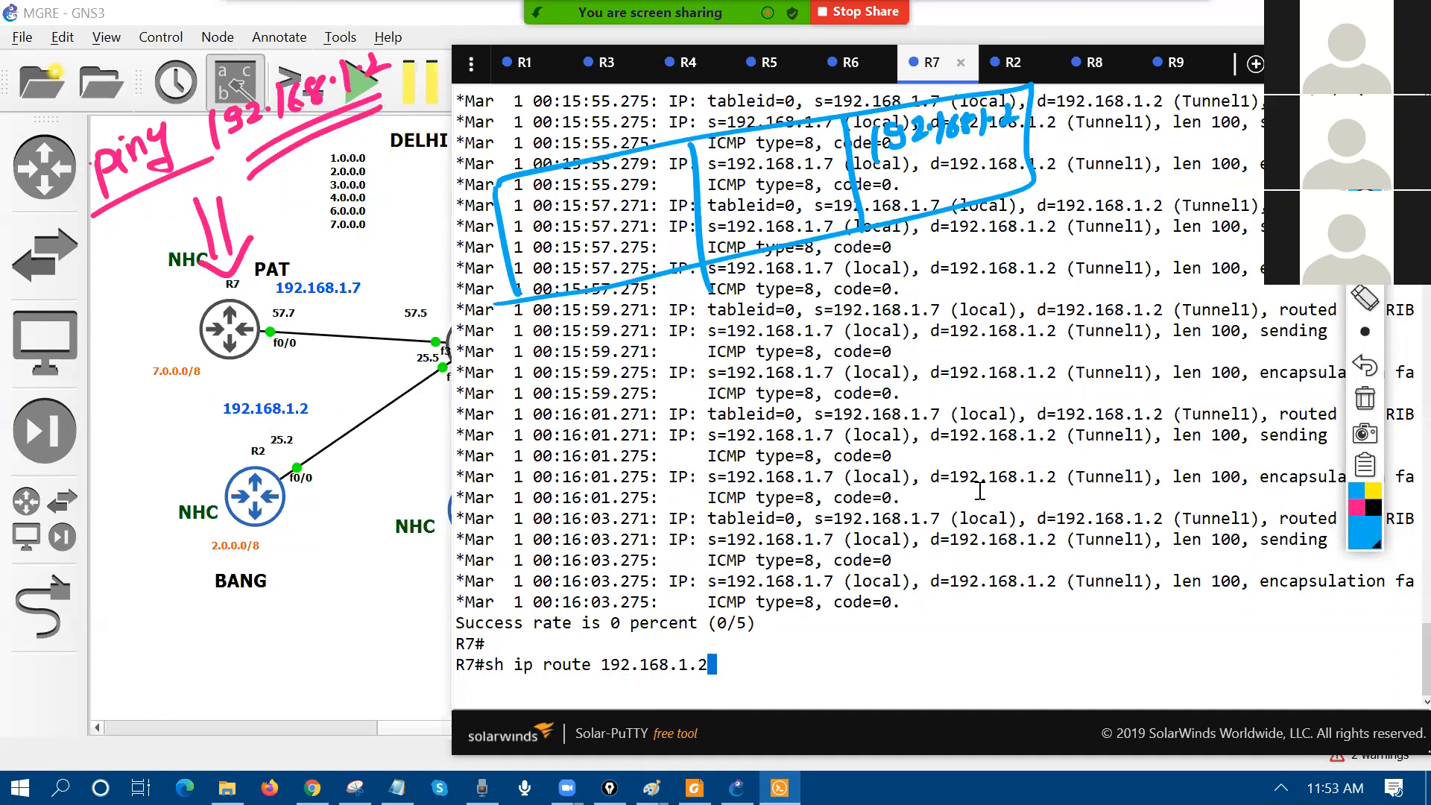
{"action": "key", "text": "Return"}
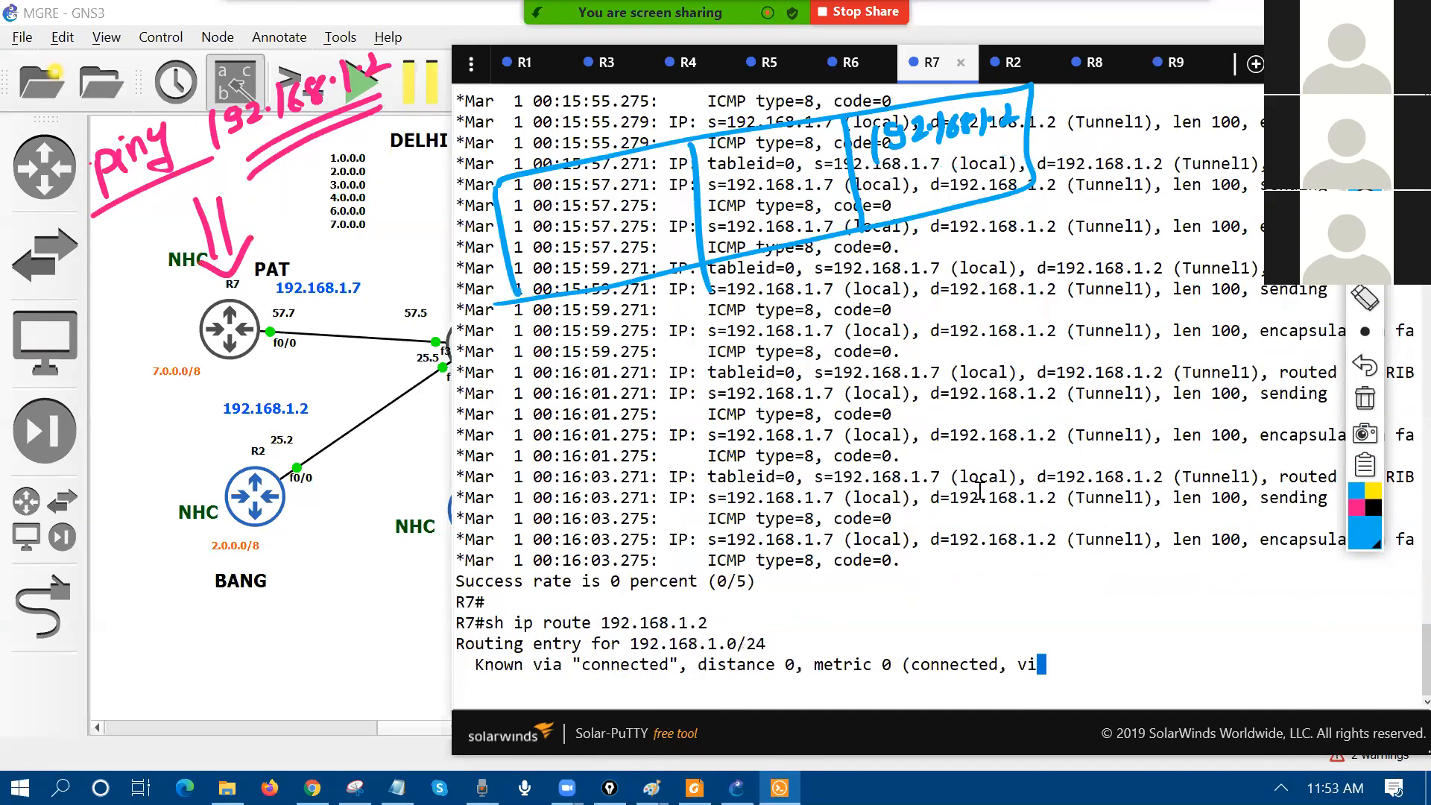
{"action": "left_click_drag", "start_coordinate": [507, 518], "coordinate": [727, 508]}
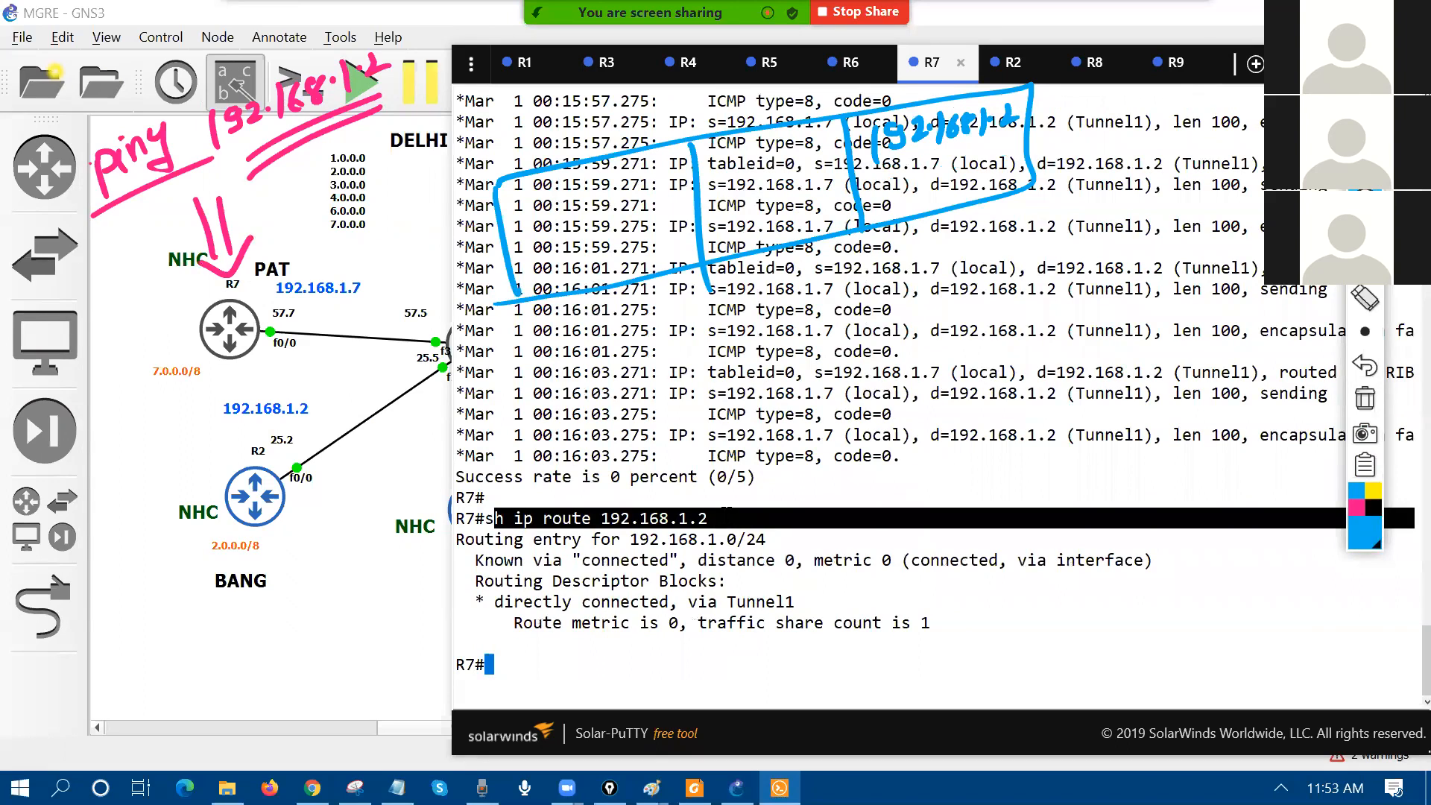
{"action": "left_click_drag", "start_coordinate": [717, 603], "coordinate": [749, 636]}
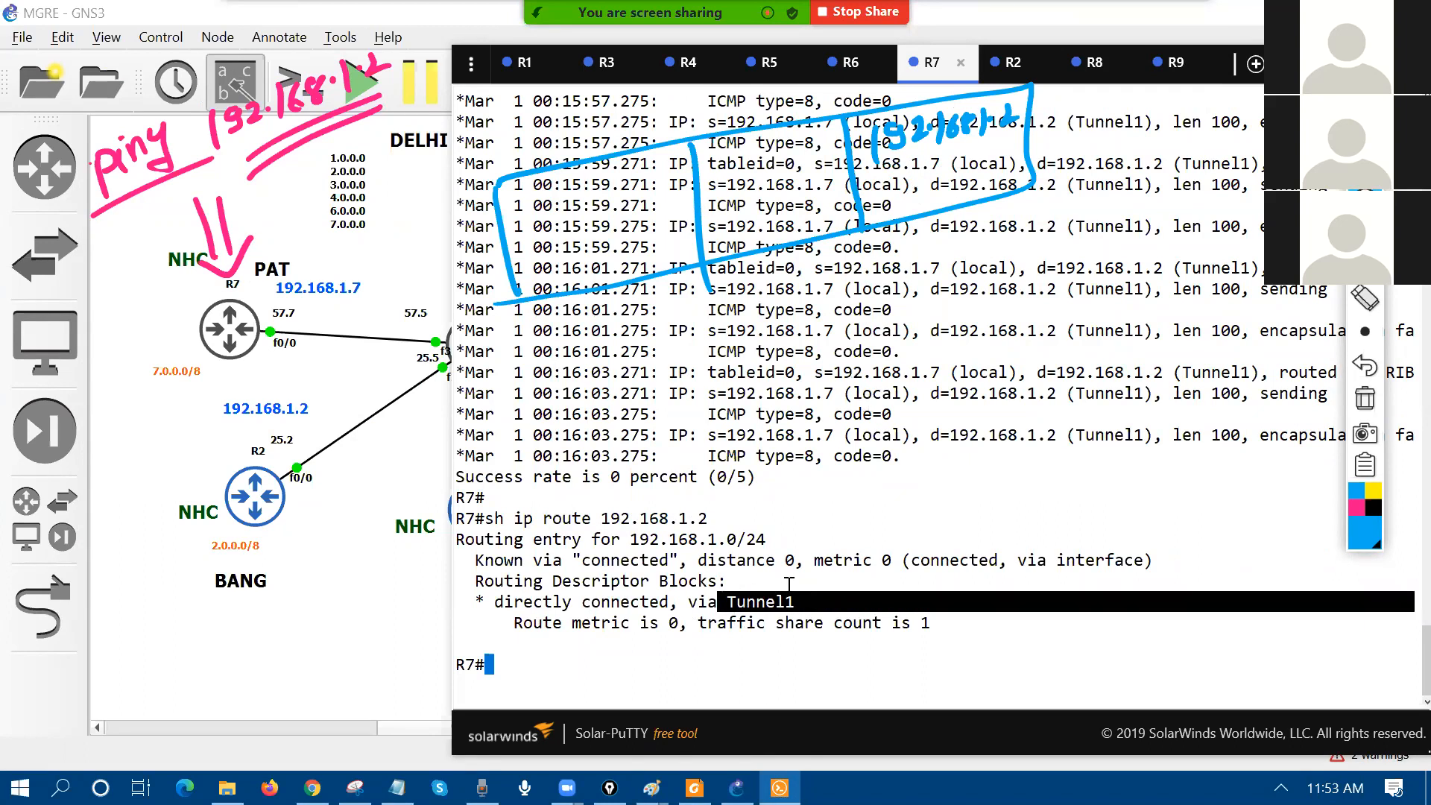
Step: Show R7's Tunnel1 details with 'sh int tu 1' and highlight the 192.168.1.7 address line
{"action": "type", "text": "sh in t"}
{"action": "type", "text": "tu 1"}
{"action": "key", "text": "Return"}
{"action": "scroll", "coordinate": [737, 565], "scroll_direction": "up", "scroll_amount": 3}
{"action": "left_click_drag", "start_coordinate": [474, 353], "coordinate": [795, 352]}
Step: Write 192.168.1.7 as the source address in the sketch, then switch to a dark blue pen
{"action": "left_click", "coordinate": [1365, 231]}
{"action": "mouse_move", "coordinate": [709, 155]}
{"action": "left_mouse_down"}
{"action": "mouse_move", "coordinate": [715, 187]}
{"action": "mouse_move", "coordinate": [789, 168]}
{"action": "left_mouse_up"}
{"action": "mouse_move", "coordinate": [808, 142]}
{"action": "left_mouse_down"}
{"action": "mouse_move", "coordinate": [805, 168]}
{"action": "mouse_move", "coordinate": [755, 222]}
{"action": "mouse_move", "coordinate": [790, 216]}
{"action": "left_mouse_up"}
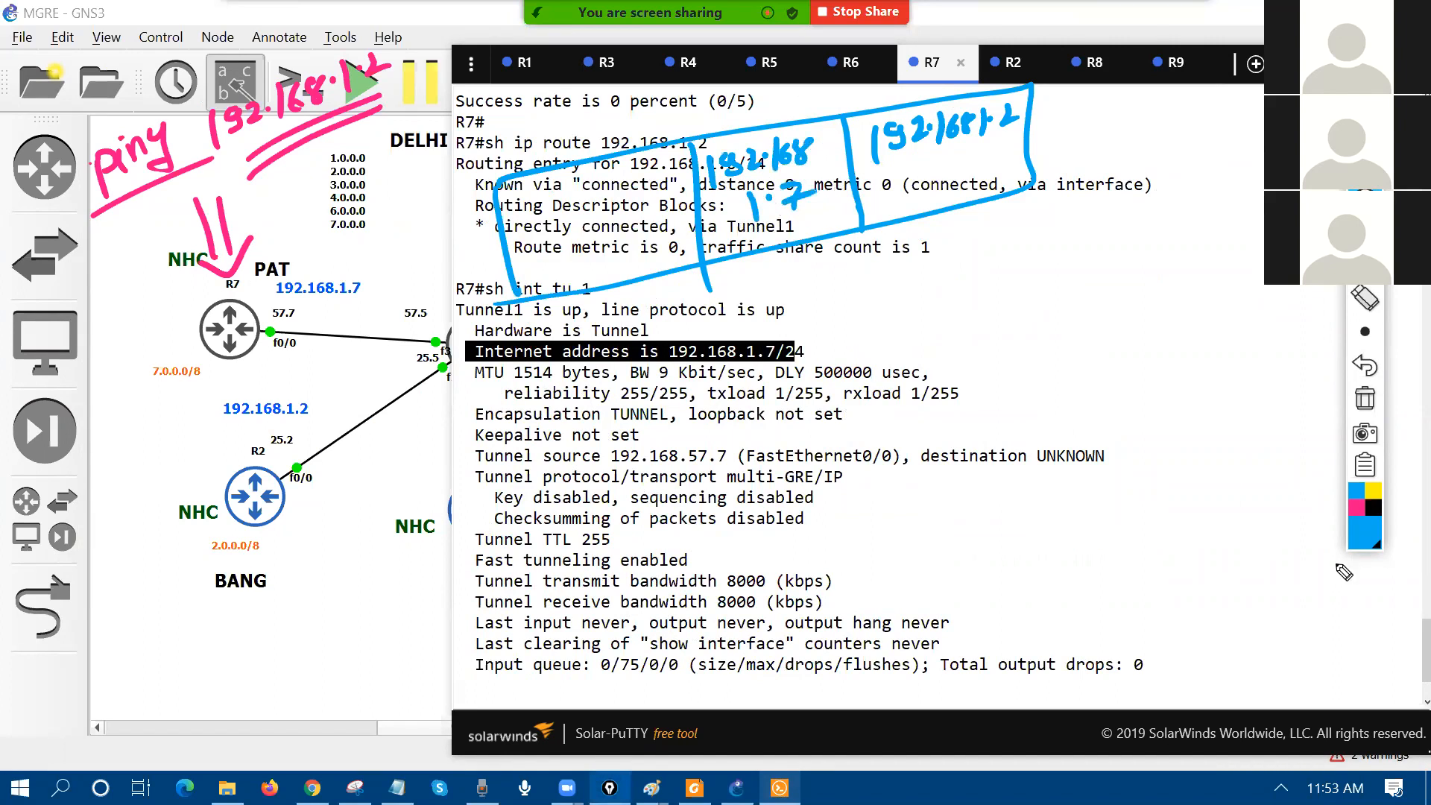
{"action": "left_click", "coordinate": [1362, 539]}
{"action": "left_click", "coordinate": [1306, 361]}
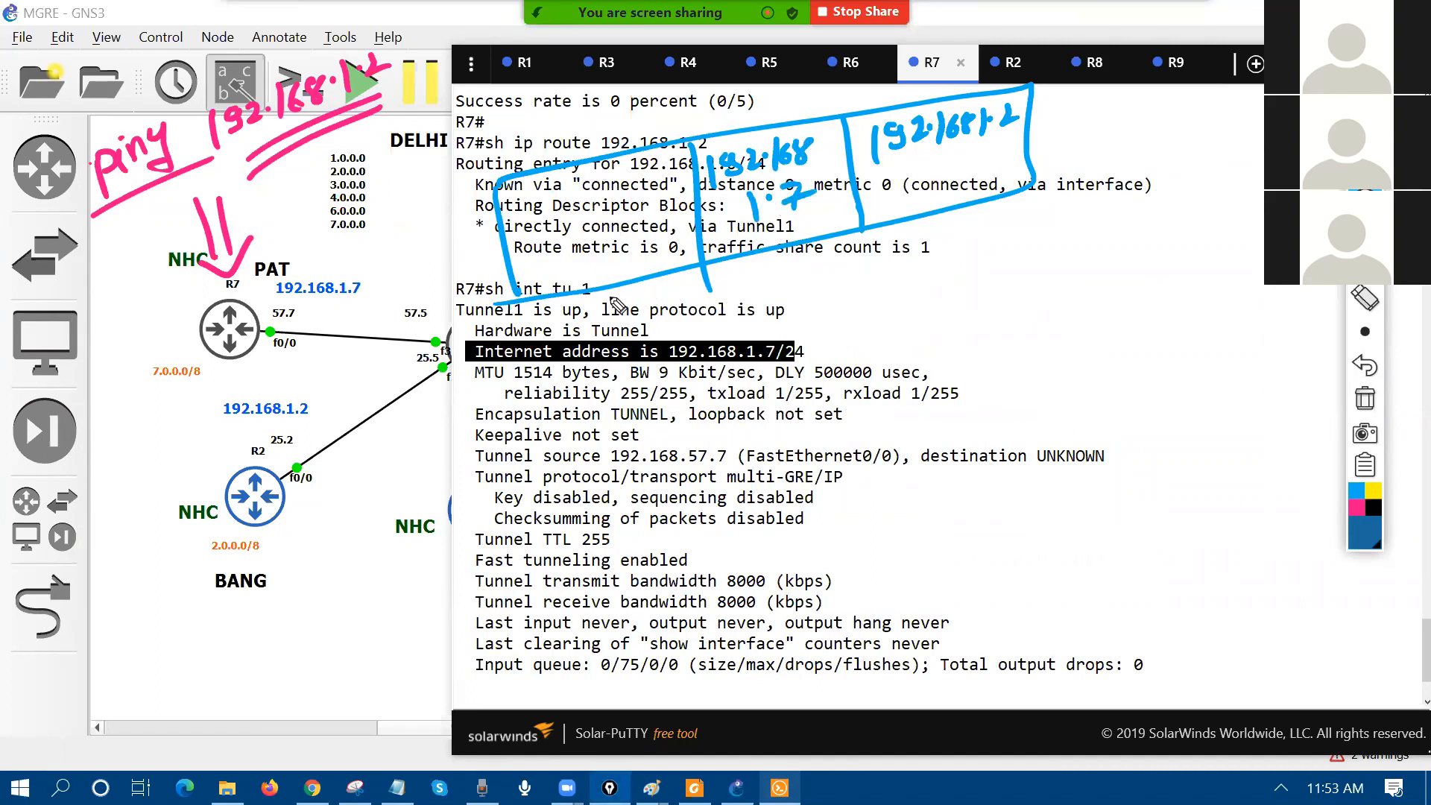
Step: Divide the packet sketch and label its source and destination fields (S/P, D/P)
{"action": "left_click_drag", "start_coordinate": [610, 287], "coordinate": [608, 158]}
{"action": "mouse_move", "coordinate": [790, 260]}
{"action": "left_mouse_down"}
{"action": "mouse_move", "coordinate": [766, 293]}
{"action": "mouse_move", "coordinate": [807, 292]}
{"action": "mouse_move", "coordinate": [831, 263]}
{"action": "left_mouse_up"}
{"action": "left_click_drag", "start_coordinate": [911, 230], "coordinate": [914, 255]}
{"action": "mouse_move", "coordinate": [938, 228]}
{"action": "left_mouse_down"}
{"action": "mouse_move", "coordinate": [956, 220]}
{"action": "mouse_move", "coordinate": [936, 257]}
{"action": "mouse_move", "coordinate": [969, 248]}
{"action": "left_mouse_up"}
{"action": "left_click_drag", "start_coordinate": [967, 219], "coordinate": [972, 237]}
Step: Write a note under the destination field, erasing and rewriting a mistaken attempt
{"action": "left_click", "coordinate": [918, 306]}
{"action": "left_click_drag", "start_coordinate": [921, 297], "coordinate": [926, 298]}
{"action": "mouse_move", "coordinate": [941, 294]}
{"action": "left_mouse_down"}
{"action": "mouse_move", "coordinate": [962, 305]}
{"action": "mouse_move", "coordinate": [934, 323]}
{"action": "mouse_move", "coordinate": [962, 306]}
{"action": "left_mouse_up"}
{"action": "left_click", "coordinate": [1370, 368]}
{"action": "left_click", "coordinate": [1370, 368]}
{"action": "left_click", "coordinate": [1370, 368]}
{"action": "left_click", "coordinate": [931, 272]}
{"action": "mouse_move", "coordinate": [967, 281]}
{"action": "left_mouse_down"}
{"action": "mouse_move", "coordinate": [983, 304]}
{"action": "mouse_move", "coordinate": [1028, 277]}
{"action": "left_mouse_up"}
{"action": "mouse_move", "coordinate": [1037, 270]}
{"action": "left_mouse_down"}
{"action": "mouse_move", "coordinate": [1044, 287]}
{"action": "mouse_move", "coordinate": [1076, 250]}
{"action": "left_mouse_up"}
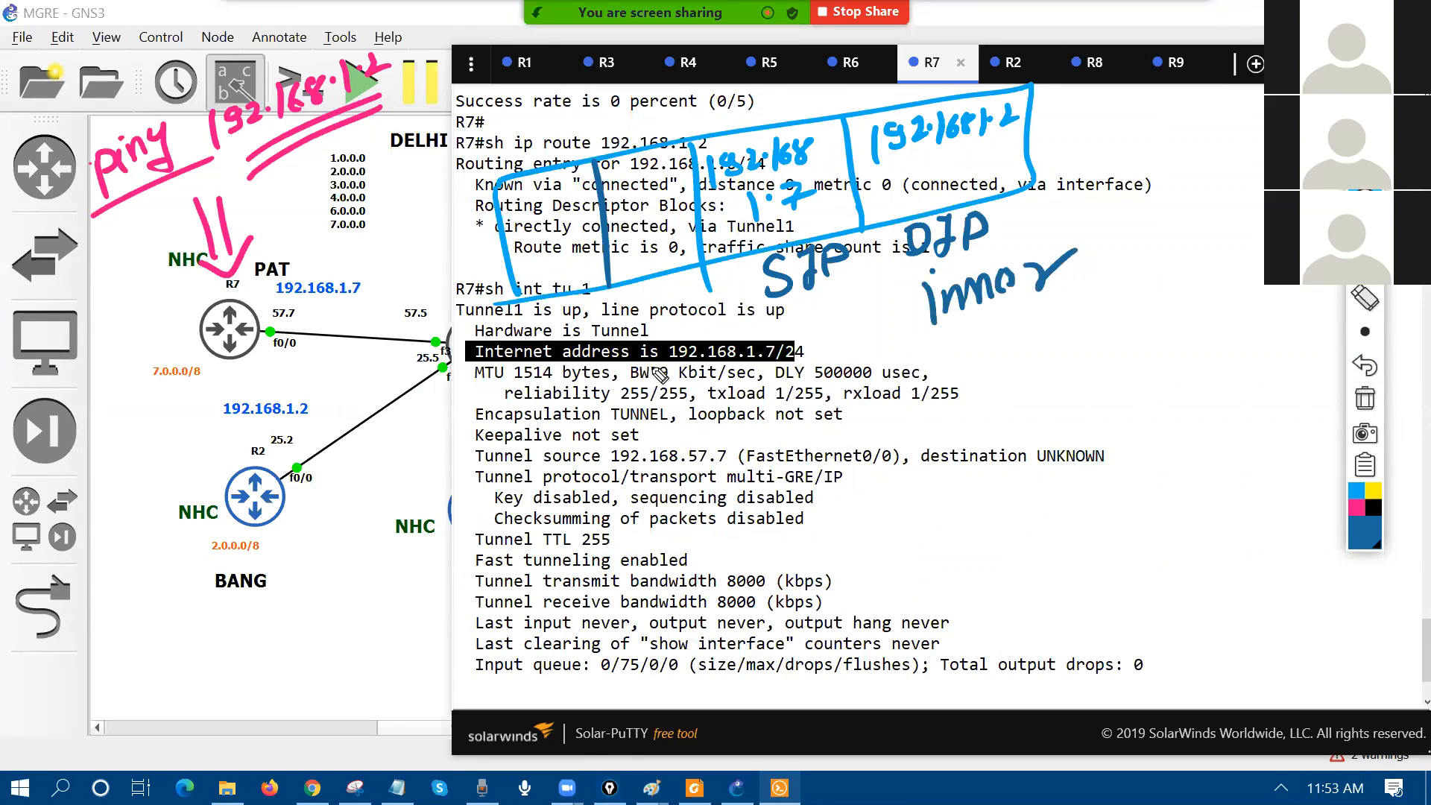
Step: Bracket tunnel source 192.168.57.7, note 57.7 as the outer source, and circle destination UNKNOWN
{"action": "mouse_move", "coordinate": [618, 456]}
{"action": "left_mouse_down"}
{"action": "mouse_move", "coordinate": [638, 431]}
{"action": "mouse_move", "coordinate": [723, 449]}
{"action": "left_mouse_up"}
{"action": "mouse_move", "coordinate": [623, 187]}
{"action": "left_mouse_down"}
{"action": "mouse_move", "coordinate": [609, 211]}
{"action": "mouse_move", "coordinate": [673, 185]}
{"action": "left_mouse_up"}
{"action": "left_click", "coordinate": [655, 186]}
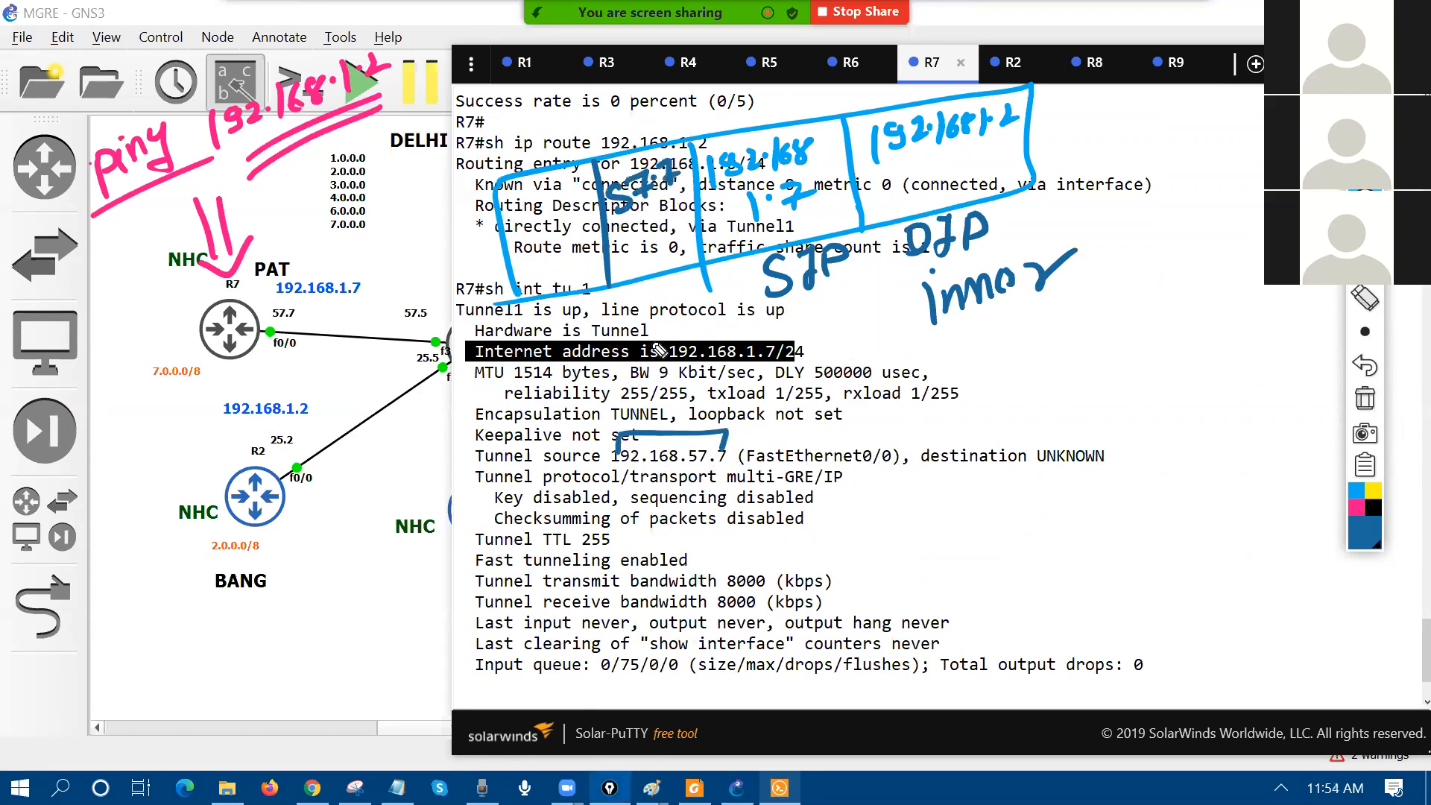
{"action": "mouse_move", "coordinate": [635, 289]}
{"action": "left_mouse_down"}
{"action": "mouse_move", "coordinate": [614, 322]}
{"action": "mouse_move", "coordinate": [668, 289]}
{"action": "mouse_move", "coordinate": [659, 319]}
{"action": "mouse_move", "coordinate": [681, 322]}
{"action": "left_mouse_up"}
{"action": "left_click_drag", "start_coordinate": [542, 341], "coordinate": [560, 299]}
{"action": "mouse_move", "coordinate": [1081, 410]}
{"action": "left_mouse_down"}
{"action": "mouse_move", "coordinate": [906, 417]}
{"action": "mouse_move", "coordinate": [1081, 411]}
{"action": "left_mouse_up"}
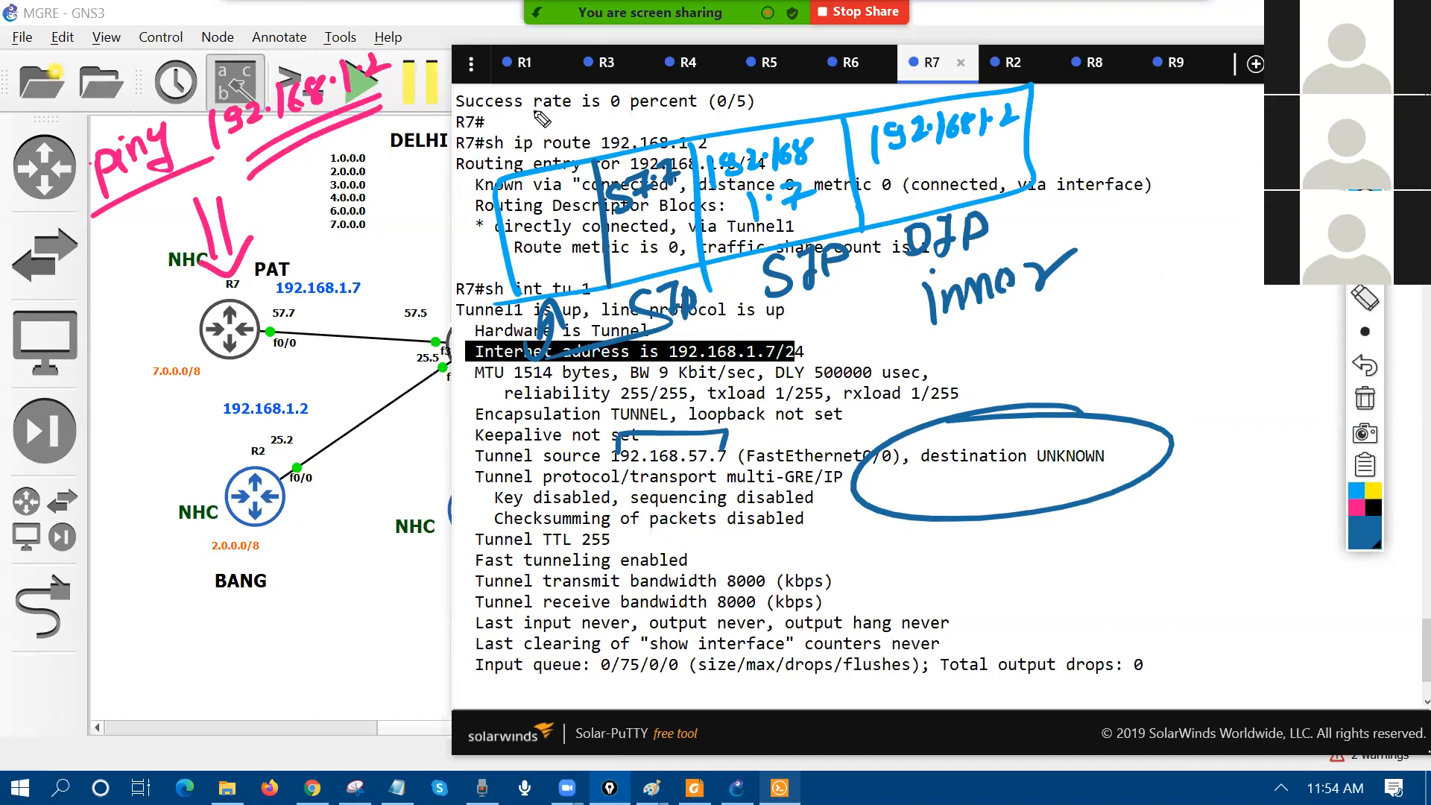
Step: Draw a stroke linking R7 to its routing output, then wipe all annotation ink
{"action": "mouse_move", "coordinate": [244, 306]}
{"action": "left_mouse_down"}
{"action": "mouse_move", "coordinate": [290, 268]}
{"action": "mouse_move", "coordinate": [471, 204]}
{"action": "mouse_move", "coordinate": [471, 240]}
{"action": "left_mouse_up"}
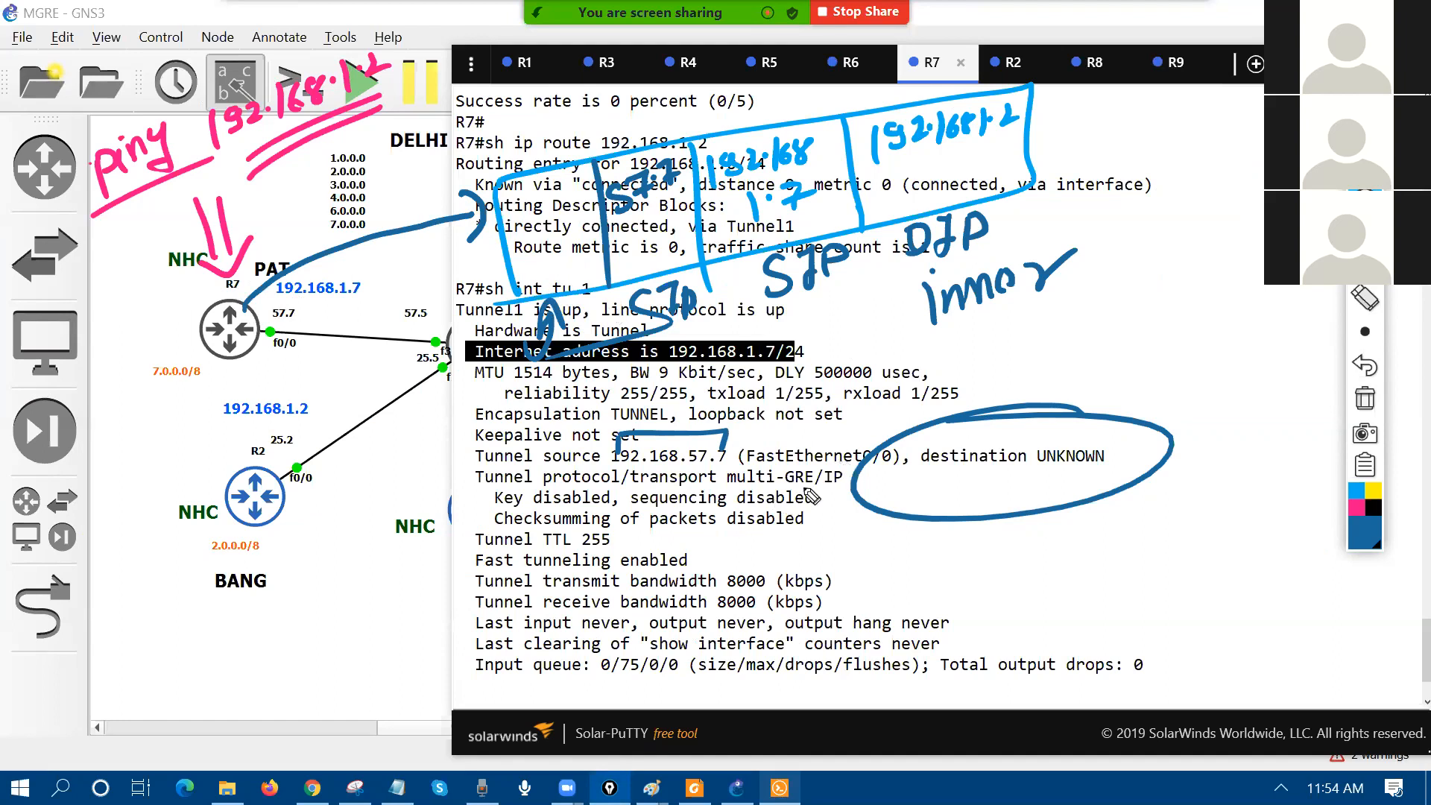
{"action": "left_click", "coordinate": [1365, 398]}
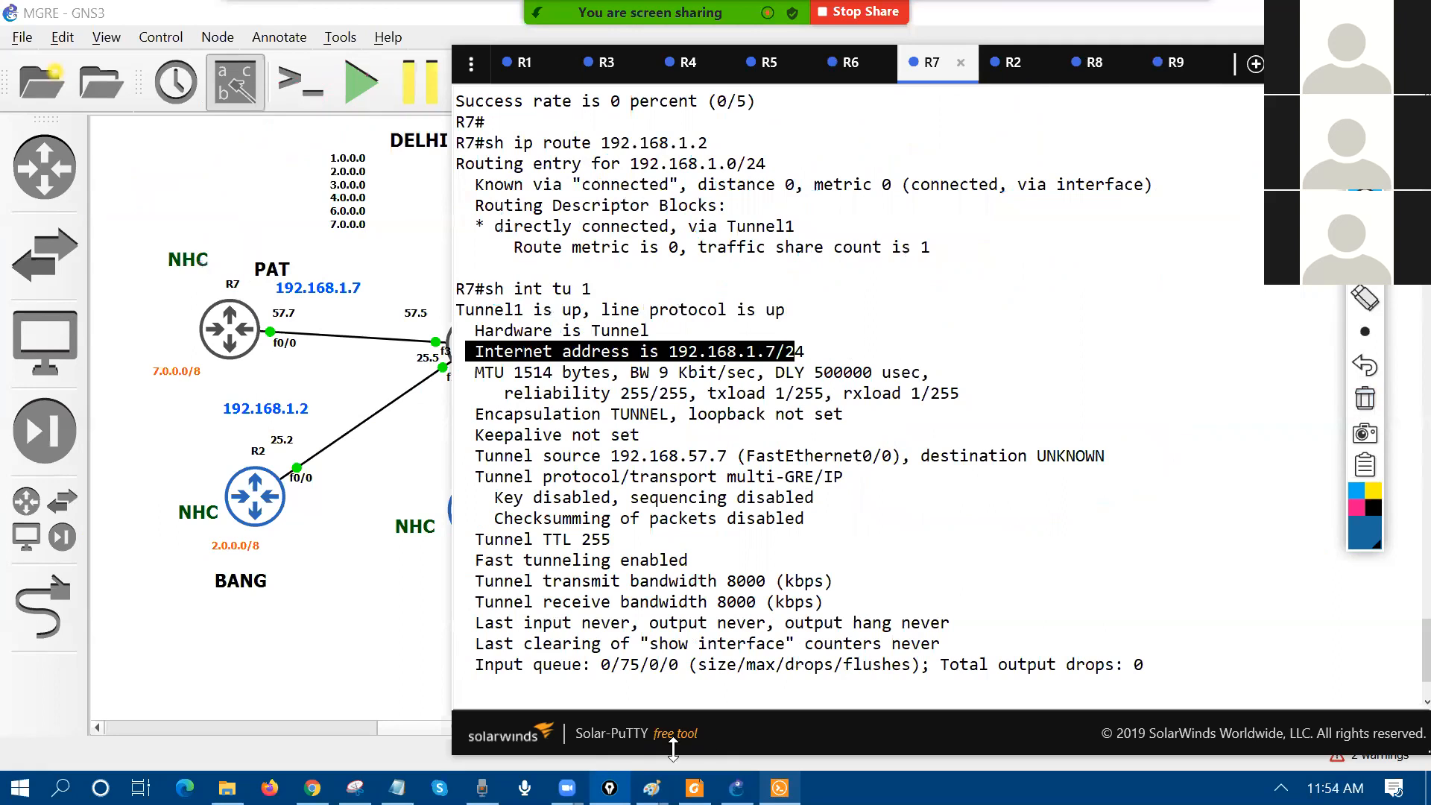
Step: Glance at the Paint notes, then return to GNS3 and bring up the R7 console
{"action": "mouse_move", "coordinate": [652, 788]}
{"action": "left_click", "coordinate": [878, 708]}
{"action": "left_click_drag", "start_coordinate": [235, 304], "coordinate": [78, 273]}
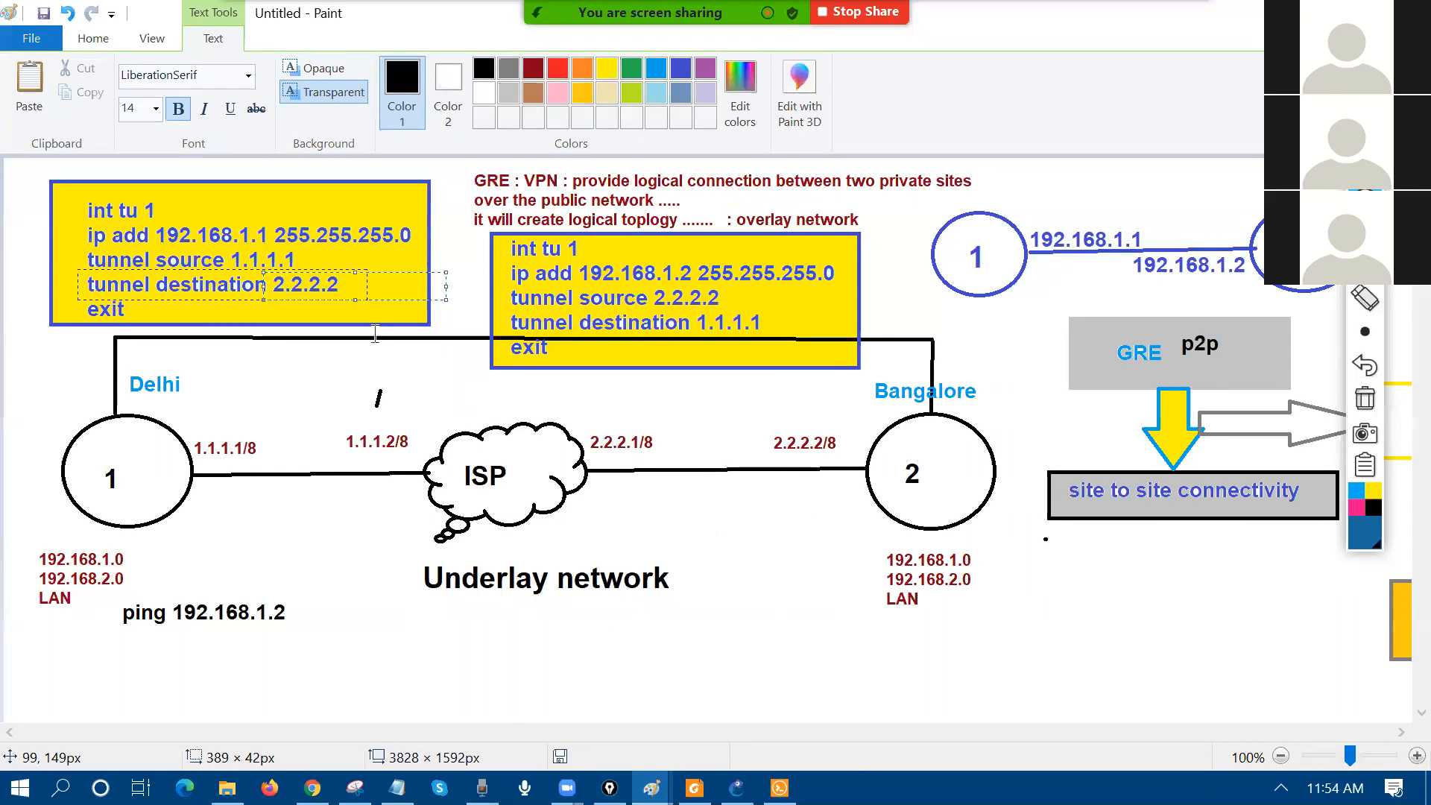
{"action": "left_click", "coordinate": [737, 788]}
{"action": "left_click", "coordinate": [779, 788]}
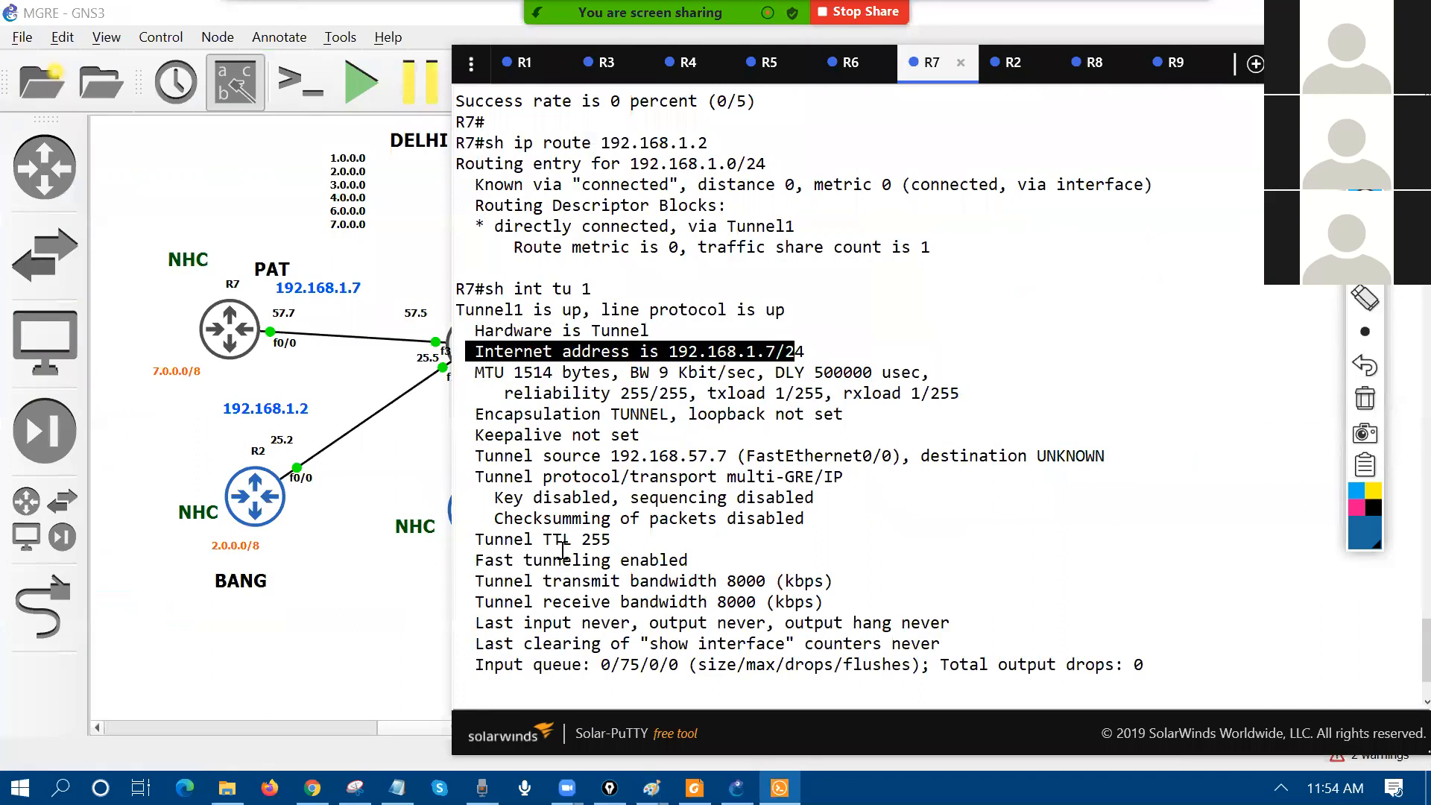
Step: Check R8's ARP debug and R6's console, then scroll R7 back to its Tunnel1 ping debug
{"action": "left_click", "coordinate": [1104, 75]}
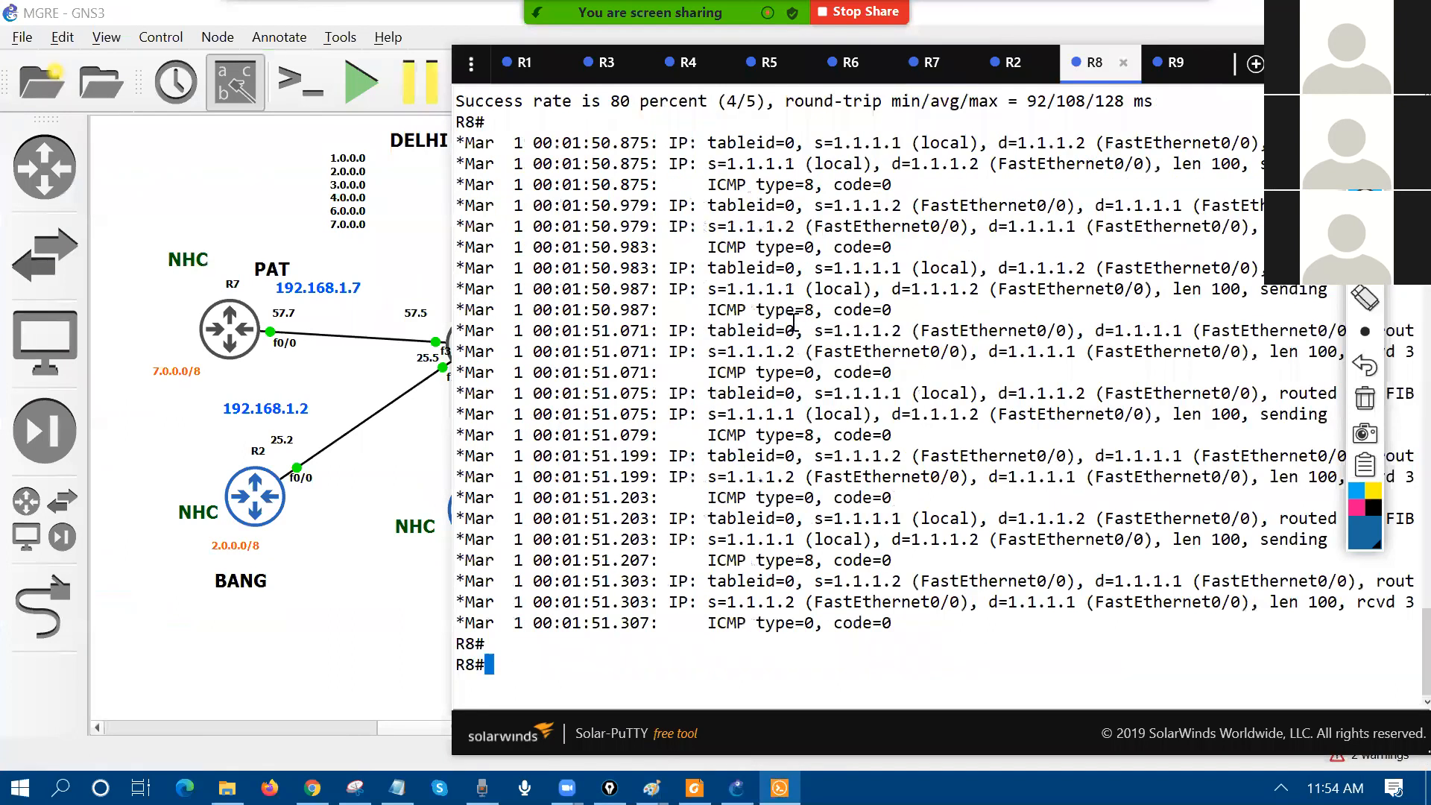
{"action": "scroll", "coordinate": [794, 323], "scroll_direction": "up", "scroll_amount": 5}
{"action": "double_click", "coordinate": [729, 311]}
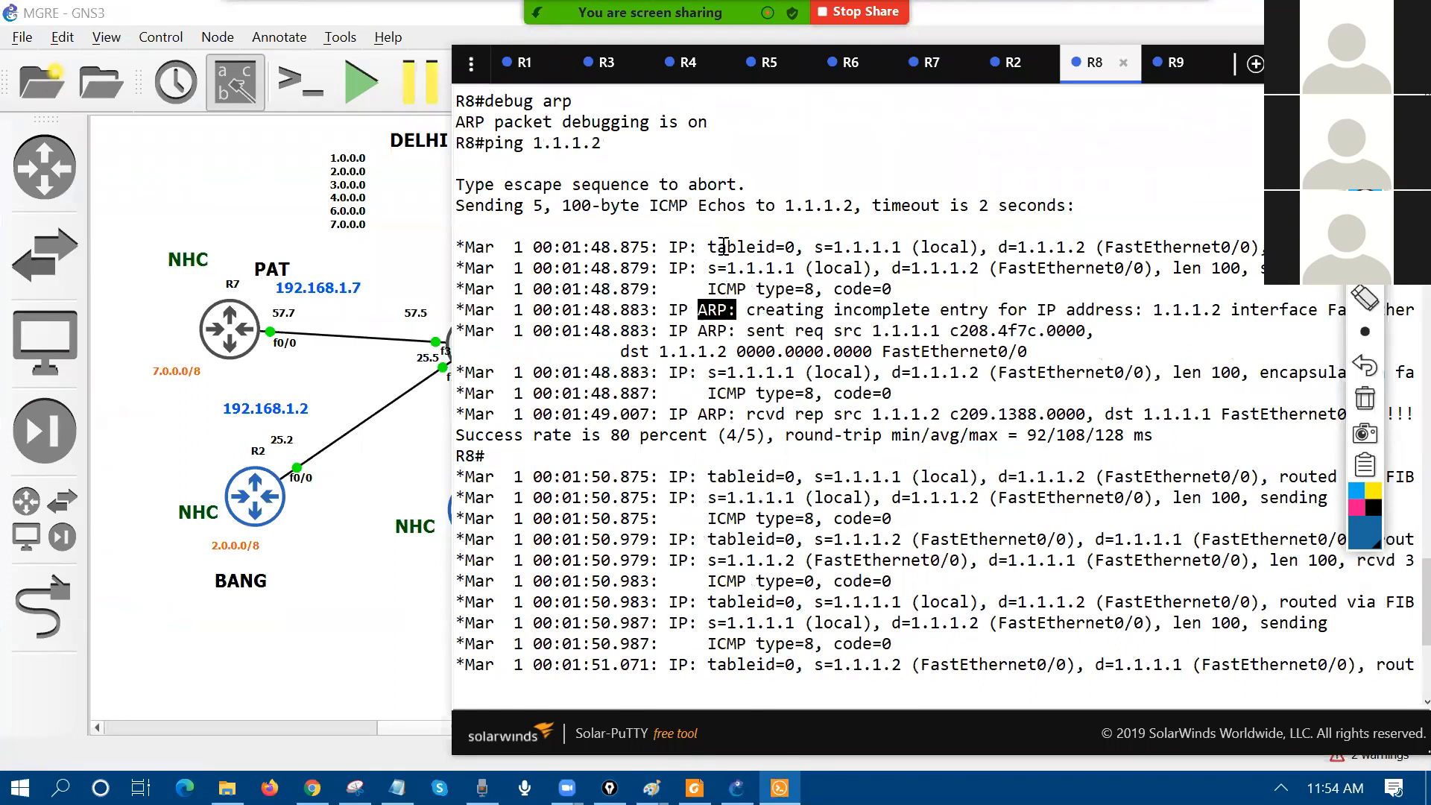
{"action": "left_click", "coordinate": [889, 72]}
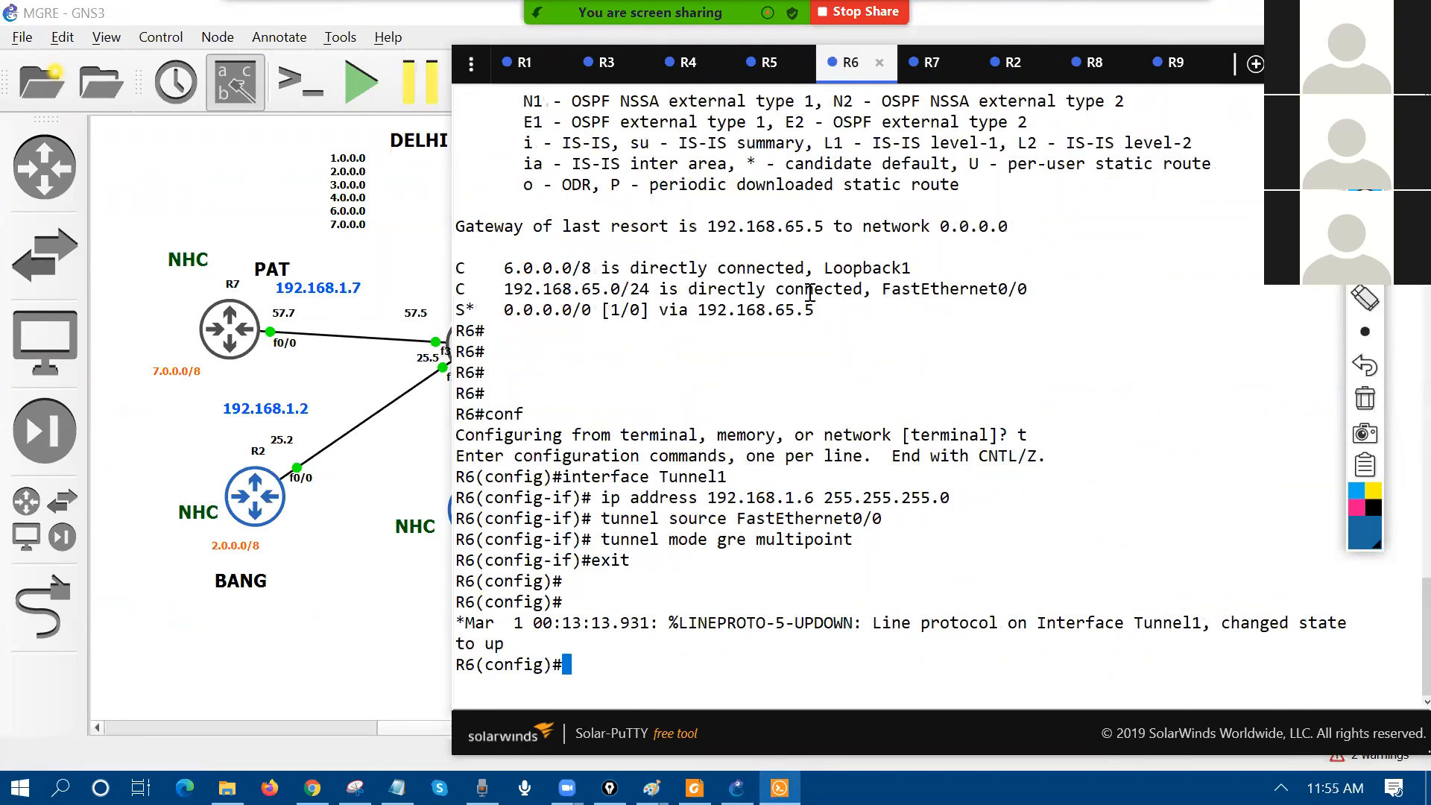
{"action": "left_click", "coordinate": [925, 63]}
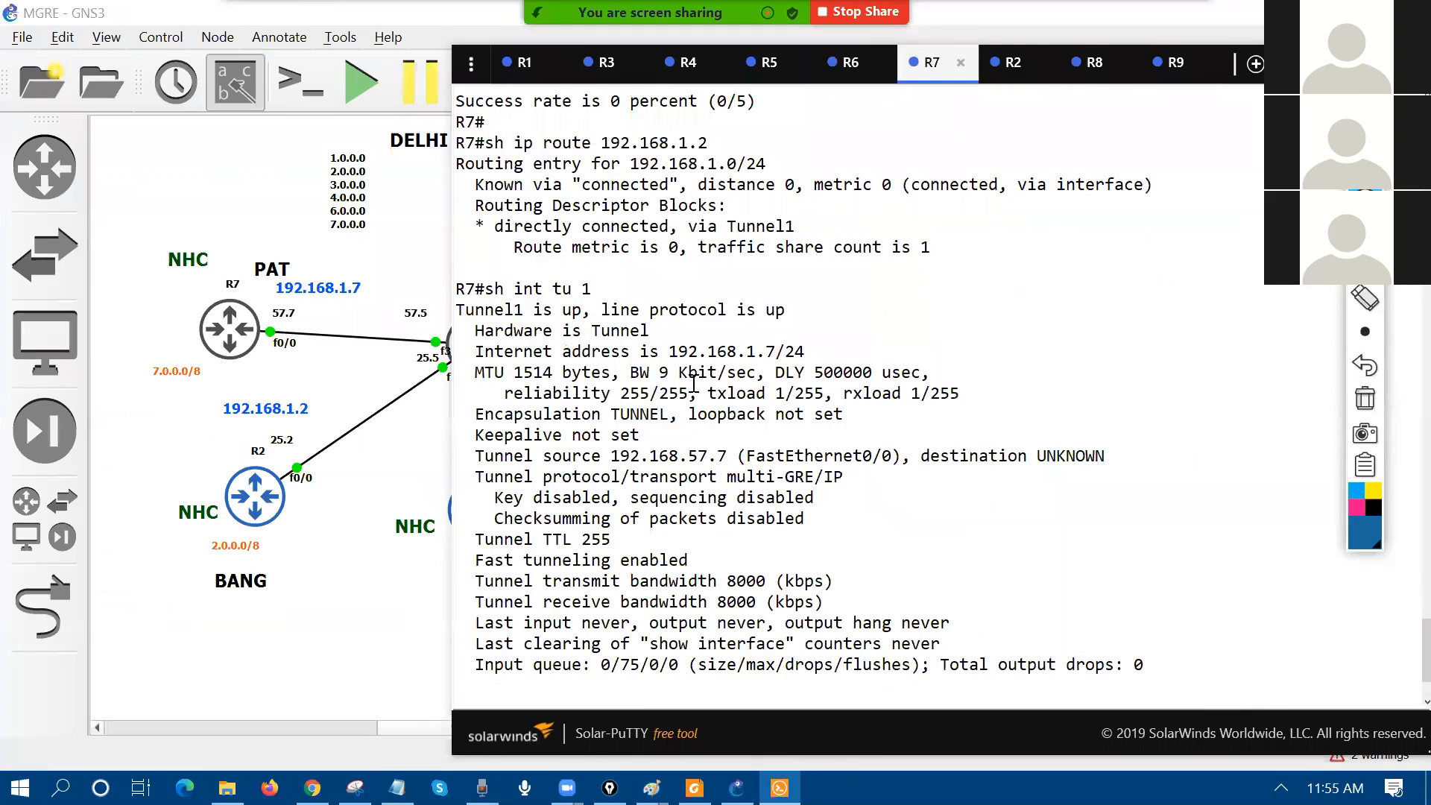
{"action": "scroll", "coordinate": [693, 384], "scroll_direction": "down", "scroll_amount": 1}
{"action": "scroll", "coordinate": [693, 384], "scroll_direction": "up", "scroll_amount": 10}
{"action": "left_click_drag", "start_coordinate": [668, 289], "coordinate": [1052, 580]}
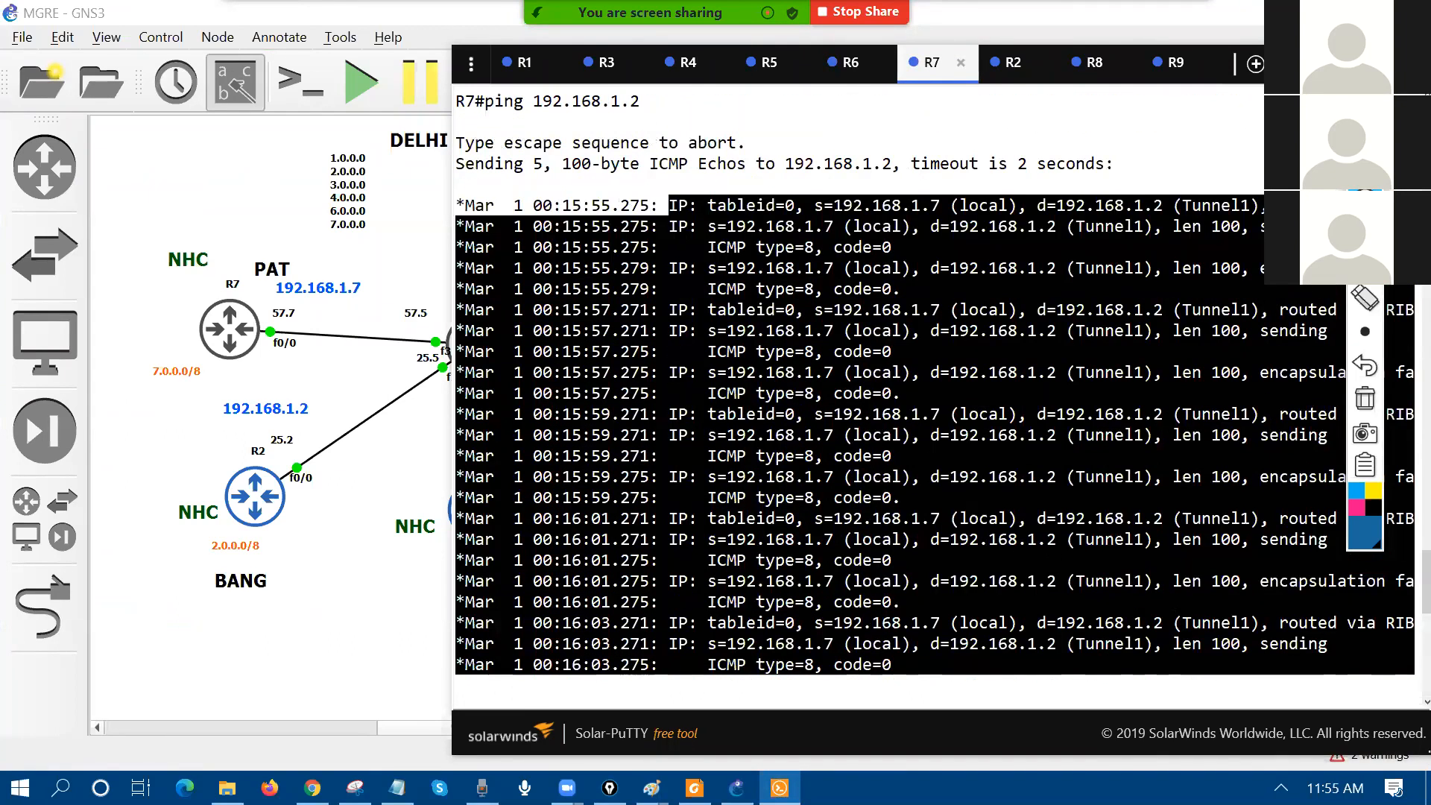
Step: Handwrite 'NHRP = ARP' in pink ink over R7's debug output and circle it
{"action": "left_click", "coordinate": [1356, 508]}
{"action": "mouse_move", "coordinate": [578, 395]}
{"action": "left_mouse_down"}
{"action": "mouse_move", "coordinate": [626, 299]}
{"action": "mouse_move", "coordinate": [656, 358]}
{"action": "mouse_move", "coordinate": [698, 309]}
{"action": "mouse_move", "coordinate": [786, 261]}
{"action": "mouse_move", "coordinate": [775, 298]}
{"action": "left_mouse_up"}
{"action": "left_click_drag", "start_coordinate": [783, 250], "coordinate": [782, 278]}
{"action": "left_click_drag", "start_coordinate": [543, 452], "coordinate": [924, 308]}
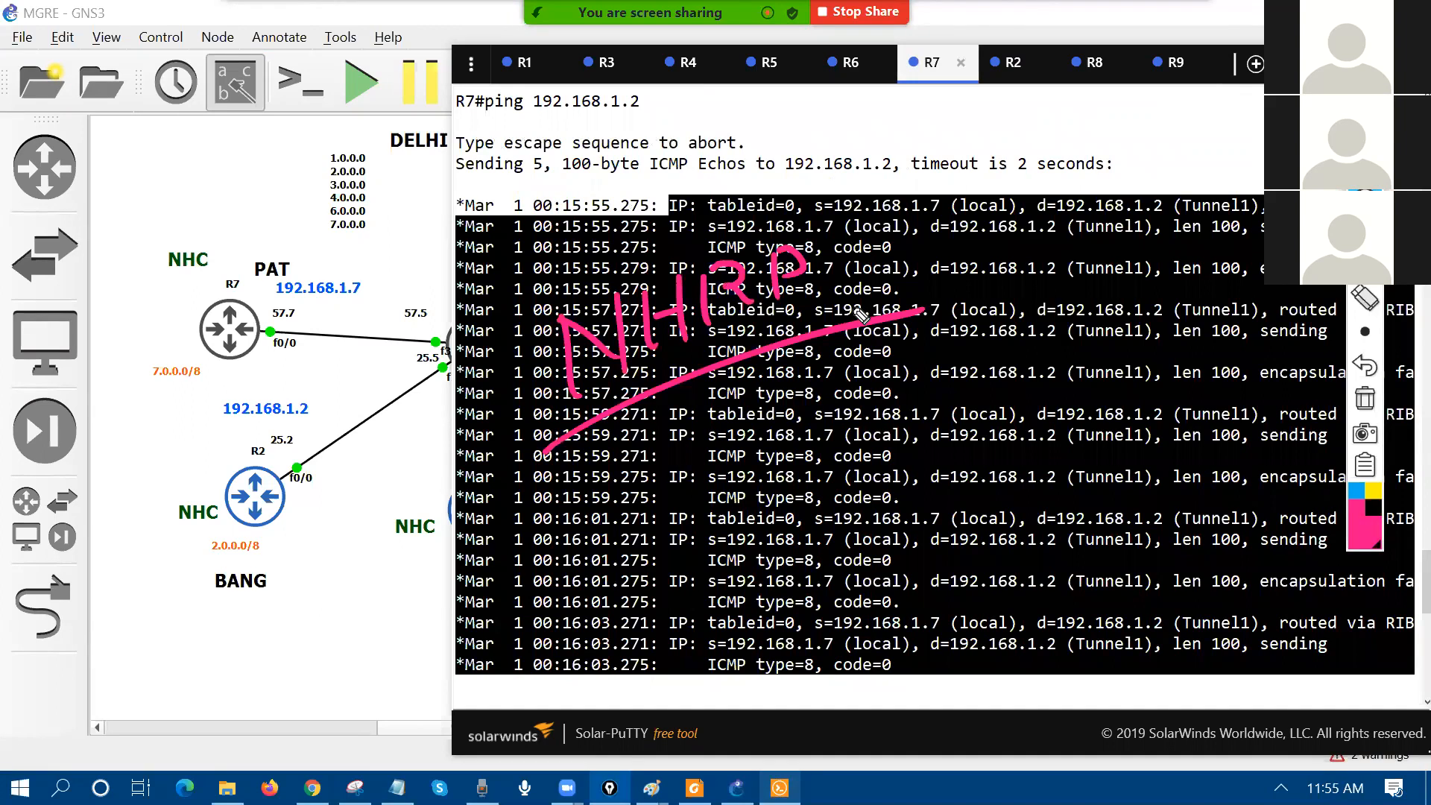
{"action": "mouse_move", "coordinate": [863, 266]}
{"action": "left_mouse_down"}
{"action": "mouse_move", "coordinate": [928, 220]}
{"action": "mouse_move", "coordinate": [941, 242]}
{"action": "mouse_move", "coordinate": [978, 218]}
{"action": "left_mouse_up"}
{"action": "left_click_drag", "start_coordinate": [917, 276], "coordinate": [988, 244]}
{"action": "mouse_move", "coordinate": [995, 190]}
{"action": "left_mouse_down"}
{"action": "mouse_move", "coordinate": [943, 302]}
{"action": "mouse_move", "coordinate": [969, 179]}
{"action": "left_mouse_up"}
Step: Add 'L2 MAC' and an 'L2 / L3 Public IP' note below NHRP, and box off the top area
{"action": "mouse_move", "coordinate": [1053, 143]}
{"action": "left_mouse_down"}
{"action": "mouse_move", "coordinate": [1077, 172]}
{"action": "mouse_move", "coordinate": [1178, 134]}
{"action": "left_mouse_up"}
{"action": "left_click_drag", "start_coordinate": [1066, 182], "coordinate": [1197, 146]}
{"action": "left_click_drag", "start_coordinate": [1073, 196], "coordinate": [1202, 155]}
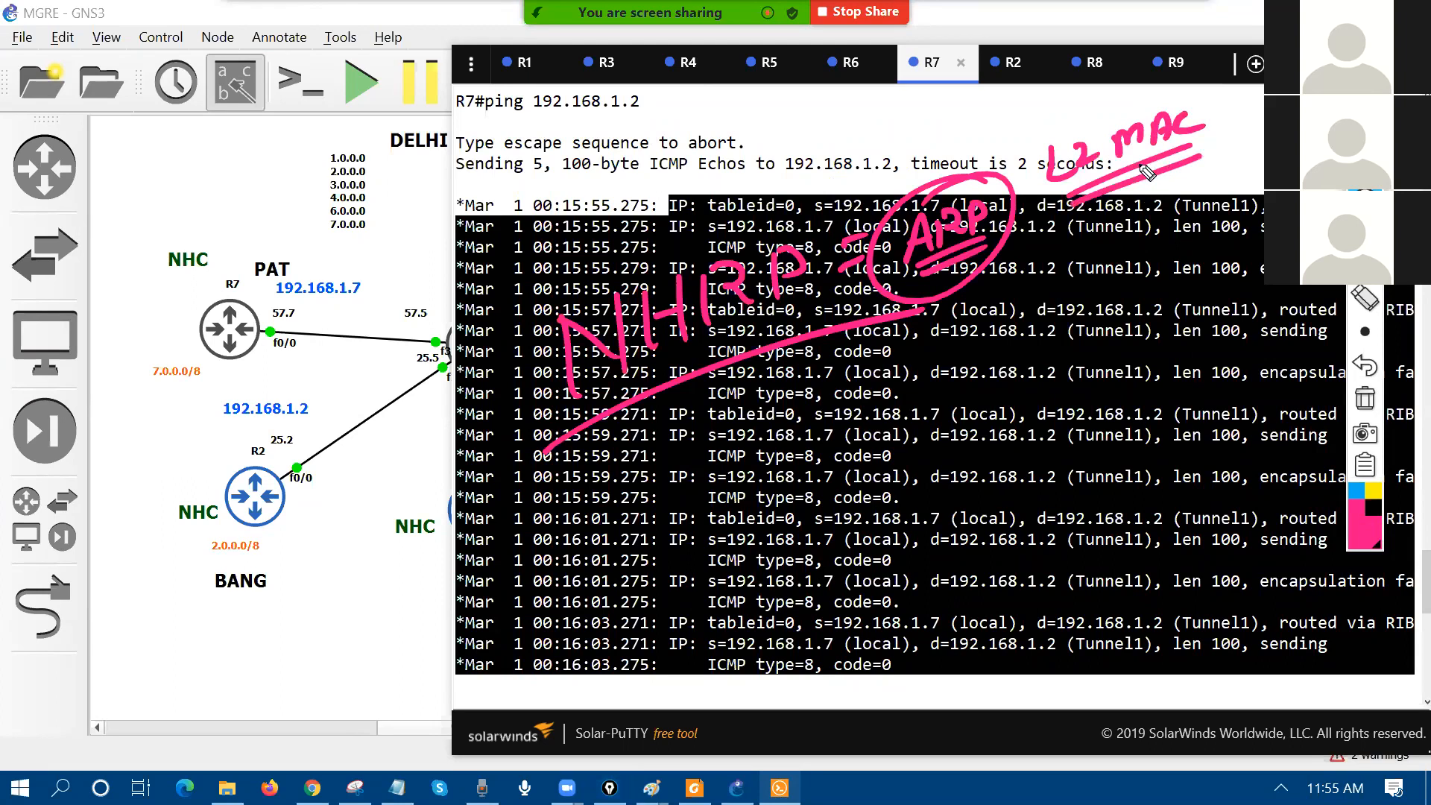
{"action": "mouse_move", "coordinate": [656, 389]}
{"action": "left_mouse_down"}
{"action": "mouse_move", "coordinate": [665, 456]}
{"action": "mouse_move", "coordinate": [694, 448]}
{"action": "left_mouse_up"}
{"action": "mouse_move", "coordinate": [656, 463]}
{"action": "left_mouse_down"}
{"action": "mouse_move", "coordinate": [716, 471]}
{"action": "mouse_move", "coordinate": [736, 444]}
{"action": "left_mouse_up"}
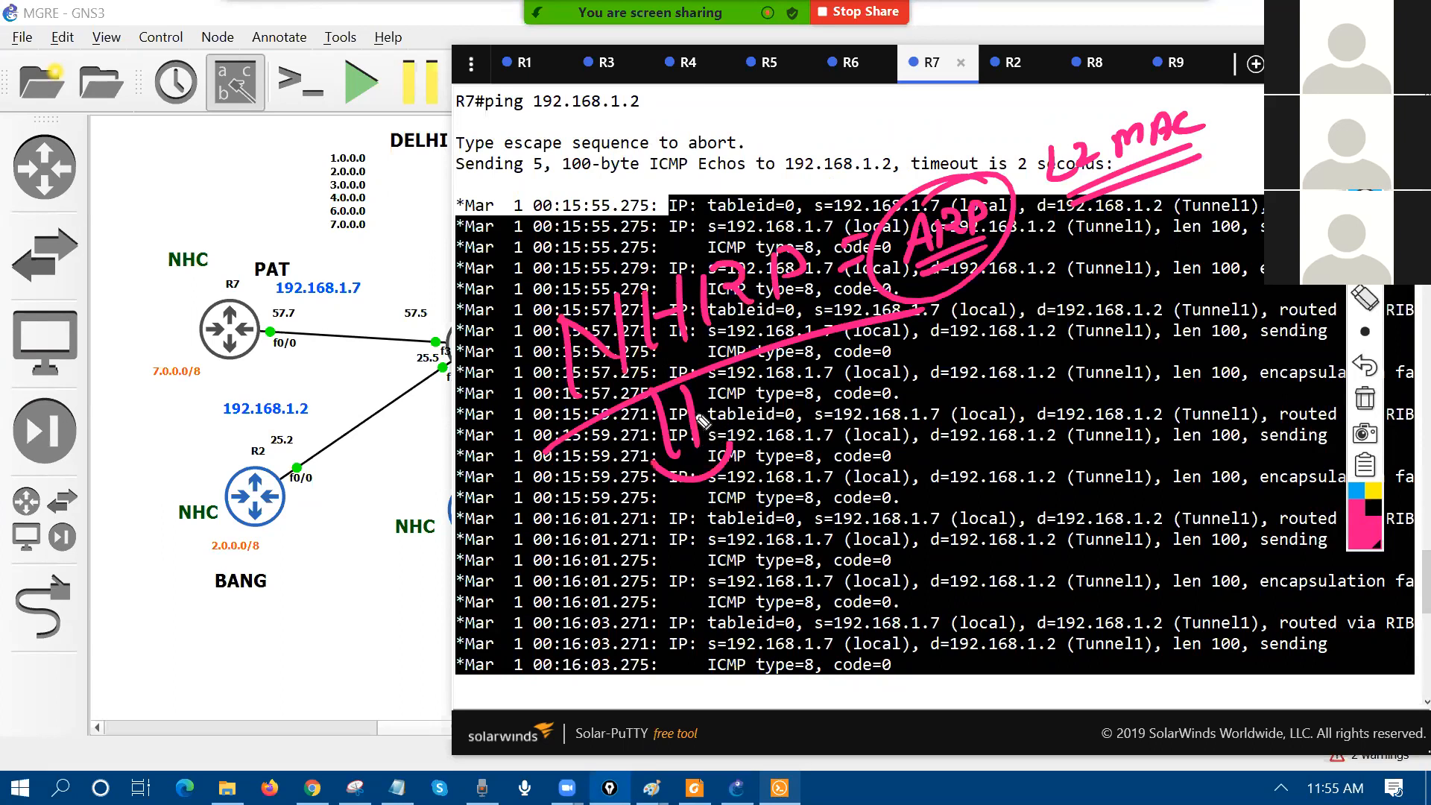
{"action": "mouse_move", "coordinate": [628, 520]}
{"action": "left_mouse_down"}
{"action": "mouse_move", "coordinate": [636, 560]}
{"action": "mouse_move", "coordinate": [663, 542]}
{"action": "left_mouse_up"}
{"action": "mouse_move", "coordinate": [665, 517]}
{"action": "left_mouse_down"}
{"action": "mouse_move", "coordinate": [688, 527]}
{"action": "mouse_move", "coordinate": [675, 555]}
{"action": "mouse_move", "coordinate": [721, 544]}
{"action": "left_mouse_up"}
{"action": "mouse_move", "coordinate": [753, 484]}
{"action": "left_mouse_down"}
{"action": "mouse_move", "coordinate": [761, 528]}
{"action": "mouse_move", "coordinate": [820, 459]}
{"action": "mouse_move", "coordinate": [879, 466]}
{"action": "mouse_move", "coordinate": [889, 439]}
{"action": "mouse_move", "coordinate": [891, 466]}
{"action": "mouse_move", "coordinate": [932, 418]}
{"action": "left_mouse_up"}
{"action": "left_click_drag", "start_coordinate": [835, 515], "coordinate": [859, 509]}
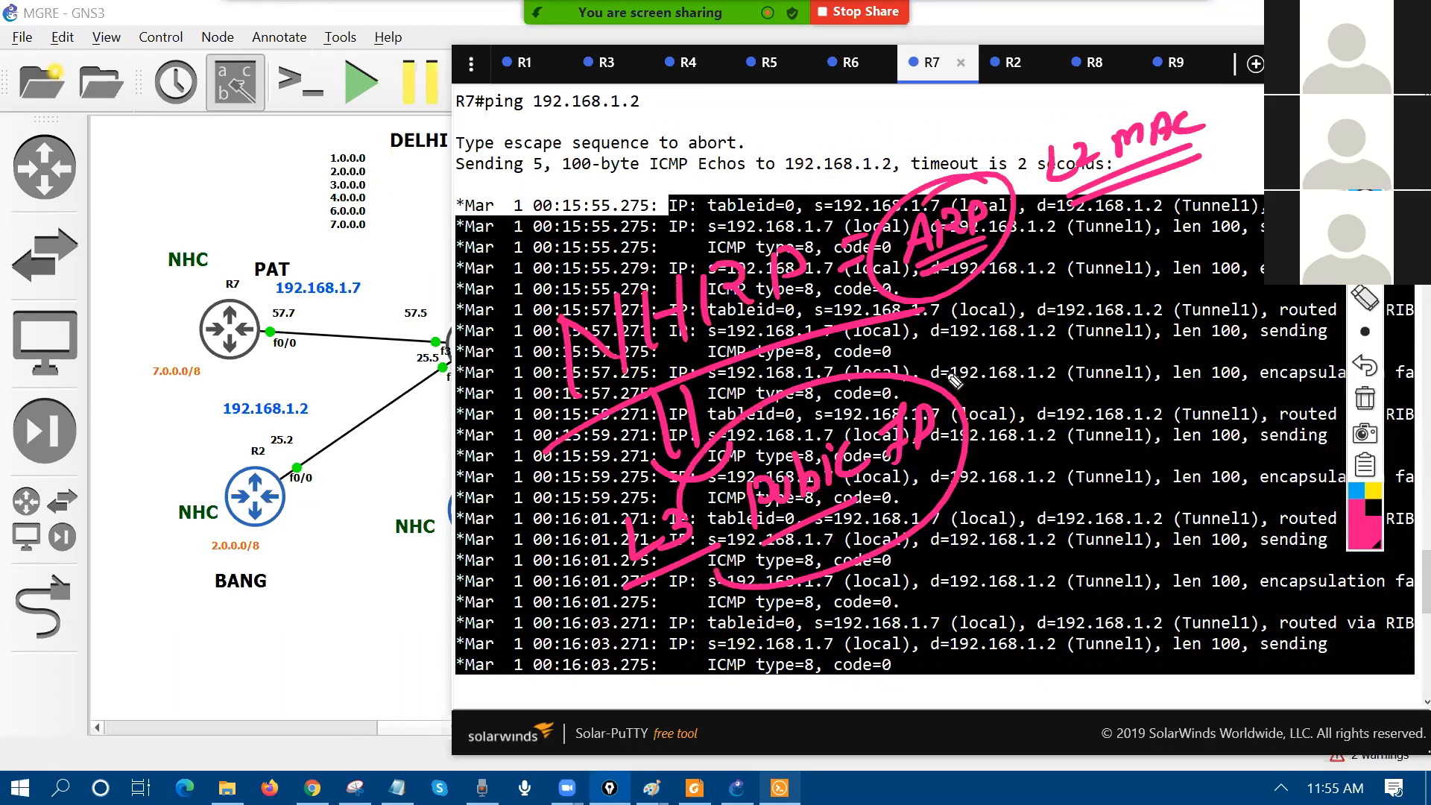
{"action": "mouse_move", "coordinate": [126, 138]}
{"action": "left_mouse_down"}
{"action": "mouse_move", "coordinate": [144, 228]}
{"action": "mouse_move", "coordinate": [750, 105]}
{"action": "mouse_move", "coordinate": [142, 239]}
{"action": "left_mouse_up"}
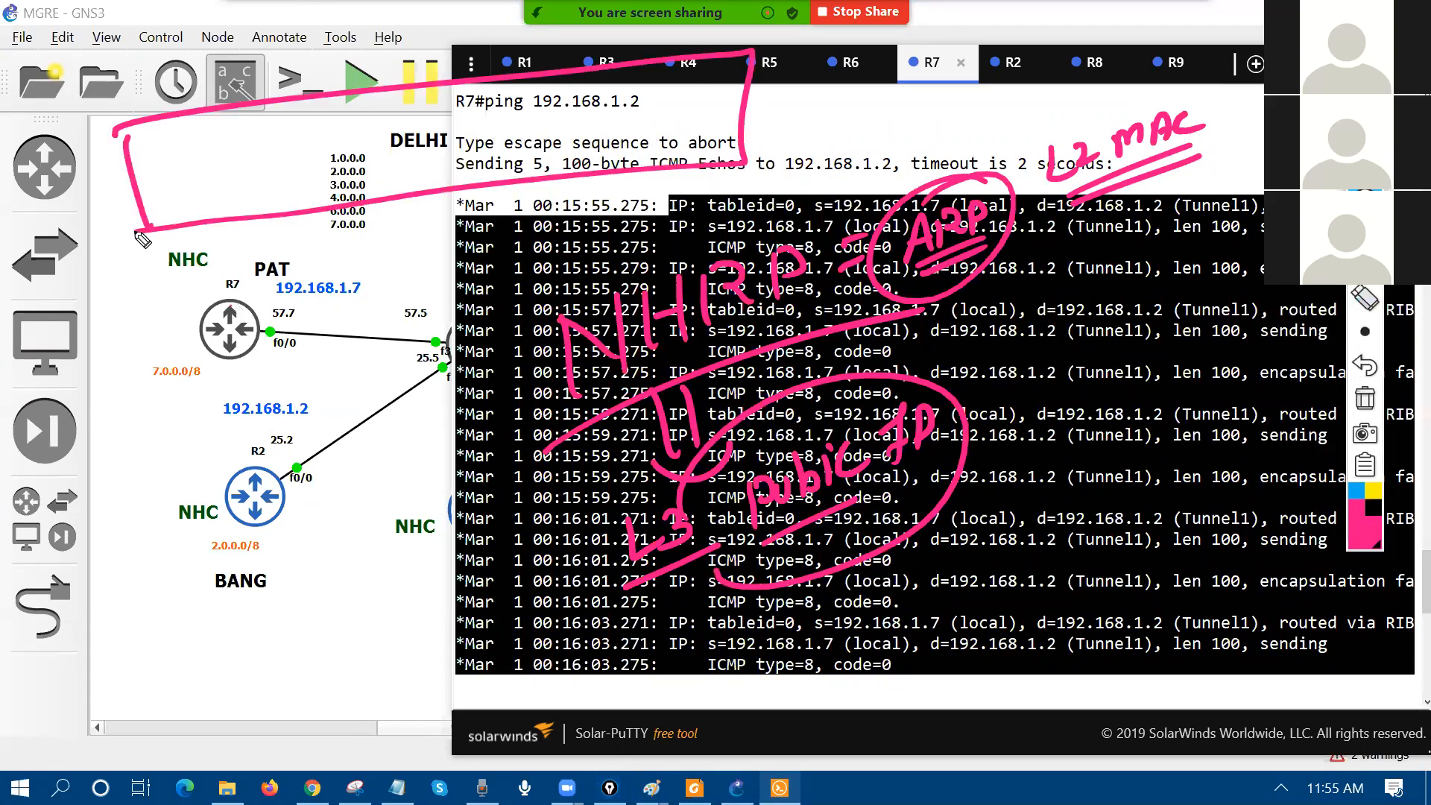
Step: In black ink, divide the packet box into fields 57.7 | 1.2 | 1.7 and underline 57.7 beside R7
{"action": "left_click", "coordinate": [1374, 514]}
{"action": "left_click_drag", "start_coordinate": [534, 75], "coordinate": [546, 202]}
{"action": "left_click", "coordinate": [594, 124]}
{"action": "mouse_move", "coordinate": [574, 110]}
{"action": "left_mouse_down"}
{"action": "mouse_move", "coordinate": [575, 153]}
{"action": "mouse_move", "coordinate": [641, 109]}
{"action": "mouse_move", "coordinate": [625, 156]}
{"action": "left_mouse_up"}
{"action": "left_click_drag", "start_coordinate": [385, 103], "coordinate": [400, 208]}
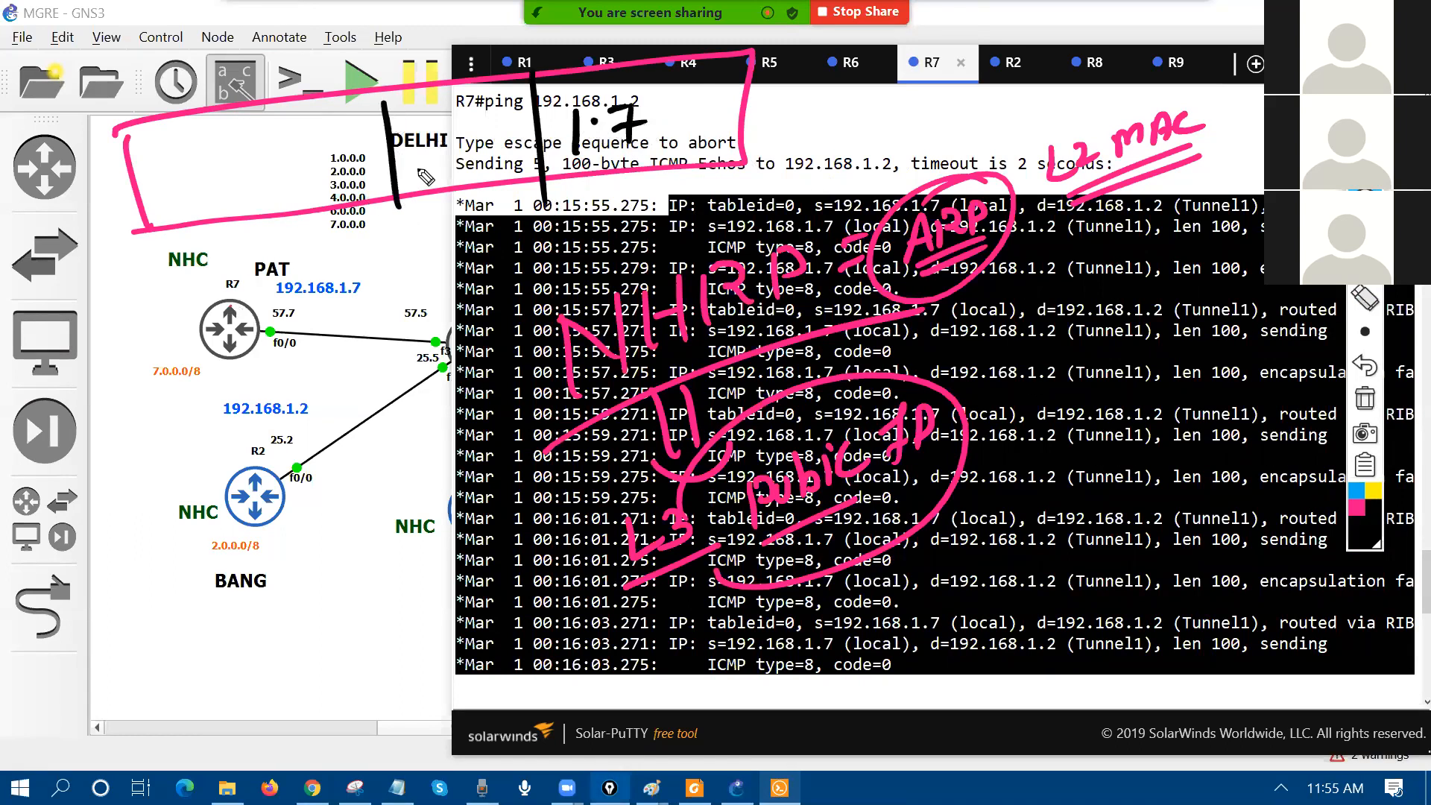
{"action": "left_click_drag", "start_coordinate": [415, 136], "coordinate": [420, 176]}
{"action": "left_click_drag", "start_coordinate": [431, 134], "coordinate": [447, 166]}
{"action": "left_click_drag", "start_coordinate": [249, 102], "coordinate": [263, 235]}
{"action": "left_click_drag", "start_coordinate": [278, 331], "coordinate": [316, 323]}
{"action": "left_click_drag", "start_coordinate": [275, 341], "coordinate": [324, 328]}
{"action": "mouse_move", "coordinate": [288, 143]}
{"action": "left_mouse_down"}
{"action": "mouse_move", "coordinate": [272, 176]}
{"action": "mouse_move", "coordinate": [302, 162]}
{"action": "left_mouse_up"}
{"action": "left_click_drag", "start_coordinate": [295, 154], "coordinate": [329, 153]}
{"action": "left_click", "coordinate": [318, 140]}
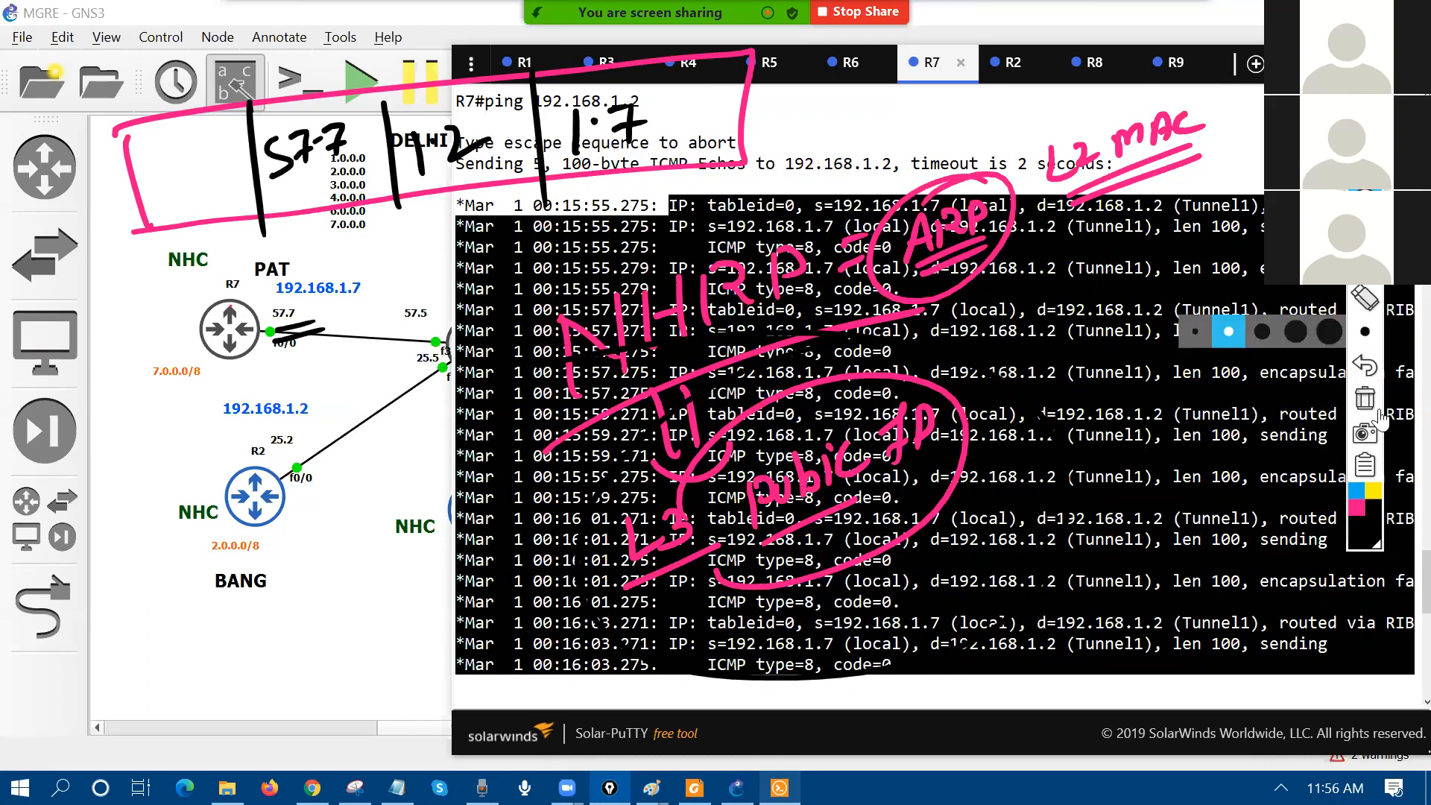
Step: Circle the ARP, NHRP and L3 public IP notes in yellow, then clear all ink and hide the console
{"action": "left_click", "coordinate": [1374, 491]}
{"action": "left_click_drag", "start_coordinate": [902, 209], "coordinate": [924, 119]}
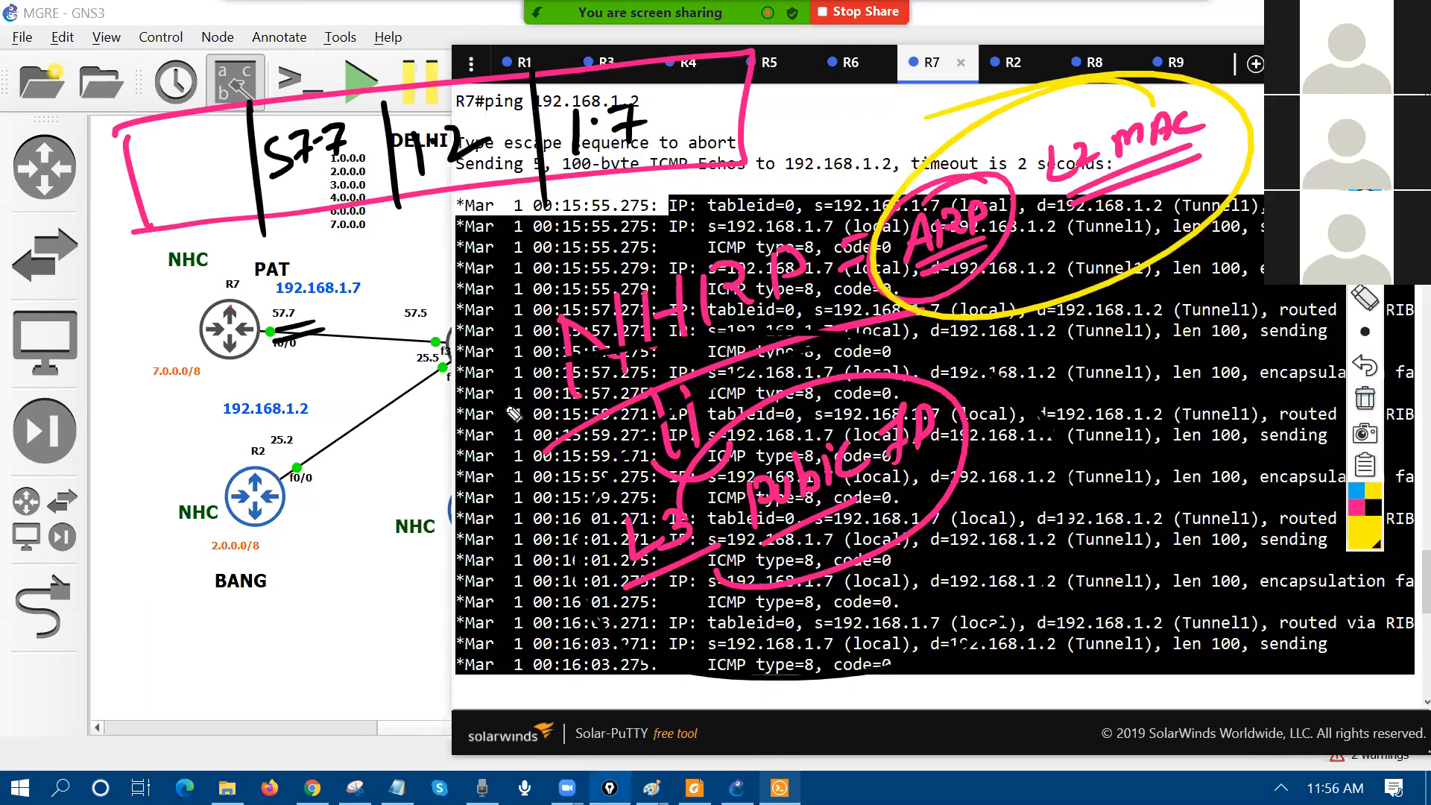
{"action": "left_click_drag", "start_coordinate": [514, 414], "coordinate": [865, 350]}
{"action": "left_click_drag", "start_coordinate": [735, 641], "coordinate": [649, 395]}
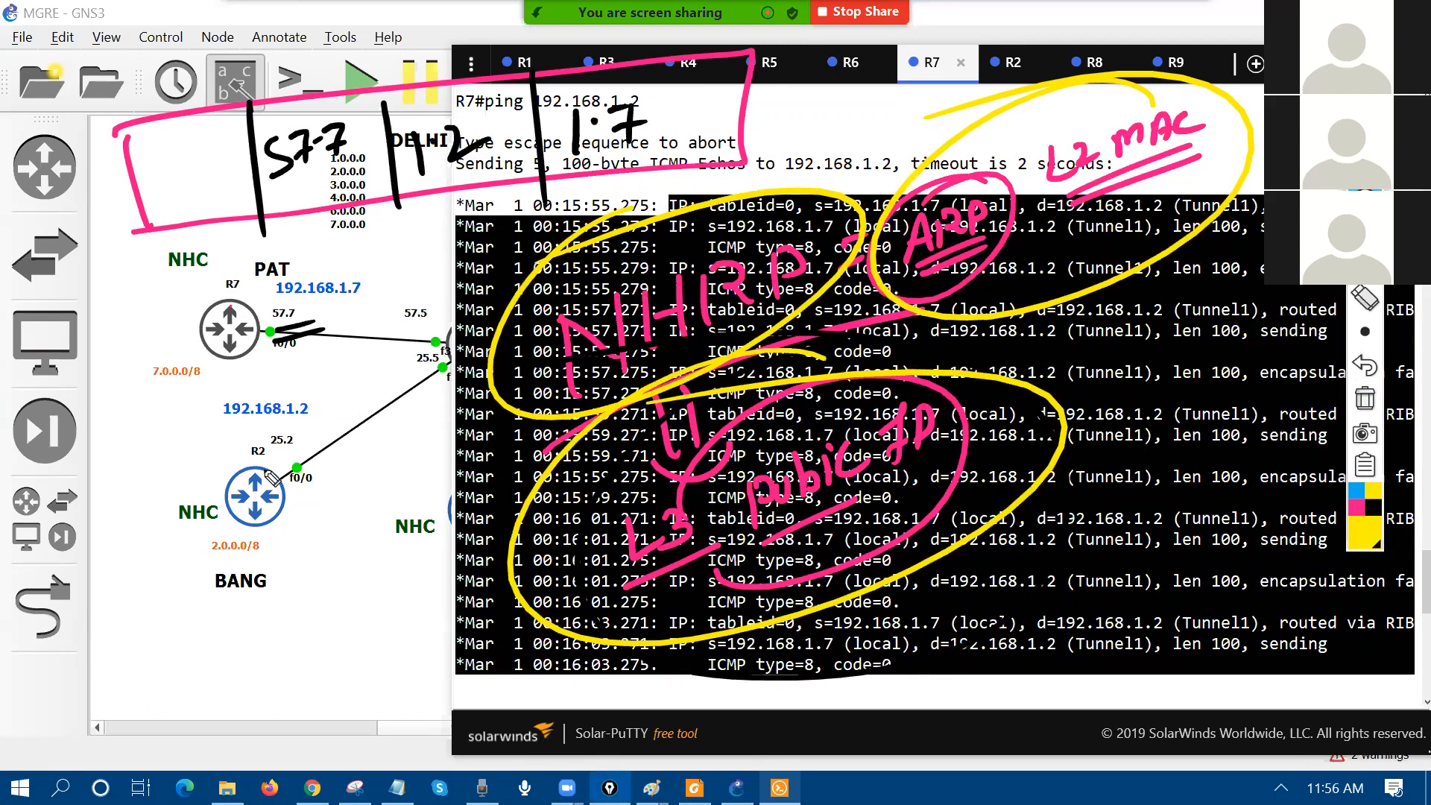
{"action": "left_click", "coordinate": [1365, 398]}
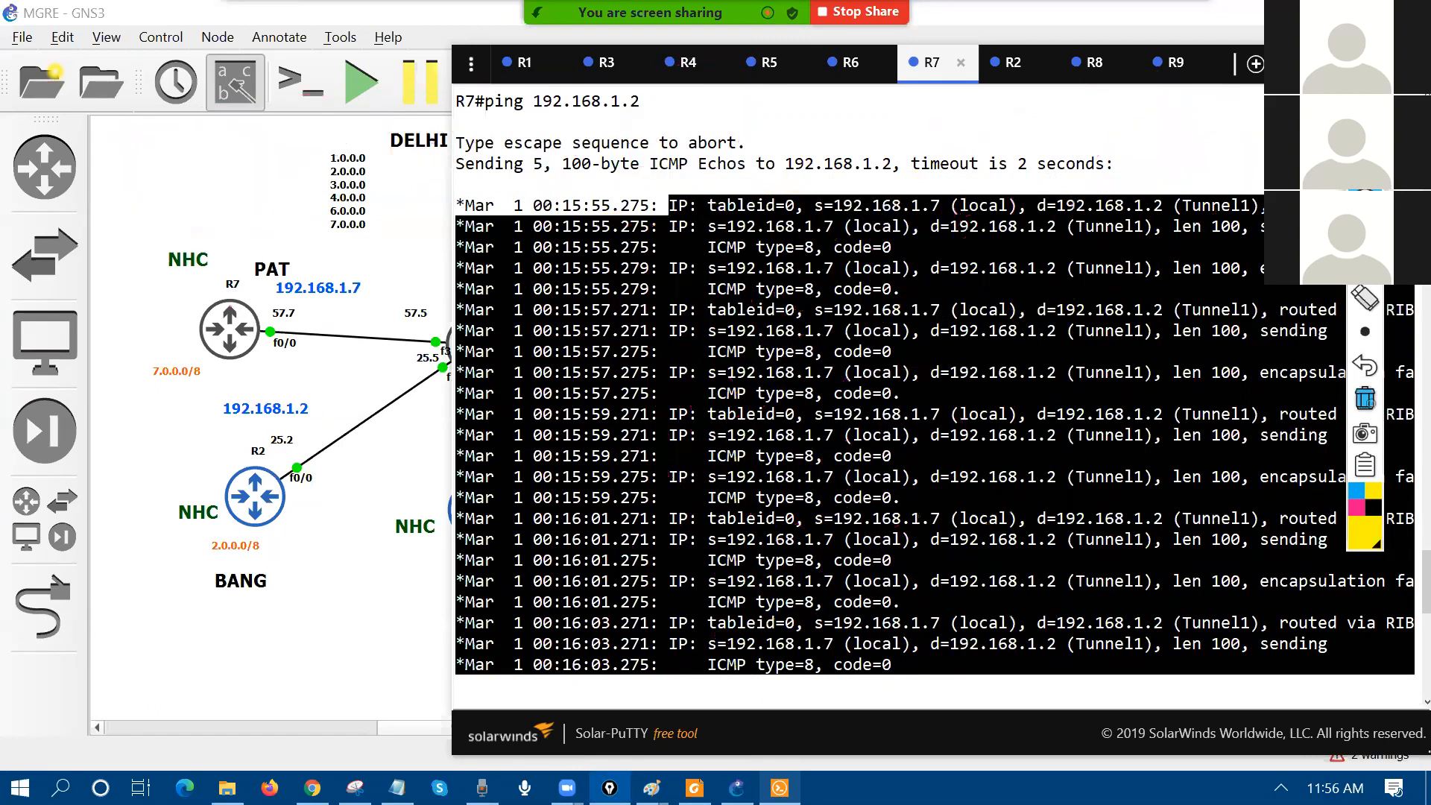
{"action": "left_click", "coordinate": [420, 715]}
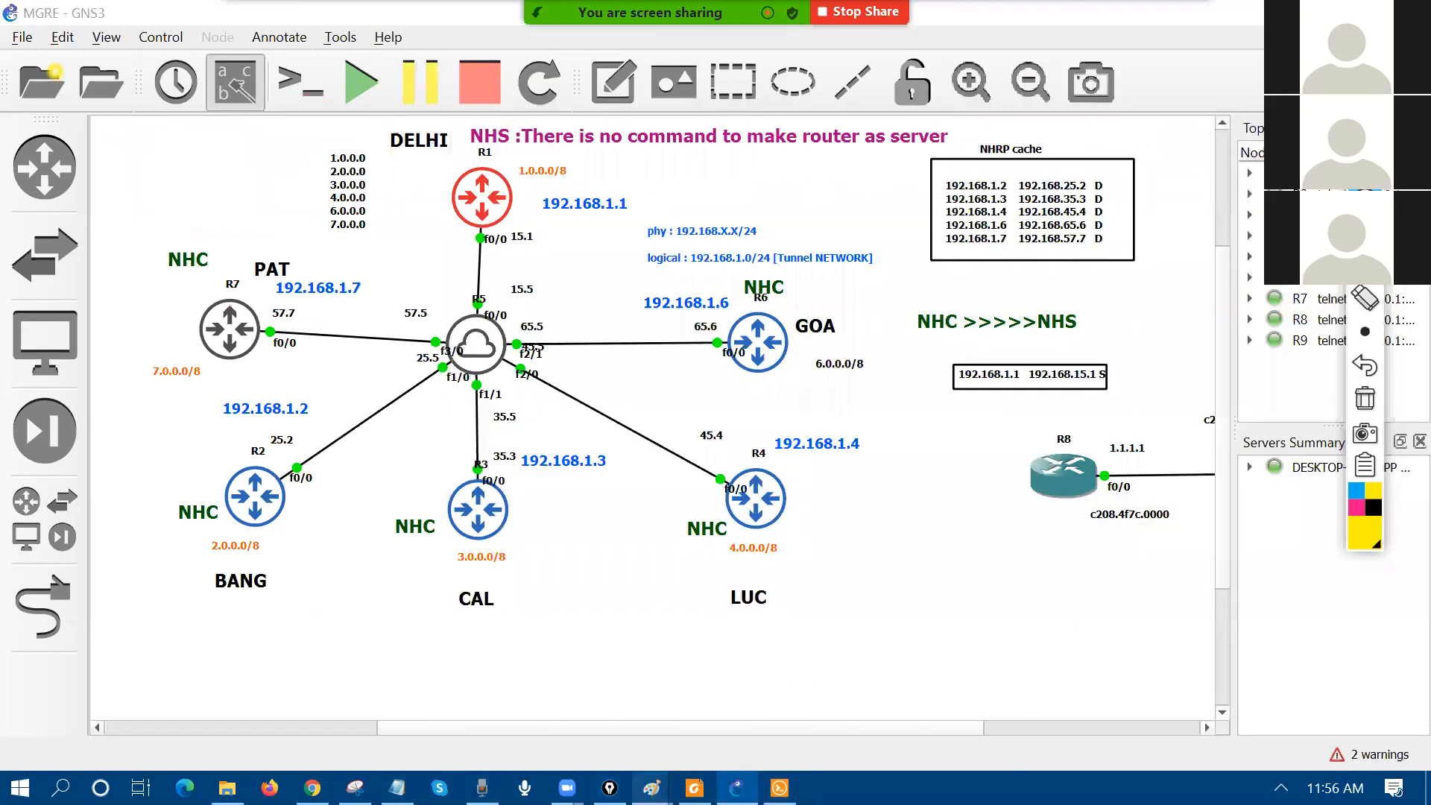
Step: Add the heading 'next hop resolution protocol' in size-24 text below the Paint diagram
{"action": "mouse_move", "coordinate": [653, 788]}
{"action": "left_click", "coordinate": [892, 700]}
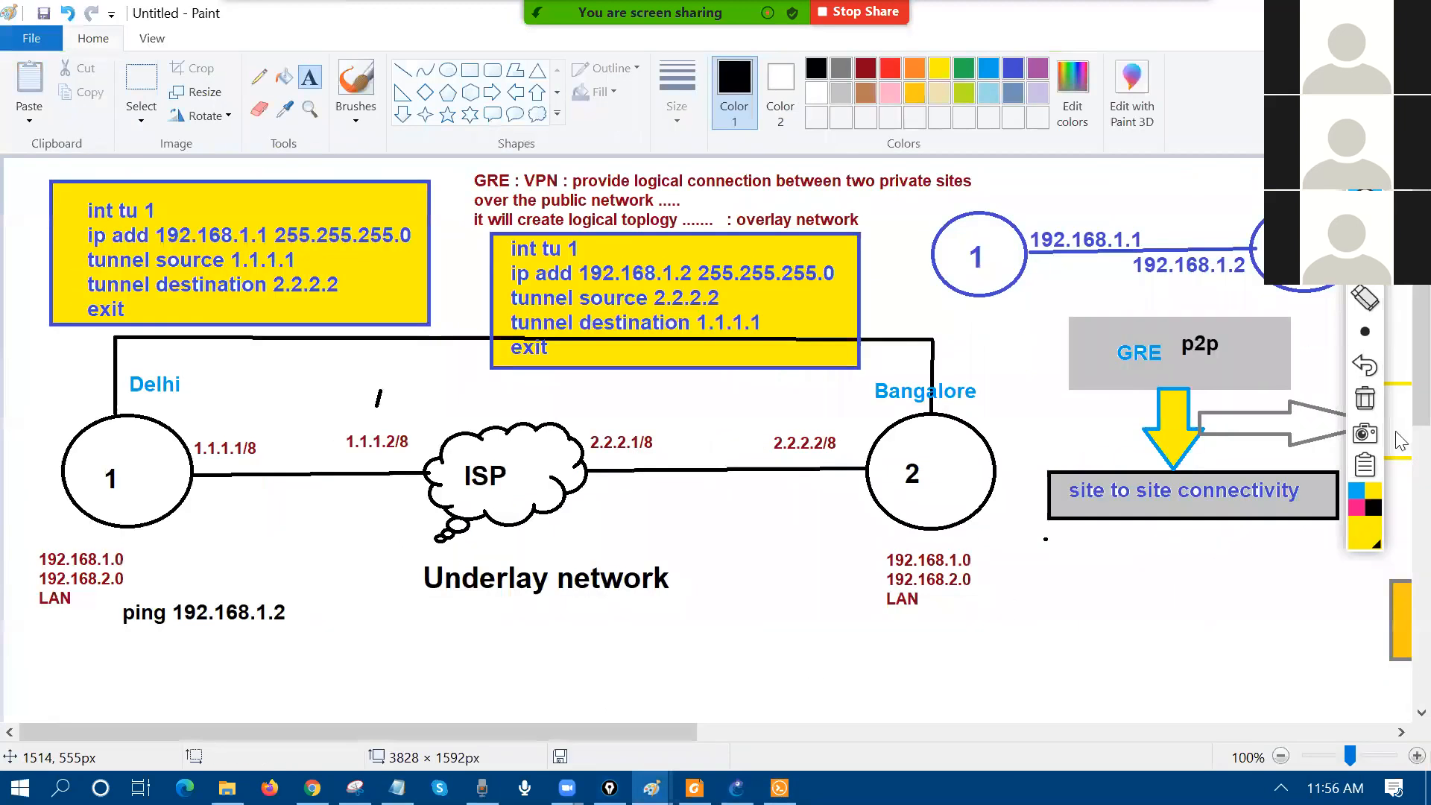
{"action": "scroll", "coordinate": [770, 450], "scroll_direction": "down", "scroll_amount": 5}
{"action": "left_click_drag", "start_coordinate": [254, 327], "coordinate": [1238, 686]}
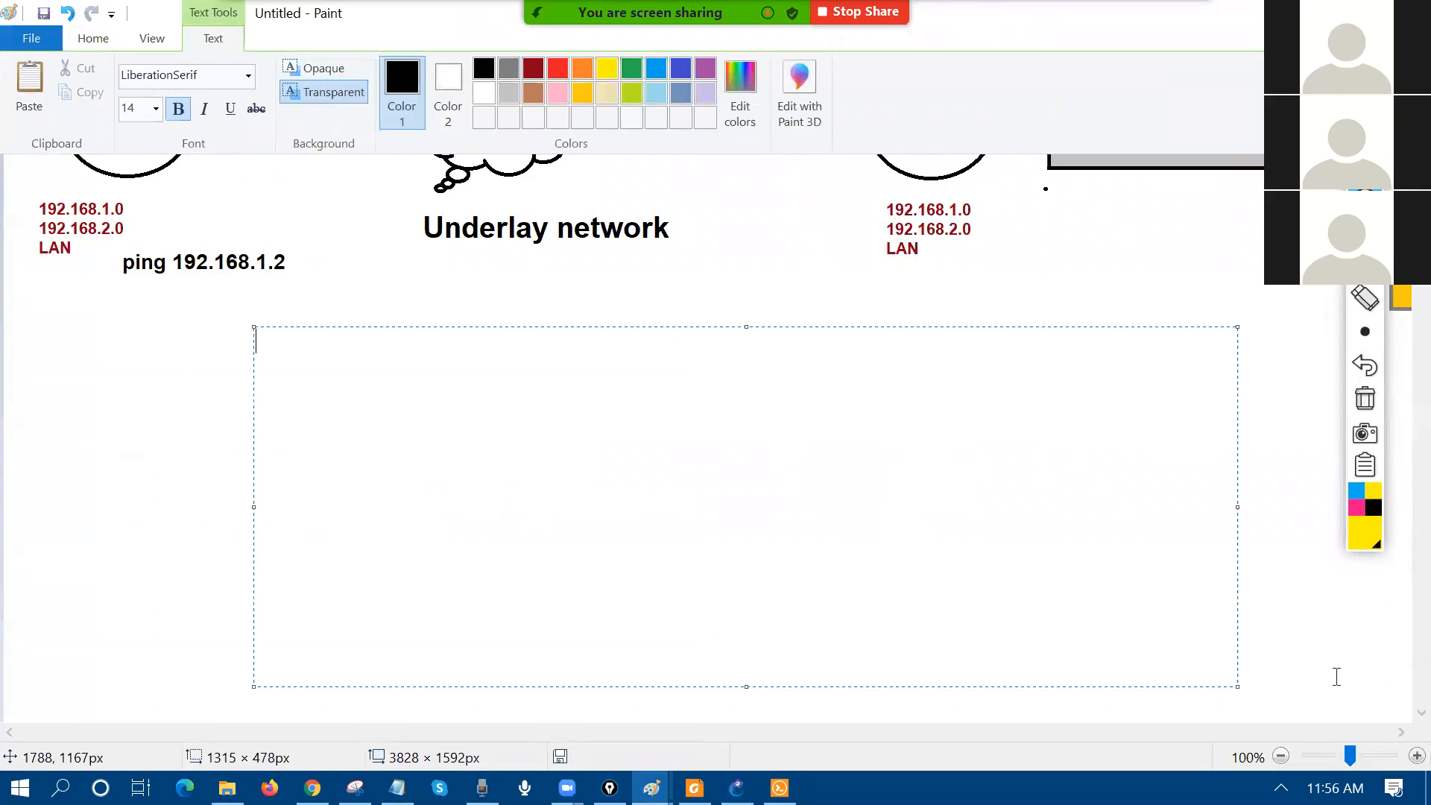
{"action": "left_click", "coordinate": [156, 109]}
{"action": "left_click", "coordinate": [133, 332]}
{"action": "type", "text": "ne"}
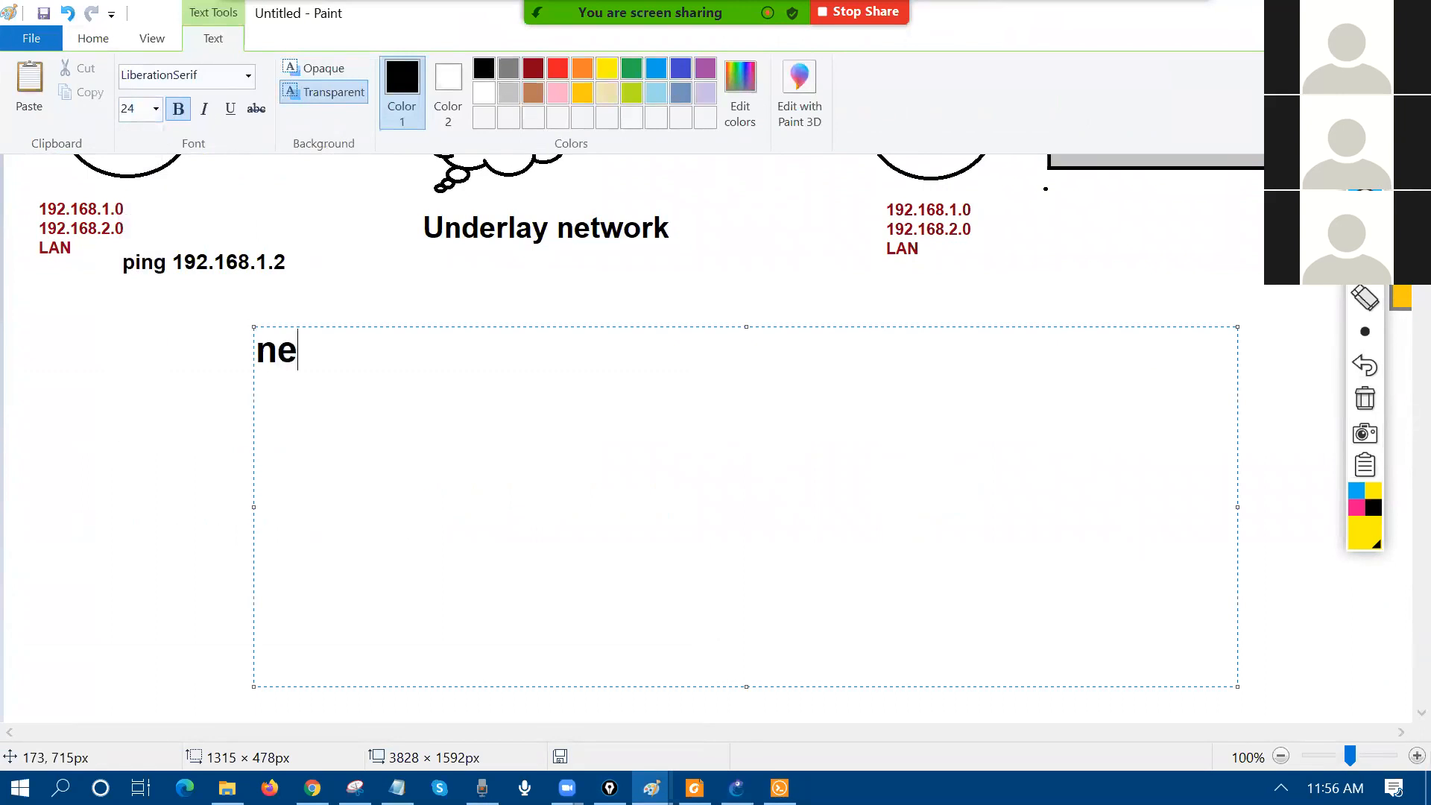
{"action": "type", "text": "xt hop resoultion"}
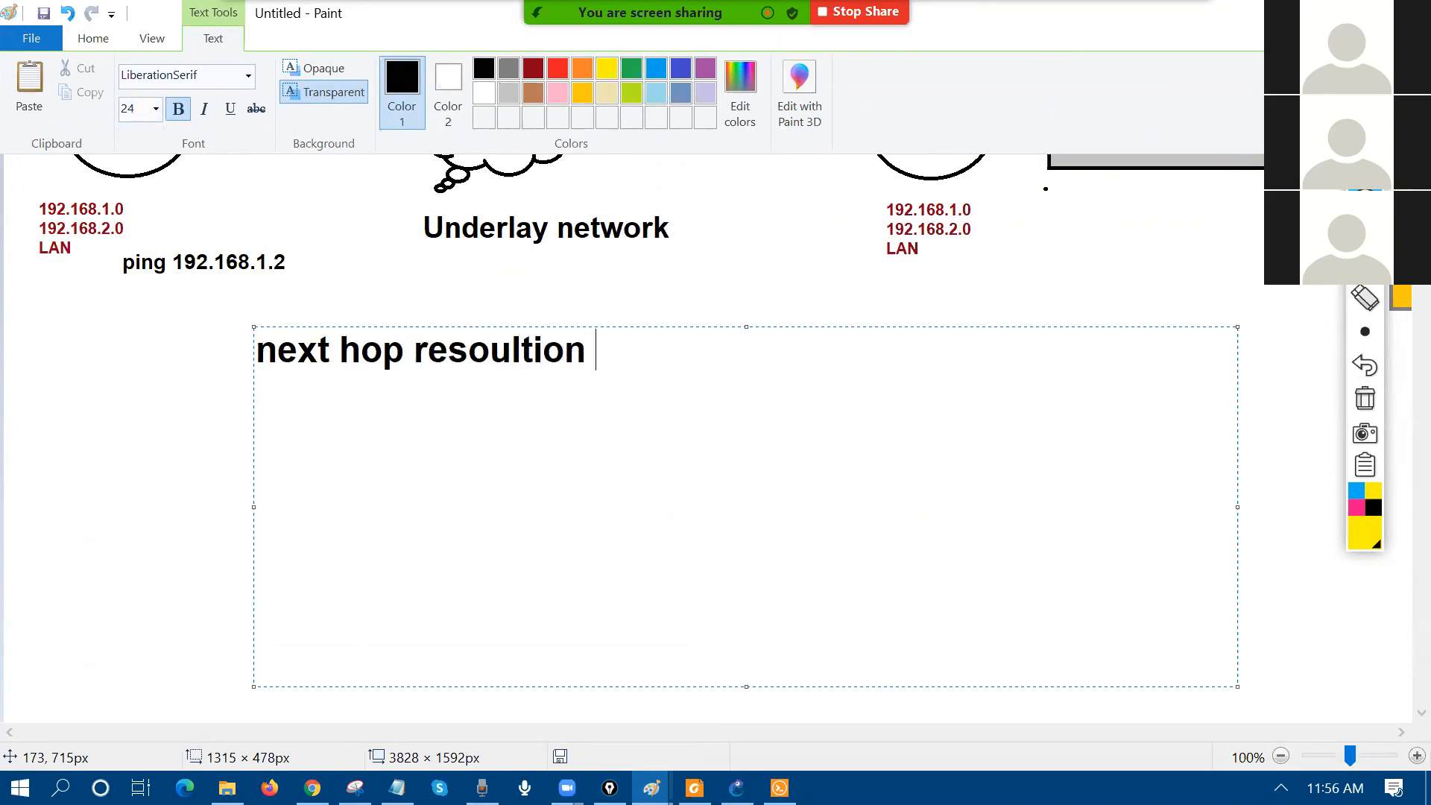
{"action": "key", "text": "BackSpace"}
{"action": "key", "text": "BackSpace"}
{"action": "key", "text": "BackSpace"}
{"action": "key", "text": "BackSpace"}
{"action": "type", "text": "lution protocol"}
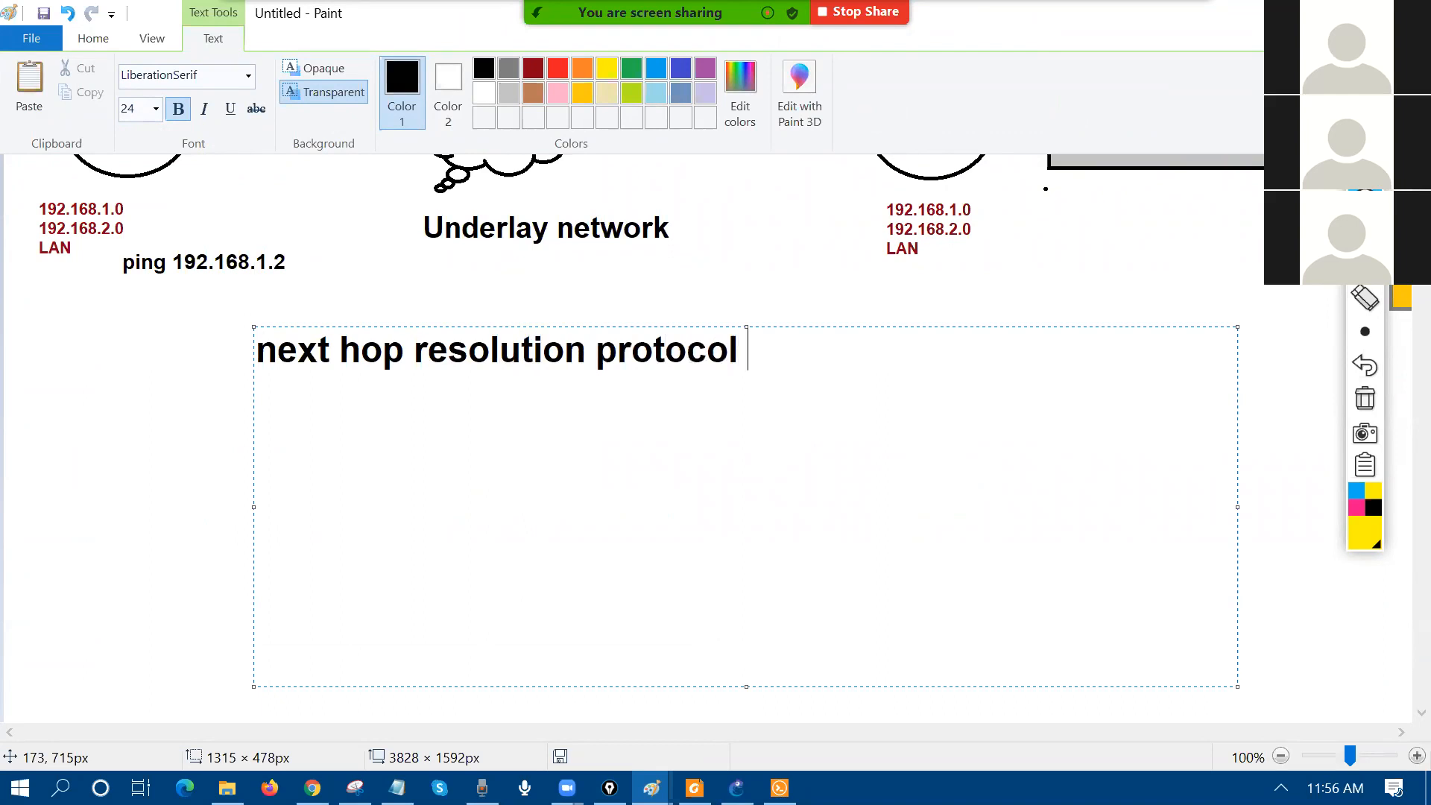
{"action": "key", "text": "Return"}
{"action": "left_click", "coordinate": [131, 340]}
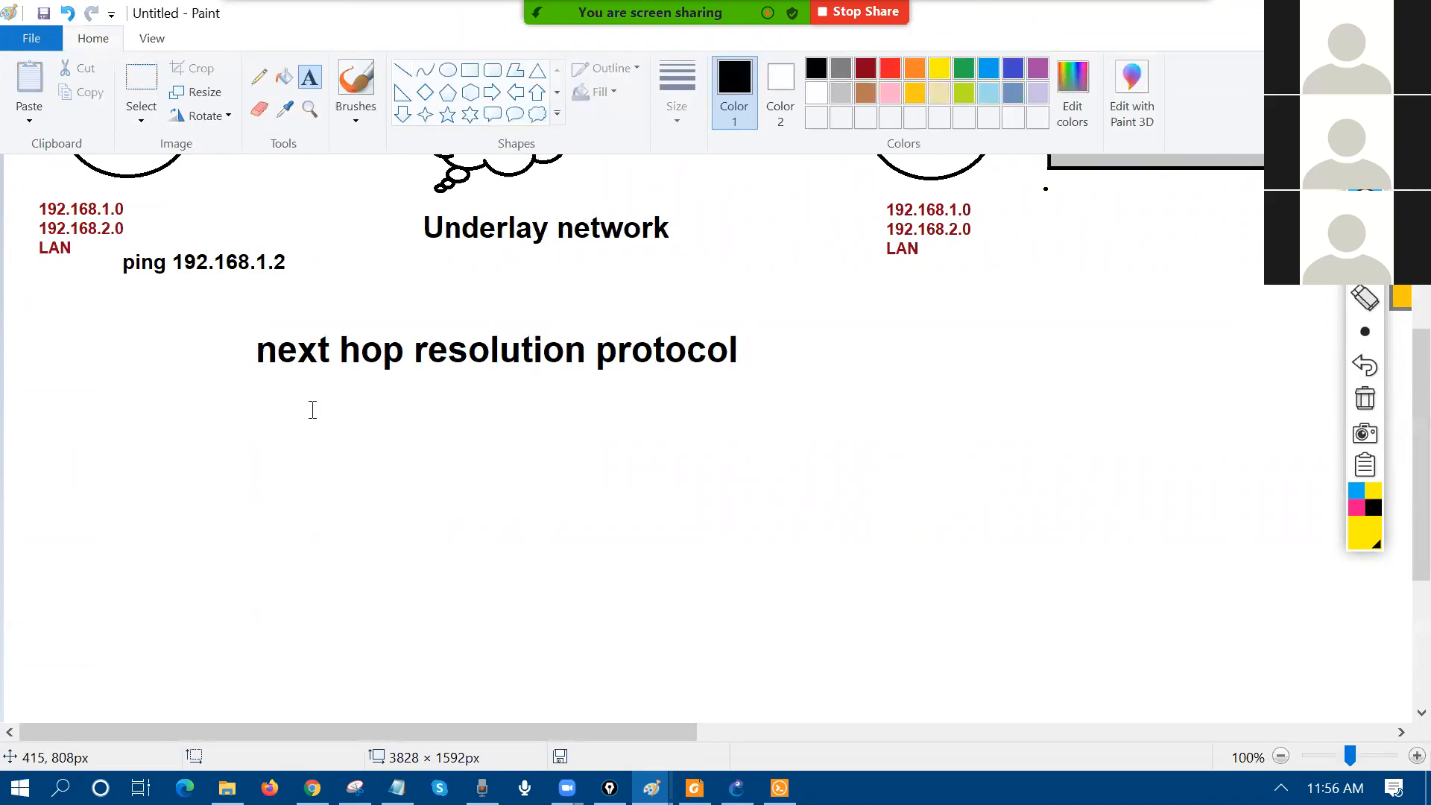
Step: Type beneath it: 'This protocol is used to resolve the destiantion public ip address.'
{"action": "left_click", "coordinate": [381, 388]}
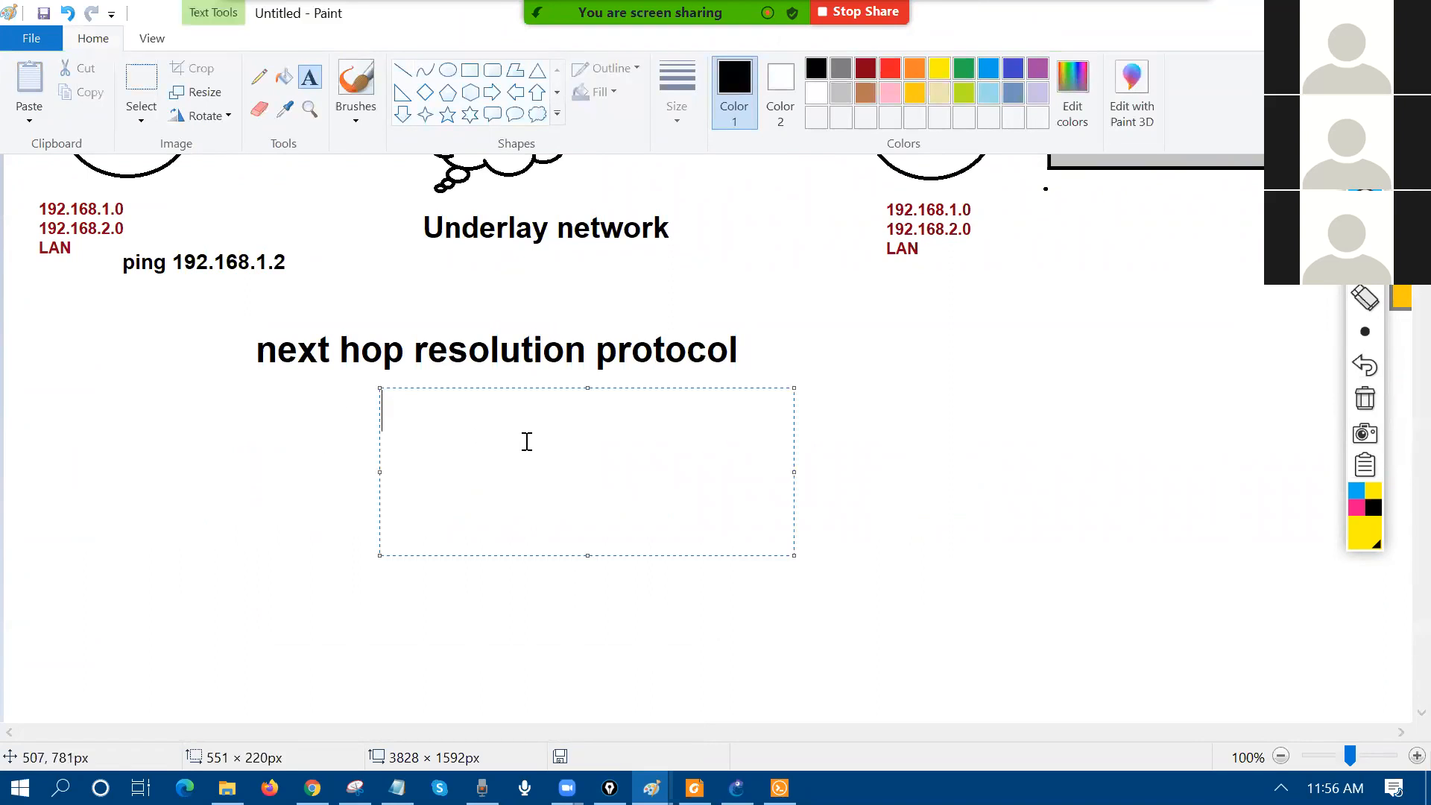
{"action": "type", "text": "This protocol is used to reso"}
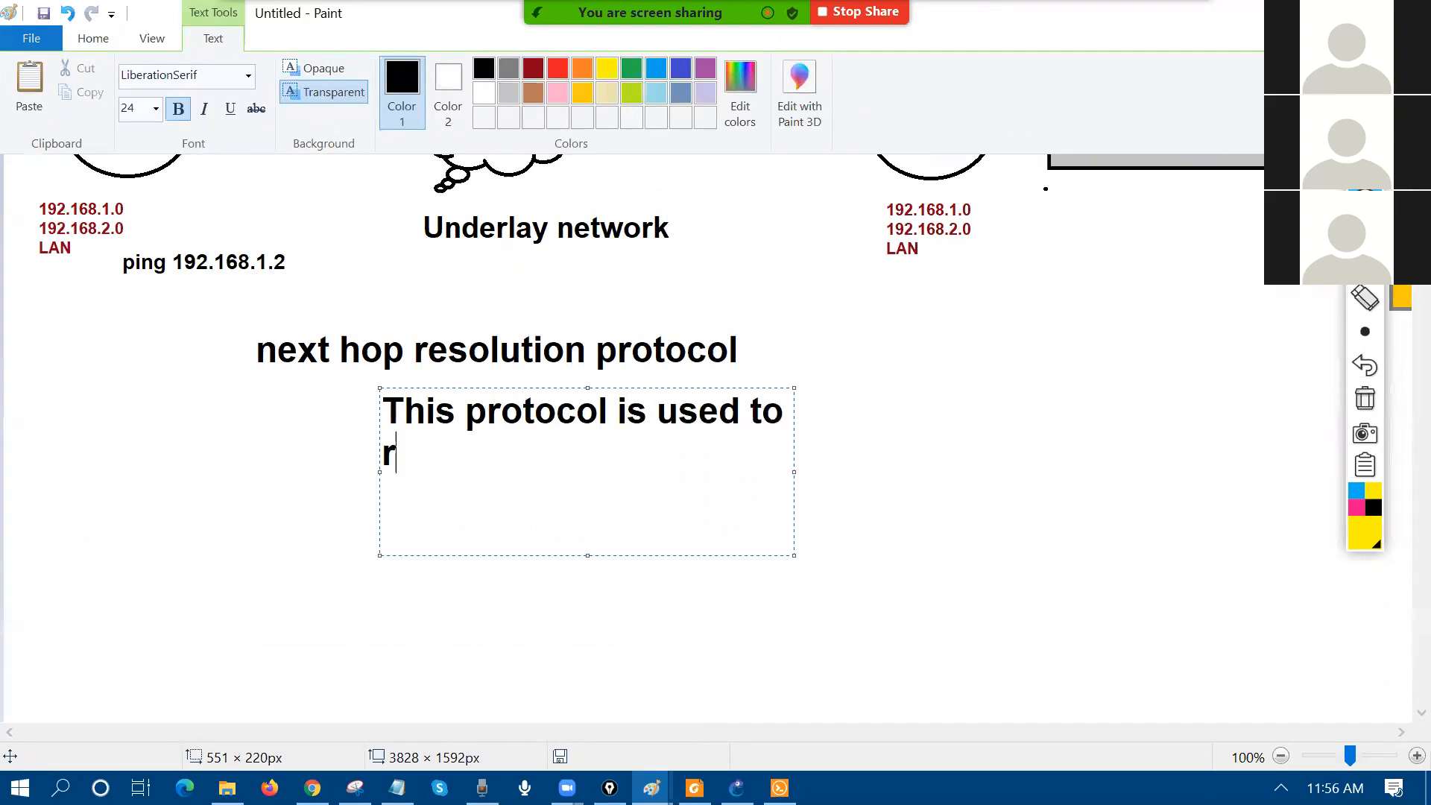
{"action": "type", "text": "lver the"}
{"action": "key", "text": "BackSpace"}
{"action": "key", "text": "BackSpace"}
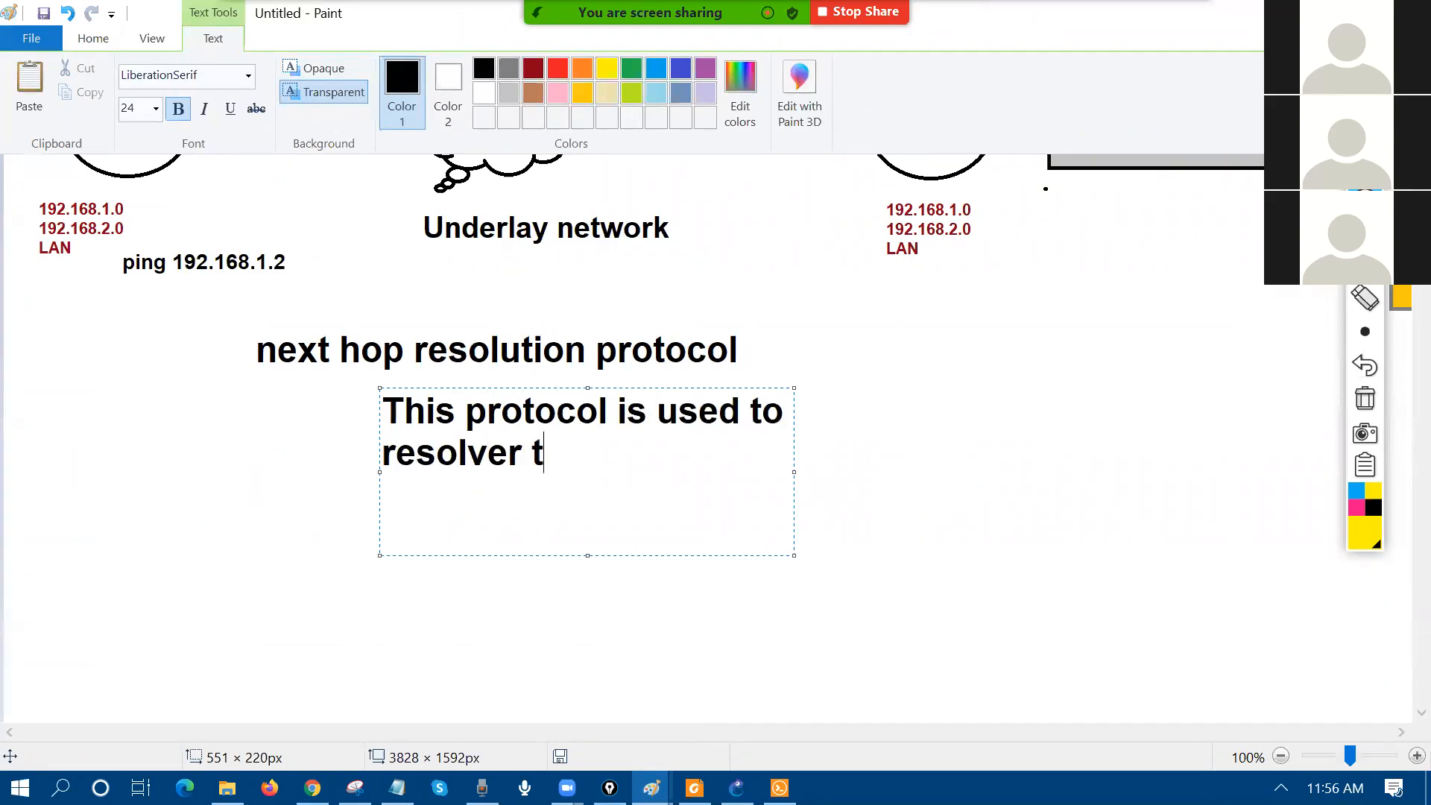
{"action": "type", "text": "the d"}
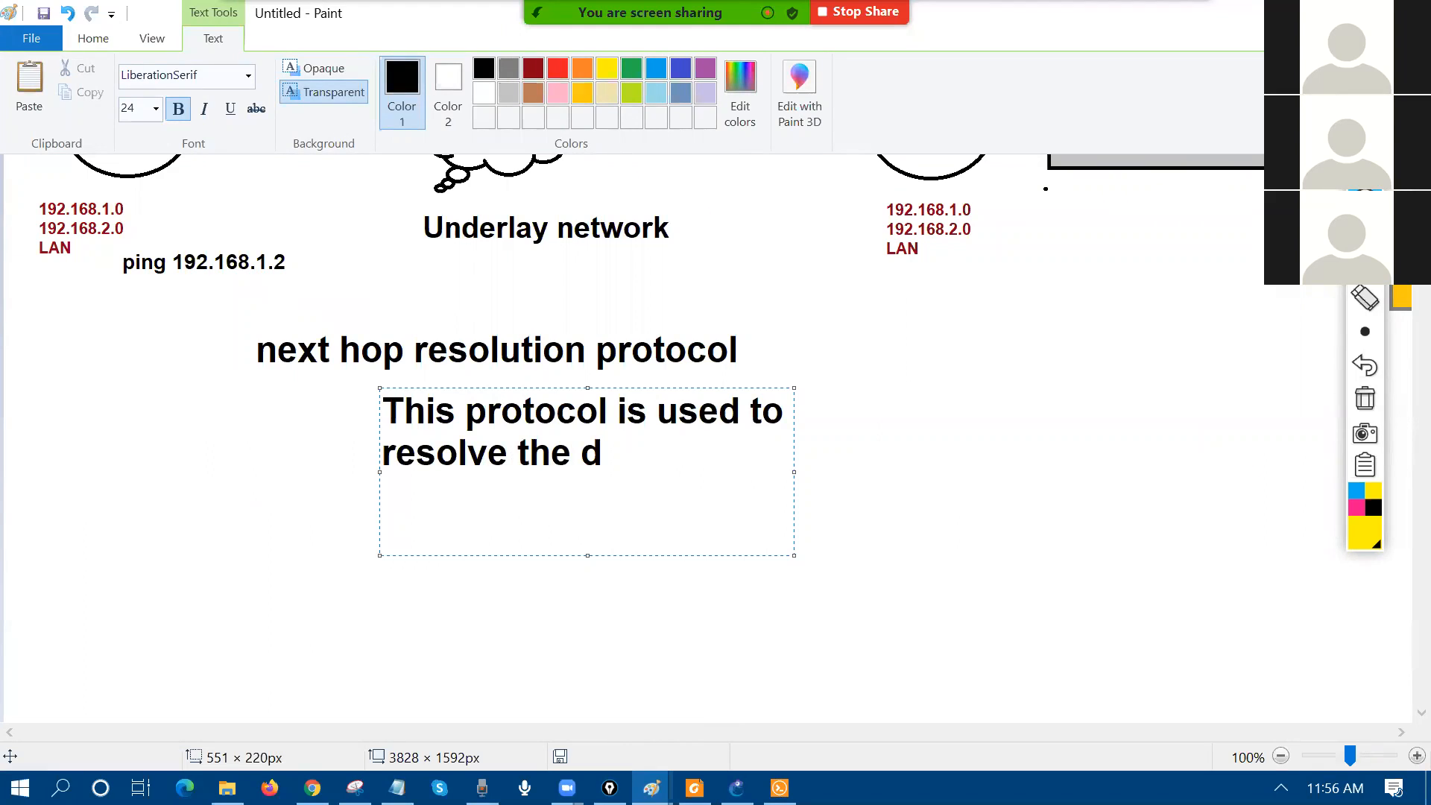
{"action": "key", "text": "BackSpace"}
{"action": "key", "text": "BackSpace"}
{"action": "type", "text": "destiantion public"}
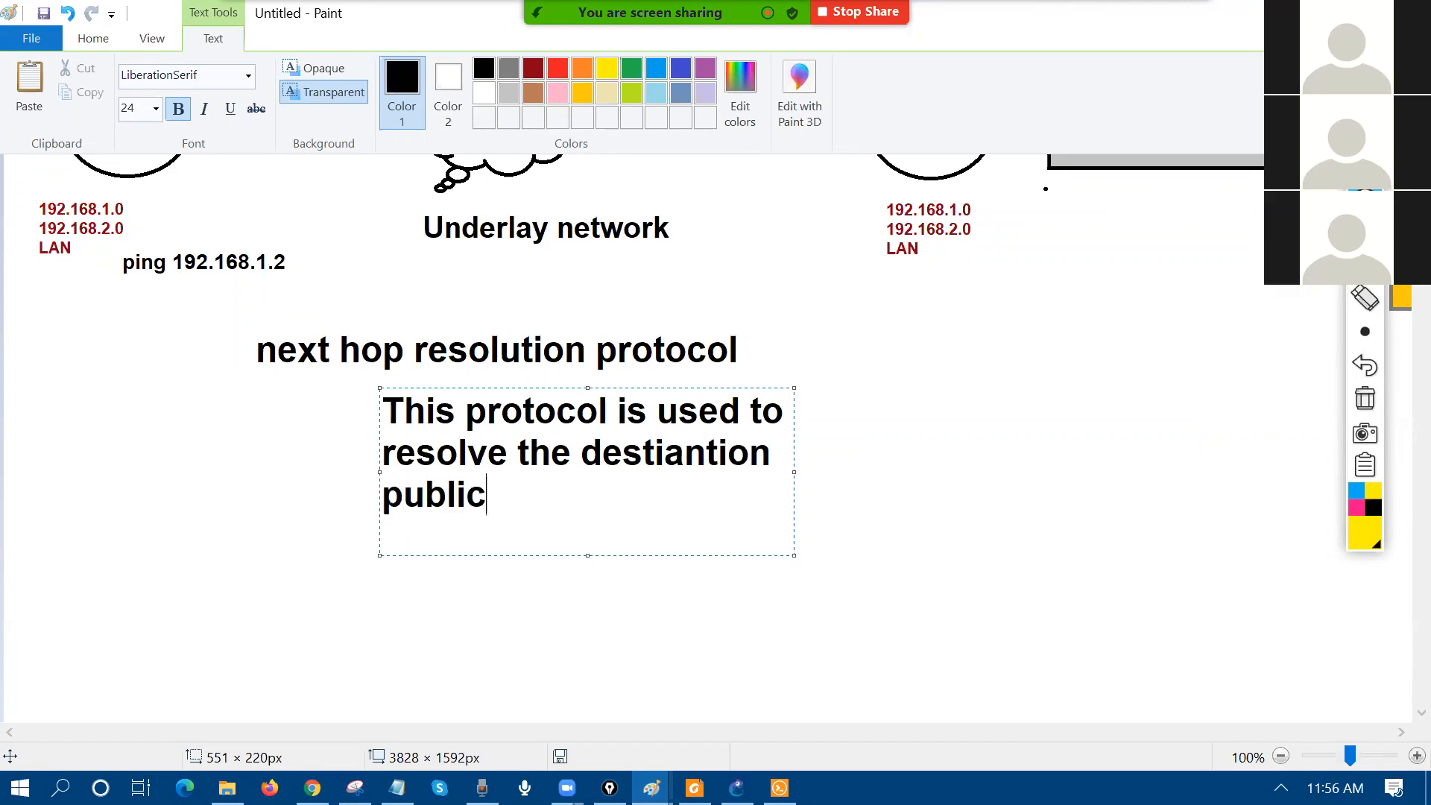
{"action": "type", "text": " ip addre"}
{"action": "key", "text": "BackSpace"}
{"action": "key", "text": "BackSpace"}
{"action": "type", "text": "dr"}
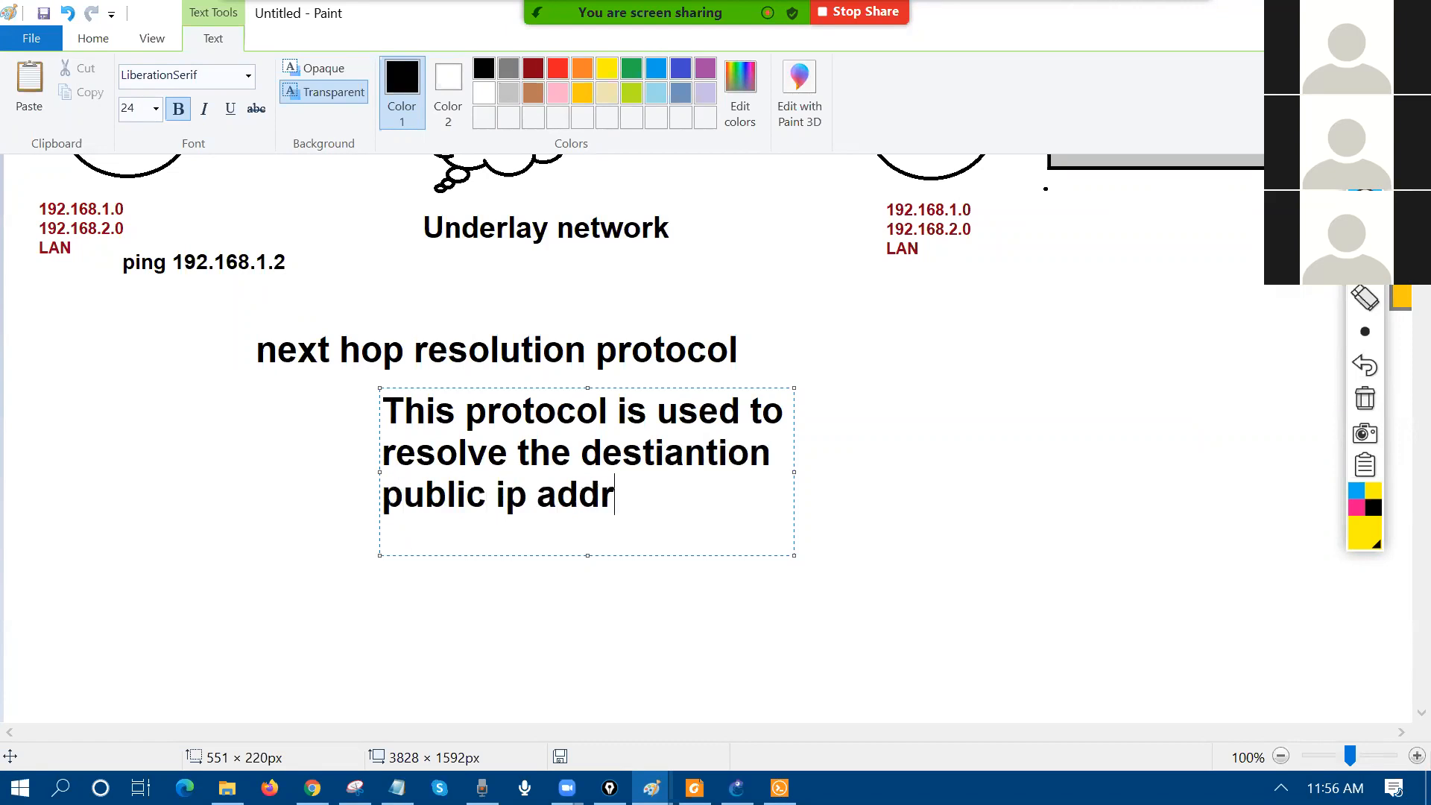
{"action": "type", "text": "ess"}
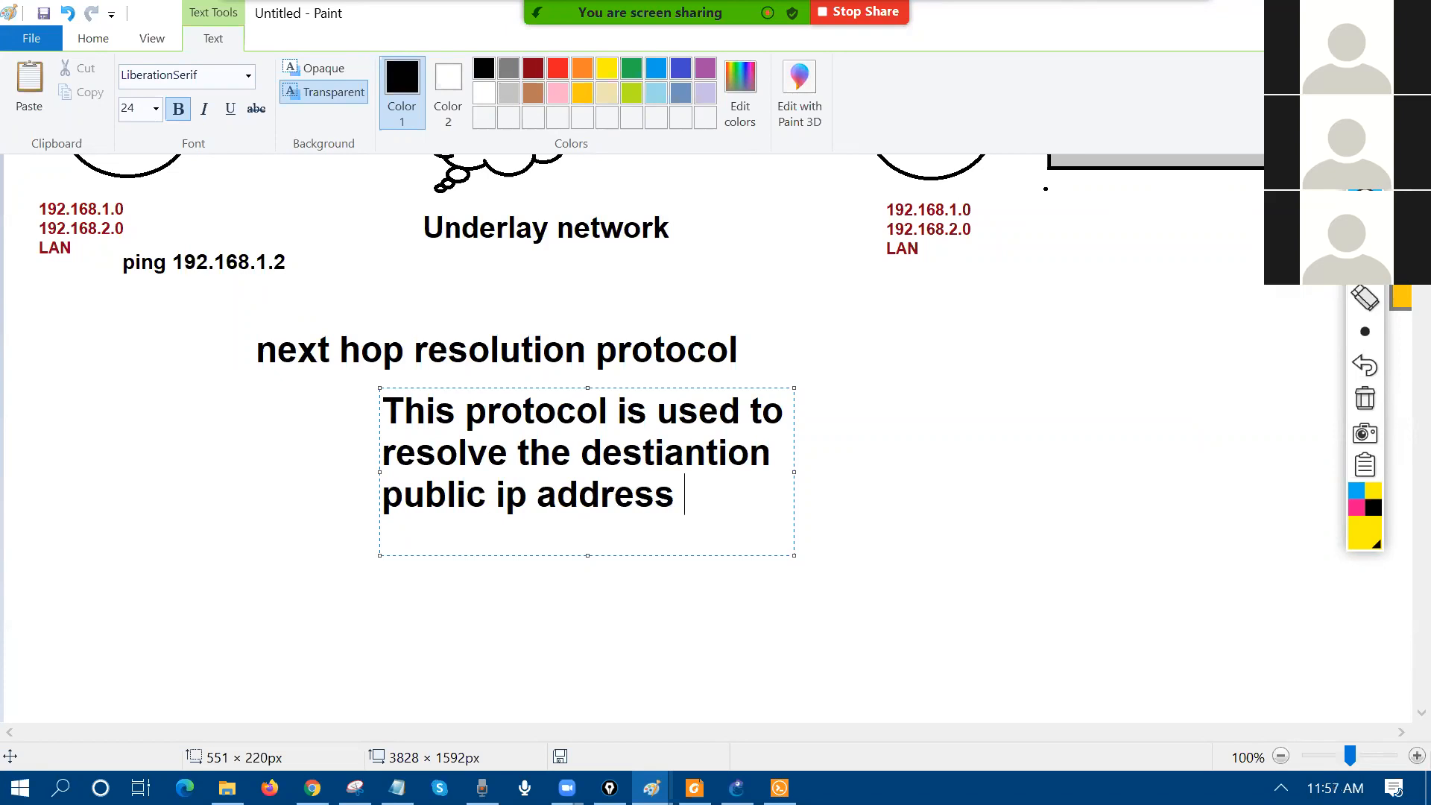
{"action": "left_click", "coordinate": [315, 443]}
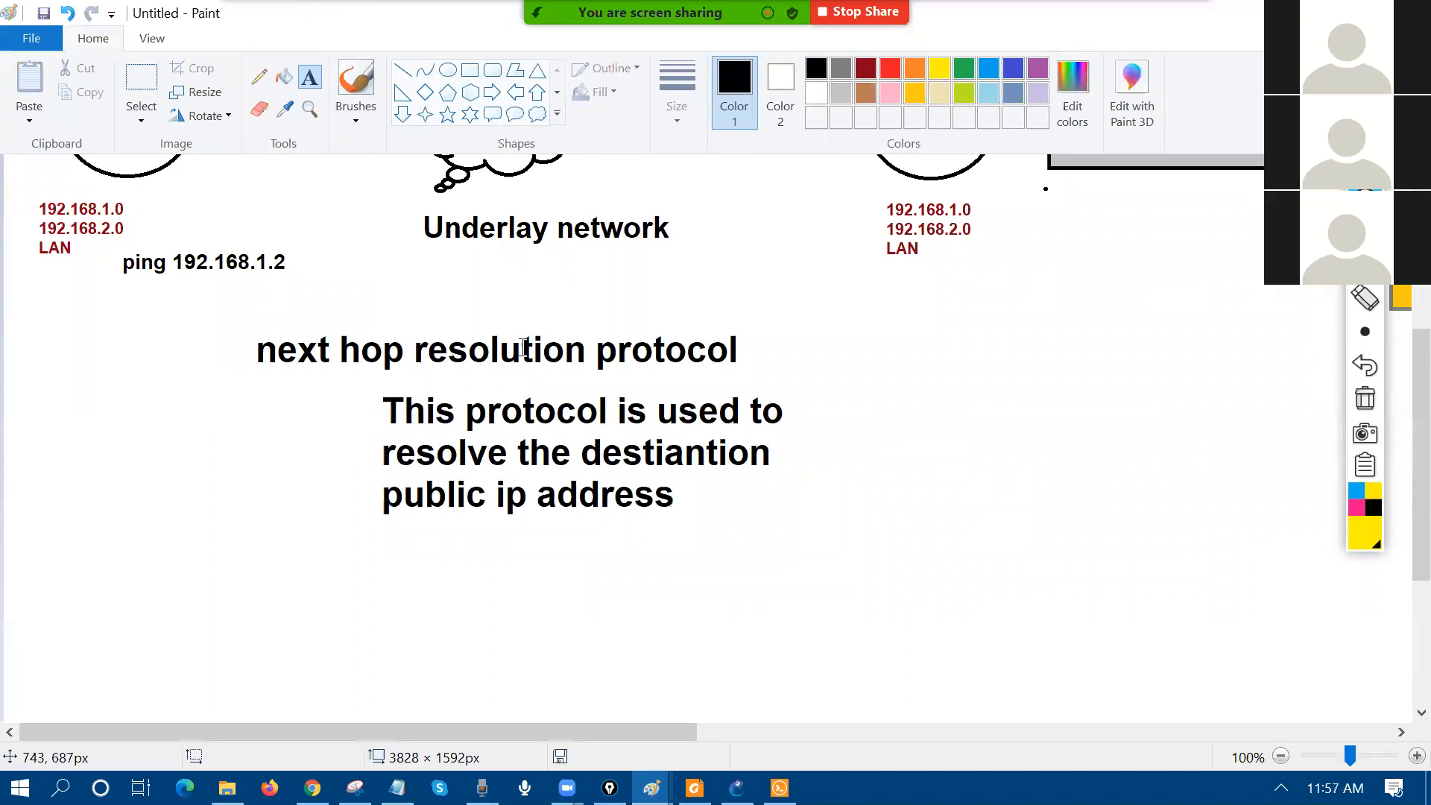
Step: Draw a small rectangle at lower left and a larger one at lower right beneath the NHRP text
{"action": "left_click", "coordinate": [470, 70]}
{"action": "left_click_drag", "start_coordinate": [95, 570], "coordinate": [379, 670]}
{"action": "left_click_drag", "start_coordinate": [689, 556], "coordinate": [1044, 679]}
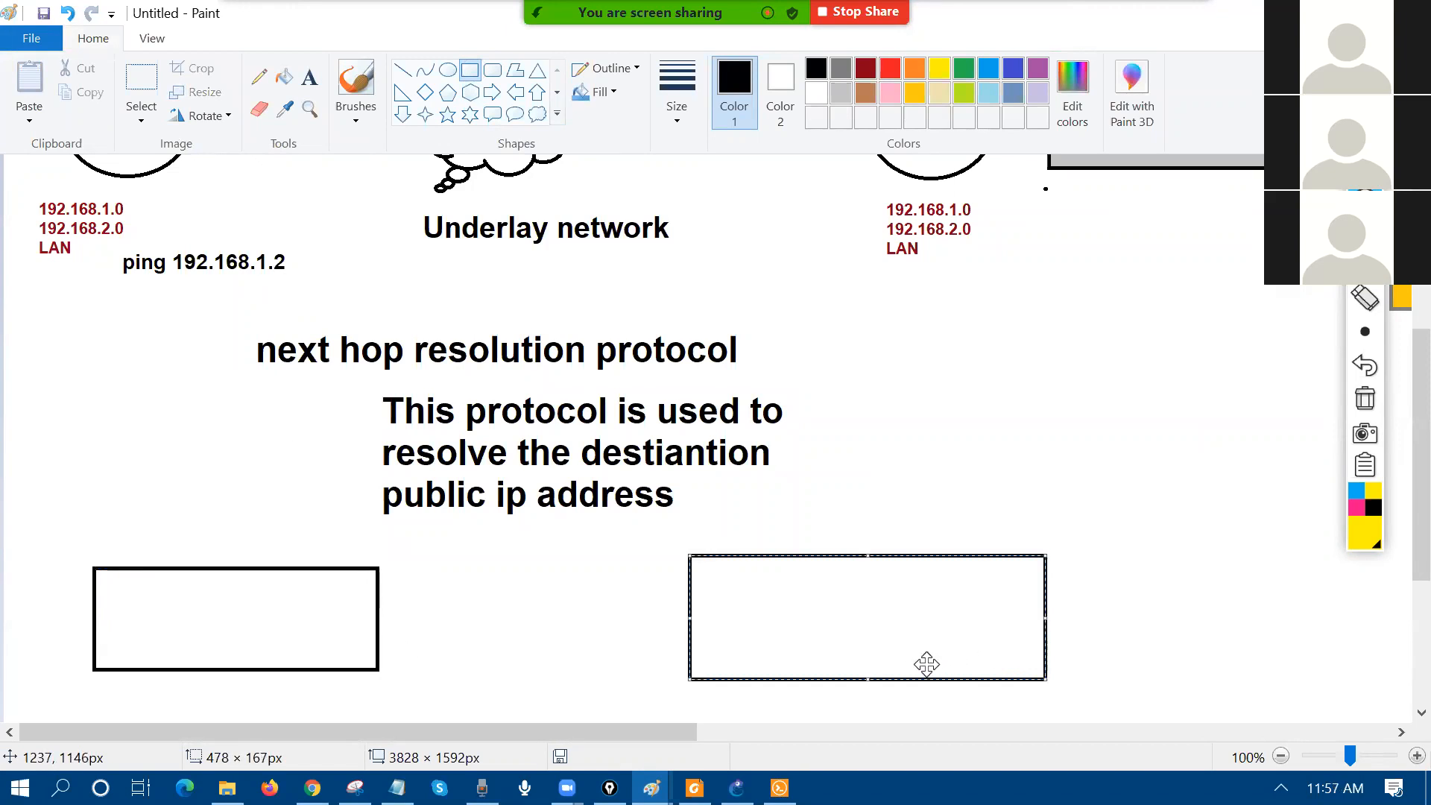
Step: Run 'sh arp' on R8 in Solar-PuTTY to list its ARP table
{"action": "left_click", "coordinate": [779, 788]}
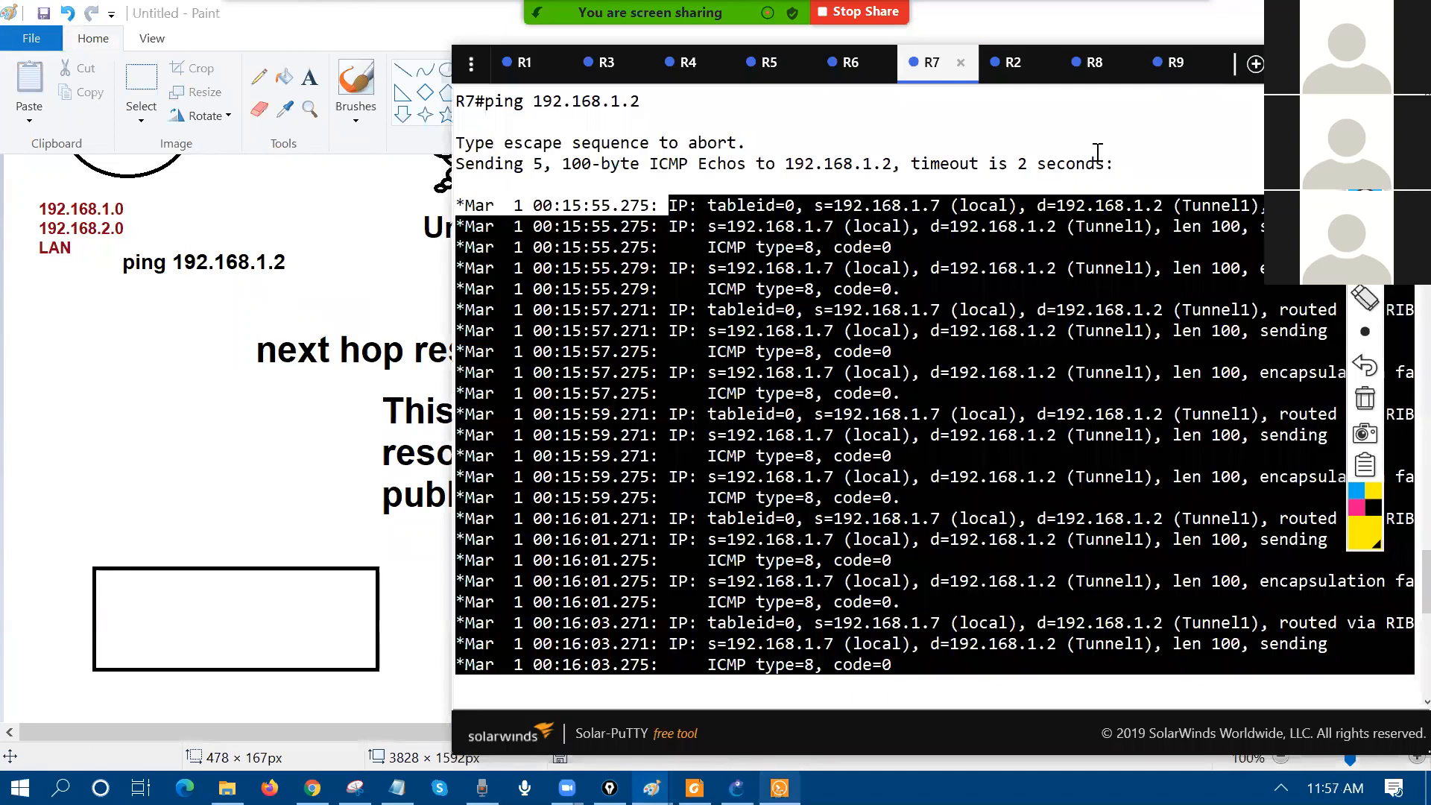
{"action": "left_click", "coordinate": [1094, 62]}
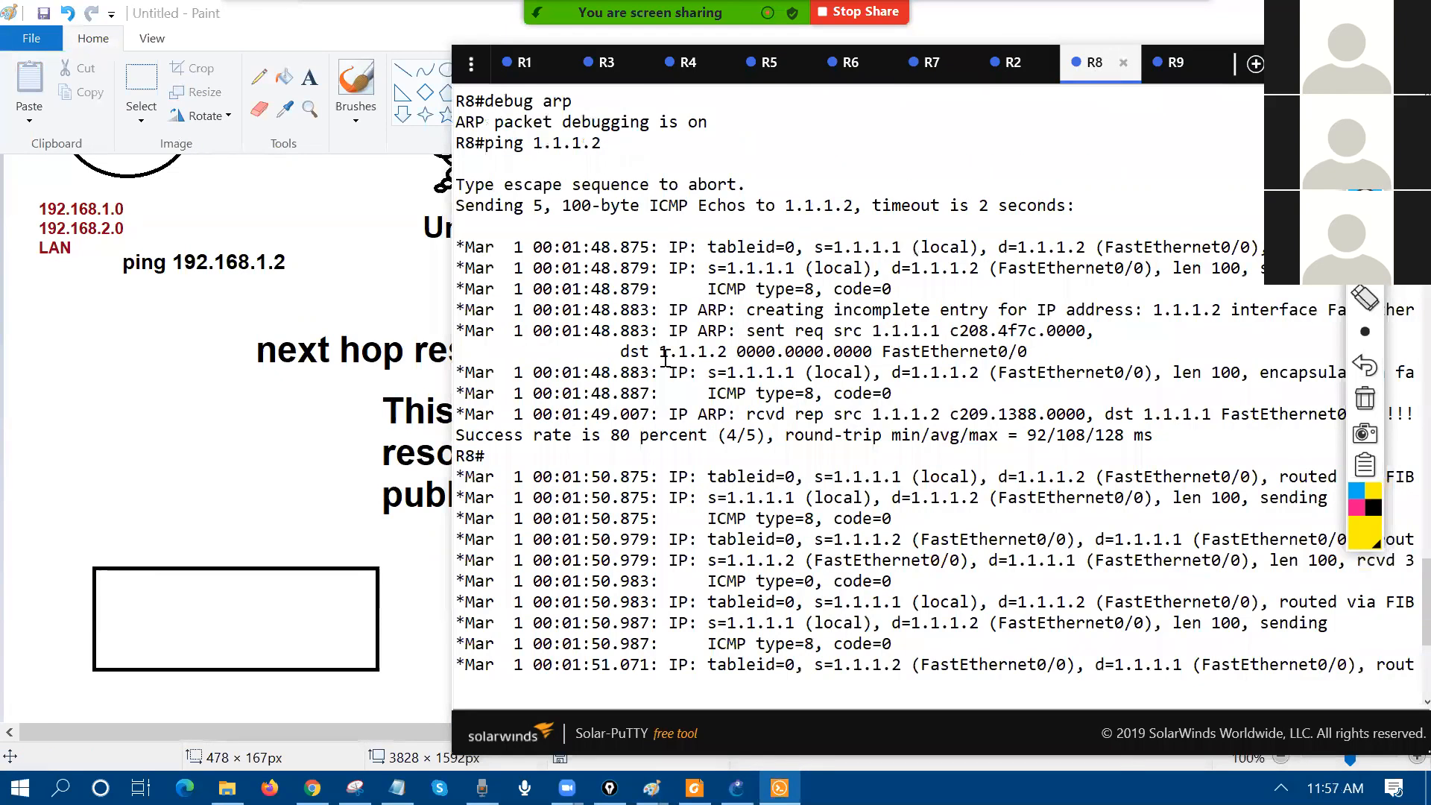
{"action": "key", "text": "Return"}
{"action": "key", "text": "Return"}
{"action": "key", "text": "Up"}
{"action": "key", "text": "Up"}
{"action": "key", "text": "Up"}
{"action": "key", "text": "Up"}
{"action": "key", "text": "Up"}
{"action": "key", "text": "BackSpace"}
{"action": "key", "text": "BackSpace"}
{"action": "key", "text": "BackSpace"}
{"action": "key", "text": "BackSpace"}
{"action": "key", "text": "BackSpace"}
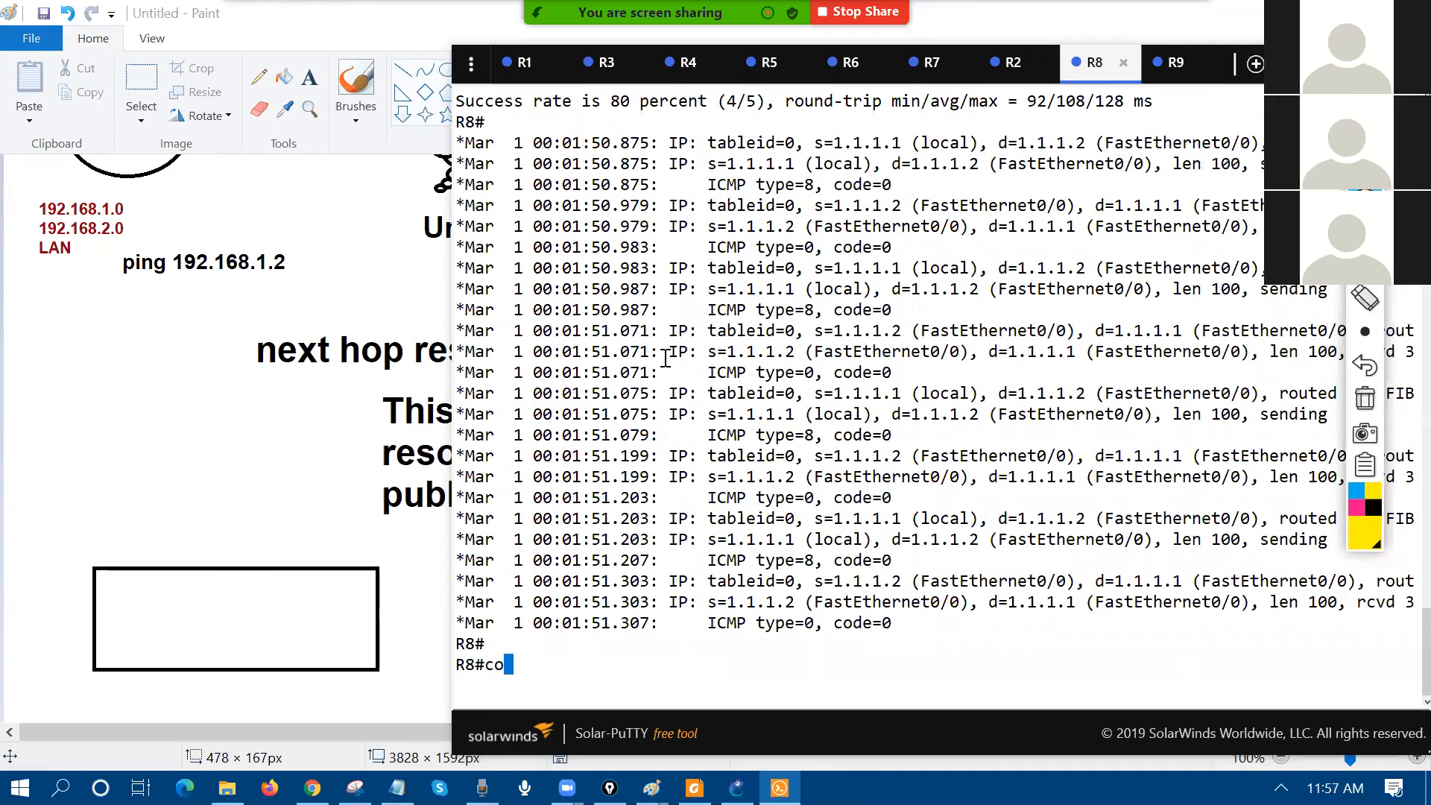
{"action": "type", "text": "sh arp"}
{"action": "key", "text": "Return"}
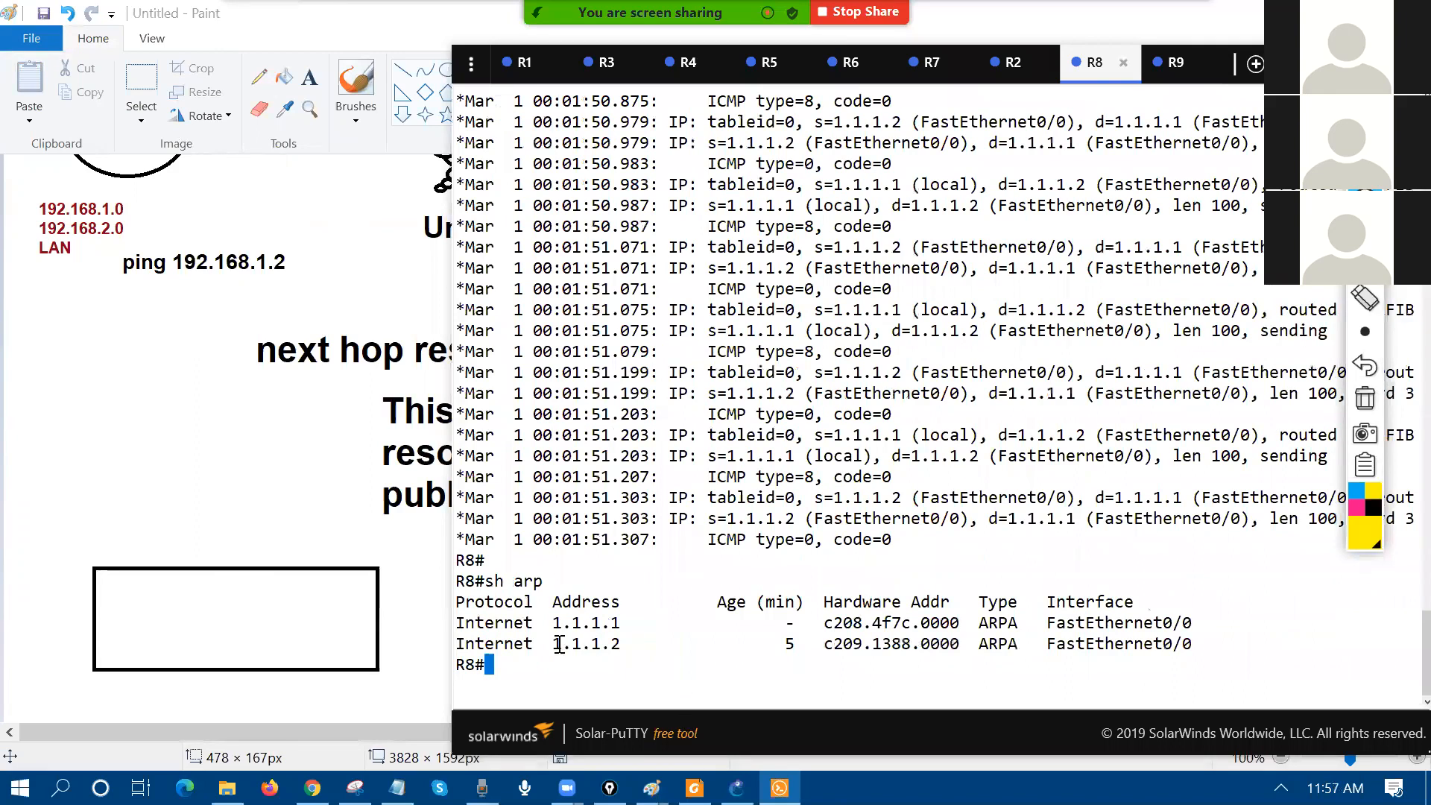
Step: Highlight the 1.1.1.2 entry's MAC c209.1388.0000 and age 5, then return to Paint
{"action": "left_click_drag", "start_coordinate": [556, 645], "coordinate": [624, 645]}
{"action": "left_click_drag", "start_coordinate": [825, 648], "coordinate": [922, 648]}
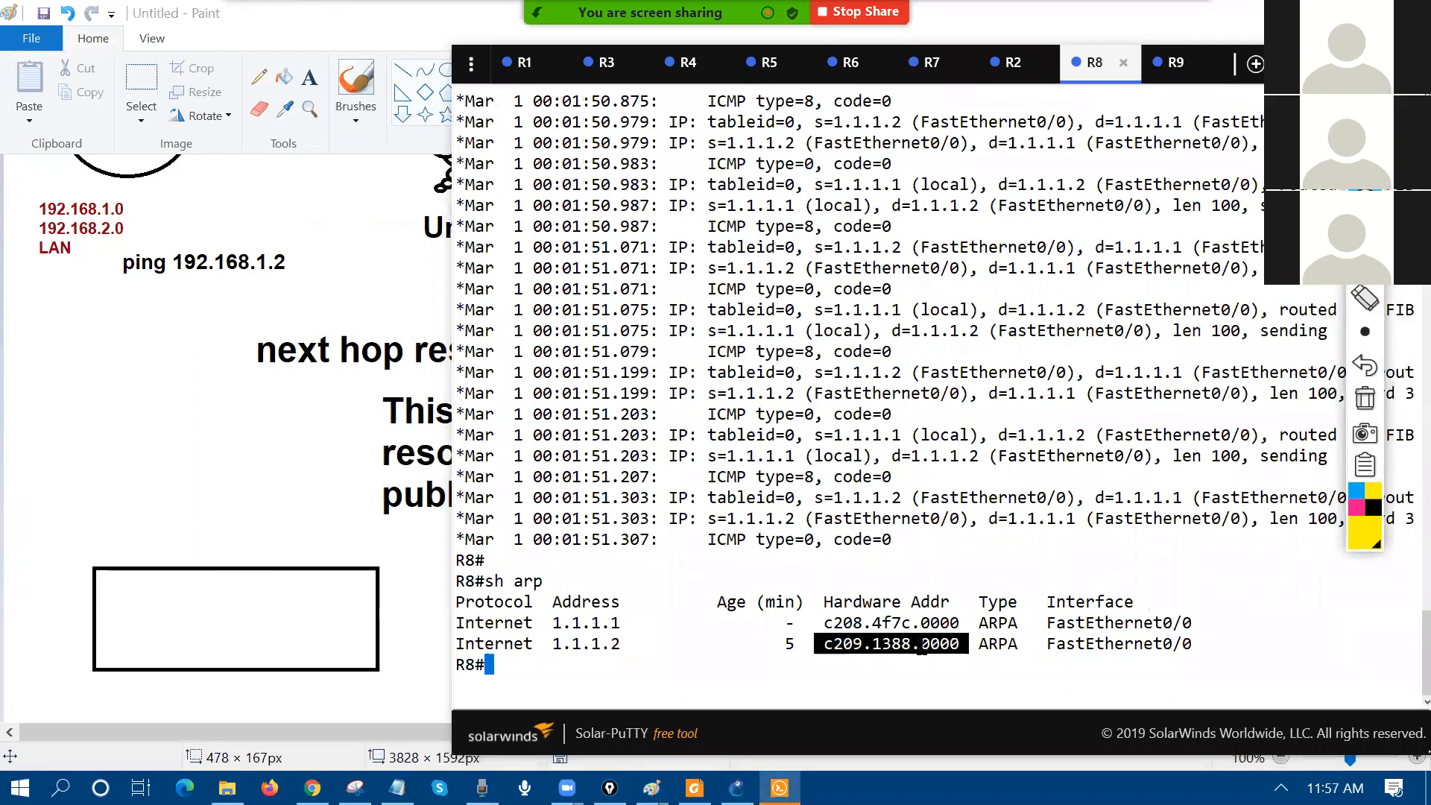
{"action": "left_click_drag", "start_coordinate": [768, 645], "coordinate": [814, 645]}
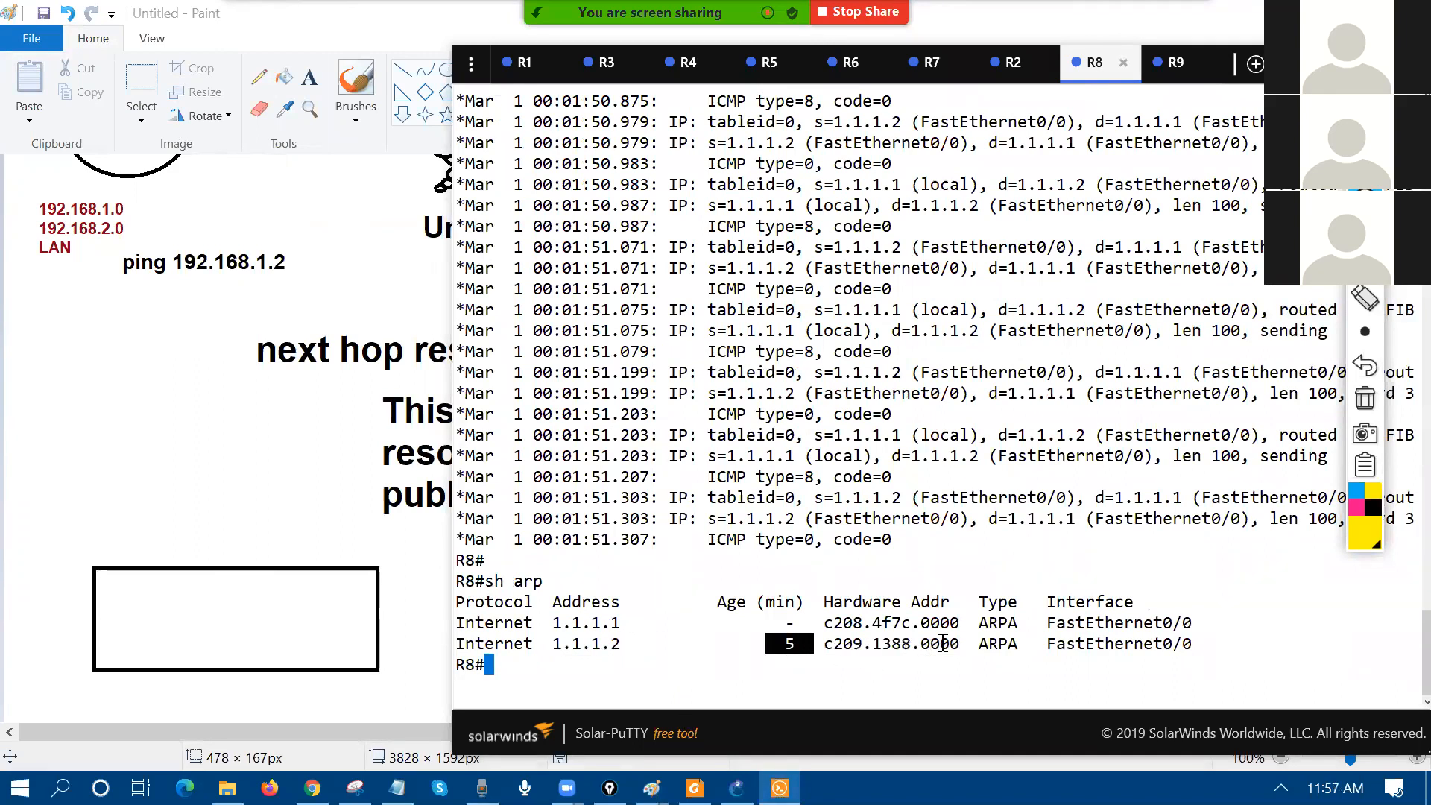
{"action": "left_click", "coordinate": [393, 524]}
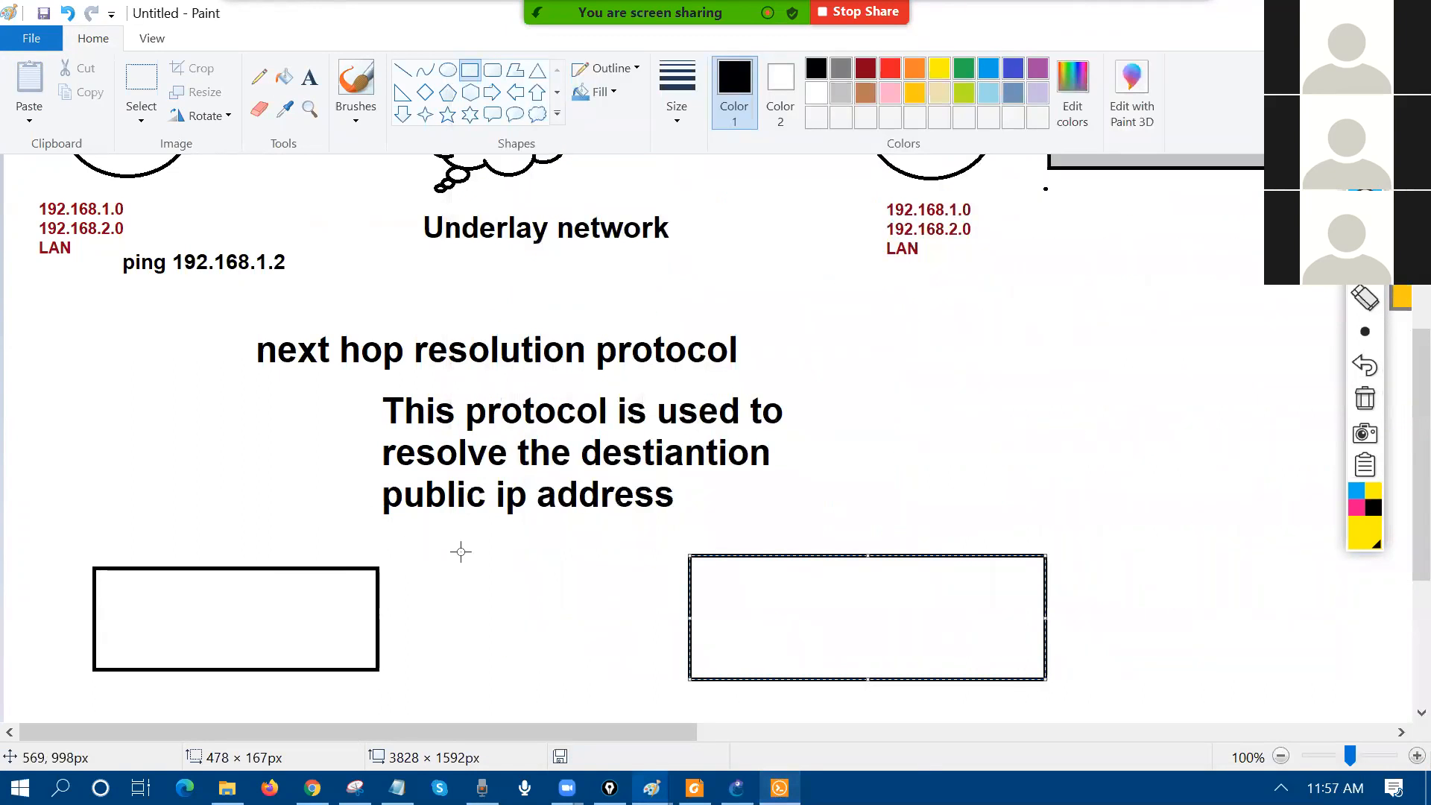
Step: Label the boxes 'Static mapping' and 'Dynamic mapping', and outline the protocol heading with a rectangle
{"action": "left_click", "coordinate": [310, 76]}
{"action": "left_click_drag", "start_coordinate": [129, 580], "coordinate": [470, 667]}
{"action": "type", "text": "Sttaic"}
{"action": "key", "text": "BackSpace"}
{"action": "key", "text": "BackSpace"}
{"action": "key", "text": "BackSpace"}
{"action": "key", "text": "BackSpace"}
{"action": "type", "text": "atic mapping"}
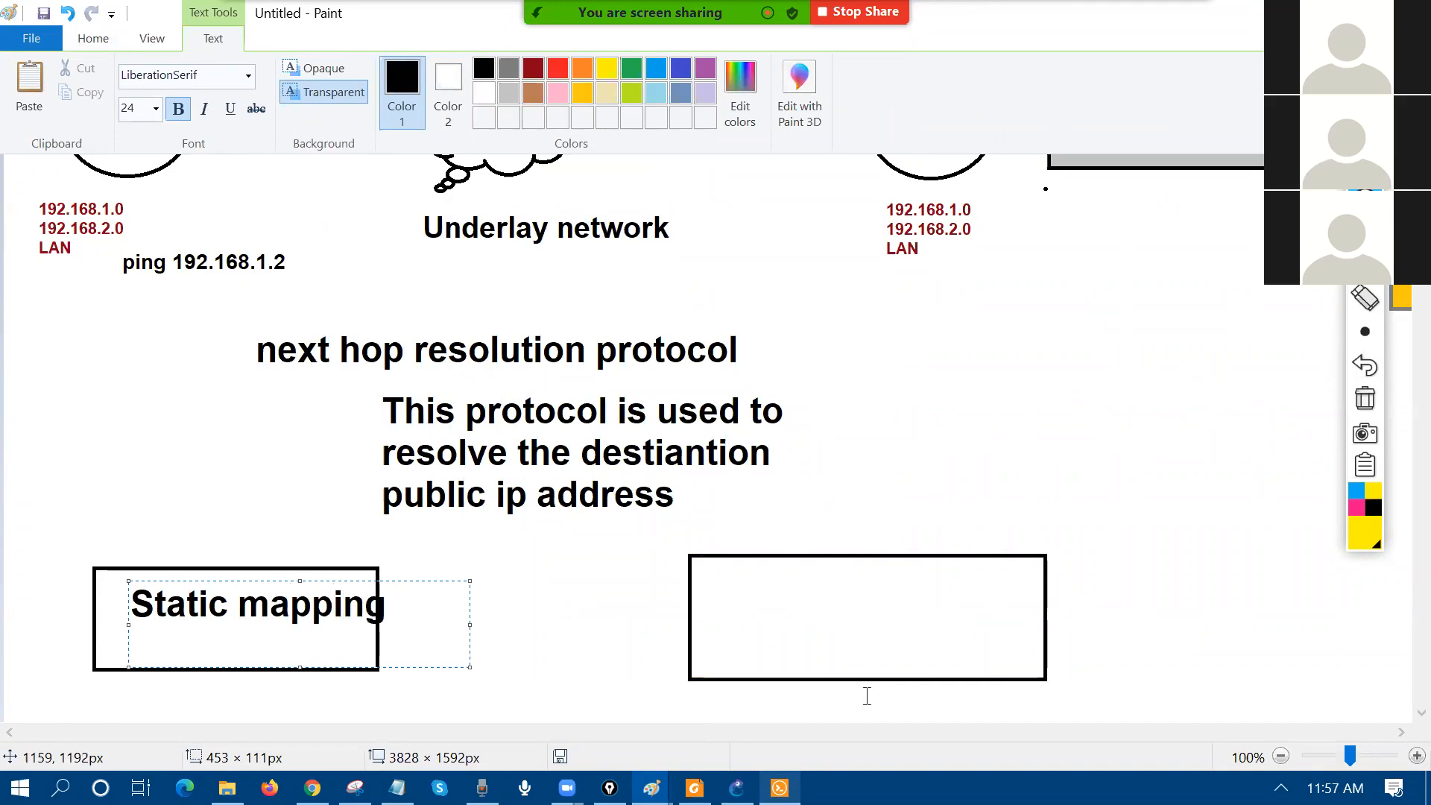
{"action": "left_click_drag", "start_coordinate": [704, 577], "coordinate": [1018, 641]}
{"action": "type", "text": "D"}
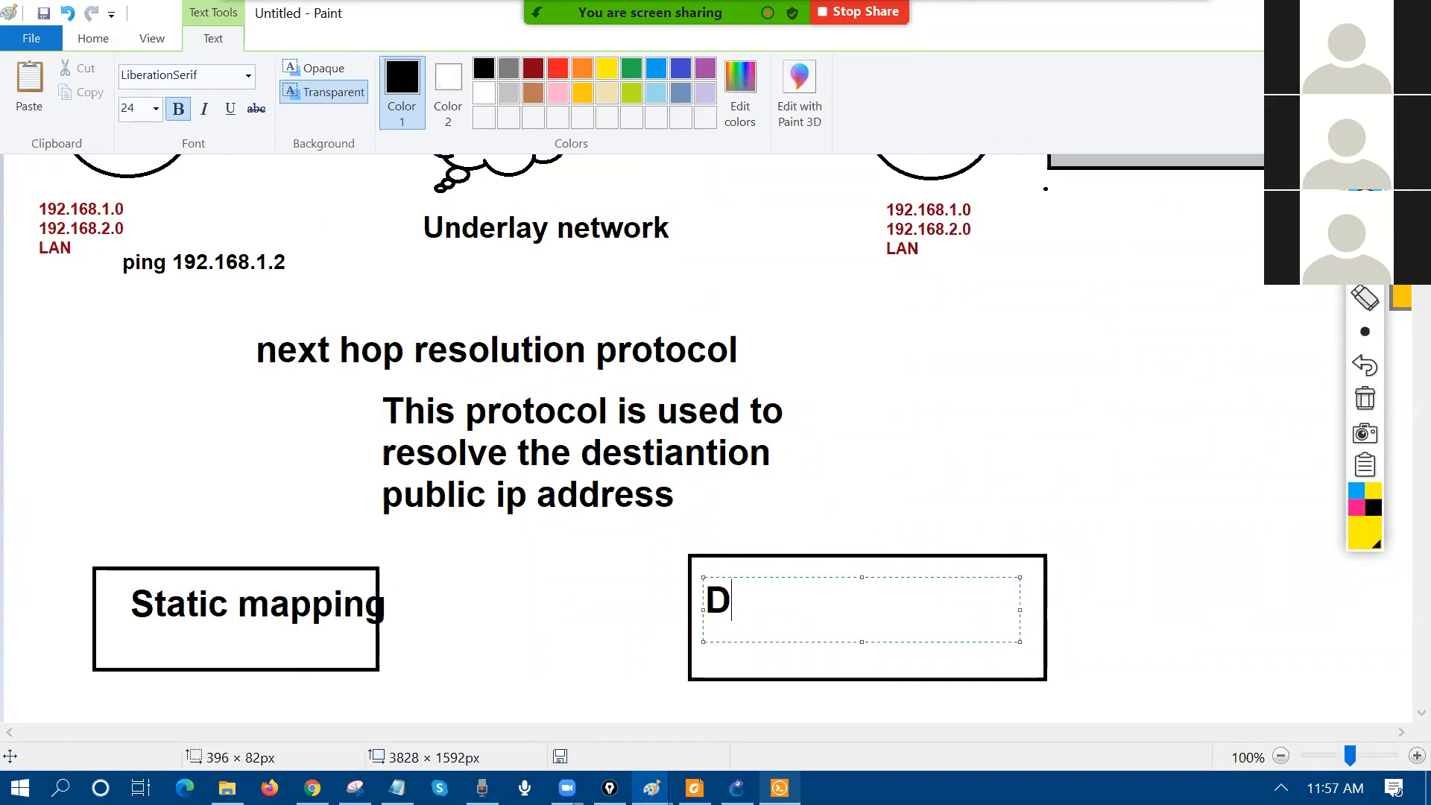
{"action": "type", "text": "ynamic m"}
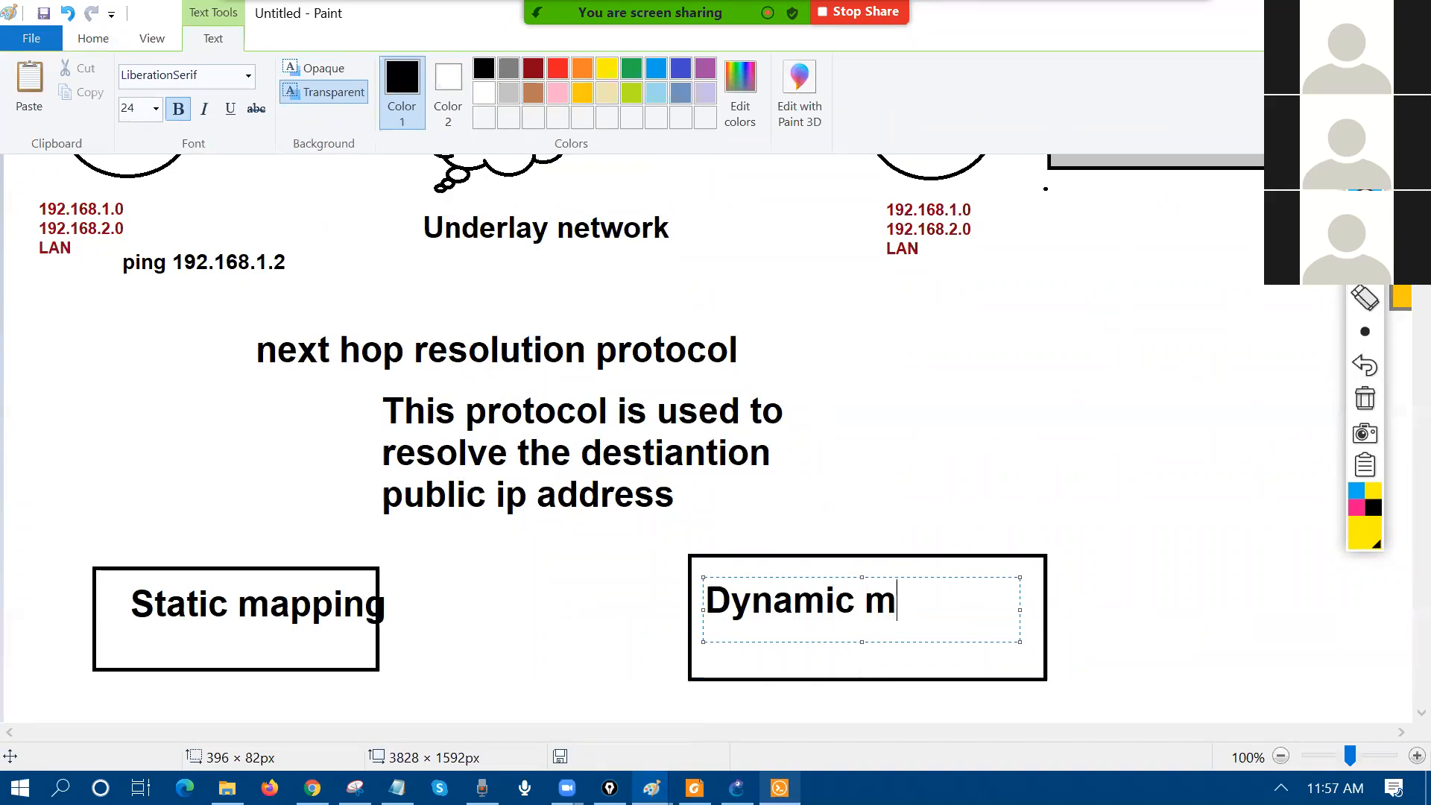
{"action": "type", "text": "apping"}
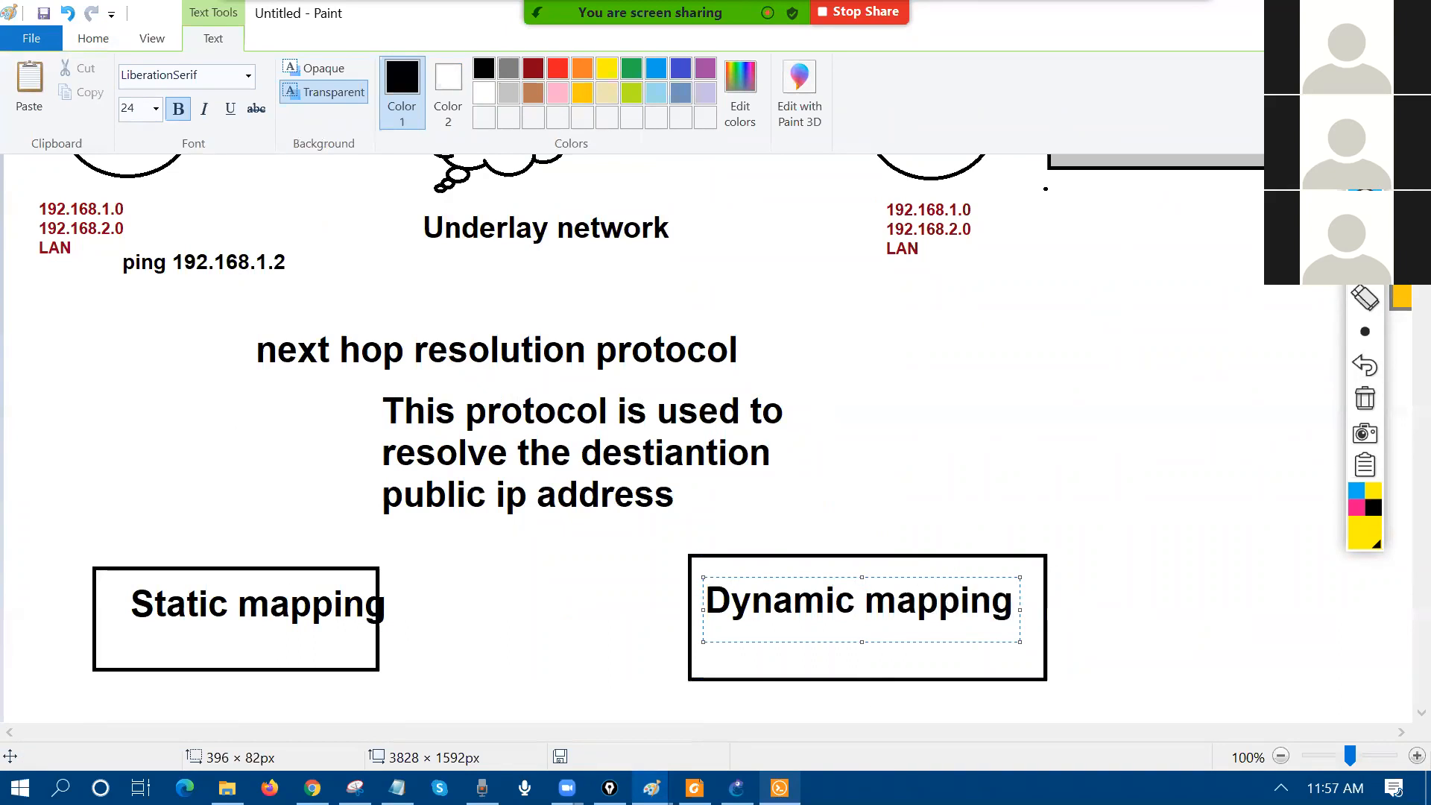
{"action": "left_click", "coordinate": [294, 566]}
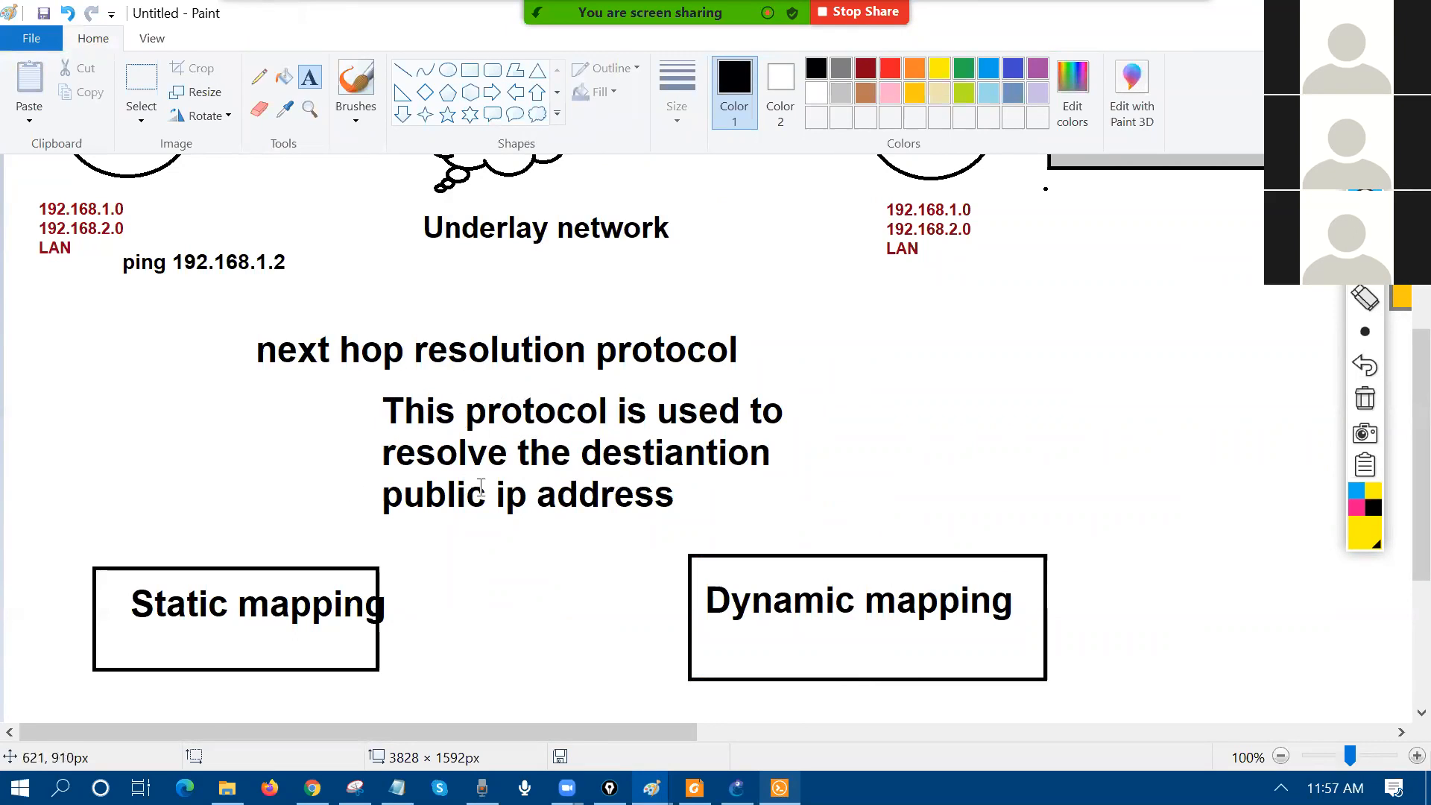
{"action": "left_click", "coordinate": [469, 70]}
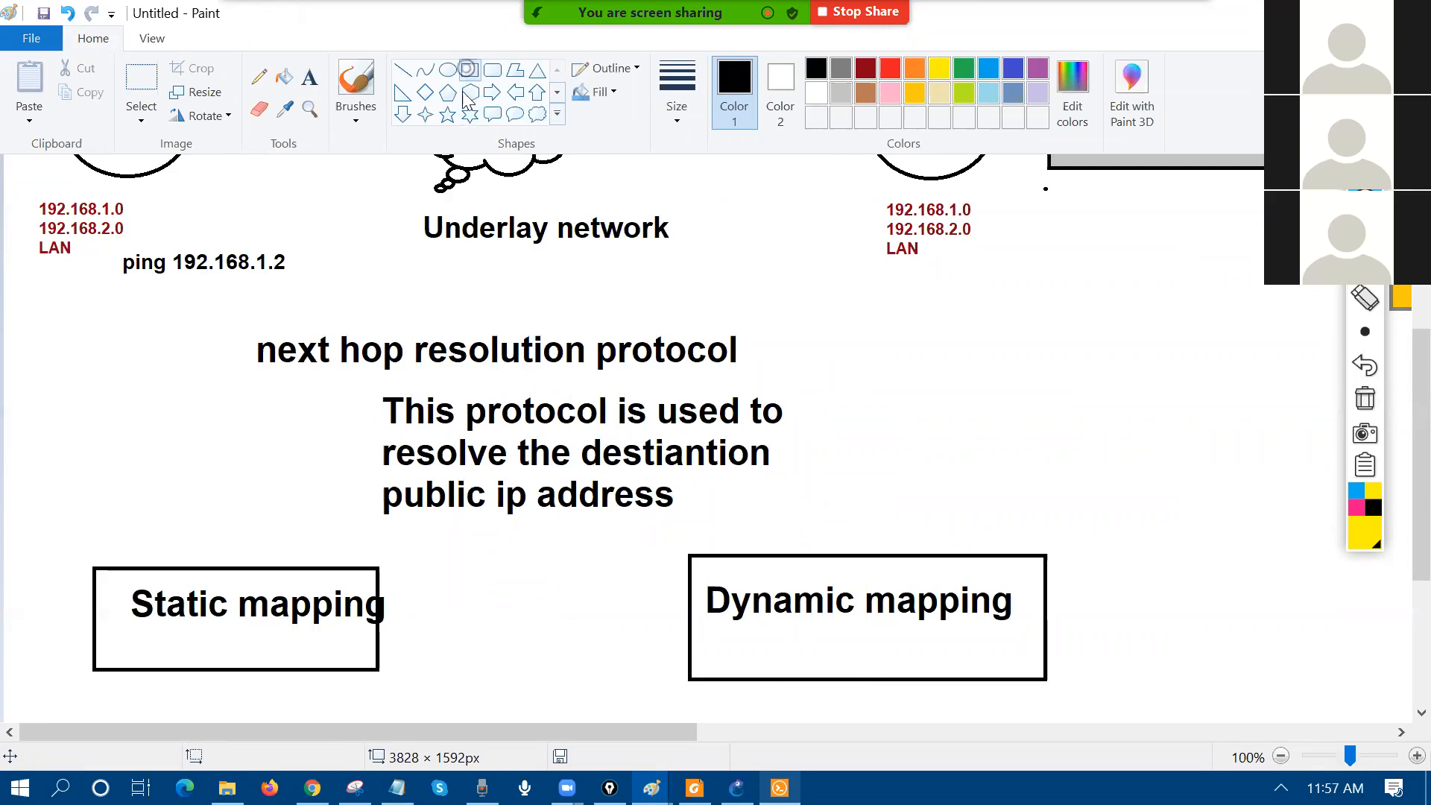
{"action": "left_click_drag", "start_coordinate": [219, 321], "coordinate": [794, 384]}
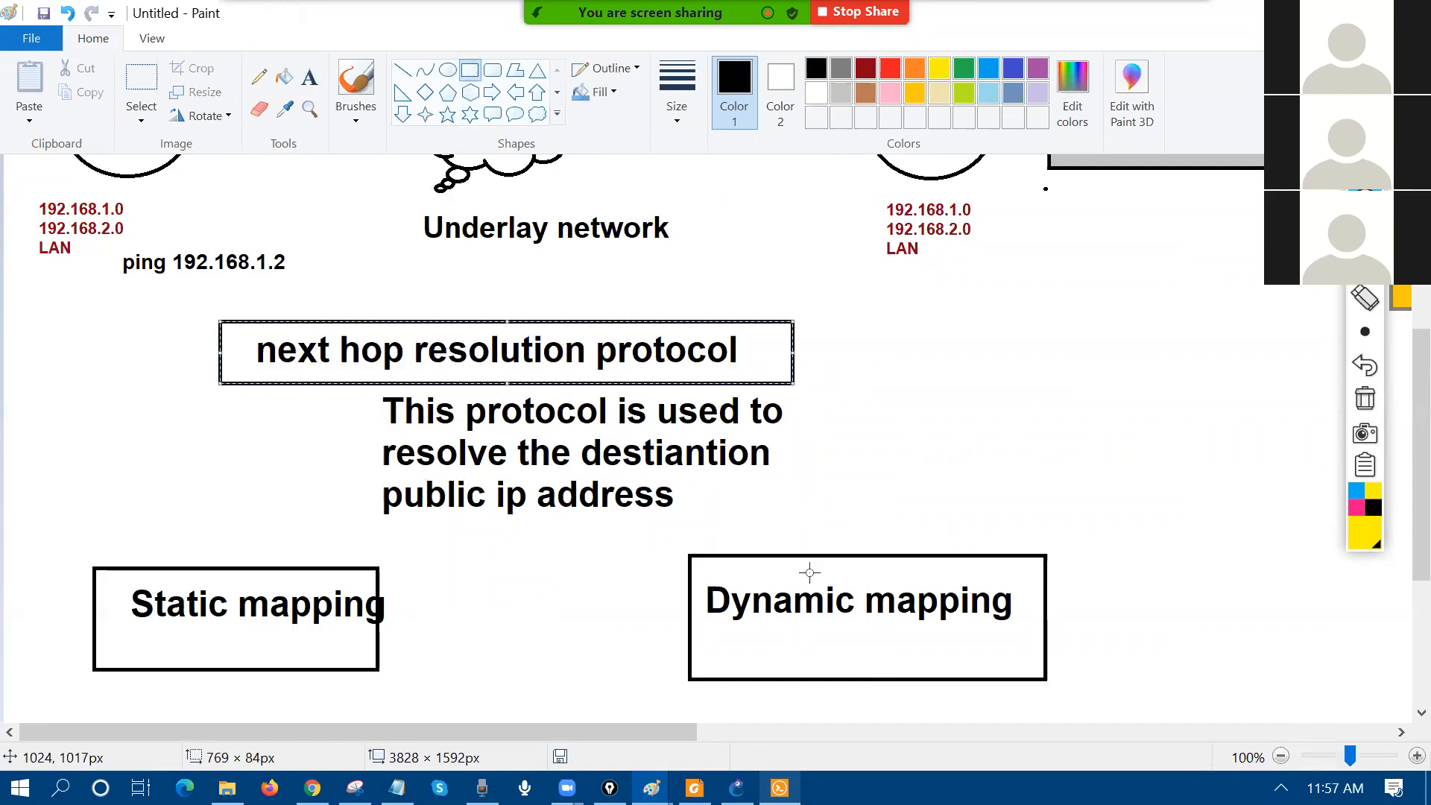